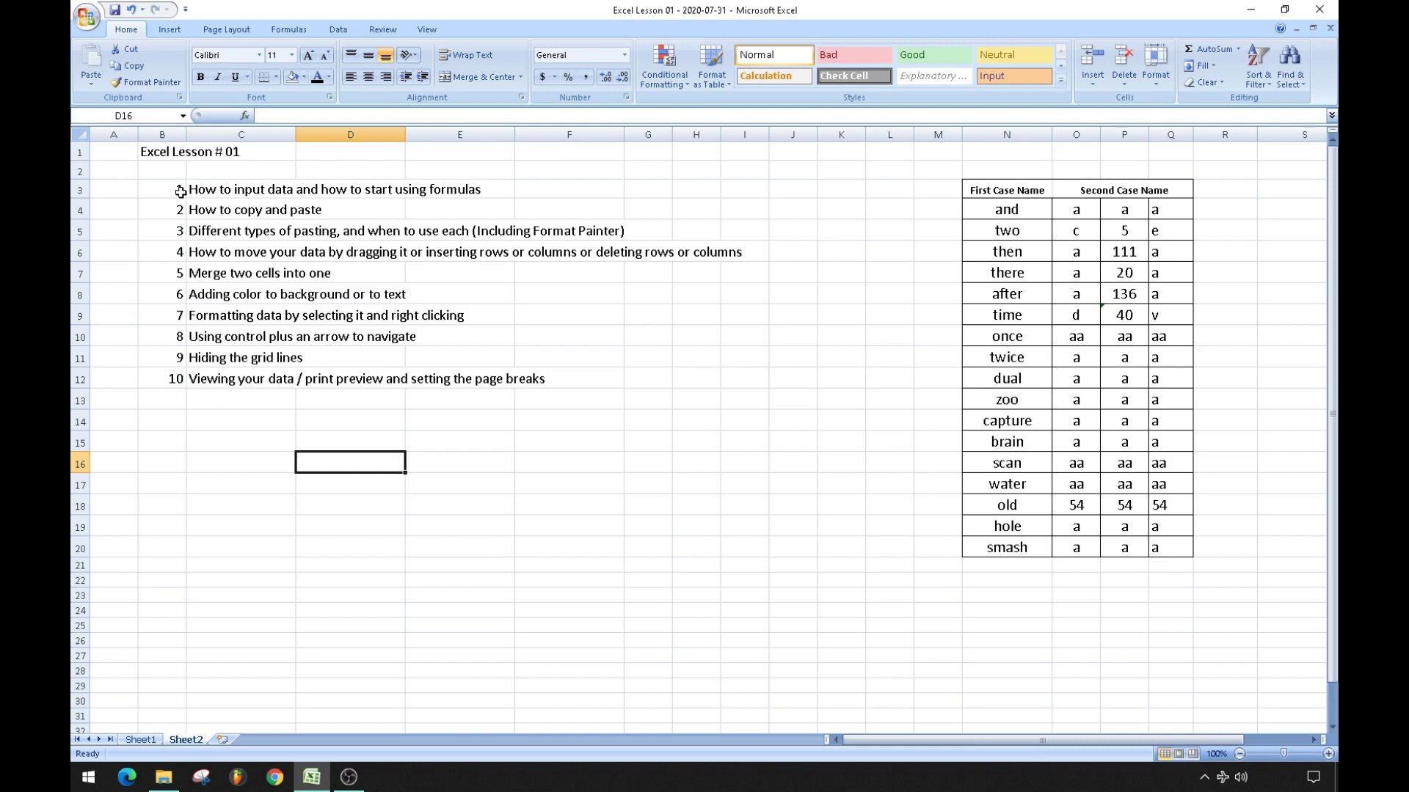
Highlight the lesson list block B3:J14, then add a new blank worksheet, Sheet5.
{"action": "left_click_drag", "start_coordinate": [167, 193], "coordinate": [806, 424]}
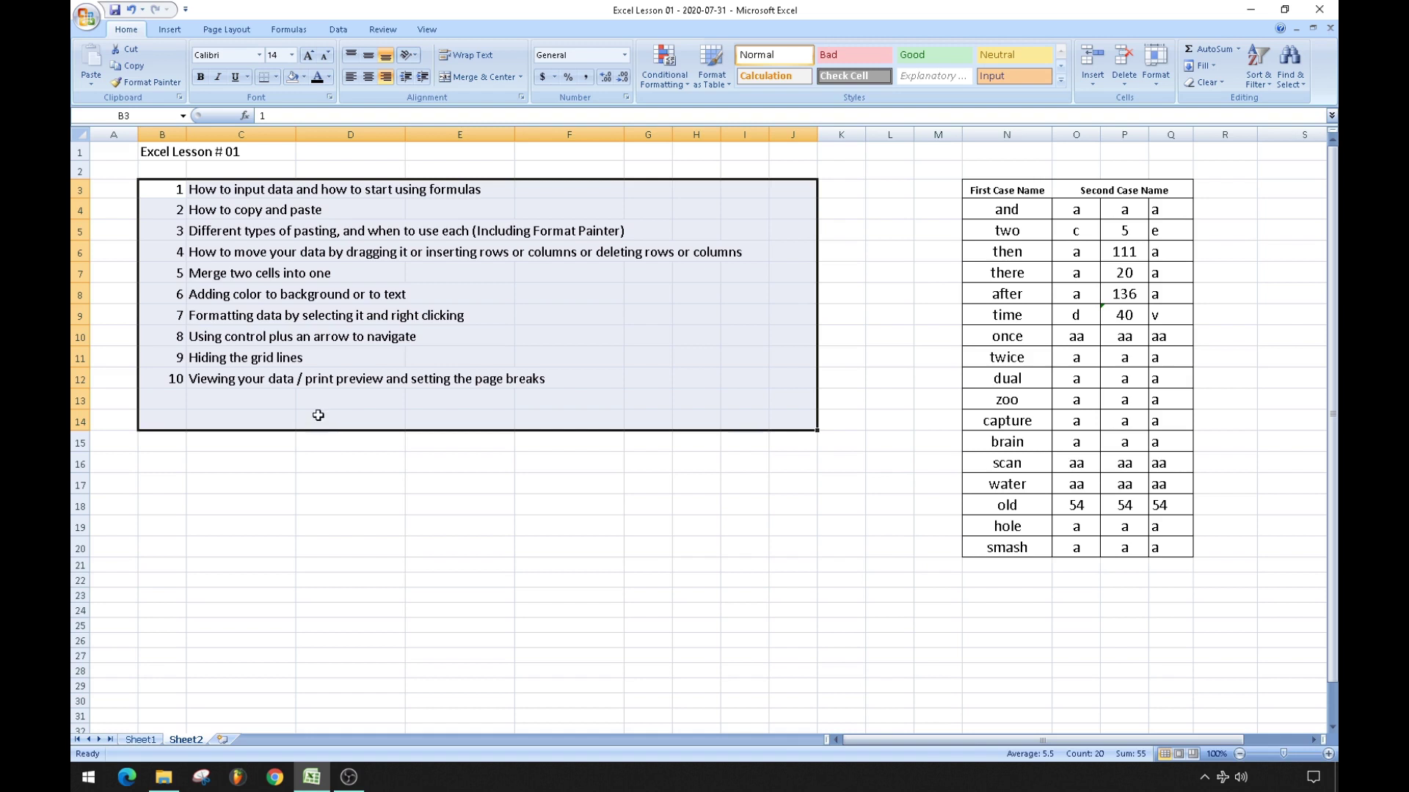
{"action": "left_click", "coordinate": [282, 455]}
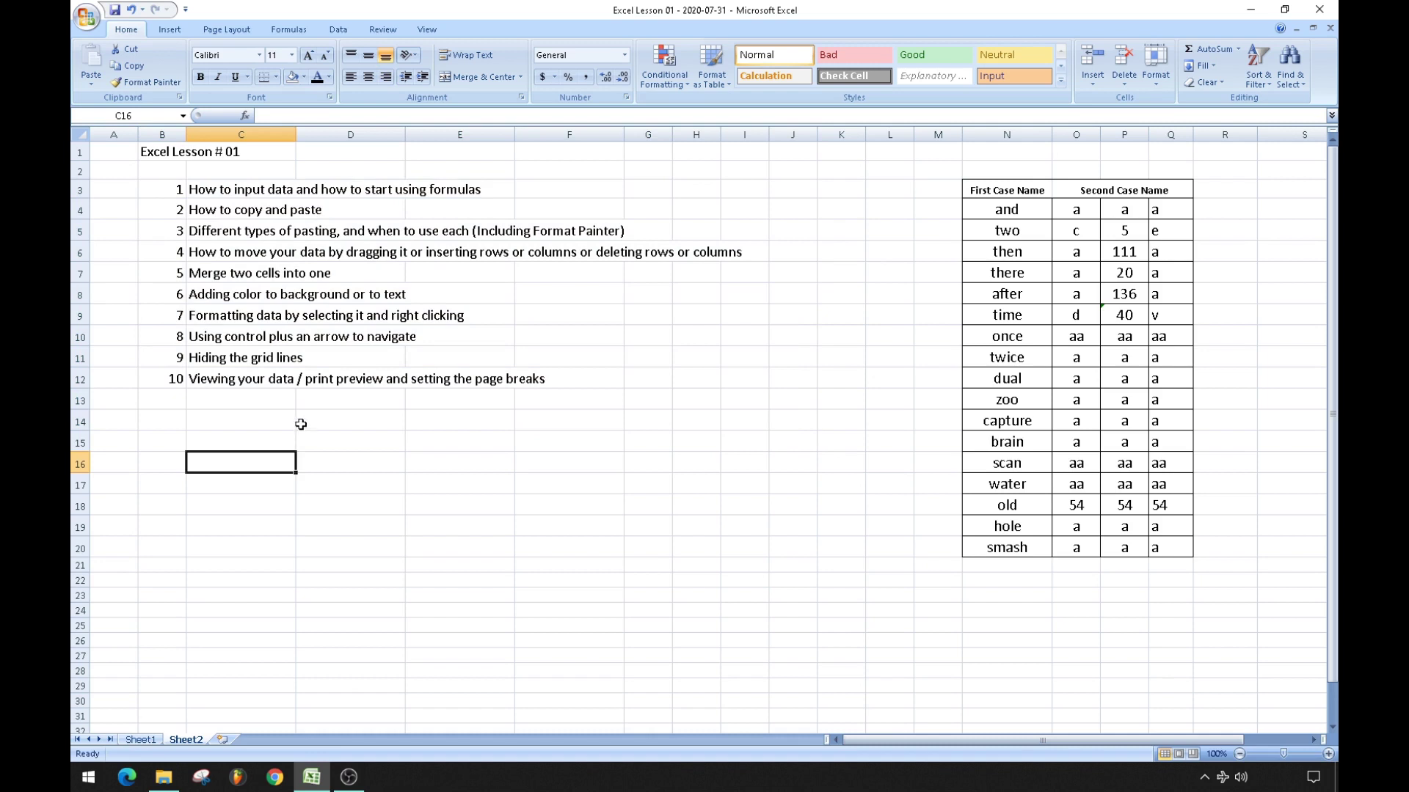
{"action": "left_click", "coordinate": [178, 201]}
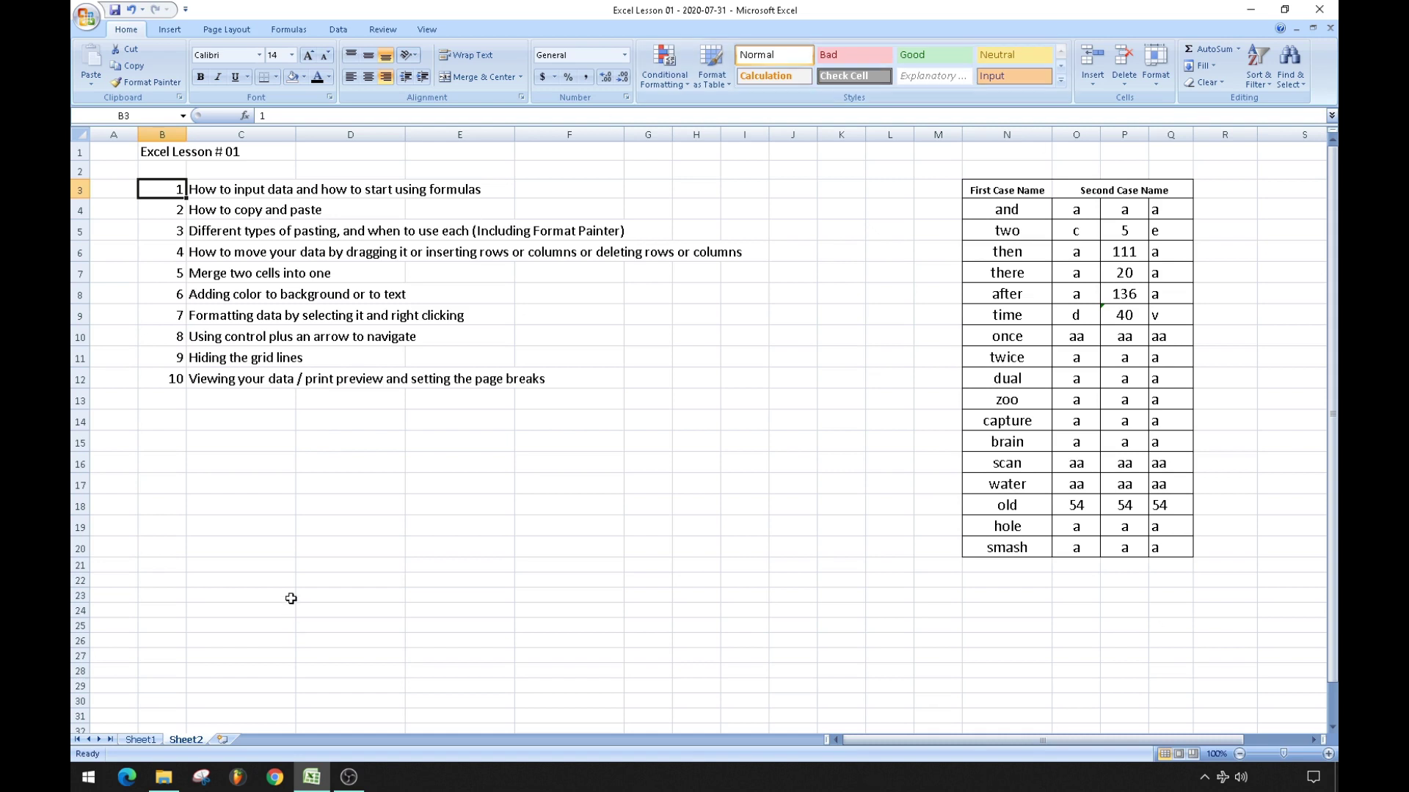
{"action": "left_click", "coordinate": [224, 737]}
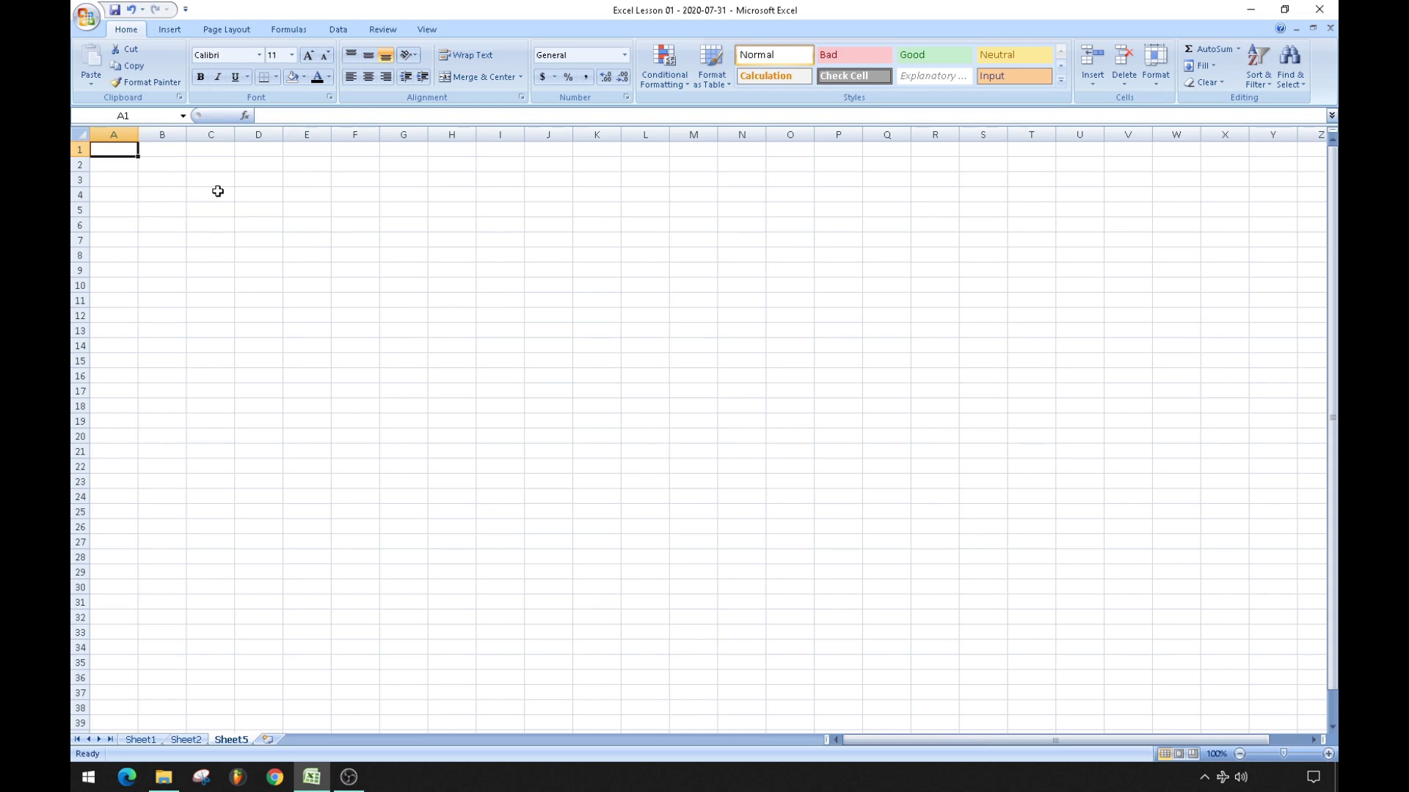
Move around column A of Sheet5, jumping to the last row and back to A1.
{"action": "key", "text": "Down"}
{"action": "key", "text": "Down"}
{"action": "key", "text": "Down"}
{"action": "key", "text": "Down"}
{"action": "key", "text": "Down"}
{"action": "key", "text": "Down"}
{"action": "key", "text": "Down"}
{"action": "key", "text": "Down"}
{"action": "key", "text": "Down"}
{"action": "key", "text": "Down"}
{"action": "key", "text": "Down"}
{"action": "key", "text": "Down"}
{"action": "key", "text": "Down"}
{"action": "key", "text": "Down"}
{"action": "key", "text": "Down"}
{"action": "key", "text": "Down"}
{"action": "key", "text": "Down"}
{"action": "key", "text": "Down"}
{"action": "key", "text": "Down"}
{"action": "key", "text": "Down"}
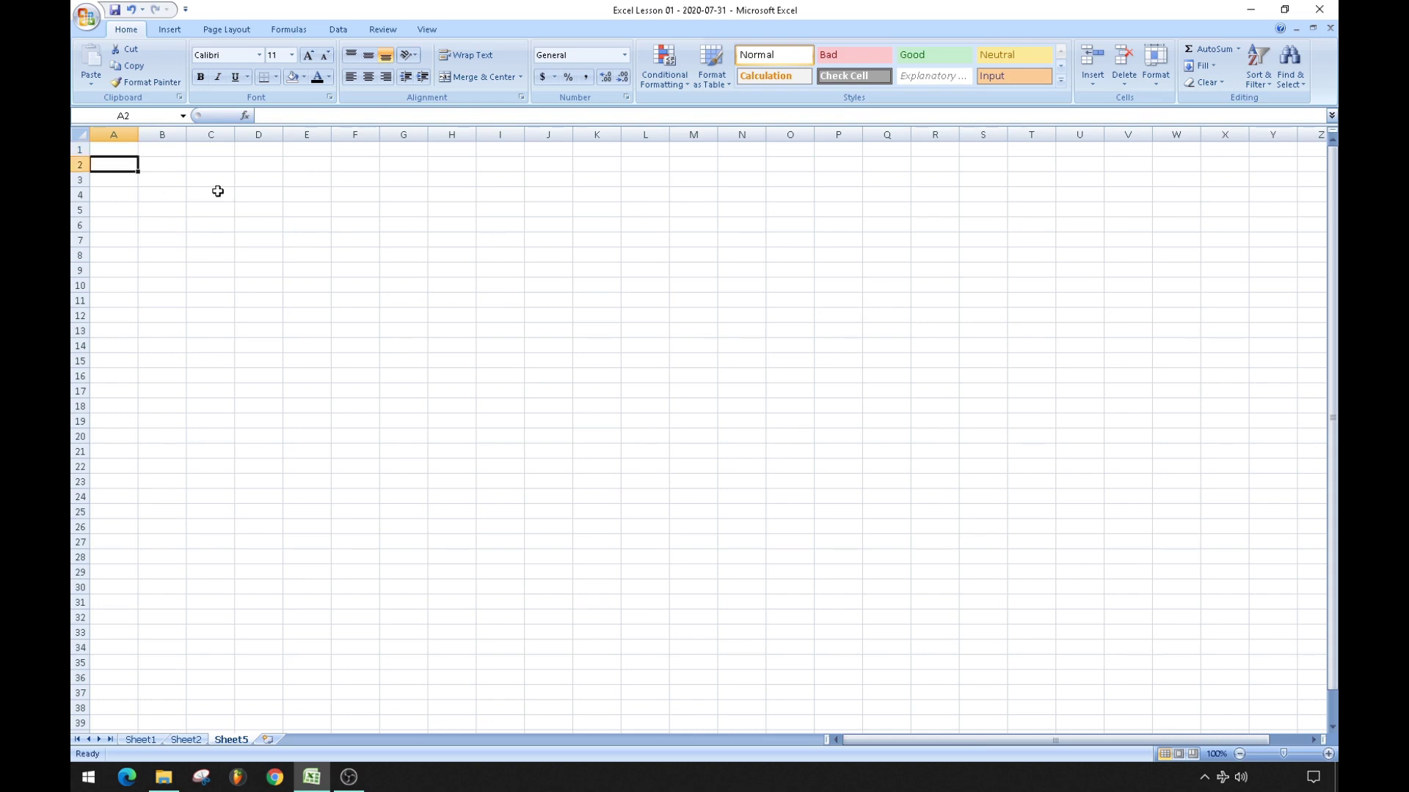
{"action": "key", "text": "Up"}
{"action": "key", "text": "Up"}
{"action": "key", "text": "Up"}
{"action": "key", "text": "Up"}
{"action": "key", "text": "Up"}
{"action": "key", "text": "Up"}
{"action": "key", "text": "Up"}
{"action": "key", "text": "Up"}
{"action": "key", "text": "Up"}
{"action": "key", "text": "Up"}
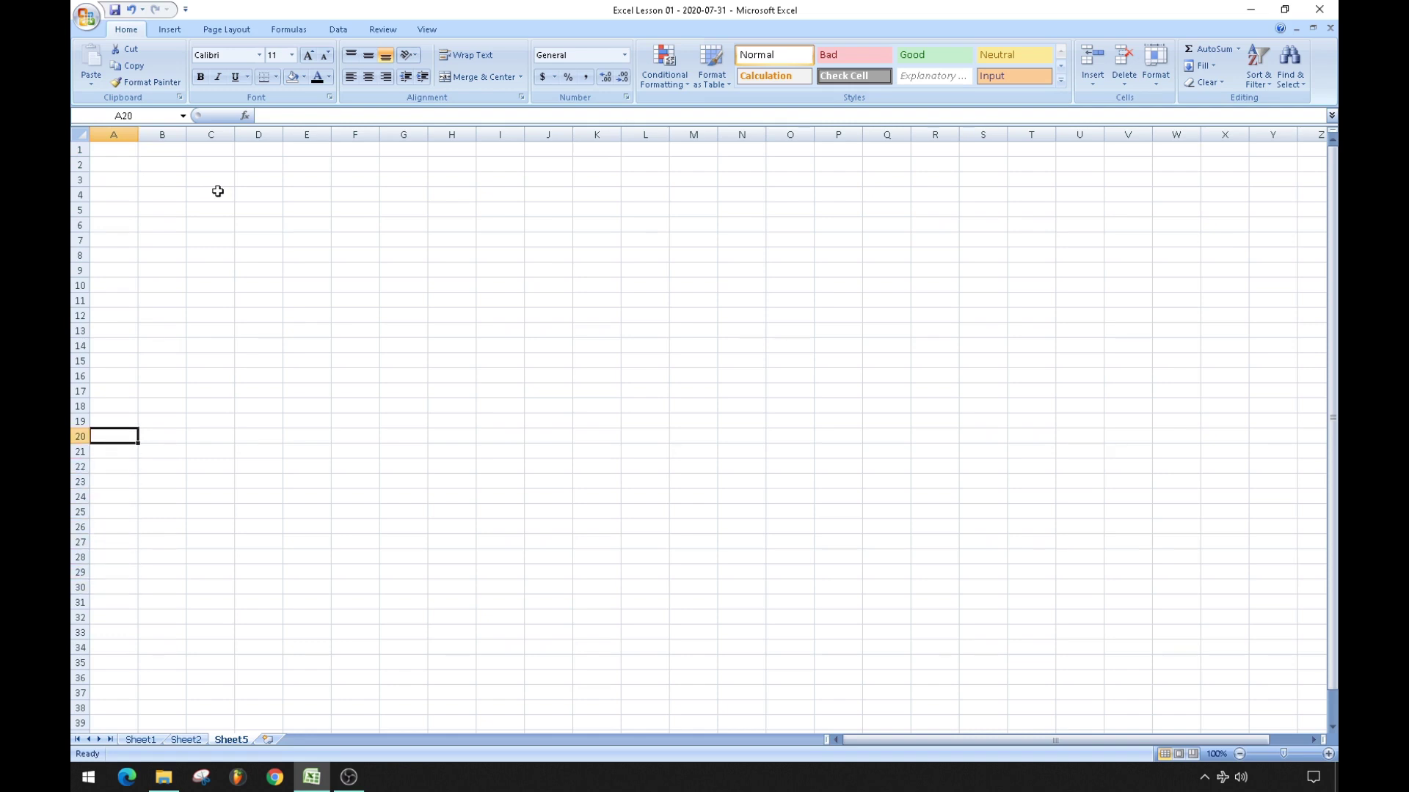
{"action": "key", "text": "ctrl+Down"}
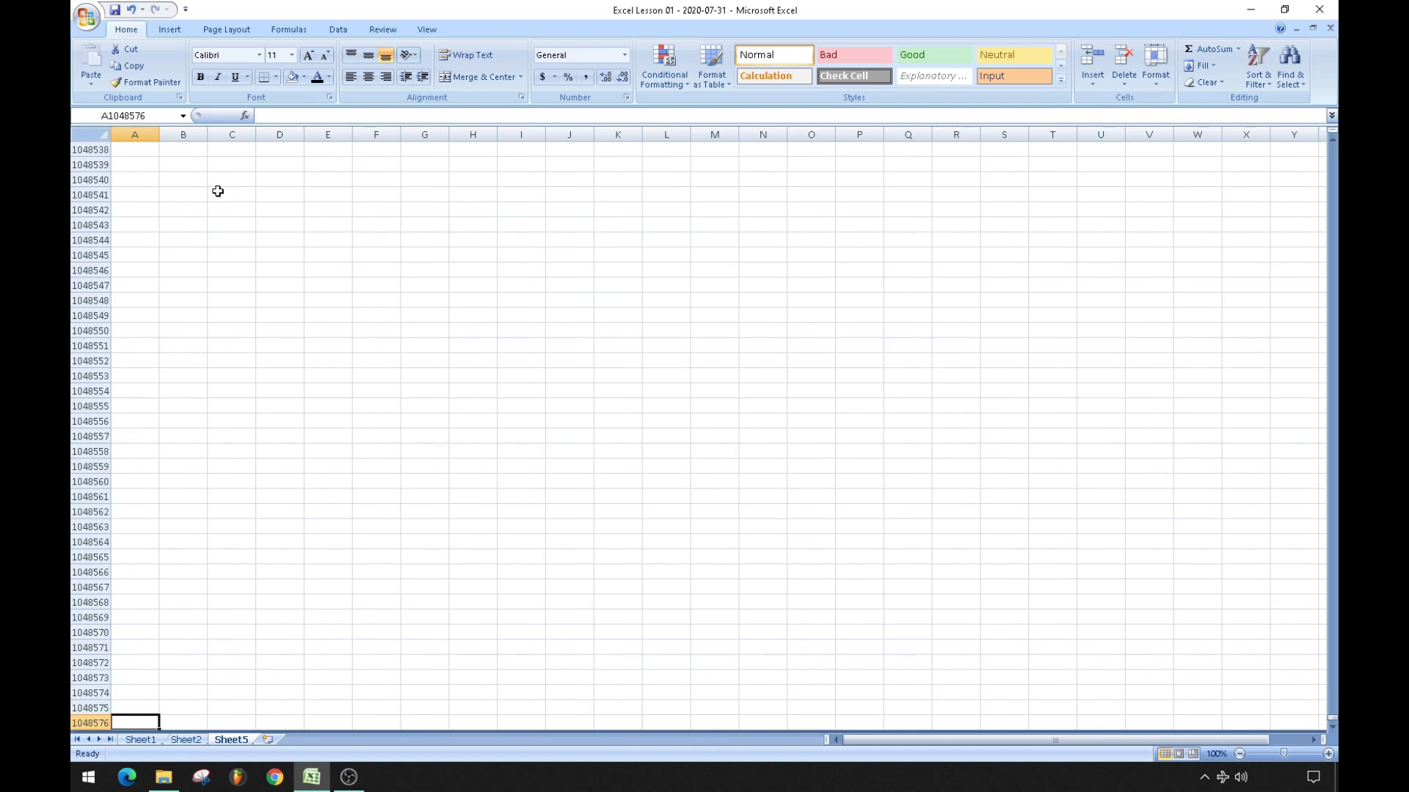
{"action": "key", "text": "ctrl+Up"}
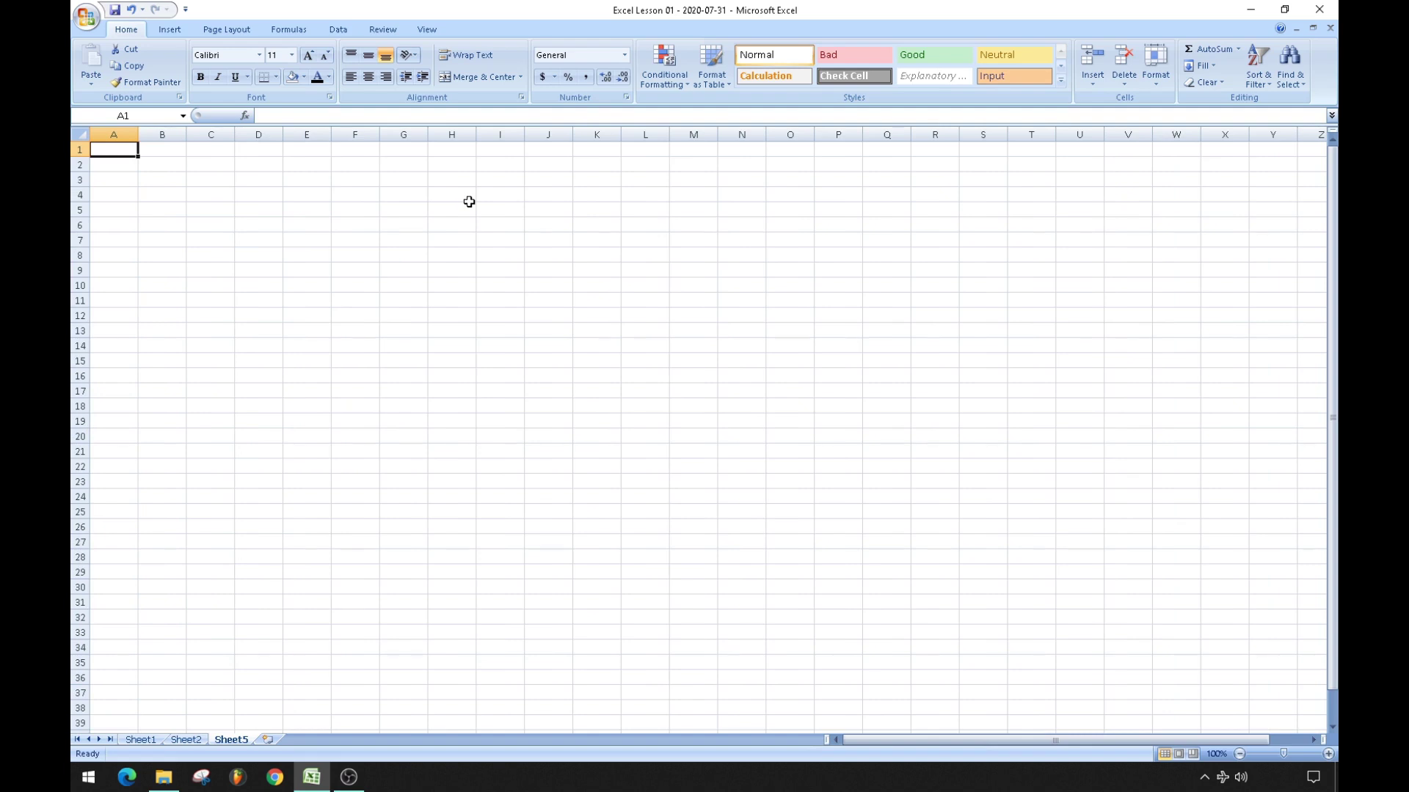
Switch between Sheet2 and Sheet5, ending on Sheet2 with cell C21 selected.
{"action": "left_click", "coordinate": [187, 740]}
{"action": "left_click", "coordinate": [321, 459]}
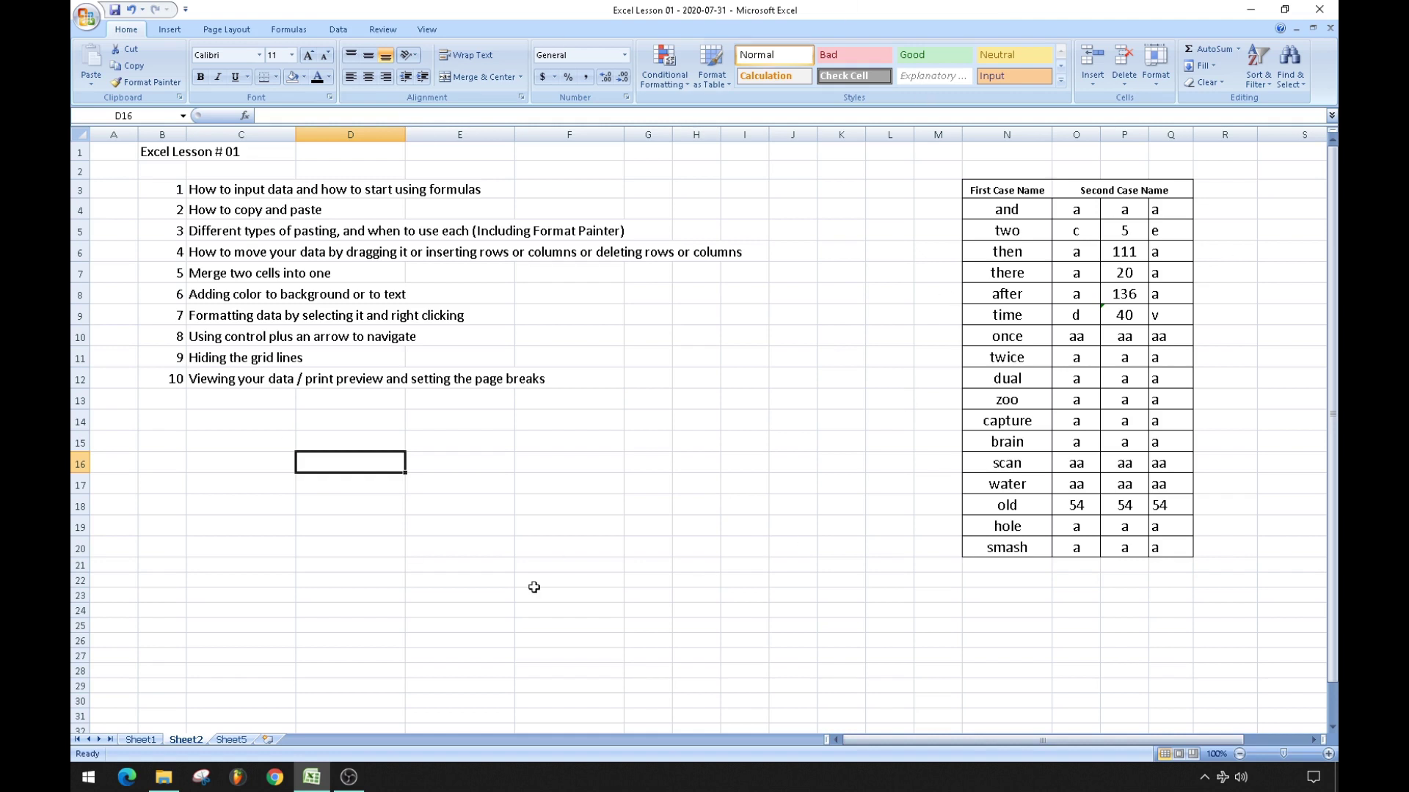
{"action": "left_click", "coordinate": [233, 741]}
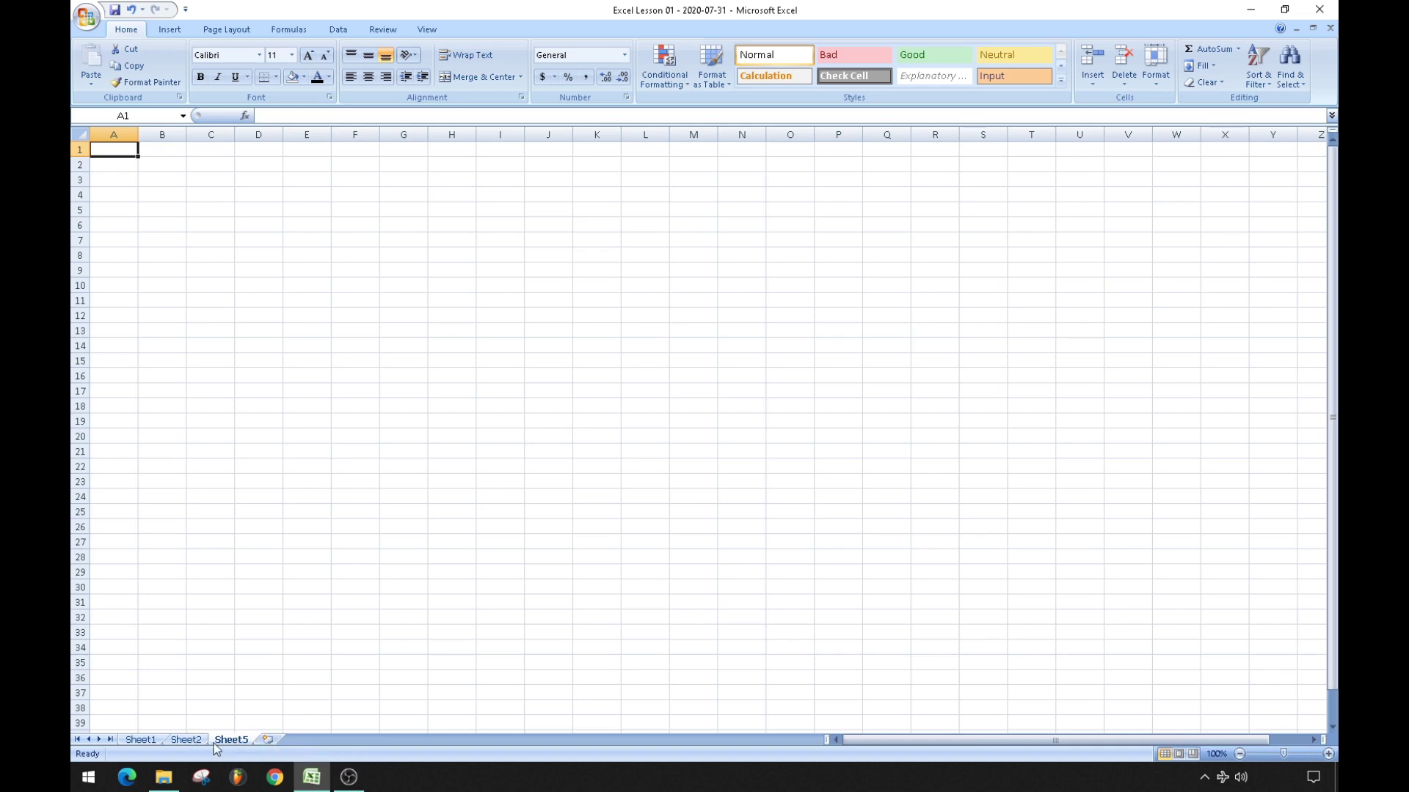
{"action": "left_click", "coordinate": [187, 740]}
{"action": "left_click", "coordinate": [279, 567]}
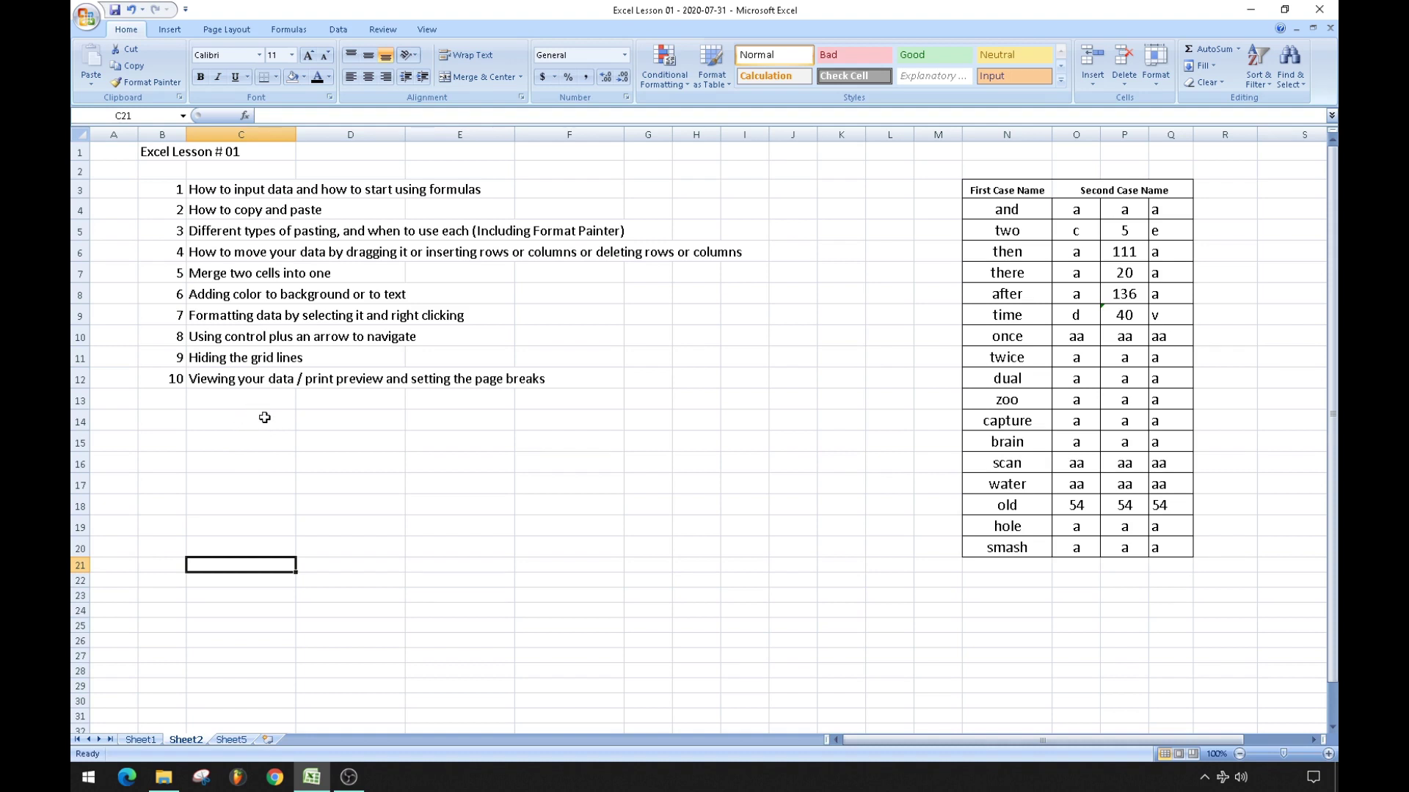
Fill C15:H17 with filler letters such as f, g, d and s.
{"action": "left_click", "coordinate": [260, 447]}
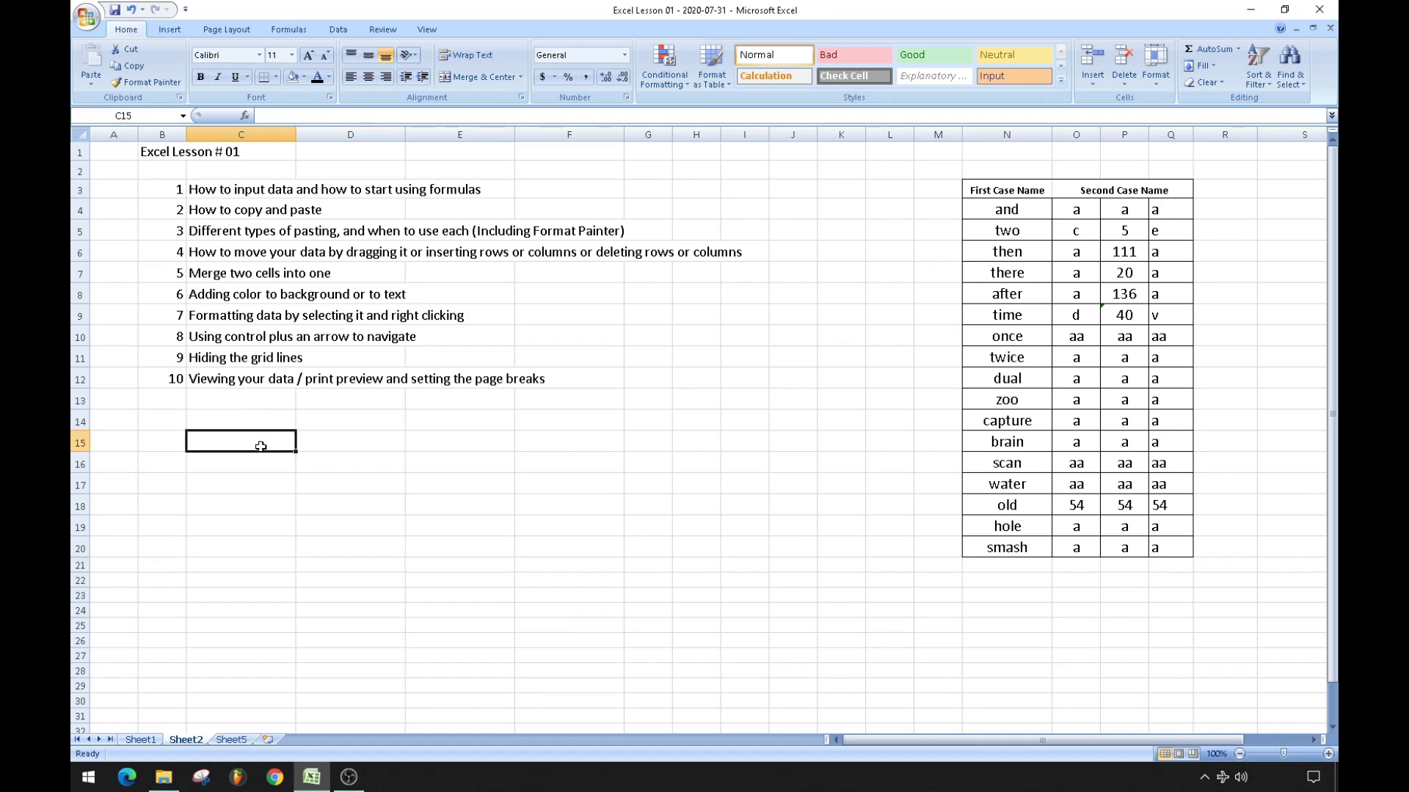
{"action": "type", "text": "f"}
{"action": "key", "text": "Tab"}
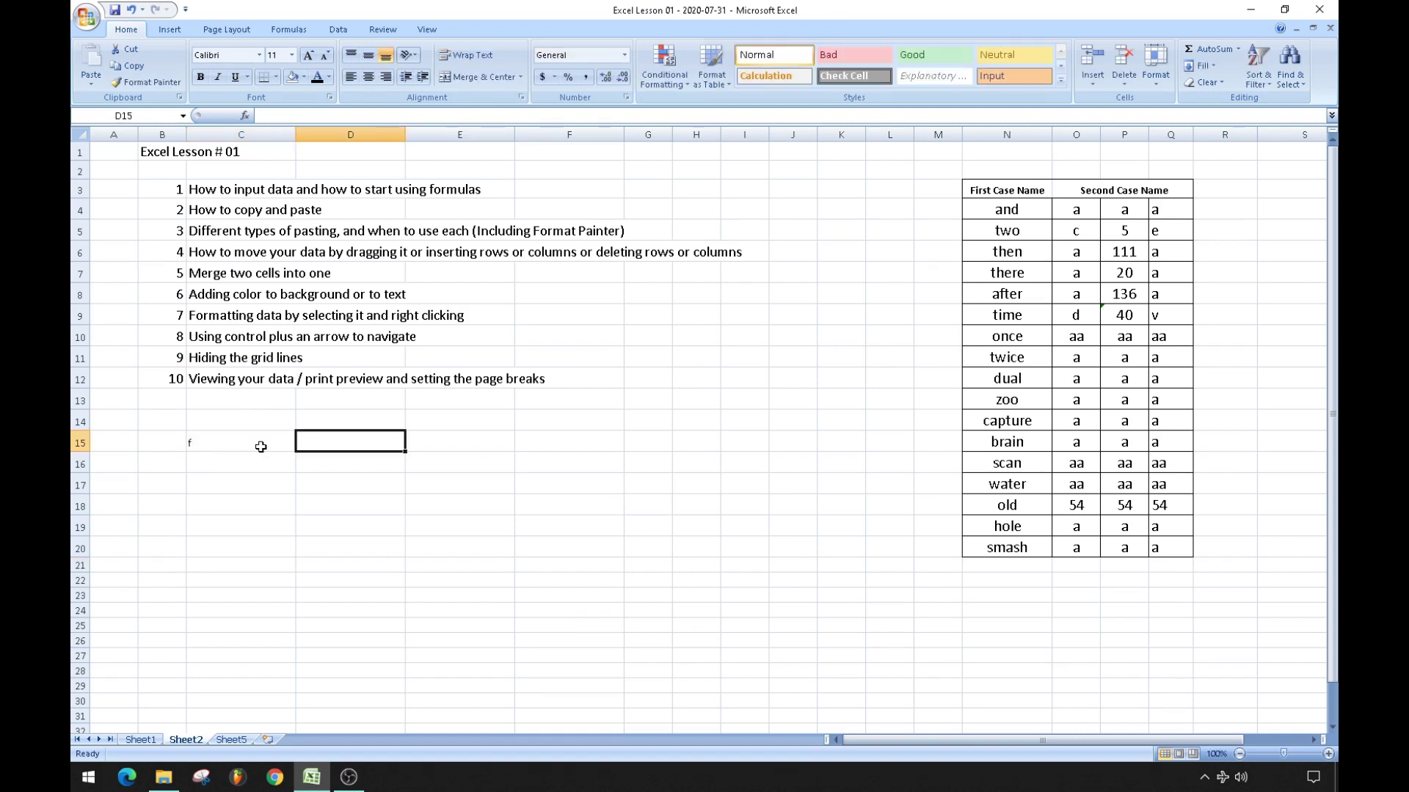
{"action": "type", "text": "g\tg\td\td\td"}
{"action": "key", "text": "Return"}
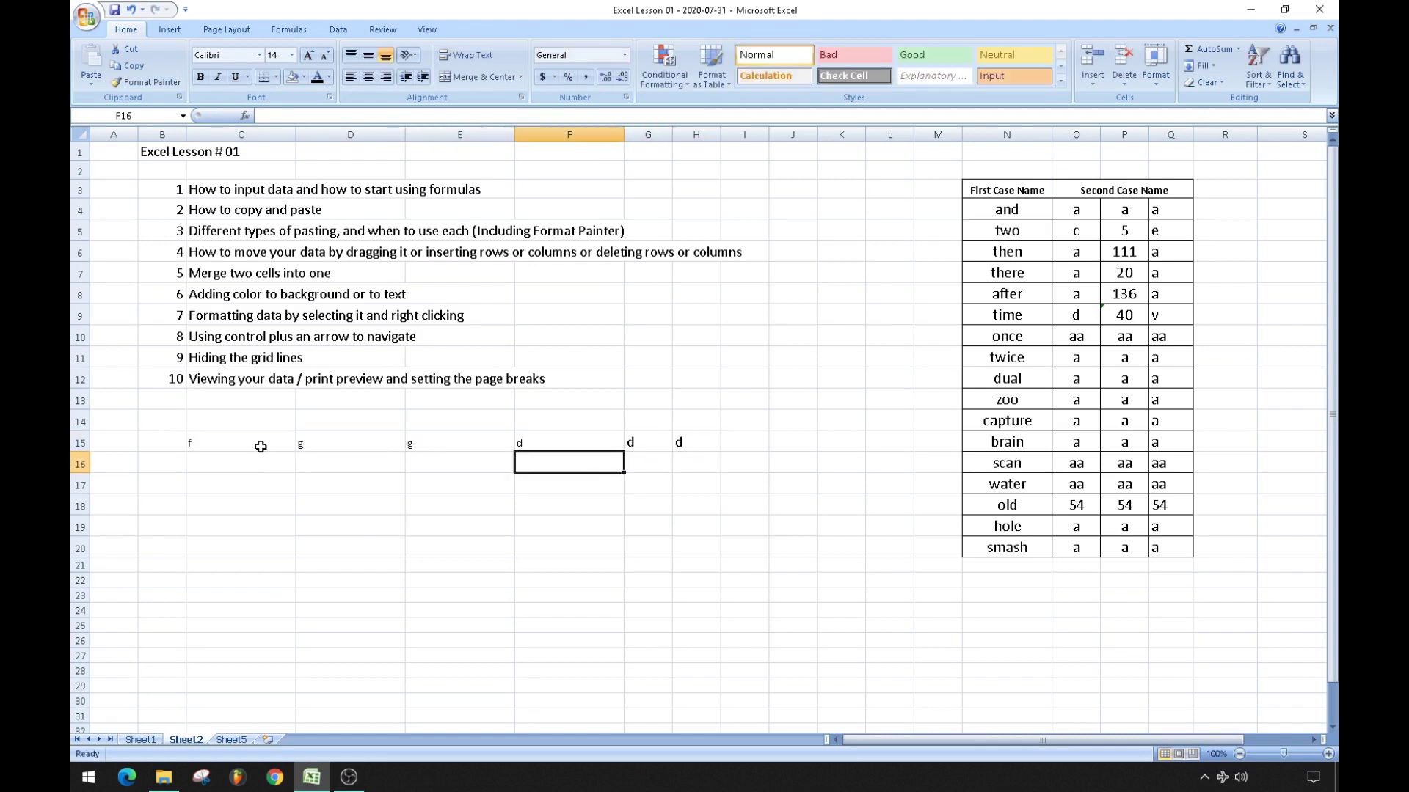
{"action": "type", "text": "s"}
{"action": "key", "text": "shift+Tab"}
{"action": "type", "text": "s"}
{"action": "key", "text": "shift+Tab"}
{"action": "type", "text": "s"}
{"action": "key", "text": "shift+Tab"}
{"action": "type", "text": "s s"}
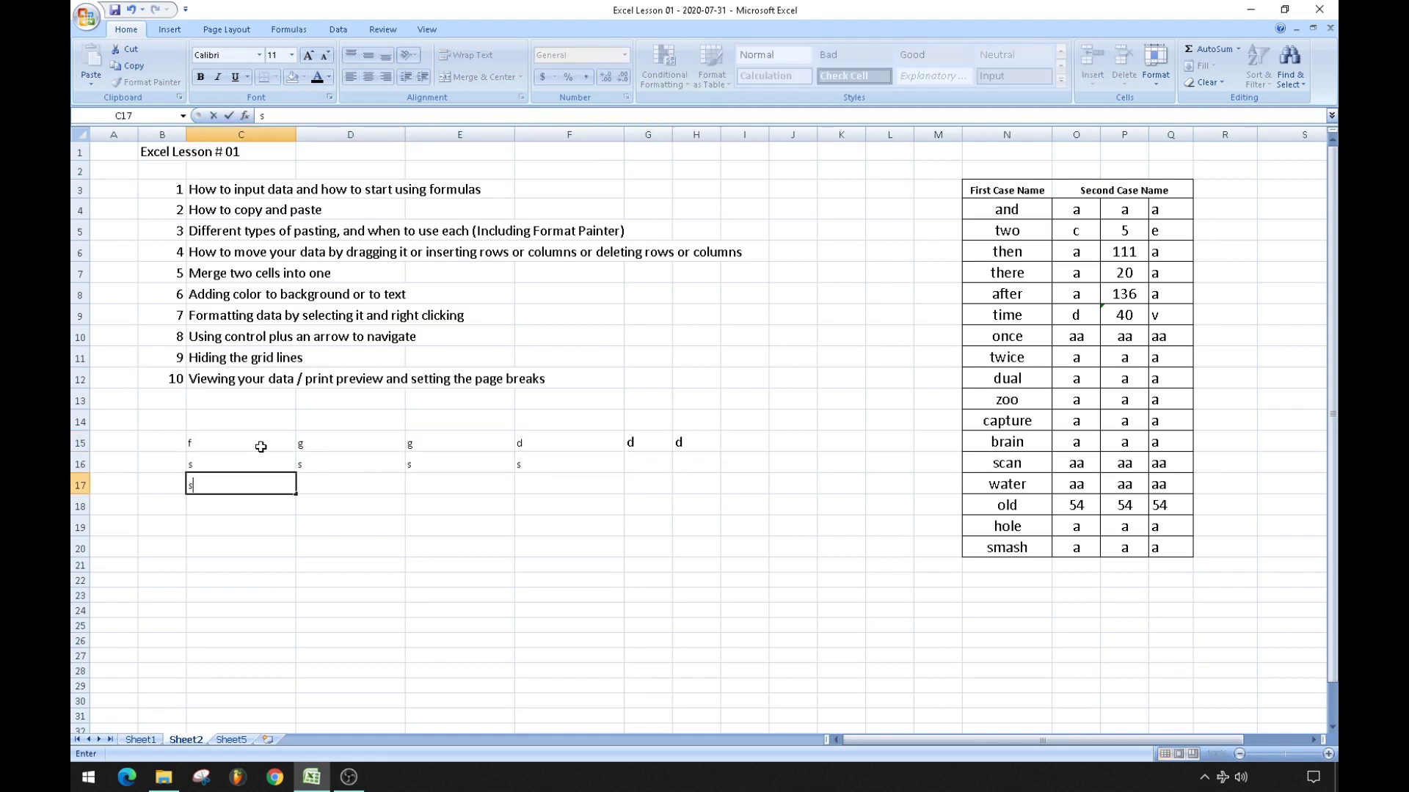
{"action": "key", "text": "Tab"}
{"action": "type", "text": "f"}
{"action": "key", "text": "Tab"}
{"action": "type", "text": "d"}
{"action": "key", "text": "Tab"}
{"action": "type", "text": "d"}
{"action": "key", "text": "Tab"}
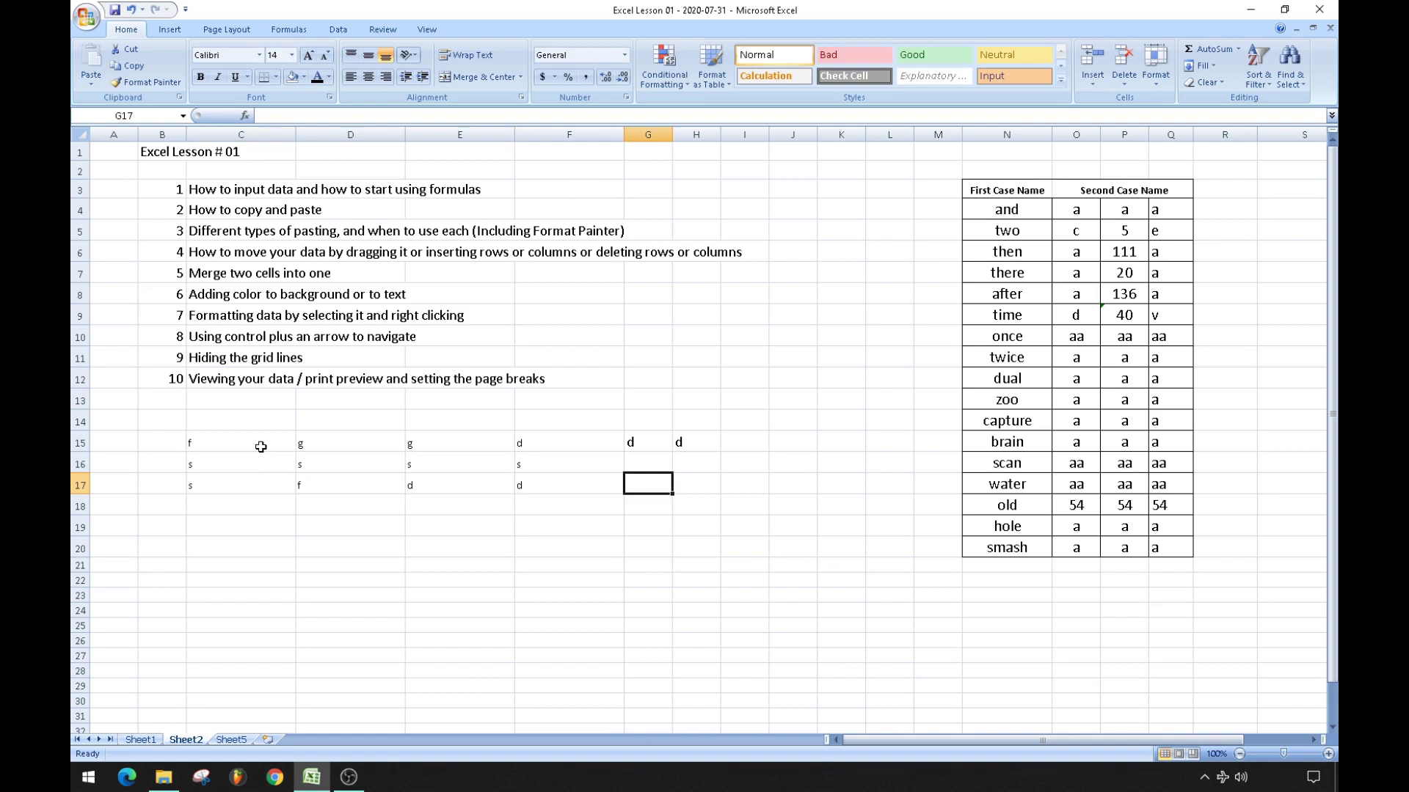
{"action": "key", "text": "Tab"}
{"action": "type", "text": "d"}
{"action": "key", "text": "Return"}
{"action": "key", "text": "Down"}
{"action": "key", "text": "Down"}
{"action": "key", "text": "Down"}
{"action": "key", "text": "Down"}
{"action": "key", "text": "Down"}
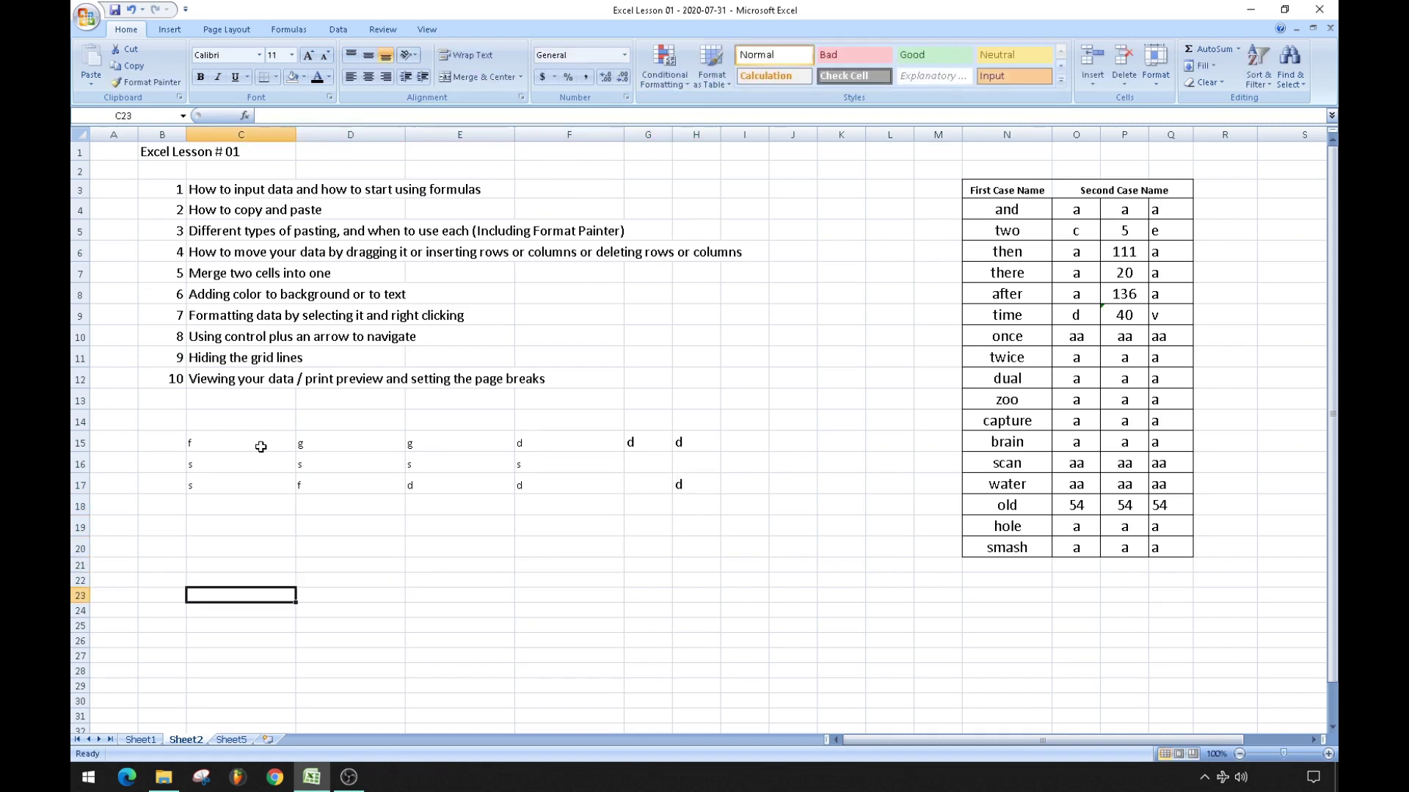
Enter 3 in every cell of row 19 from C19 to H19.
{"action": "key", "text": "Down"}
{"action": "key", "text": "Right"}
{"action": "key", "text": "Right"}
{"action": "key", "text": "Right"}
{"action": "key", "text": "Down"}
{"action": "key", "text": "Down"}
{"action": "key", "text": "Left"}
{"action": "key", "text": "Left"}
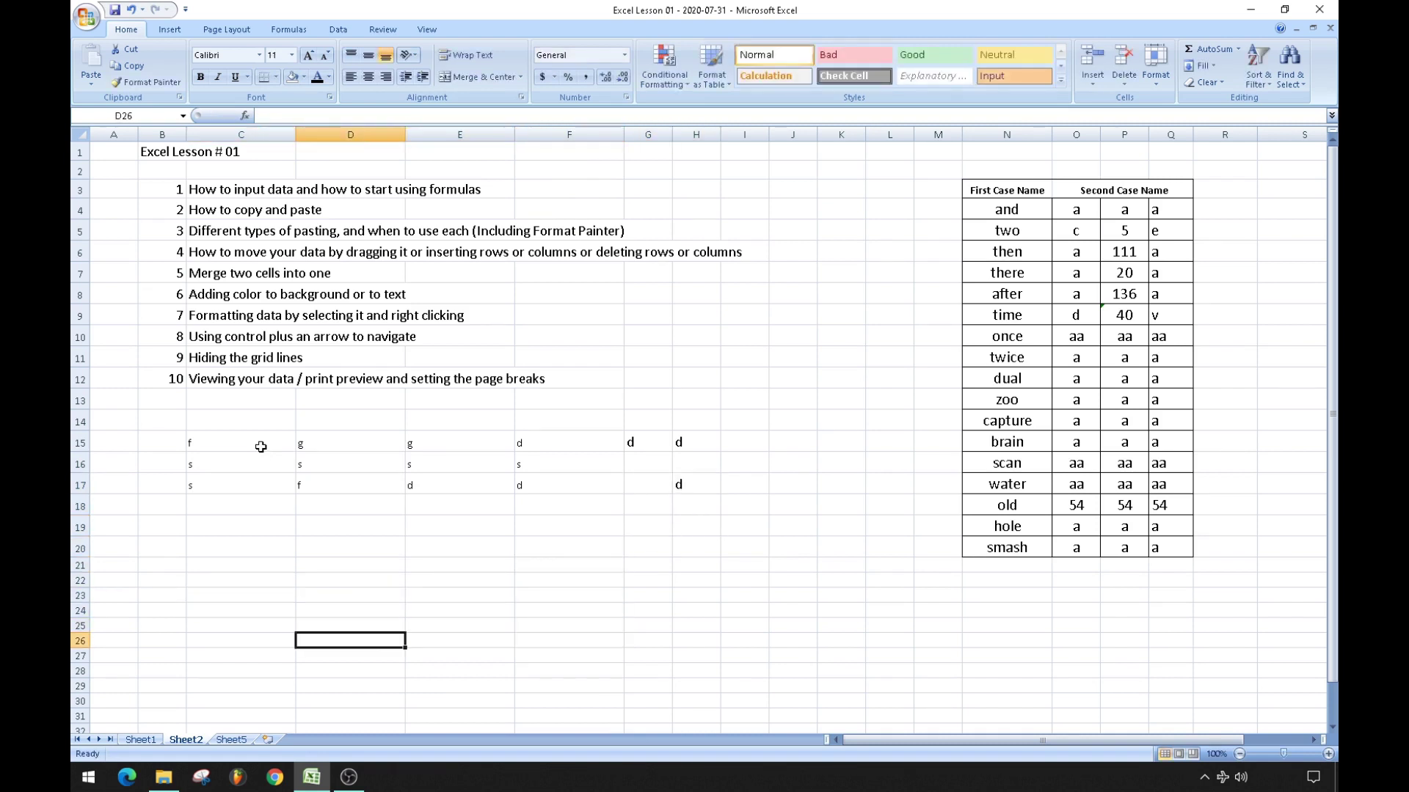
{"action": "key", "text": "Left"}
{"action": "key", "text": "Up"}
{"action": "key", "text": "Up"}
{"action": "key", "text": "Up"}
{"action": "key", "text": "Up"}
{"action": "key", "text": "Up"}
{"action": "key", "text": "Up"}
{"action": "key", "text": "Up"}
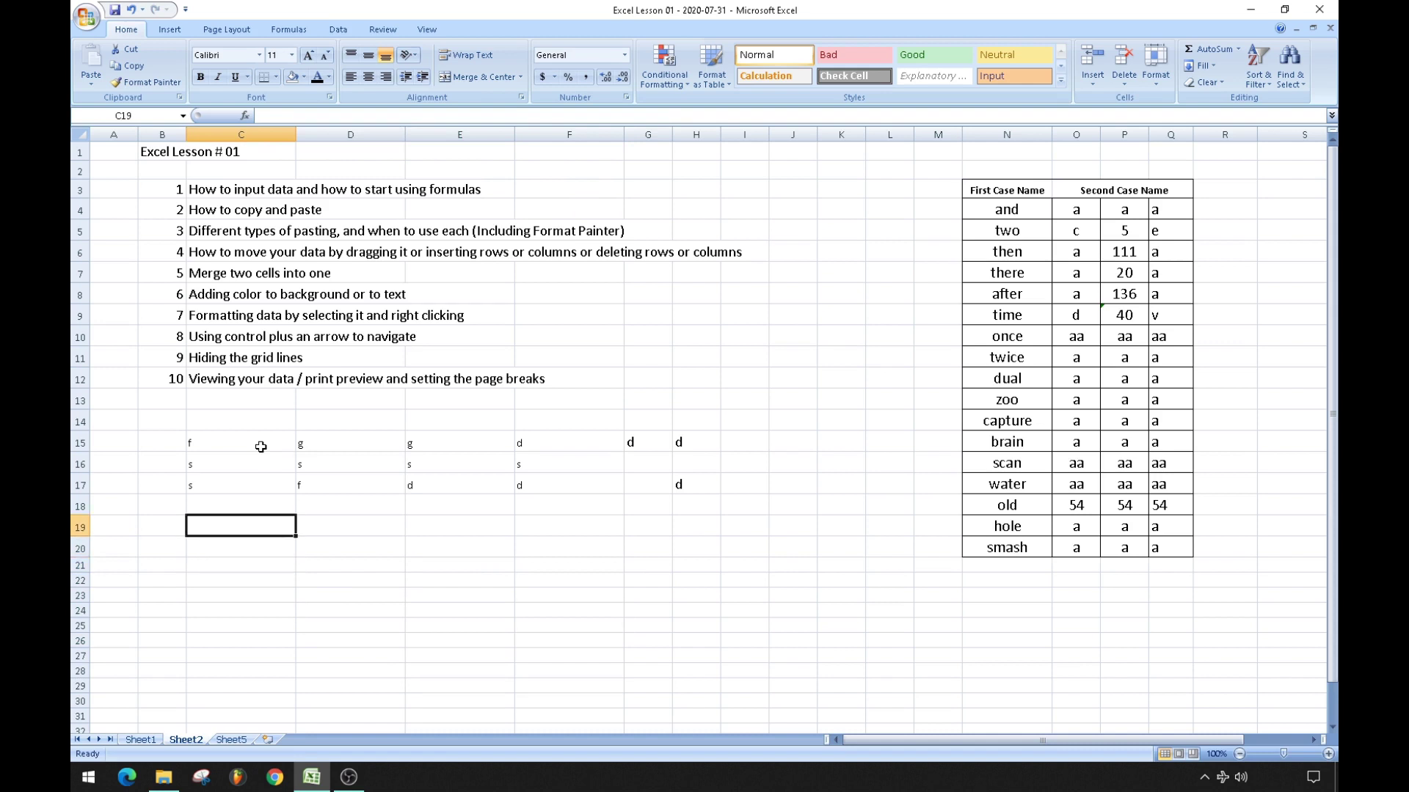
{"action": "type", "text": "3\t3\t3\t3\t3\t3"}
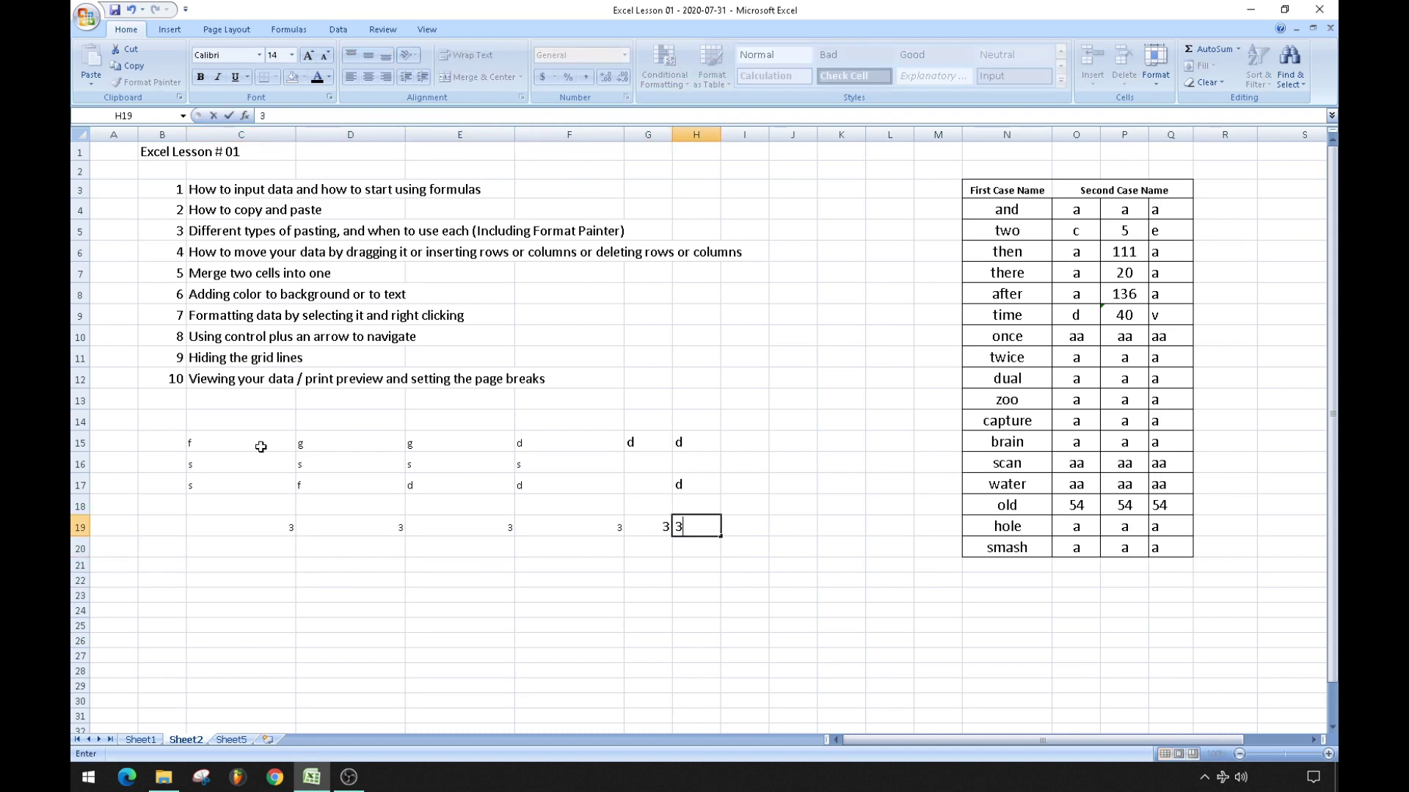
{"action": "key", "text": "Down"}
{"action": "key", "text": "Down"}
{"action": "key", "text": "Down"}
{"action": "key", "text": "Left"}
{"action": "key", "text": "Left"}
{"action": "key", "text": "Left"}
{"action": "key", "text": "Left"}
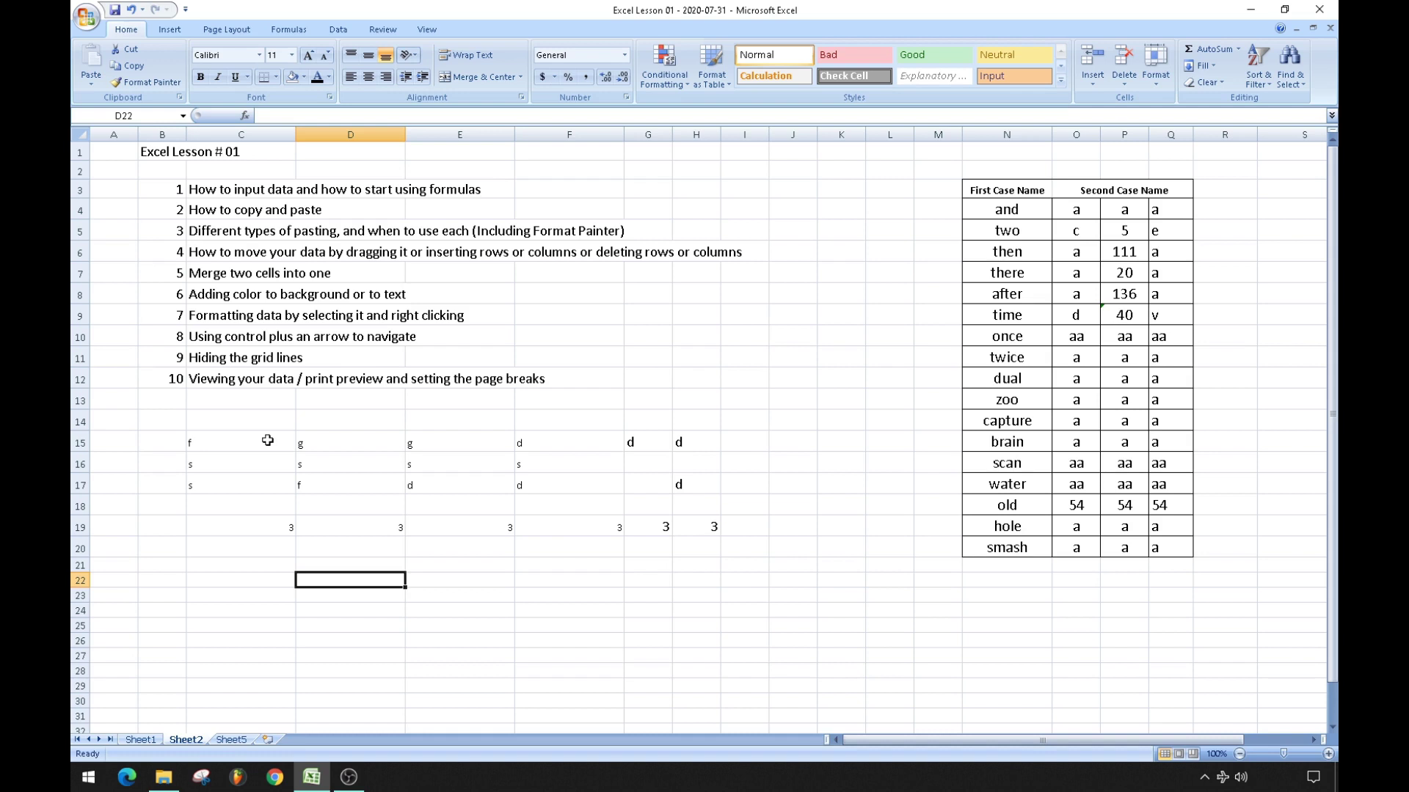
{"action": "left_click", "coordinate": [227, 509]}
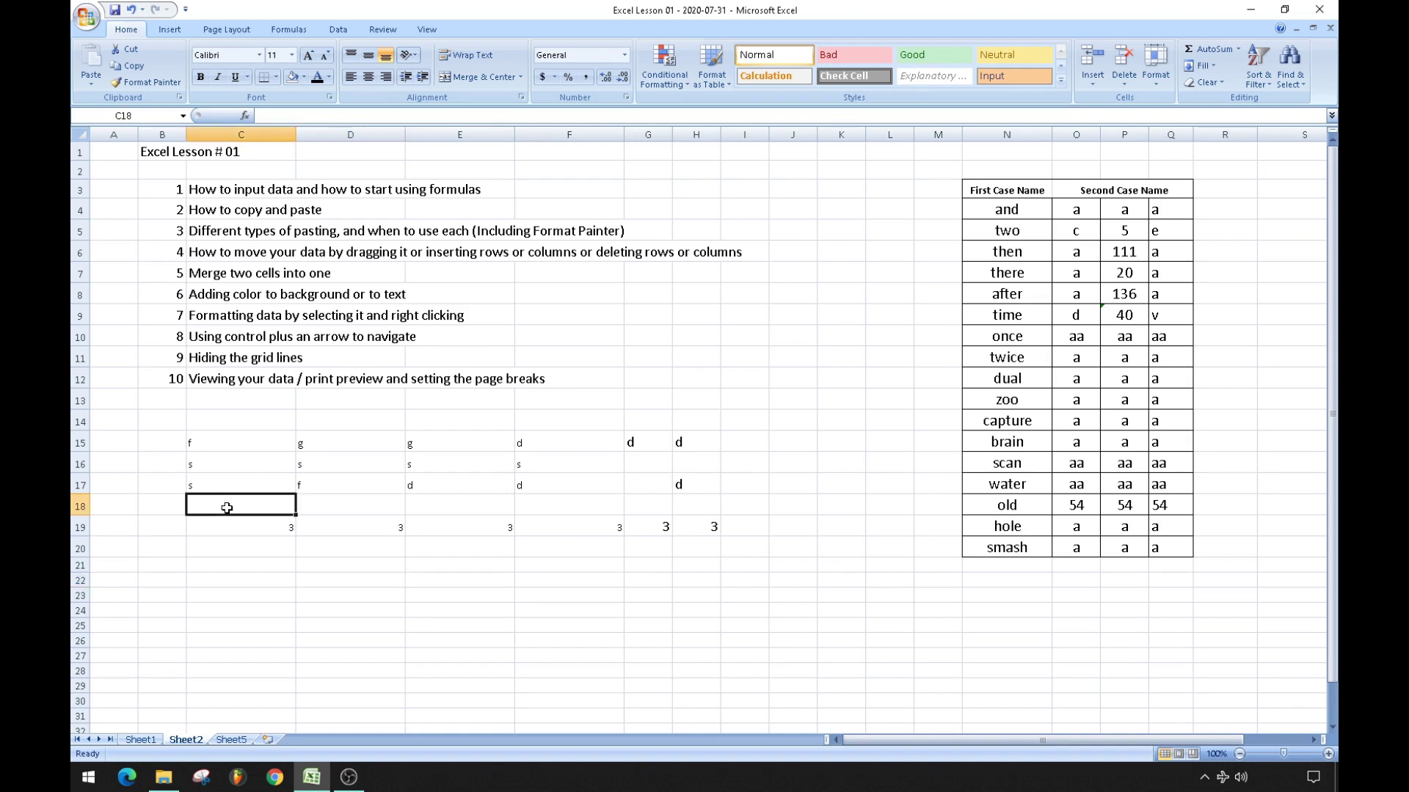
{"action": "left_click", "coordinate": [279, 114]}
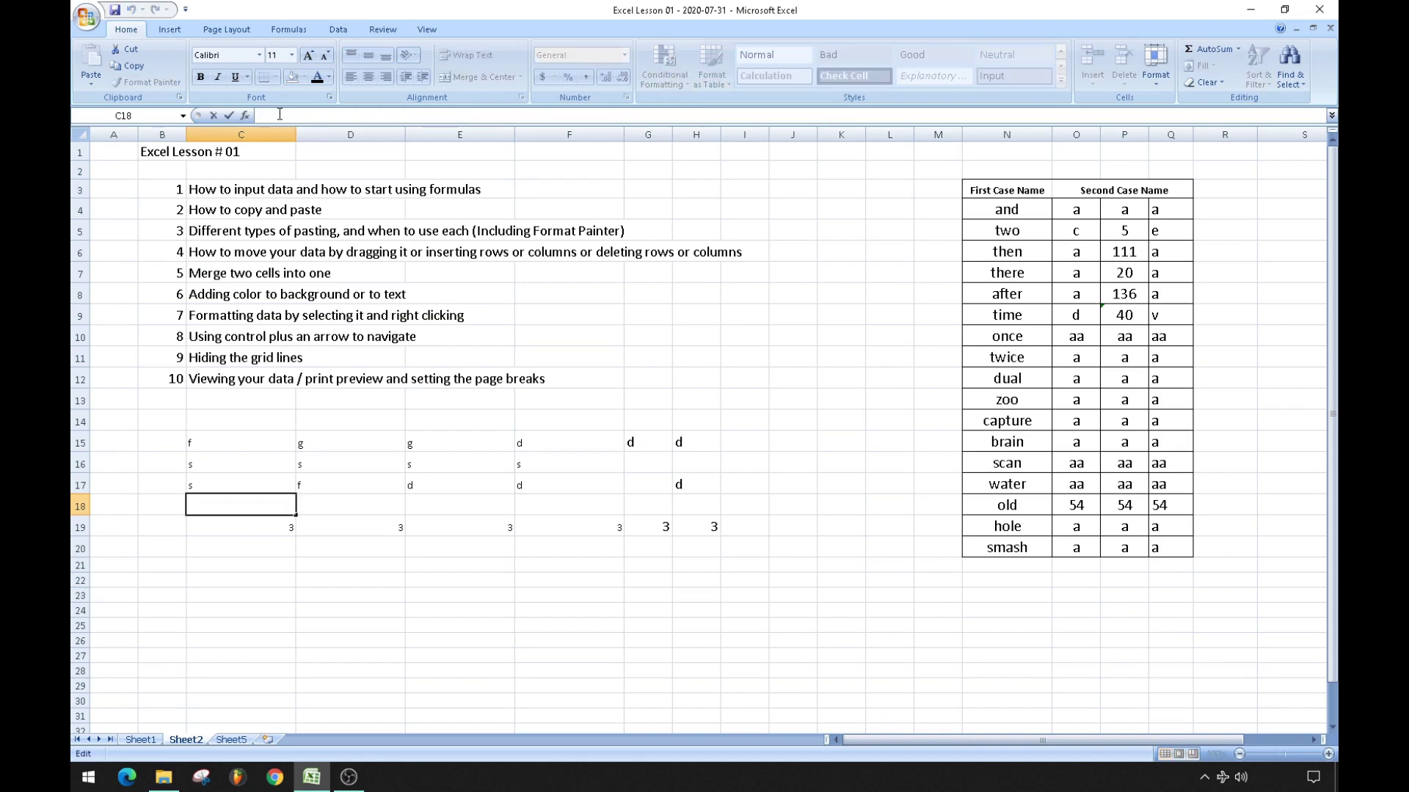
{"action": "type", "text": "2"}
{"action": "key", "text": "Return"}
{"action": "key", "text": "Up"}
{"action": "key", "text": "Right"}
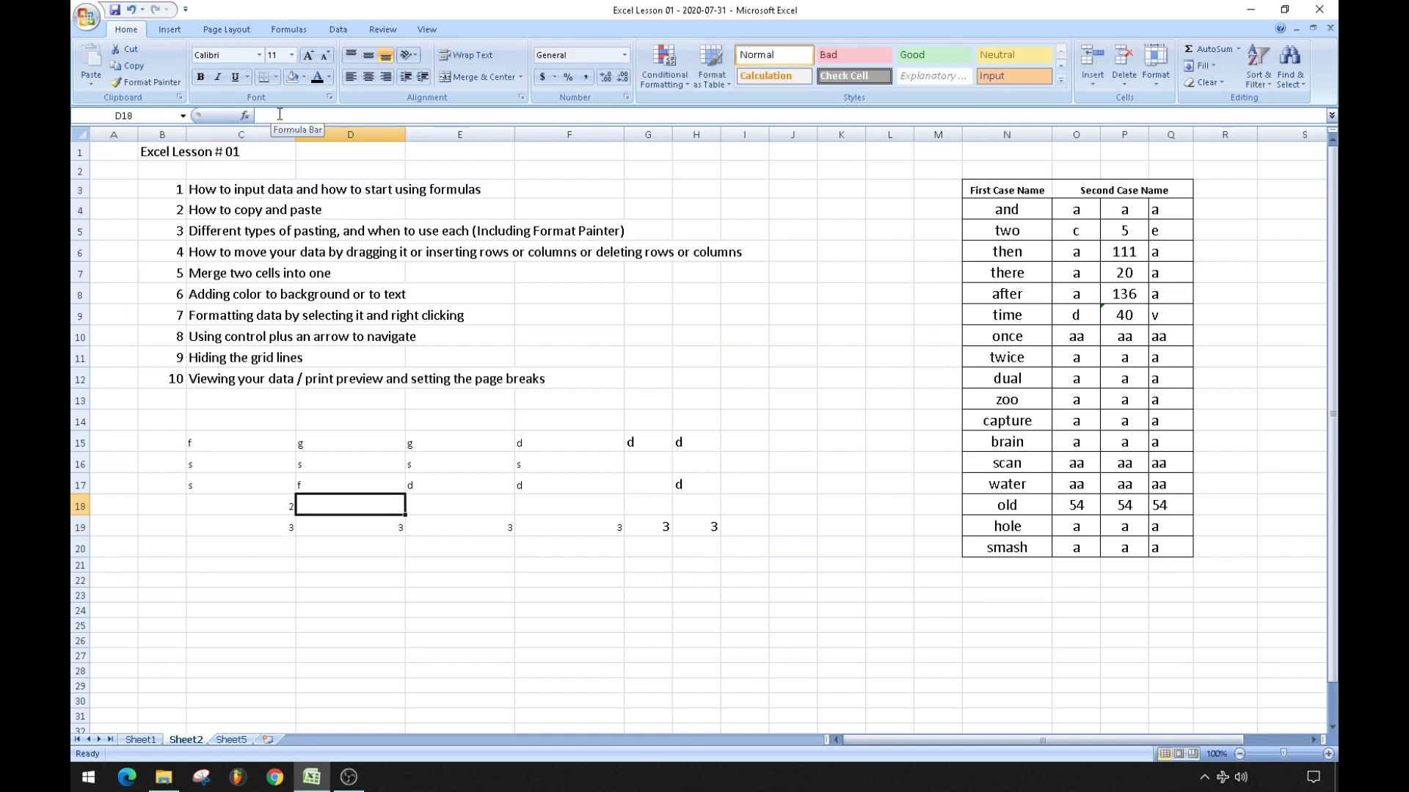
{"action": "left_click", "coordinate": [308, 112]}
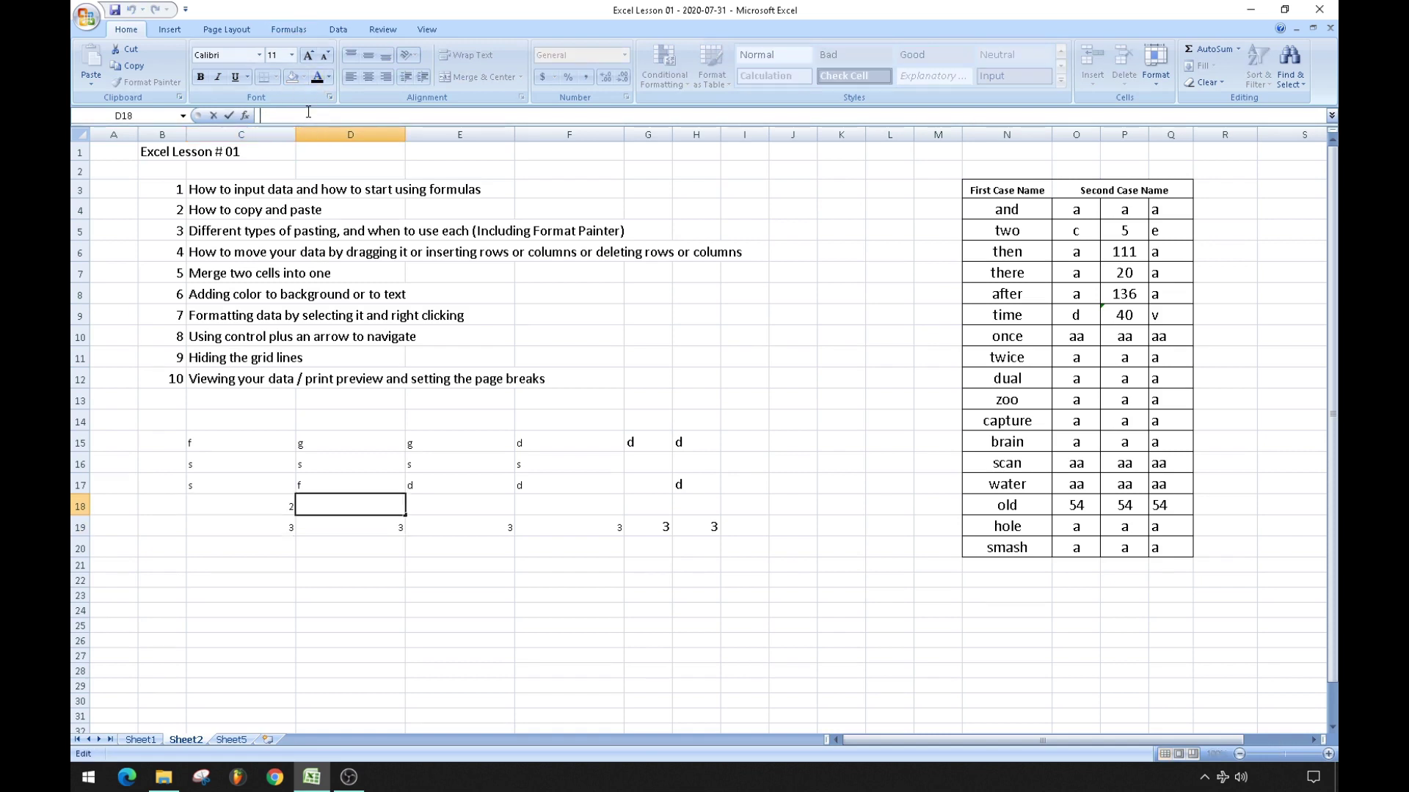
{"action": "type", "text": "4"}
{"action": "key", "text": "Tab"}
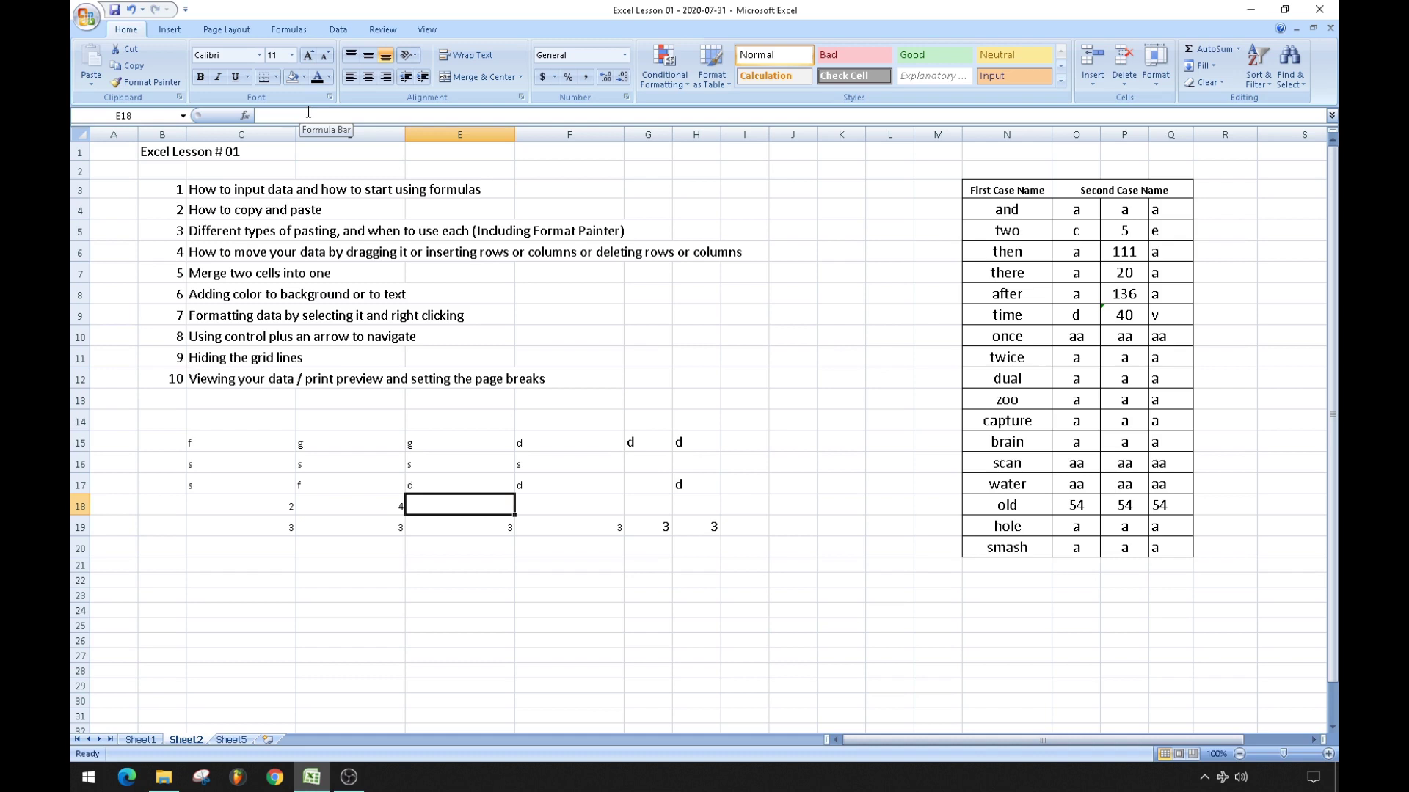
{"action": "key", "text": "Return"}
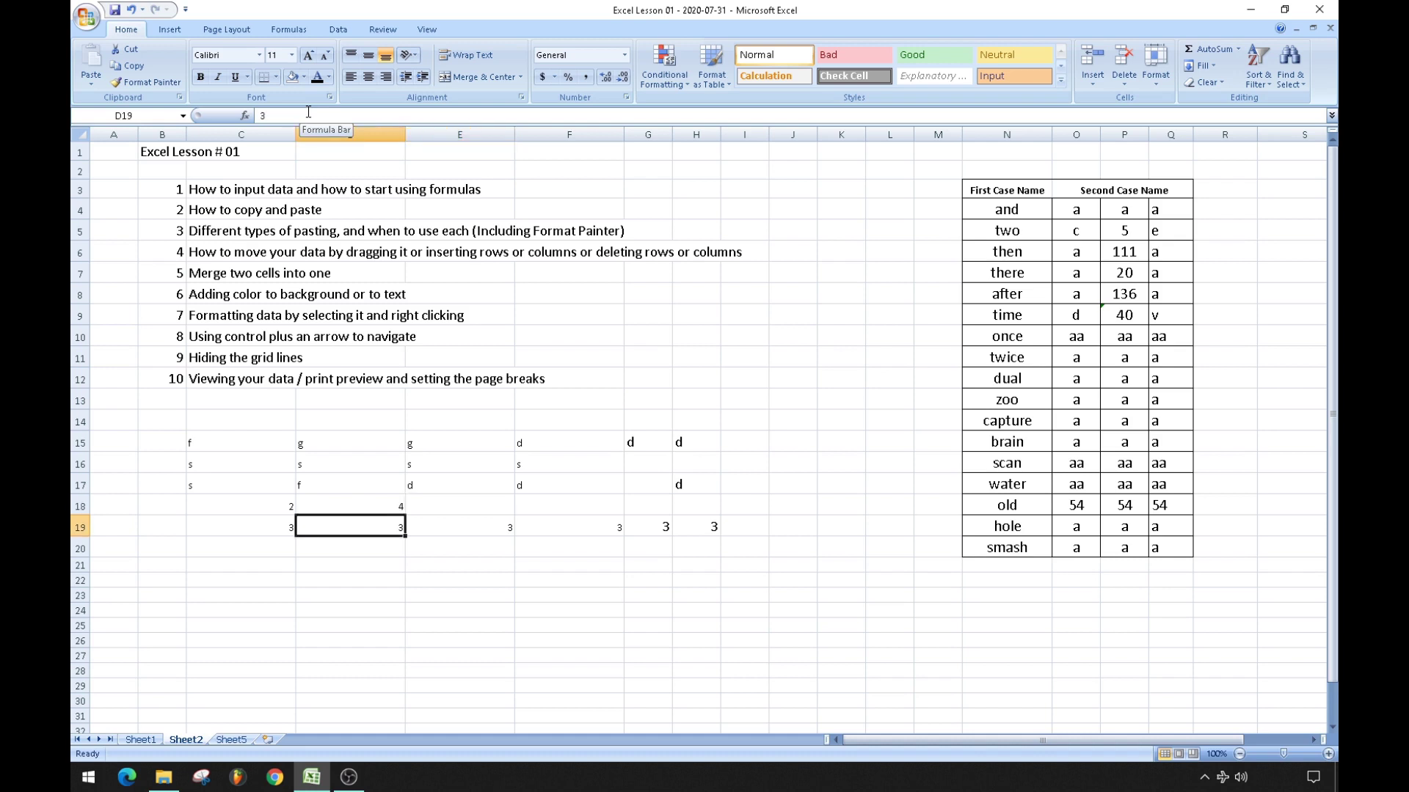
{"action": "key", "text": "Down"}
{"action": "key", "text": "Down"}
{"action": "key", "text": "Down"}
{"action": "key", "text": "Down"}
{"action": "key", "text": "Down"}
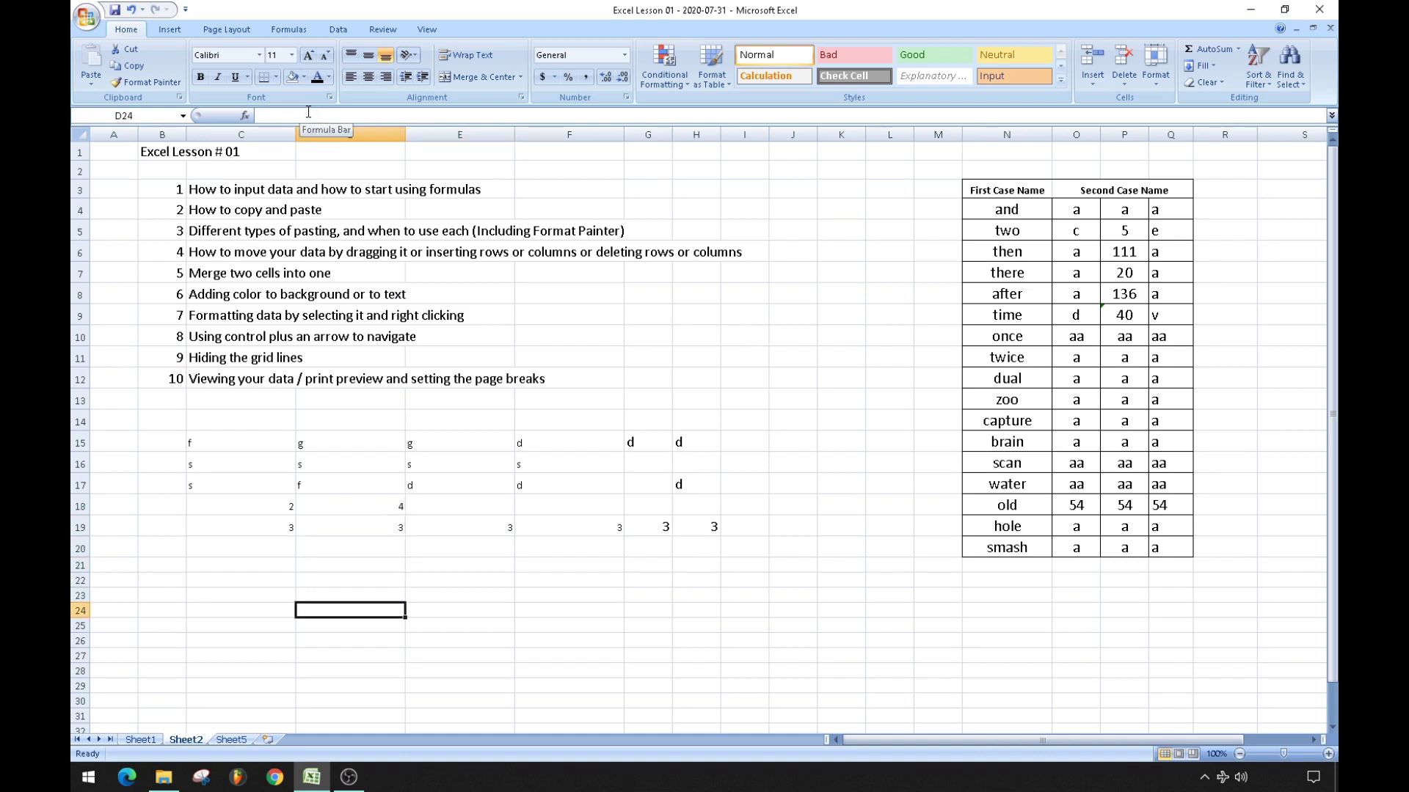
{"action": "key", "text": "Right"}
{"action": "key", "text": "Right"}
{"action": "key", "text": "Right"}
{"action": "key", "text": "Right"}
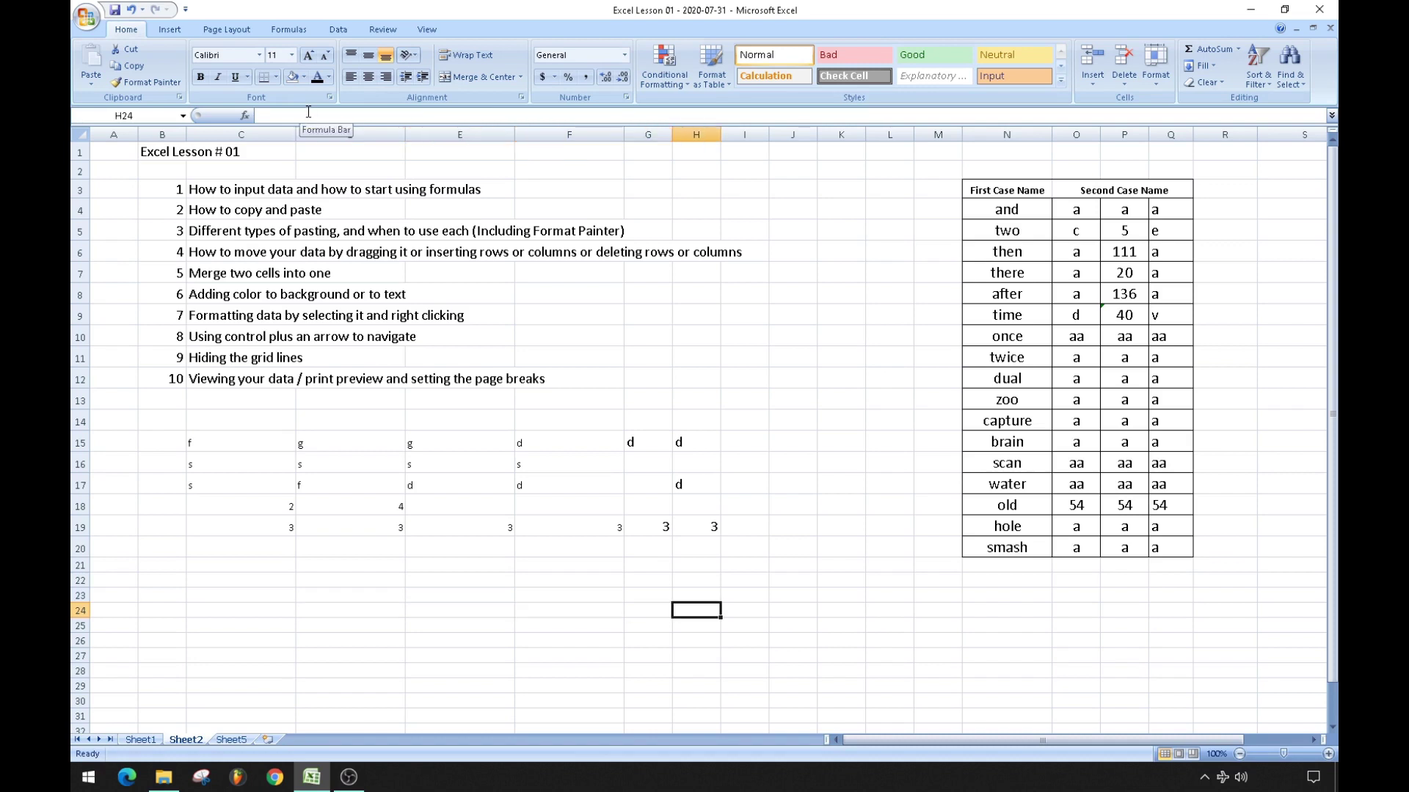
{"action": "key", "text": "Up"}
{"action": "key", "text": "Up"}
{"action": "key", "text": "Up"}
{"action": "key", "text": "Up"}
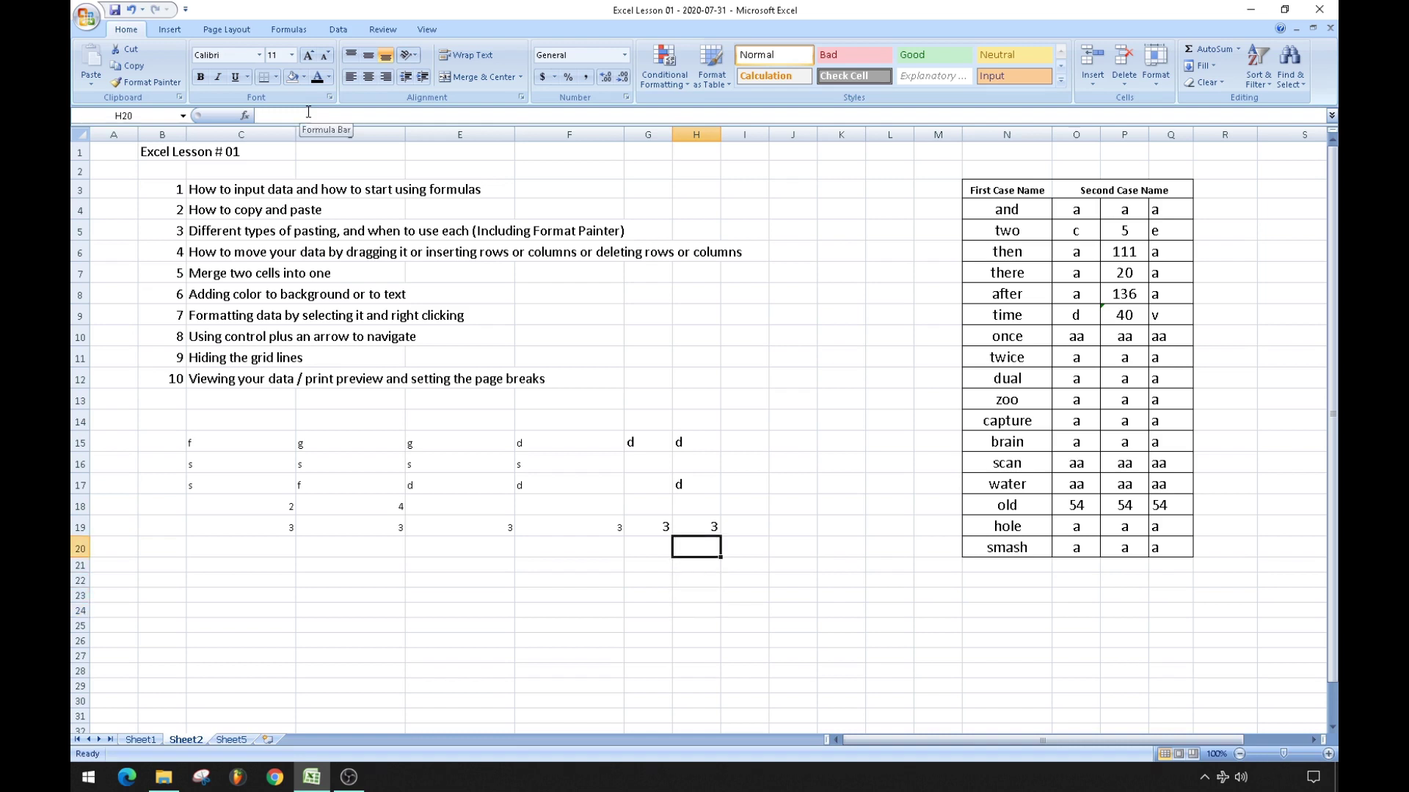
{"action": "key", "text": "Left"}
{"action": "key", "text": "Left"}
{"action": "key", "text": "Left"}
{"action": "key", "text": "Left"}
{"action": "key", "text": "Left"}
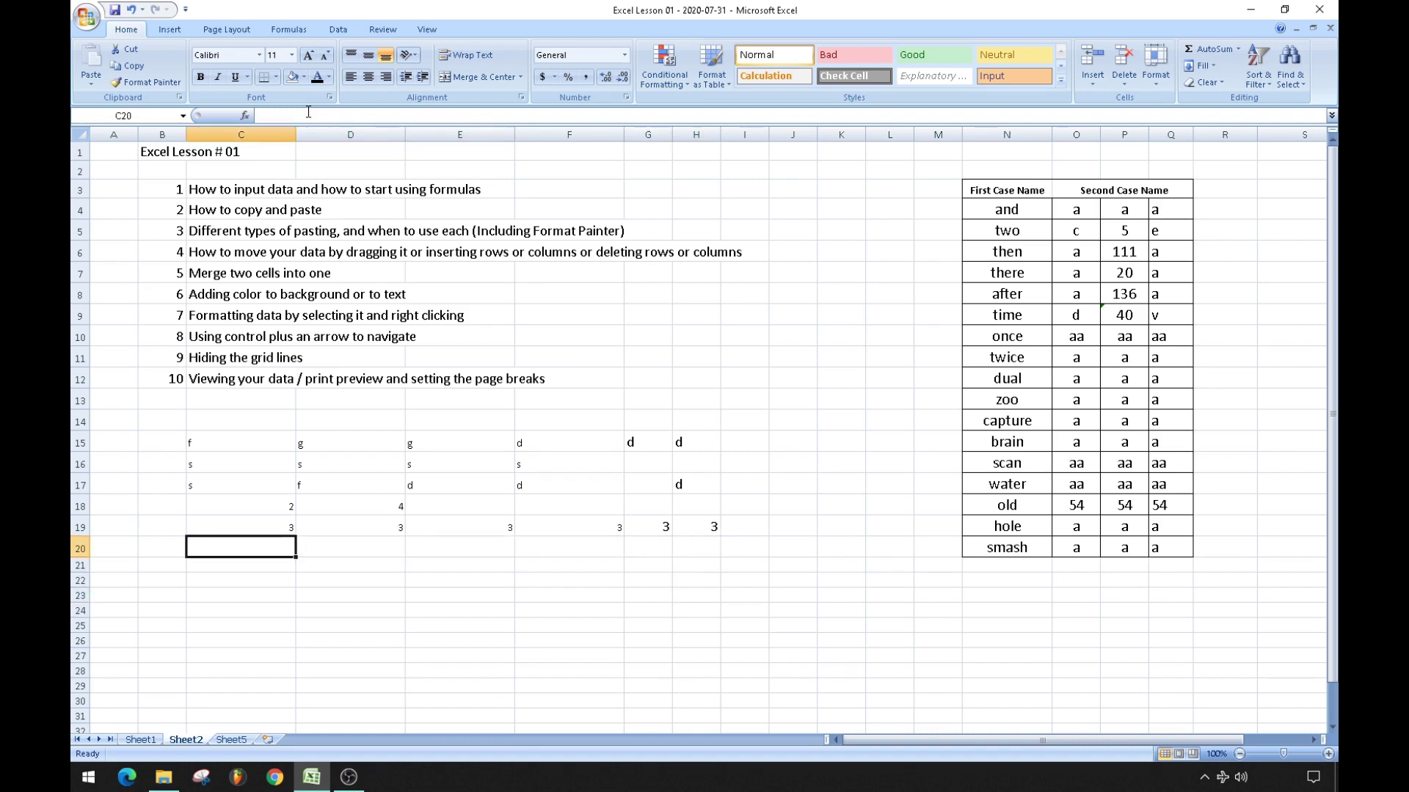
{"action": "key", "text": "Down"}
{"action": "key", "text": "Down"}
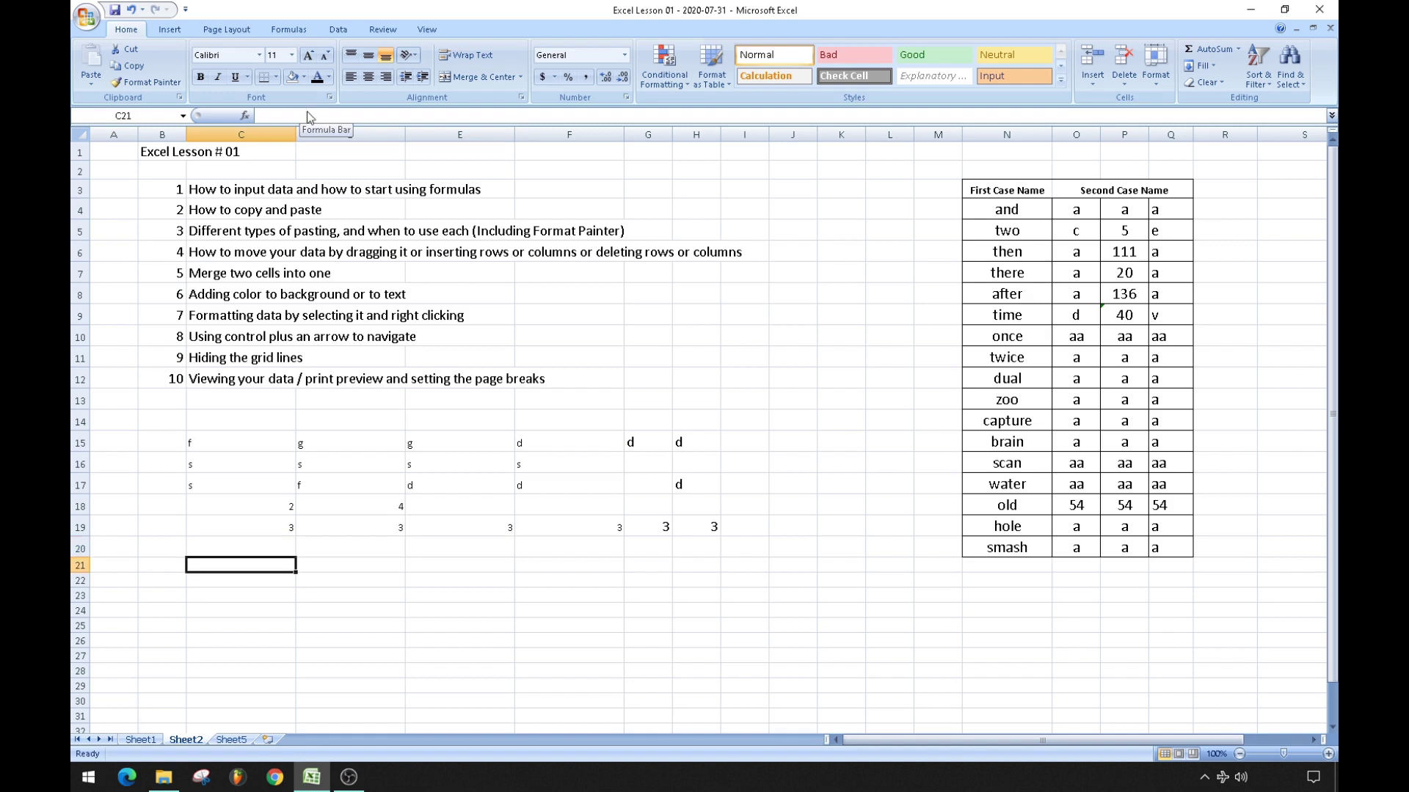
{"action": "key", "text": "Right"}
{"action": "key", "text": "Right"}
{"action": "key", "text": "Right"}
{"action": "key", "text": "Up"}
{"action": "key", "text": "Left"}
{"action": "key", "text": "Down"}
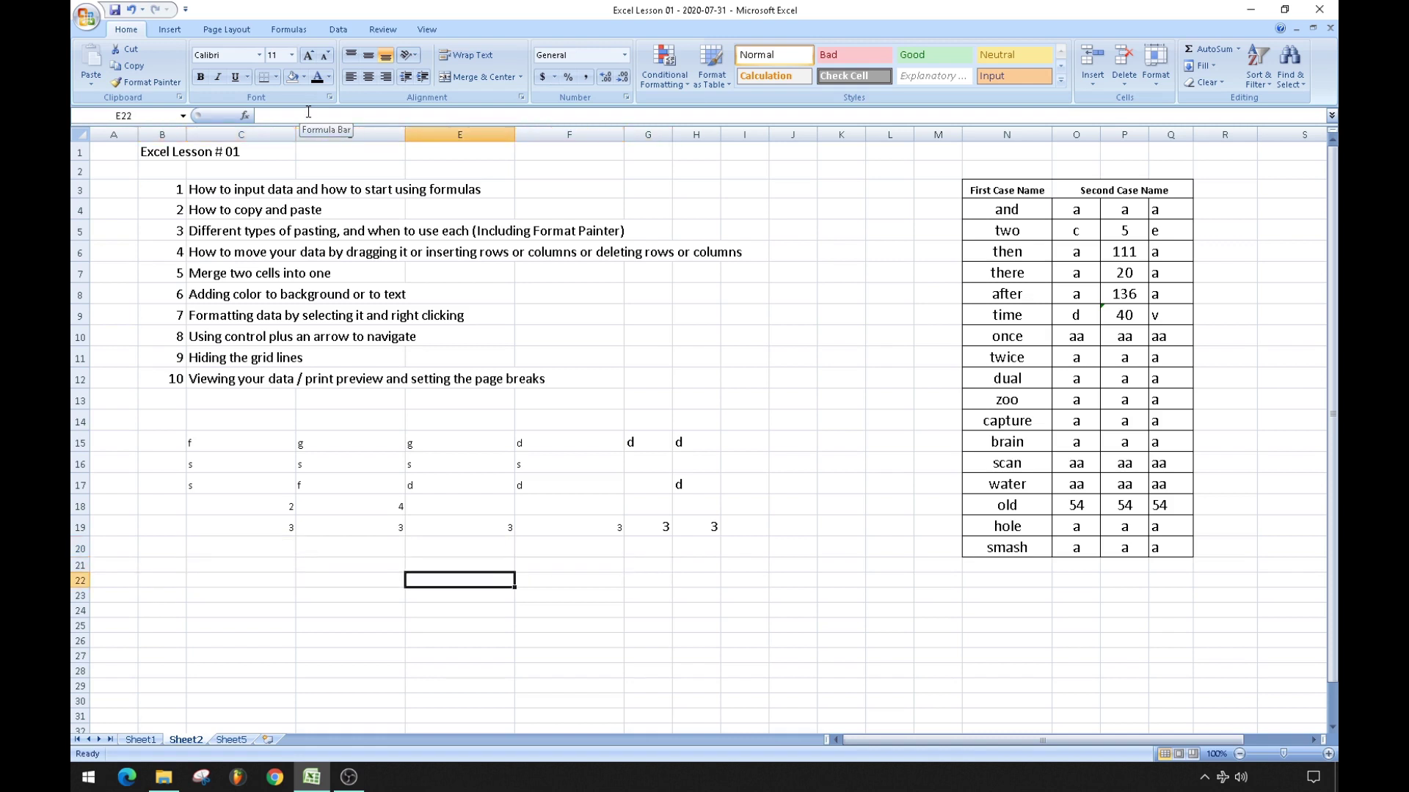
{"action": "key", "text": "Left"}
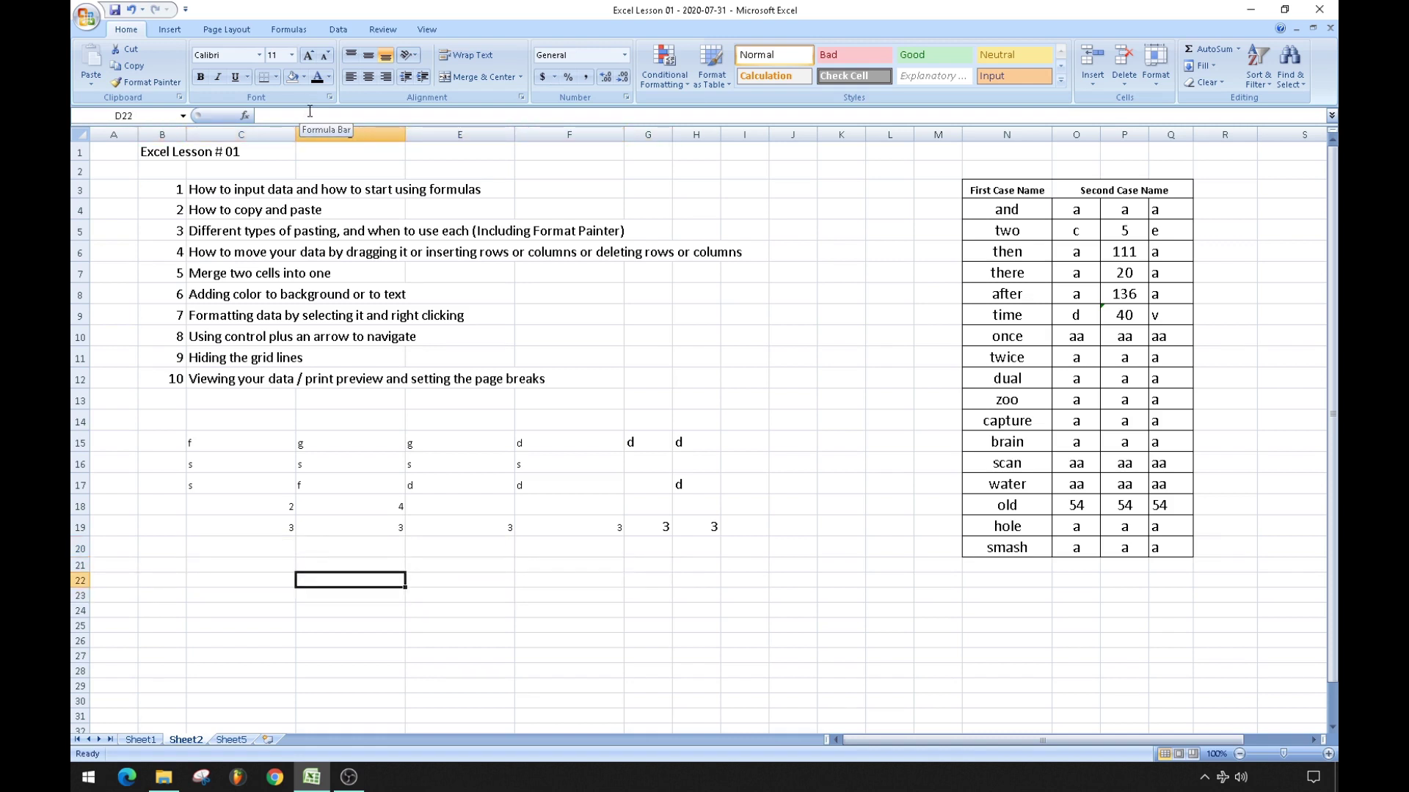
{"action": "left_click", "coordinate": [338, 114]}
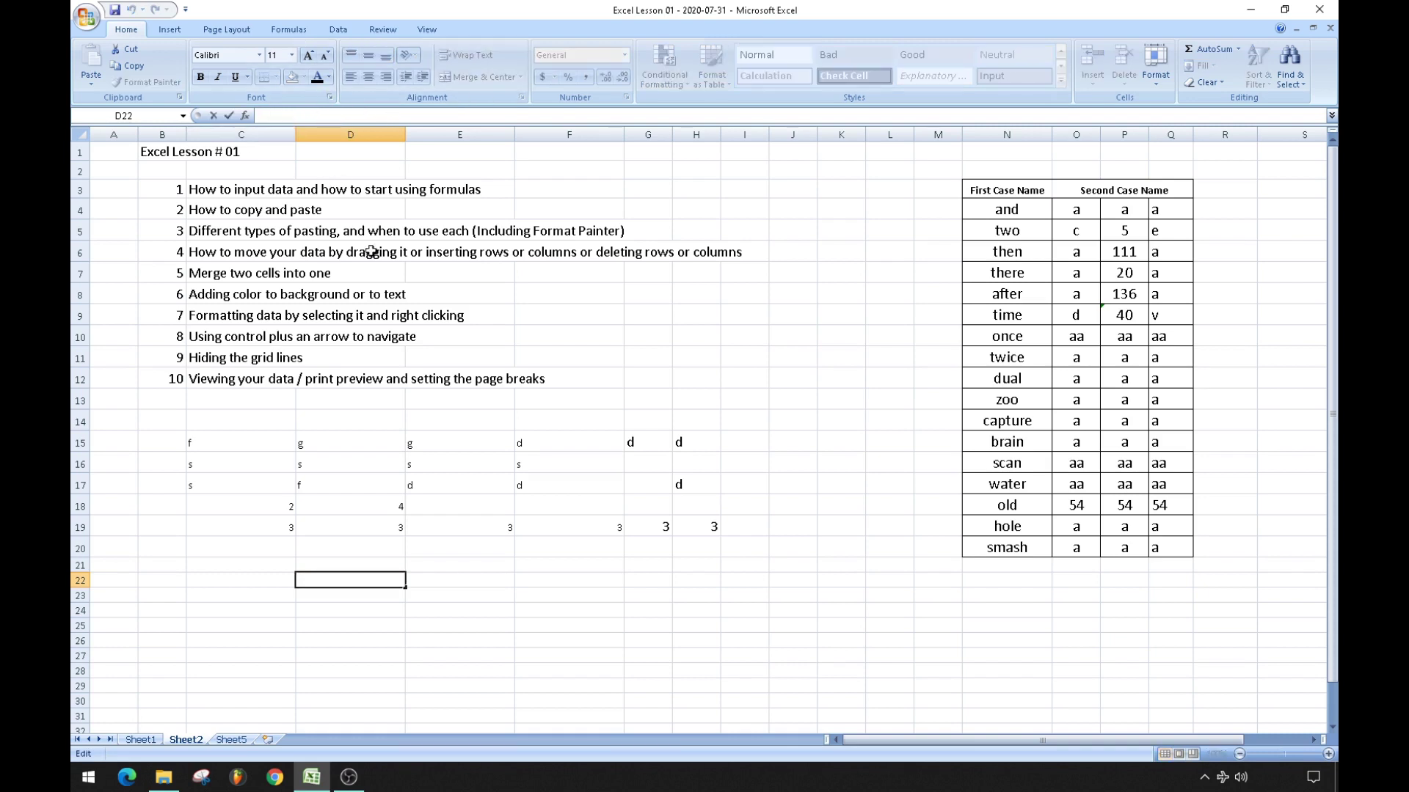
{"action": "left_click", "coordinate": [349, 610]}
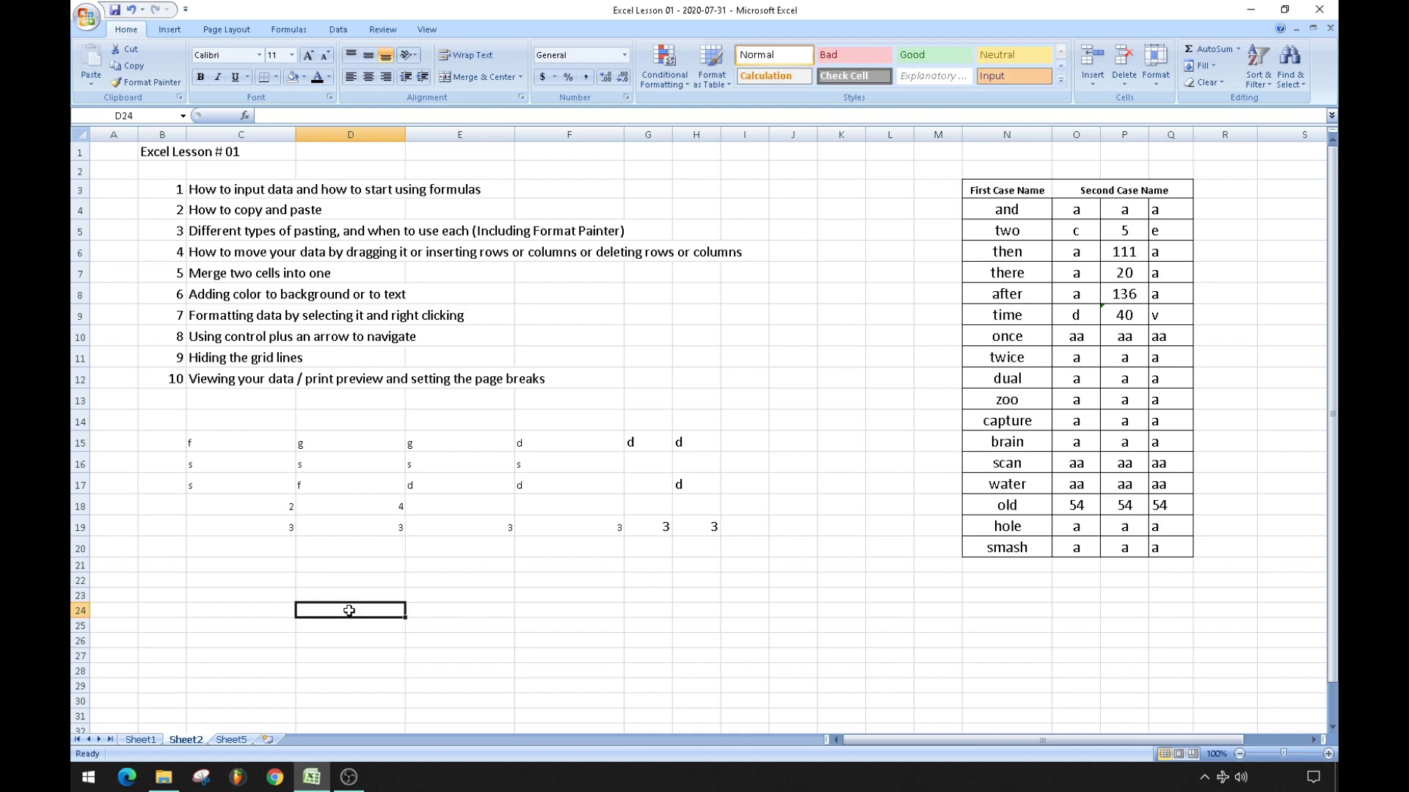
Clear the filler letters and numbers from C14:H20, then select cell D17.
{"action": "key", "text": "Up"}
{"action": "key", "text": "Up"}
{"action": "key", "text": "Right"}
{"action": "key", "text": "Right"}
{"action": "key", "text": "Right"}
{"action": "key", "text": "Right"}
{"action": "key", "text": "Left"}
{"action": "key", "text": "Left"}
{"action": "key", "text": "Left"}
{"action": "key", "text": "Up"}
{"action": "key", "text": "Left"}
{"action": "key", "text": "Up"}
{"action": "key", "text": "Up"}
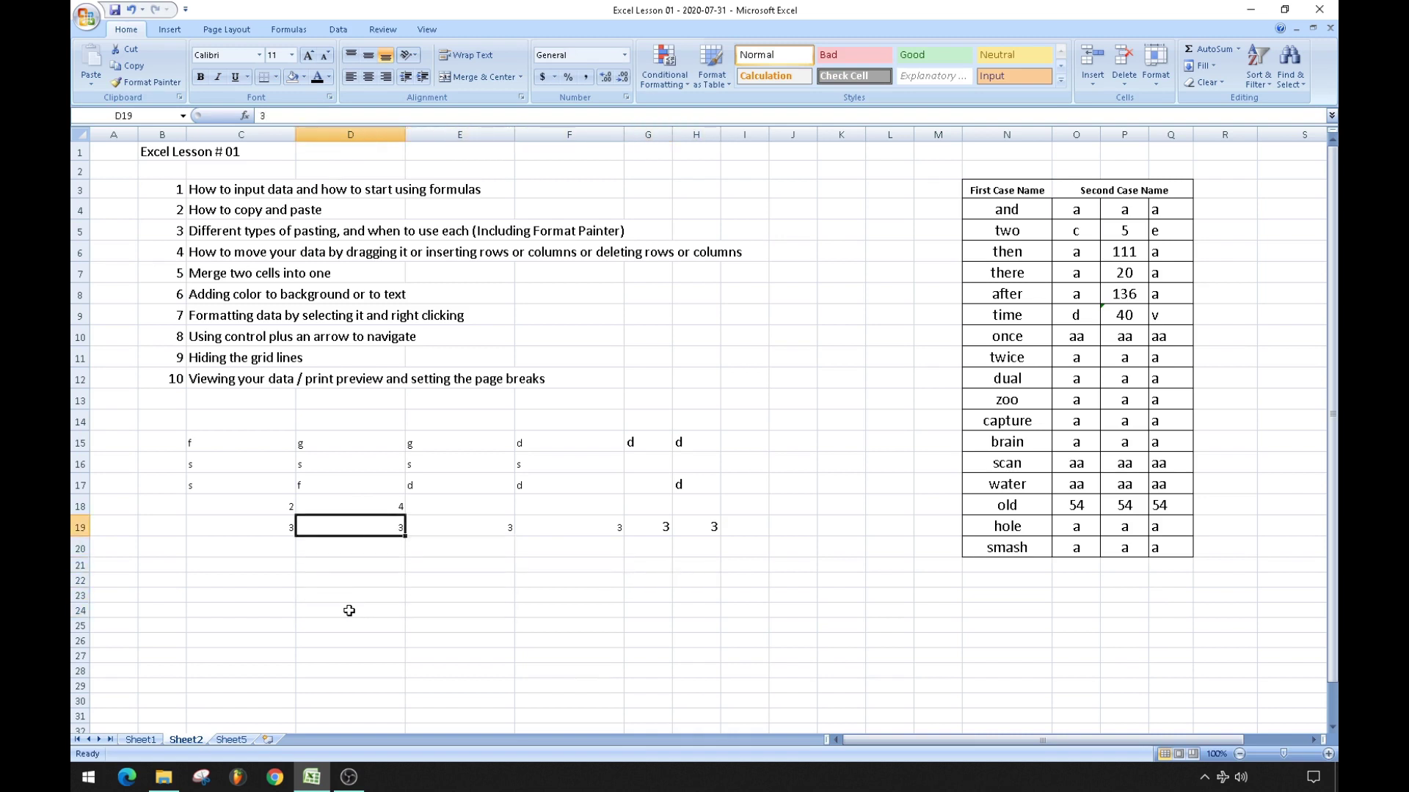
{"action": "key", "text": "shift+Left"}
{"action": "key", "text": "shift+Up"}
{"action": "key", "text": "shift+Up"}
{"action": "key", "text": "shift+Up"}
{"action": "key", "text": "shift+Up"}
{"action": "key", "text": "shift+Up"}
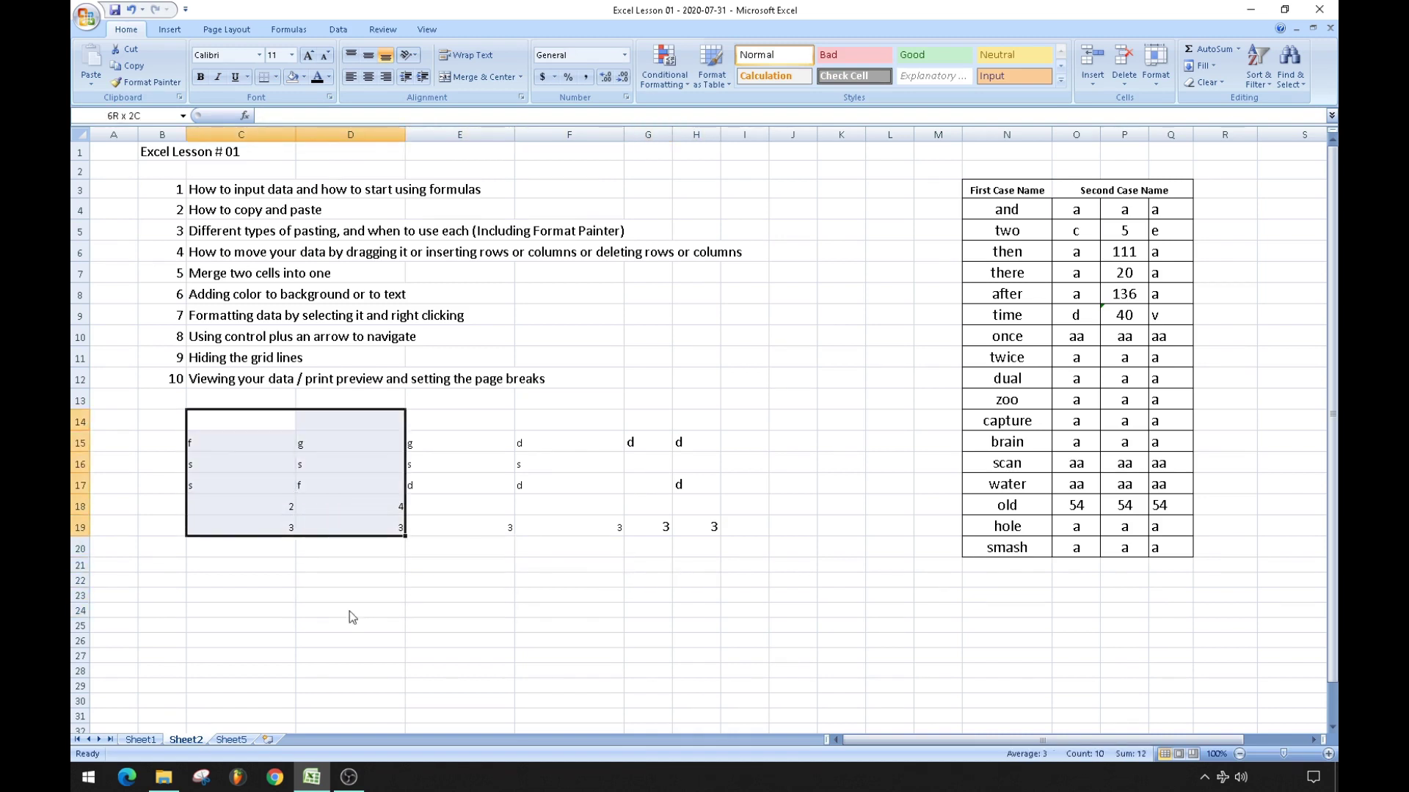
{"action": "key", "text": "shift+Right"}
{"action": "key", "text": "shift+Right"}
{"action": "key", "text": "shift+Right"}
{"action": "key", "text": "shift+Down"}
{"action": "key", "text": "shift+Right"}
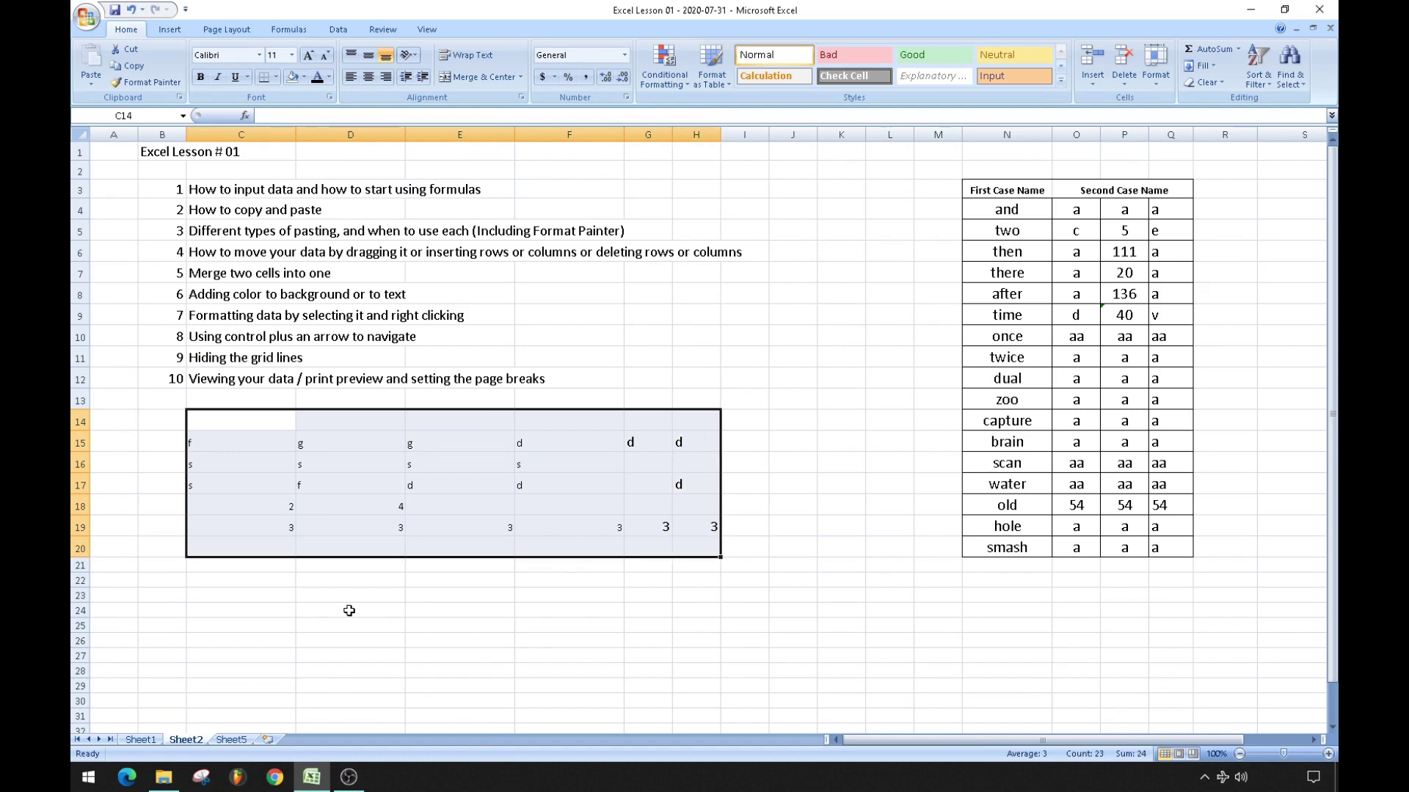
{"action": "key", "text": "Delete"}
{"action": "left_click", "coordinate": [324, 484]}
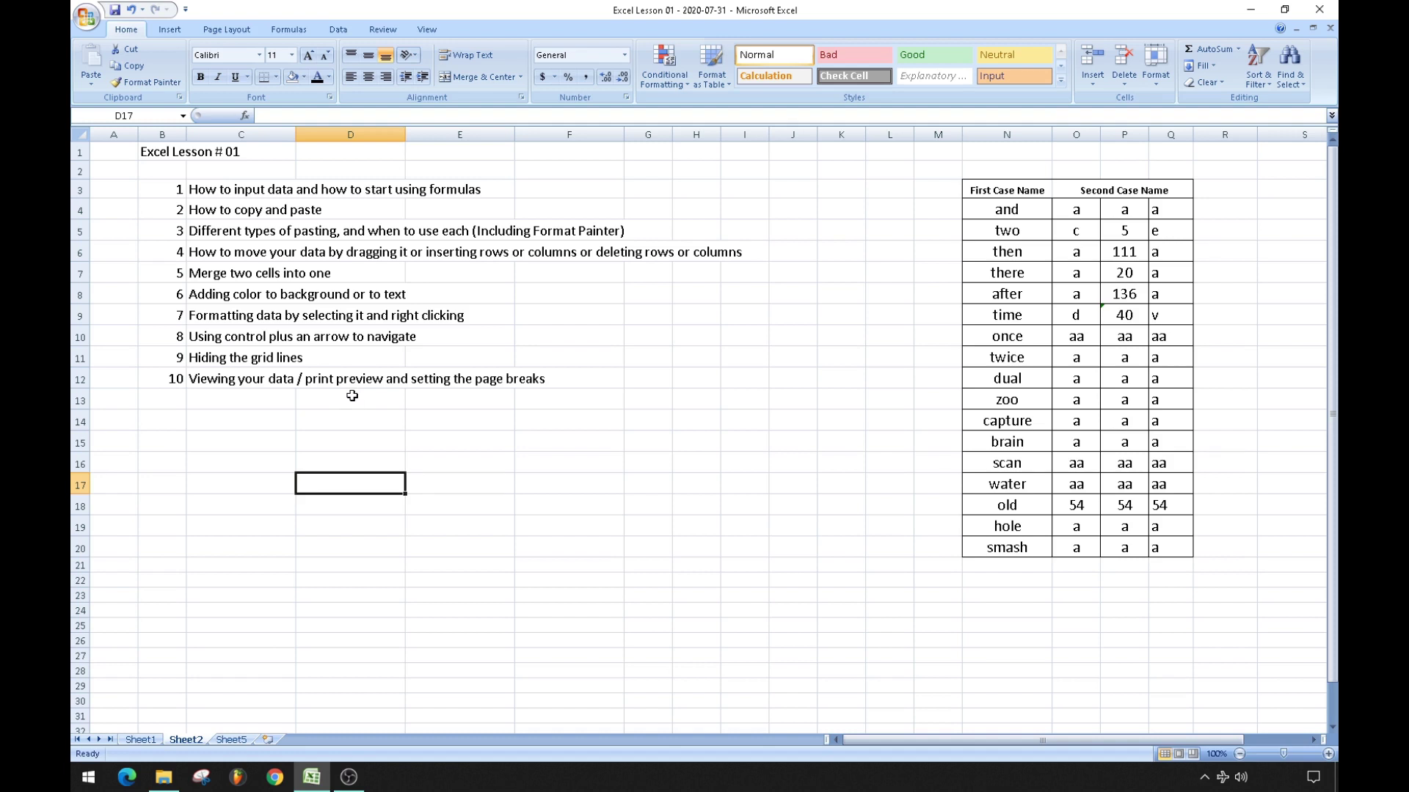
Enter 4 in D17 through D22 and 6 in D23 through D26.
{"action": "type", "text": "4 4 4 4 4 4"}
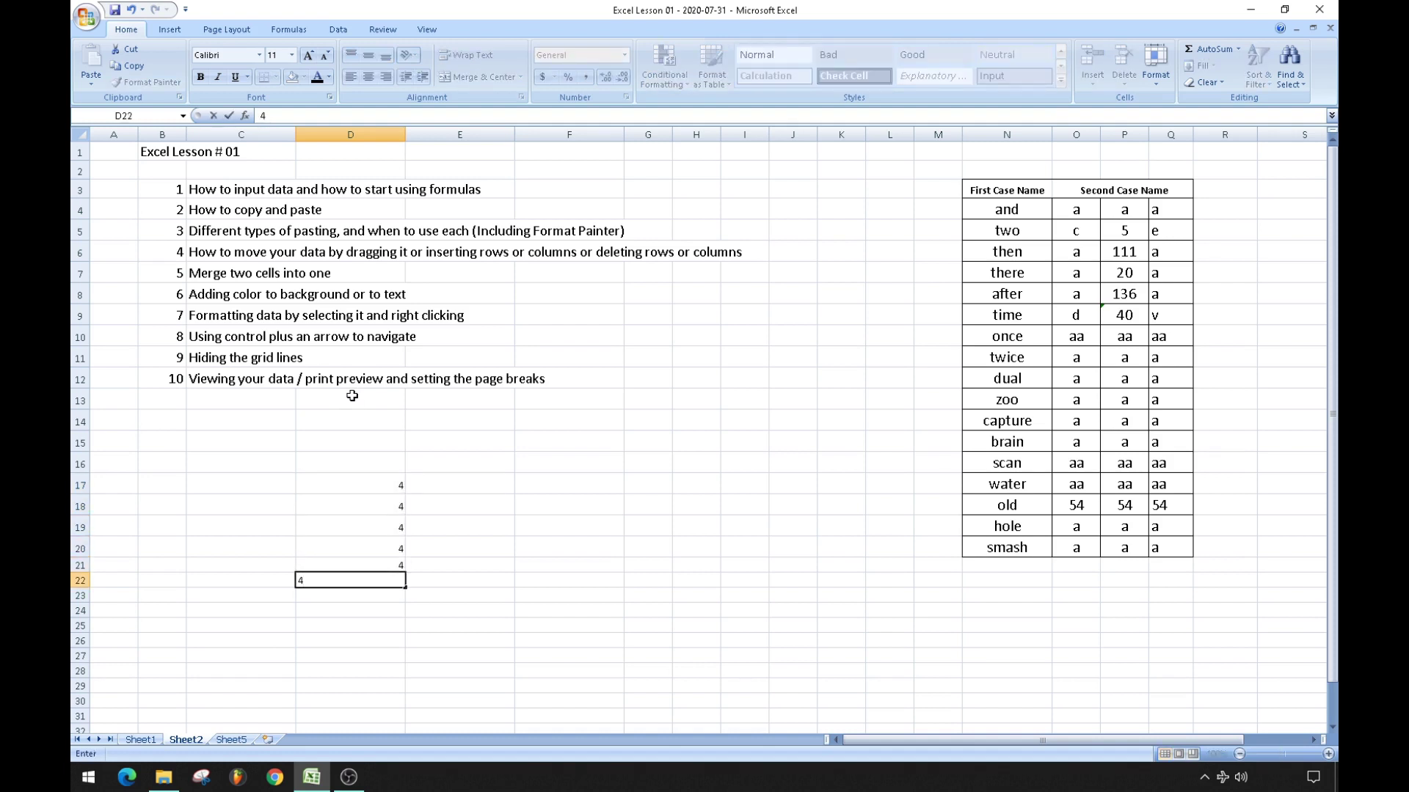
{"action": "key", "text": "Return"}
{"action": "type", "text": "6"}
{"action": "key", "text": "Return"}
{"action": "type", "text": "6"}
{"action": "key", "text": "Return"}
{"action": "type", "text": "6"}
{"action": "key", "text": "Return"}
{"action": "type", "text": "6"}
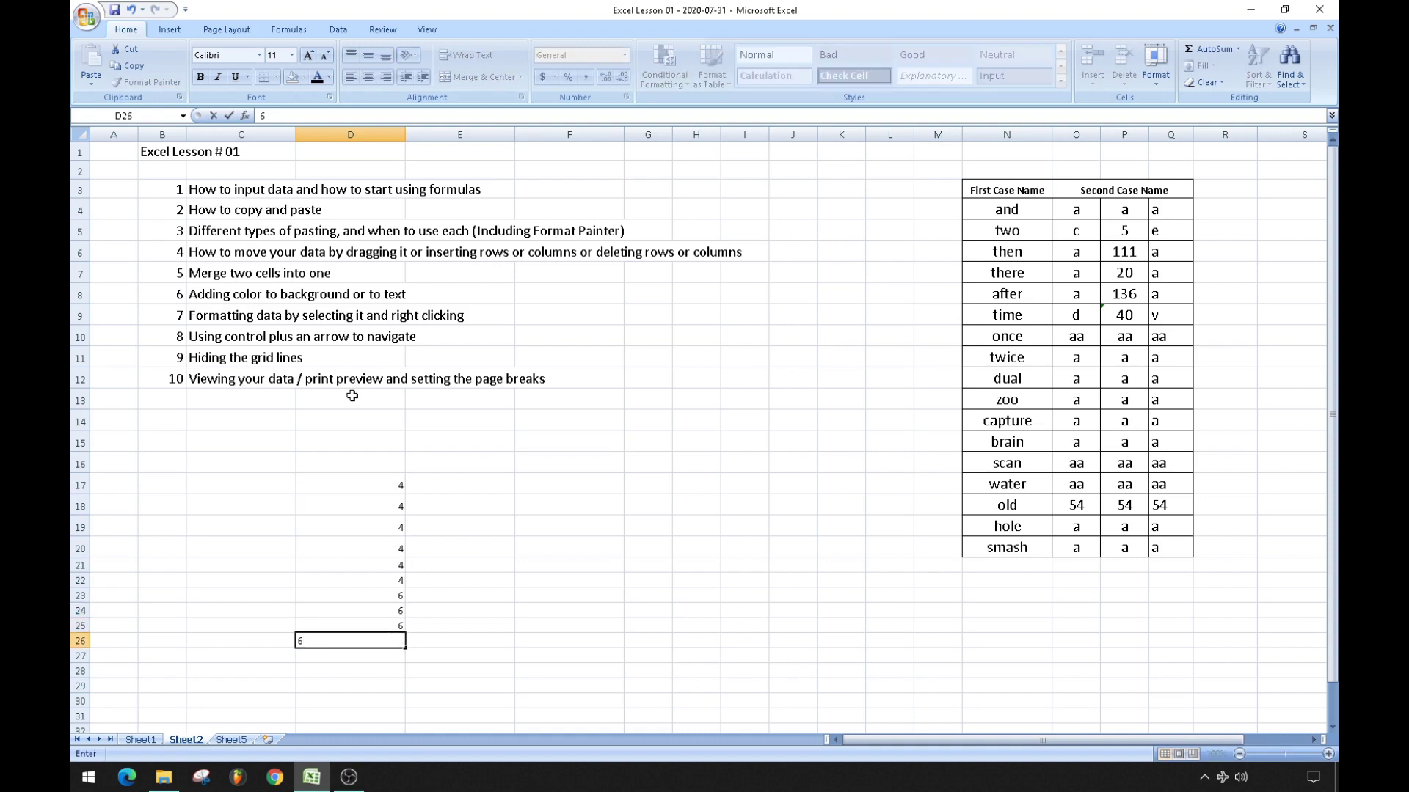
{"action": "key", "text": "Return"}
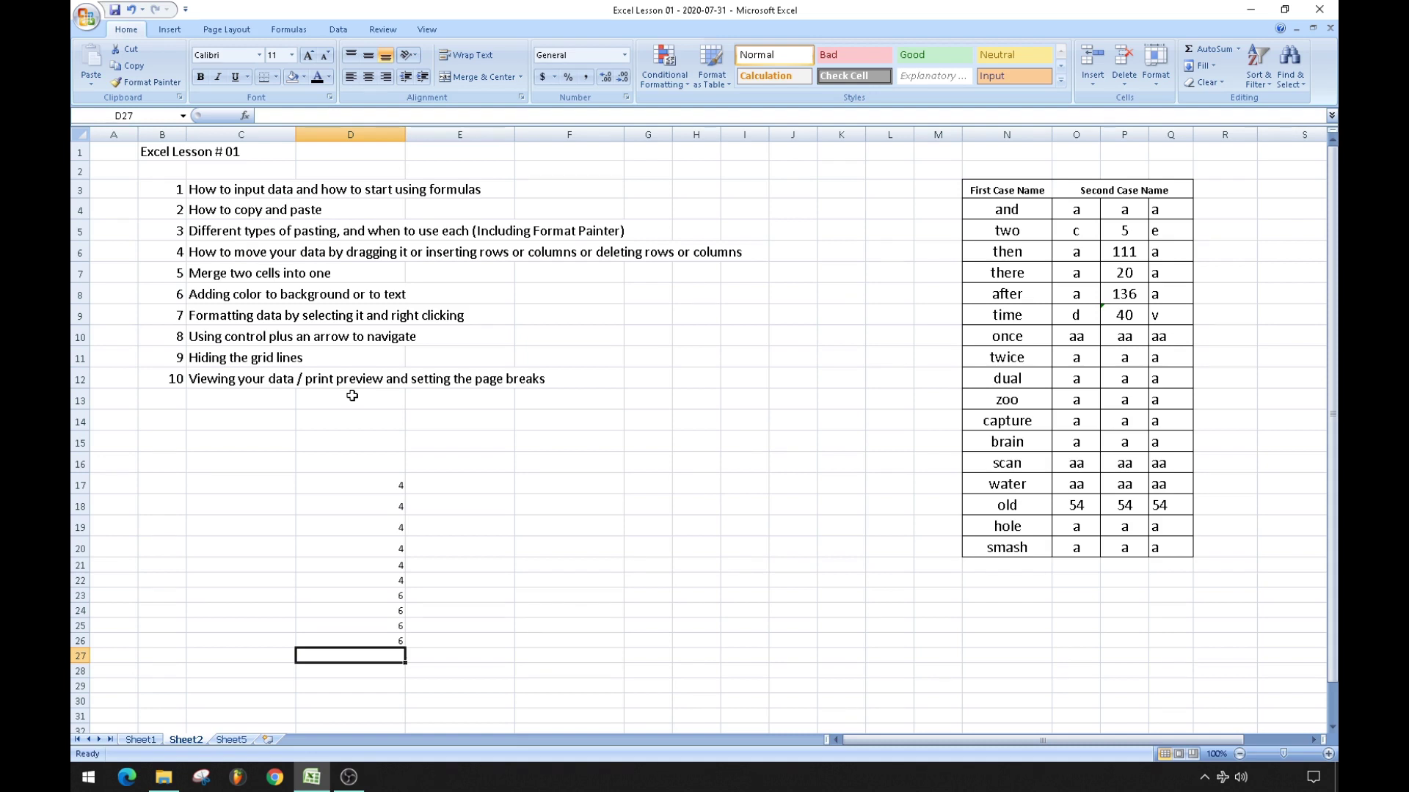
{"action": "type", "text": "="}
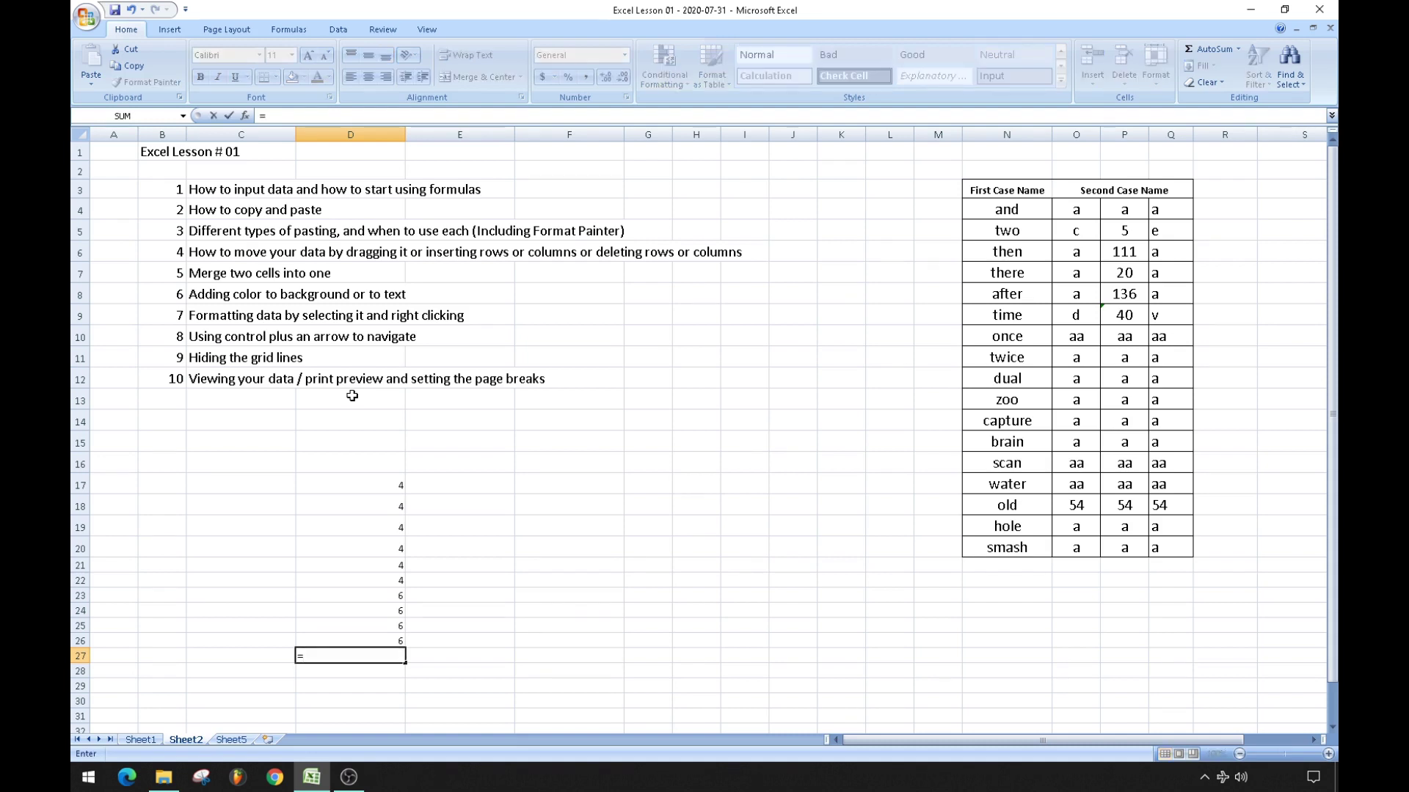
Build =D17+D18+…+D26 in D27 totalling 48, then select D27 to check it.
{"action": "left_click", "coordinate": [381, 485]}
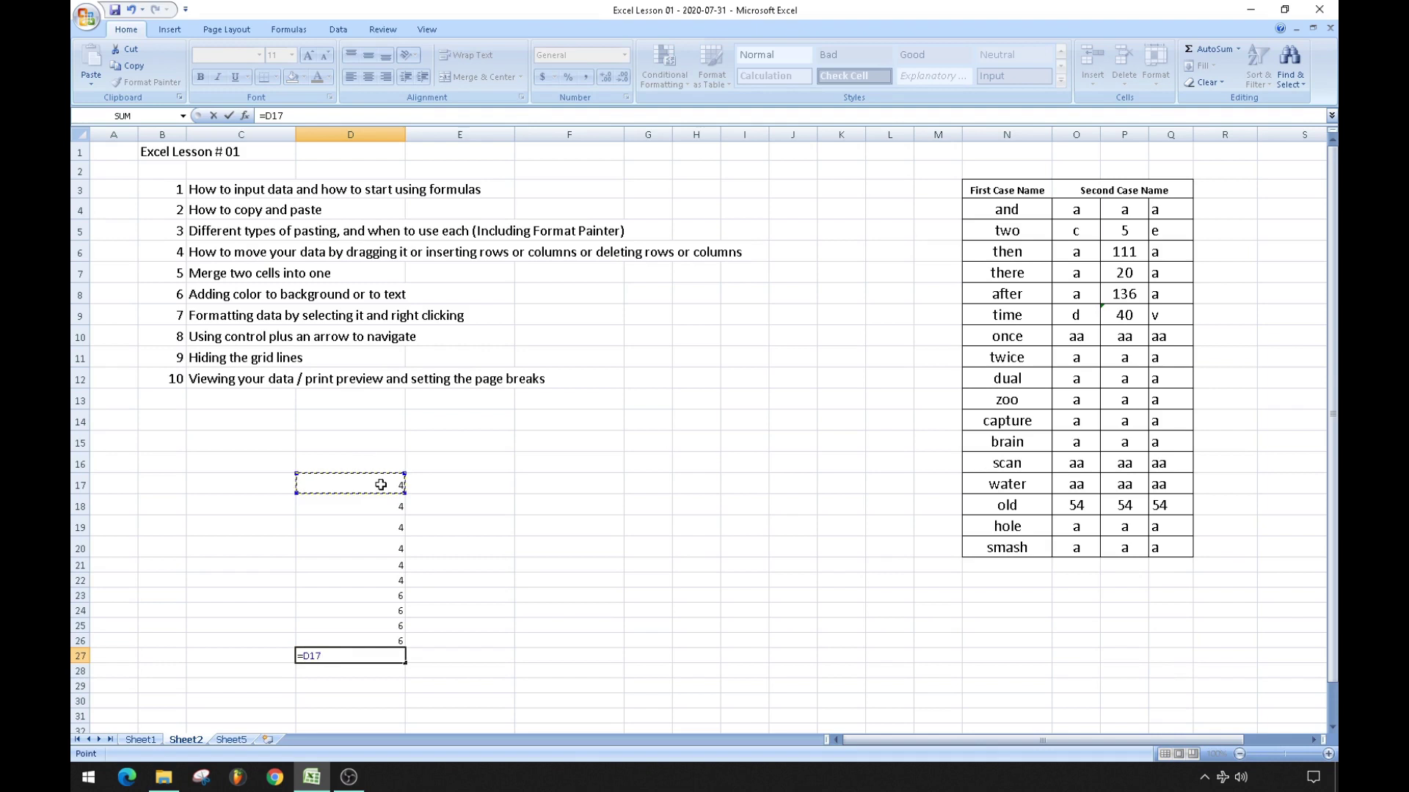
{"action": "type", "text": "+"}
{"action": "left_click", "coordinate": [375, 503]}
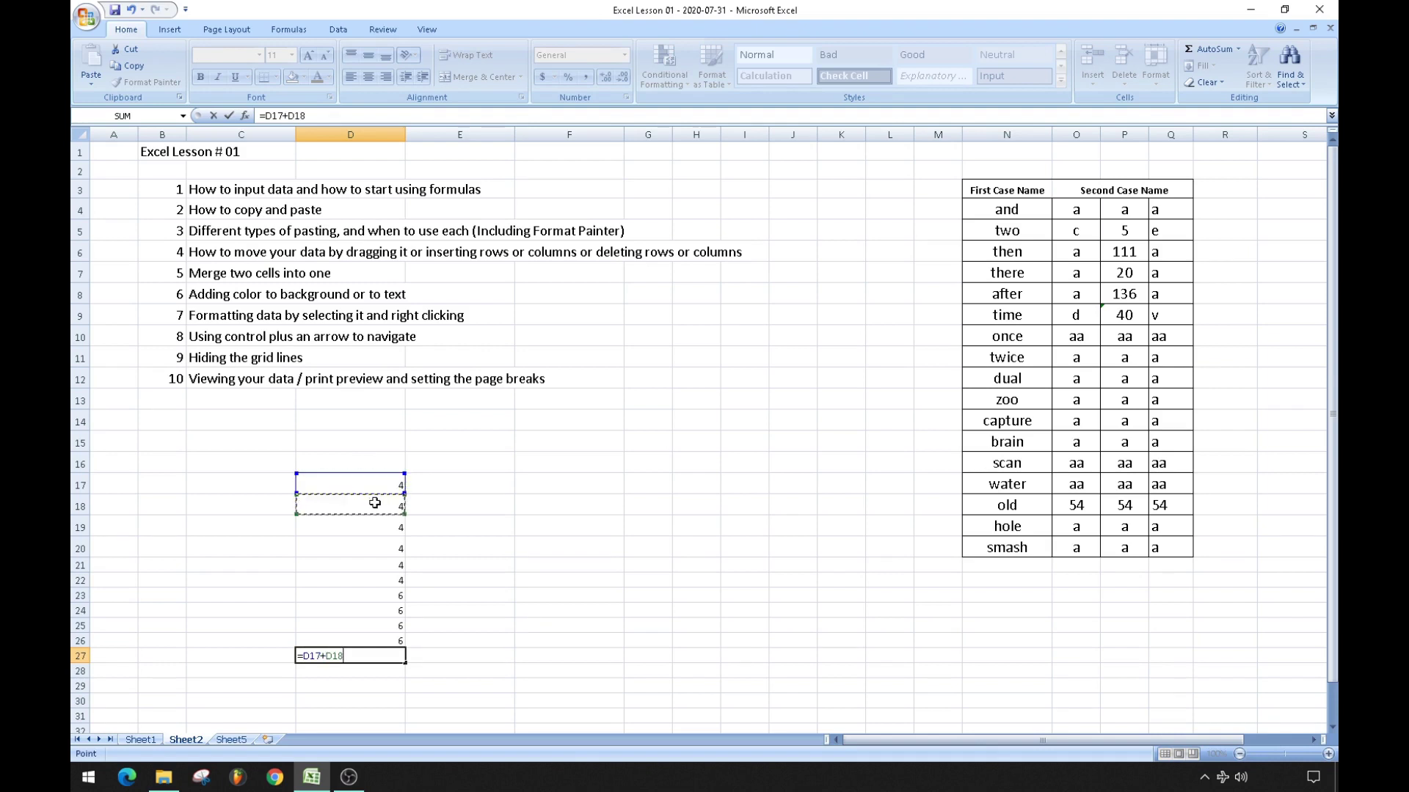
{"action": "type", "text": "+"}
{"action": "left_click", "coordinate": [371, 524]}
{"action": "type", "text": "+"}
{"action": "left_click", "coordinate": [364, 545]}
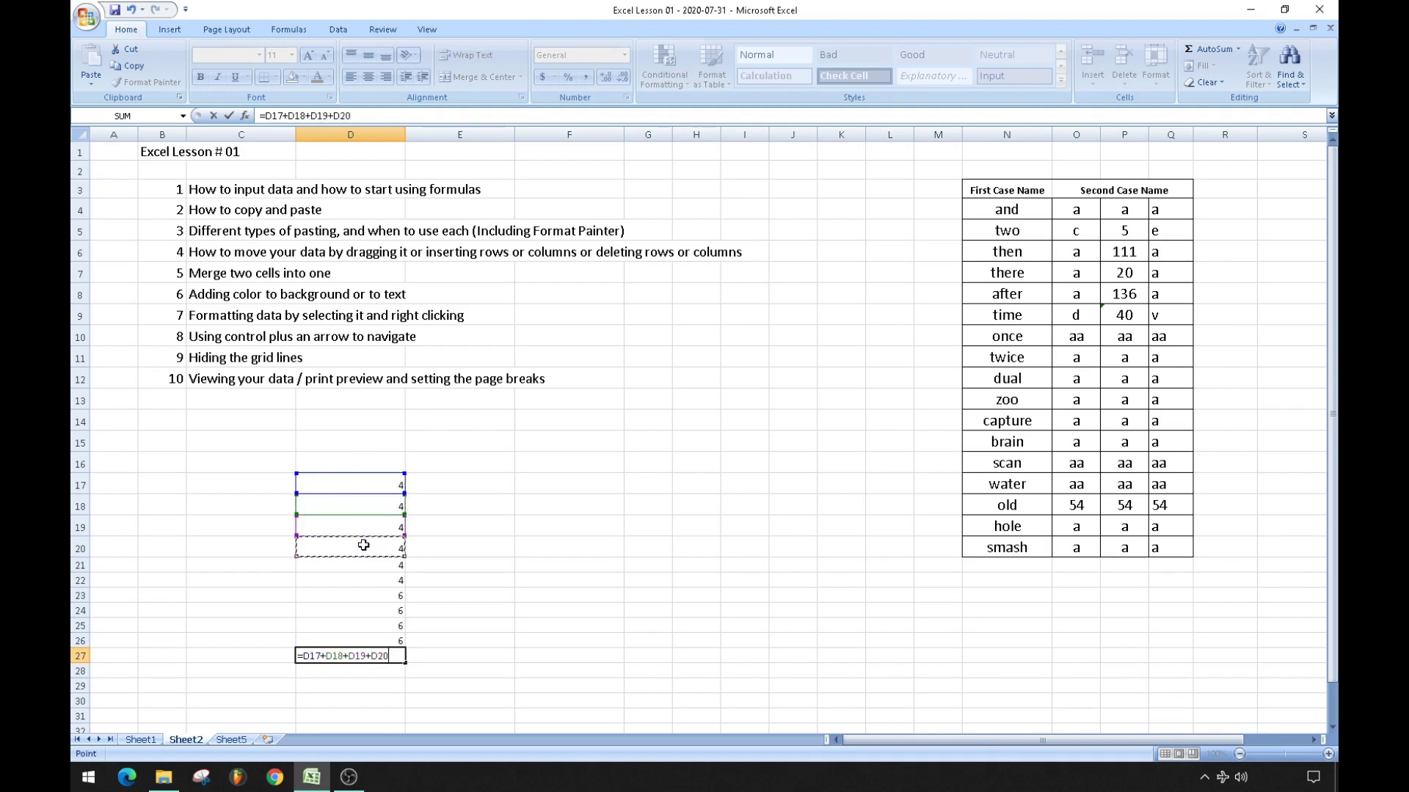
{"action": "type", "text": "+"}
{"action": "left_click", "coordinate": [364, 565]}
{"action": "type", "text": "+"}
{"action": "left_click", "coordinate": [363, 581]}
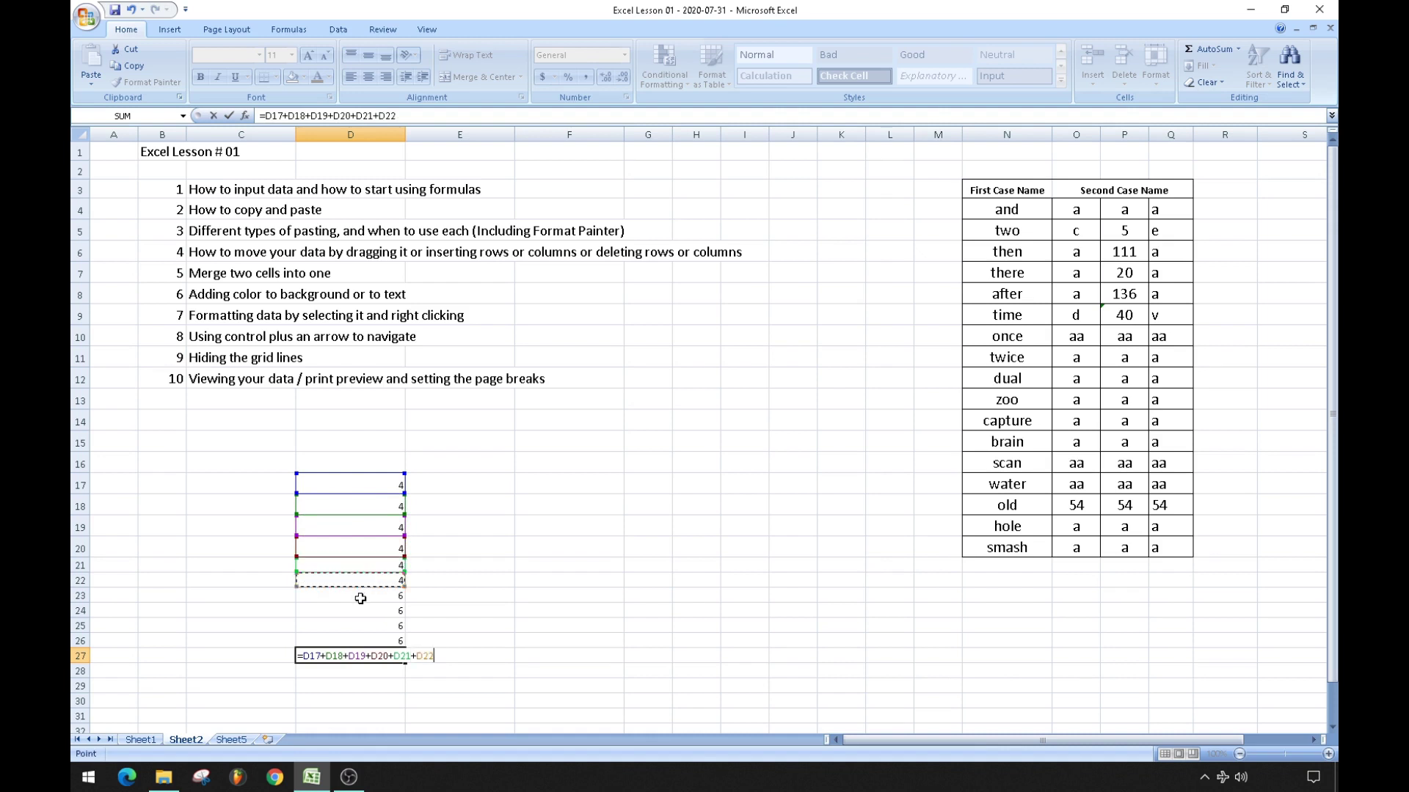
{"action": "type", "text": "+"}
{"action": "left_click", "coordinate": [360, 597]}
{"action": "type", "text": "+"}
{"action": "left_click", "coordinate": [357, 611]}
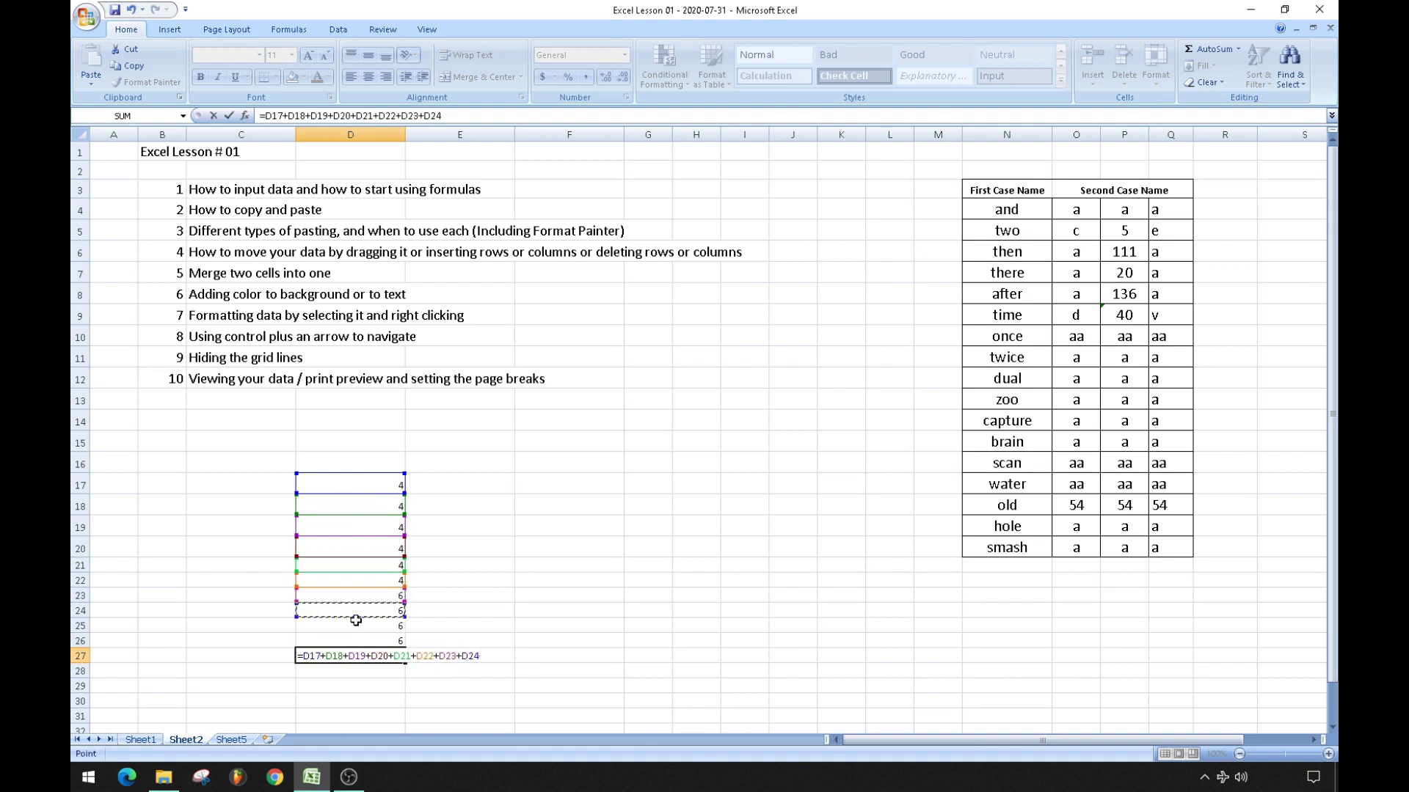
{"action": "type", "text": "+"}
{"action": "left_click", "coordinate": [356, 625]}
{"action": "type", "text": "+"}
{"action": "left_click", "coordinate": [357, 640]}
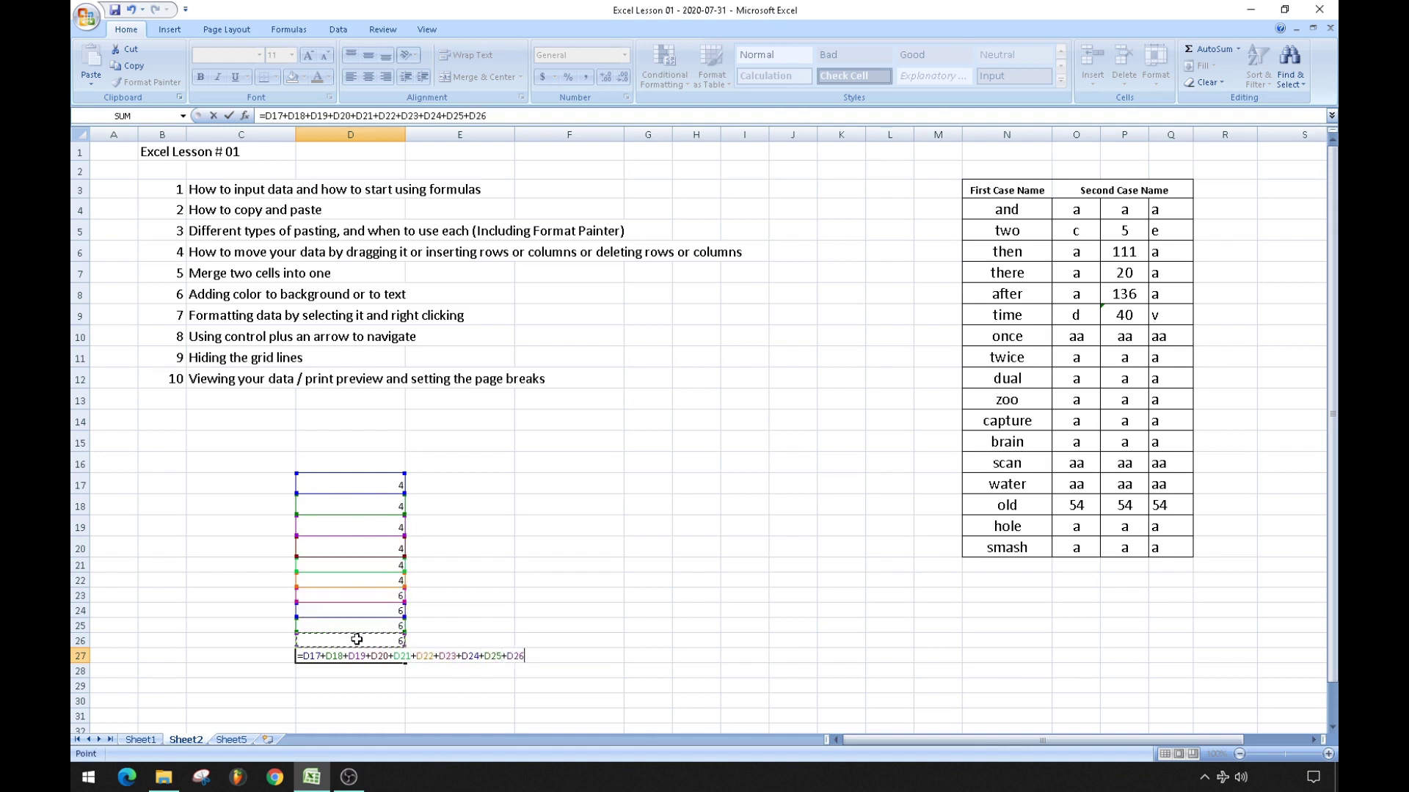
{"action": "key", "text": "Return"}
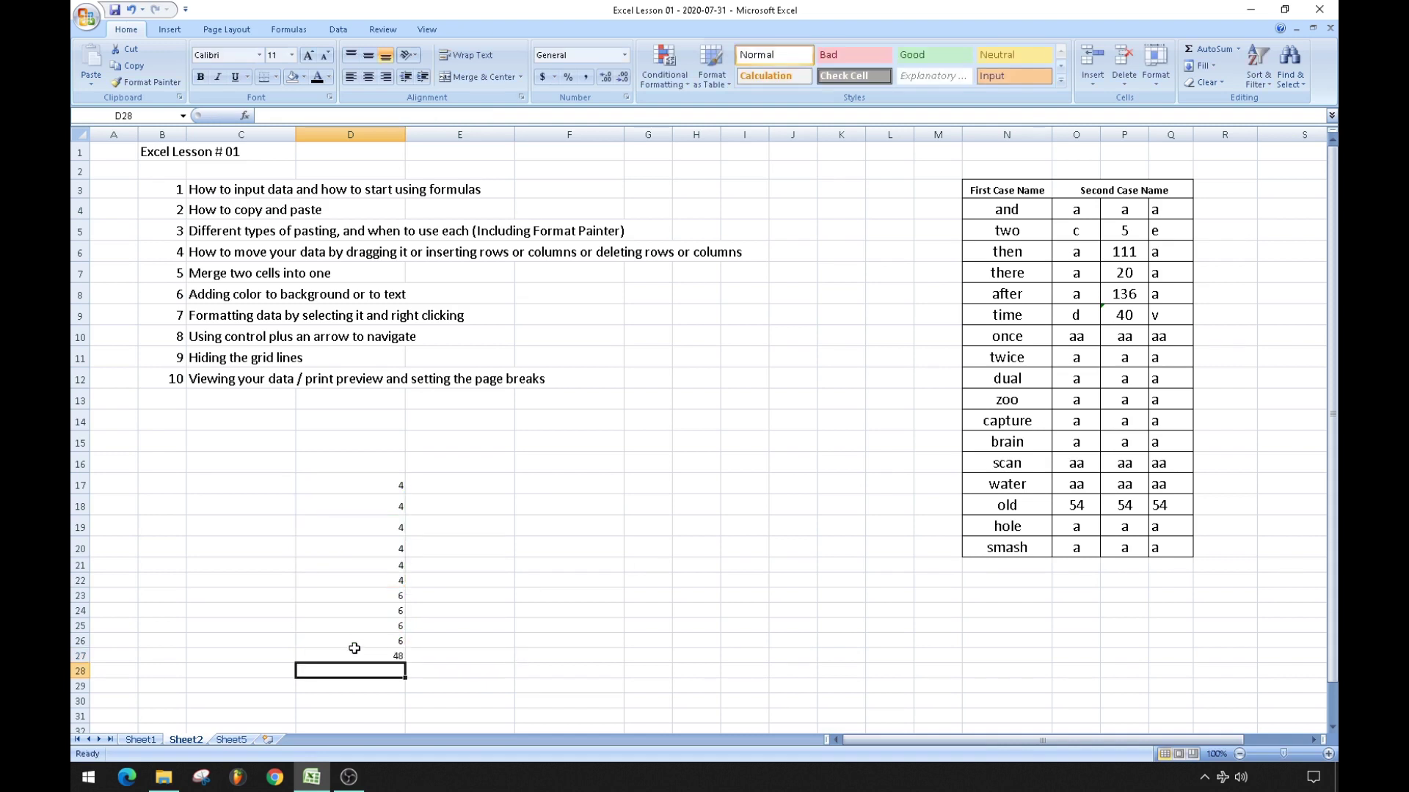
{"action": "left_click", "coordinate": [349, 658]}
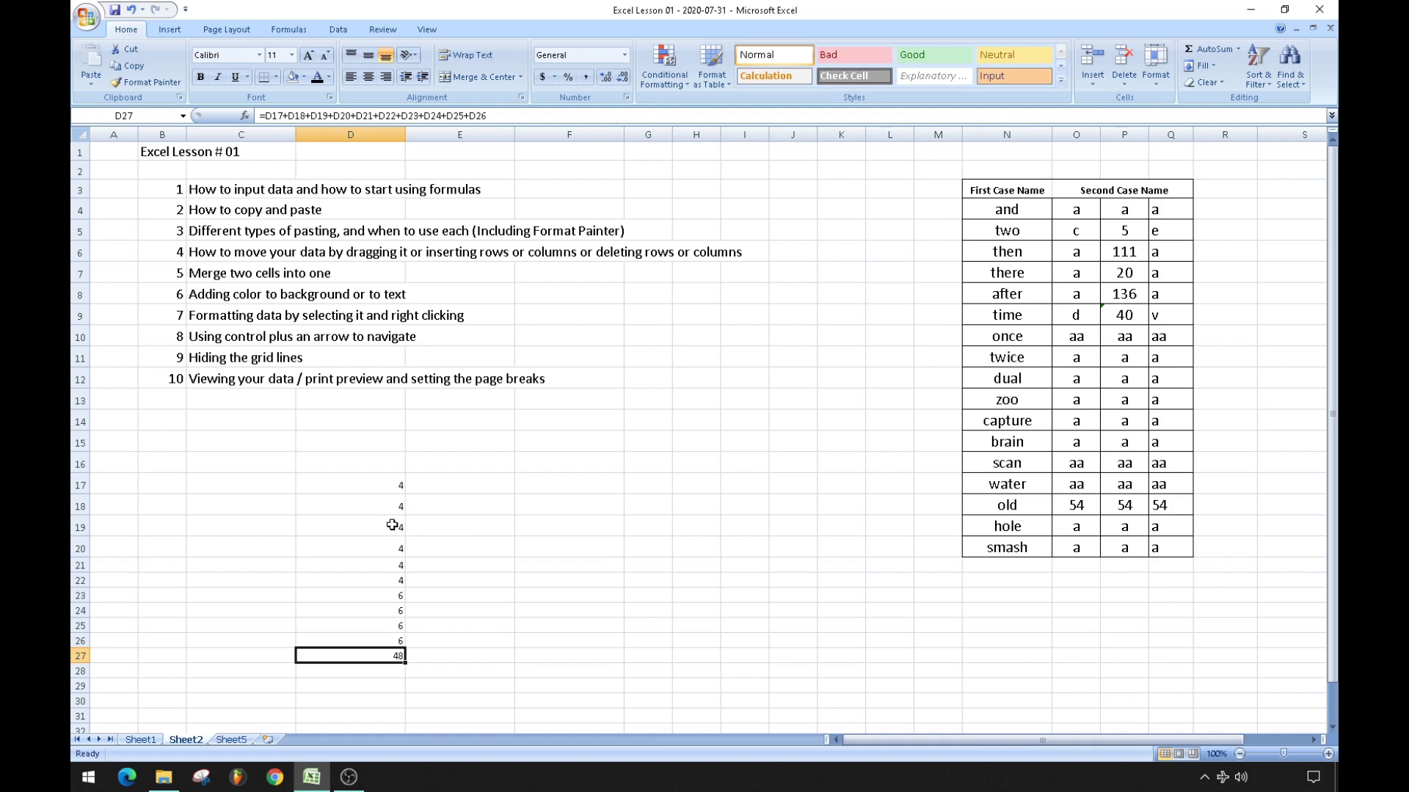
Replace D27's total with an AutoSum =SUM(D17:D26), then clear D27 again.
{"action": "key", "text": "Delete"}
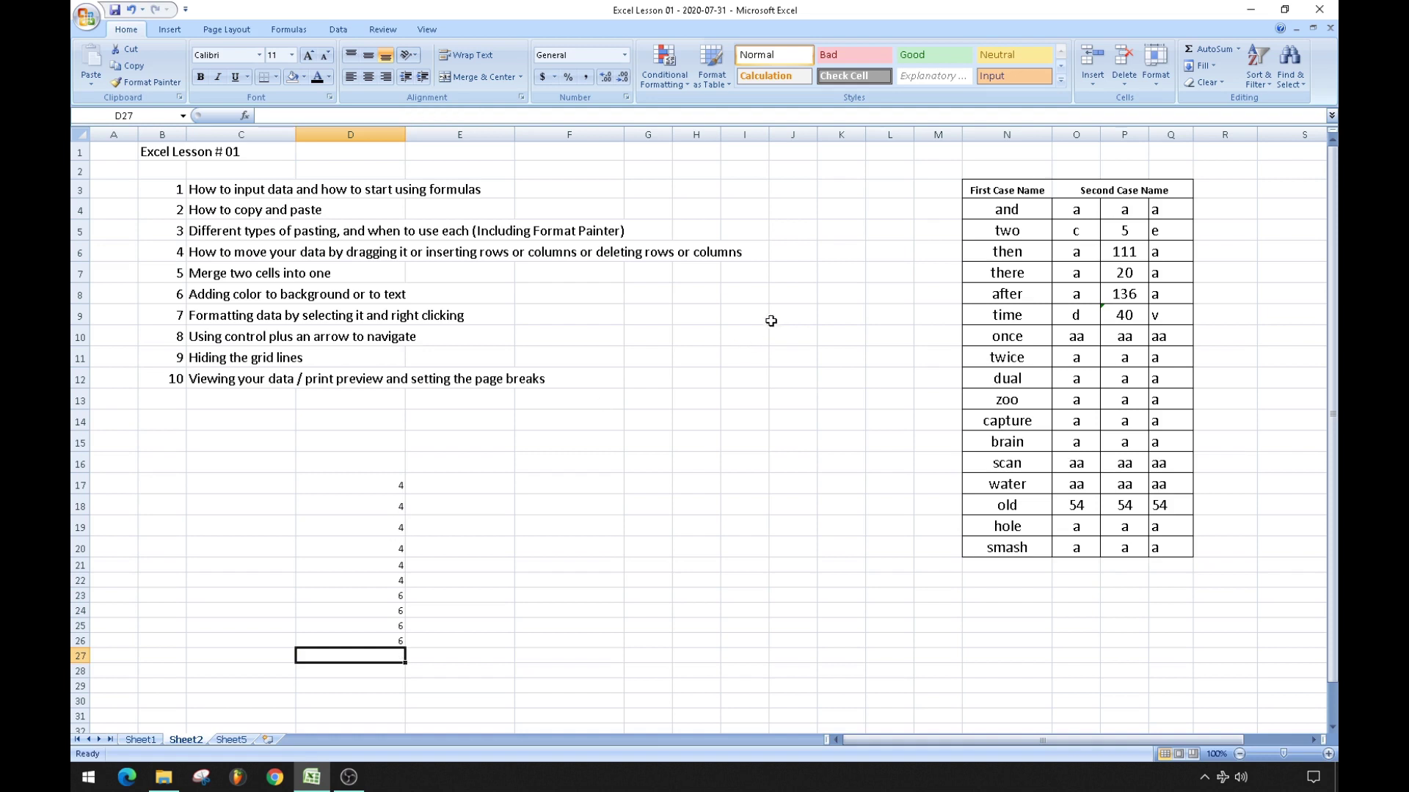
{"action": "left_click", "coordinate": [1227, 48]}
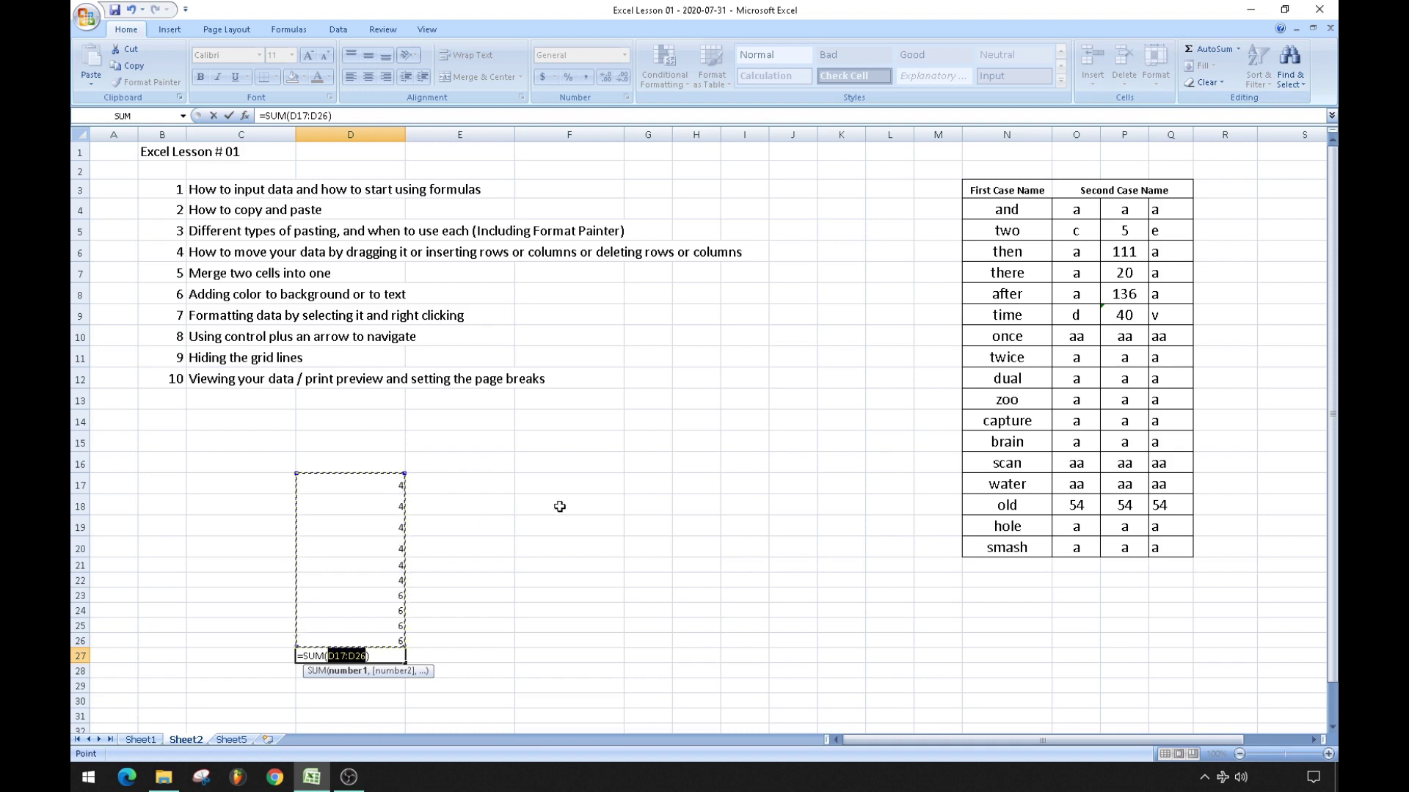
{"action": "key", "text": "Return"}
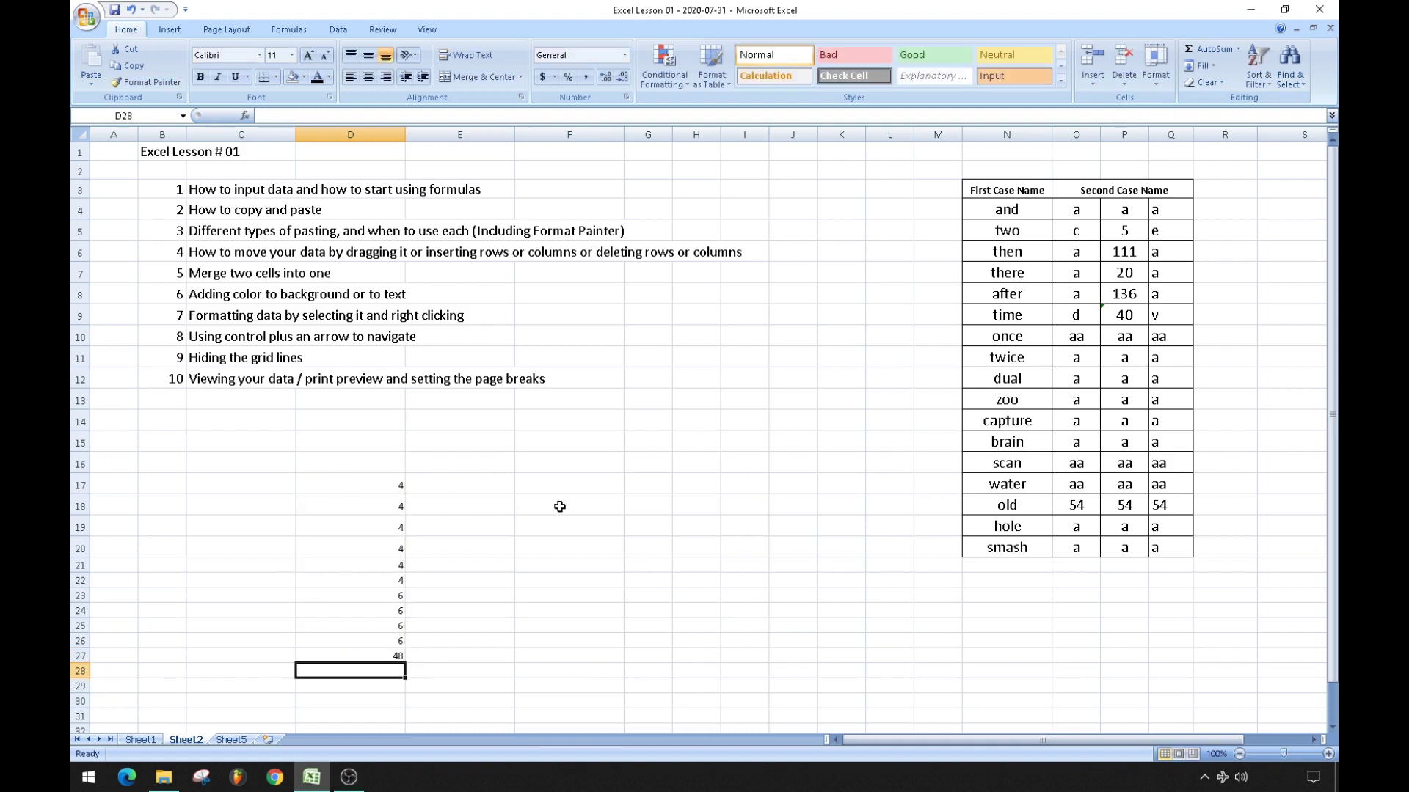
{"action": "key", "text": "Up"}
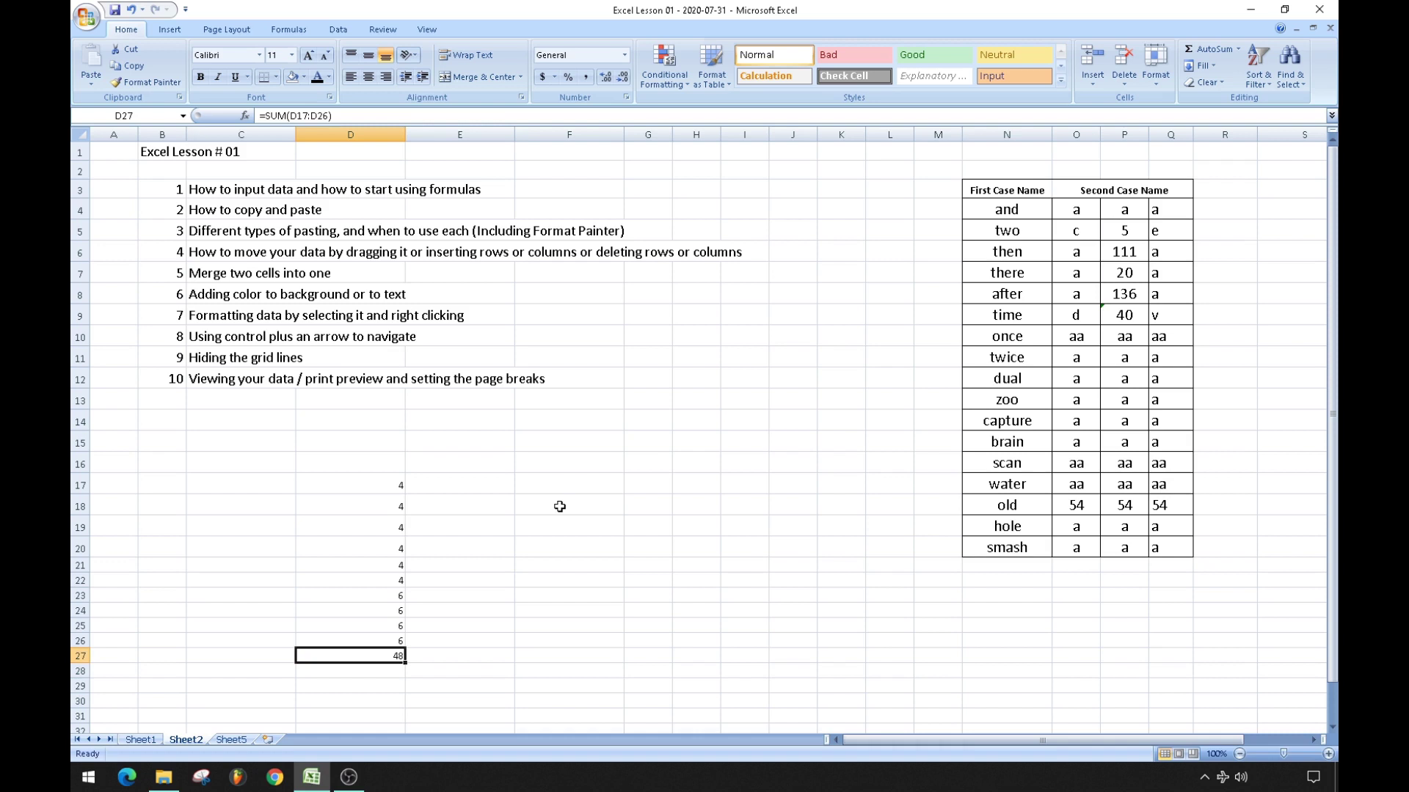
{"action": "key", "text": "Delete"}
Enter =SUM(D17:D26) in D27 by typing =sum( and selecting the range.
{"action": "type", "text": "="}
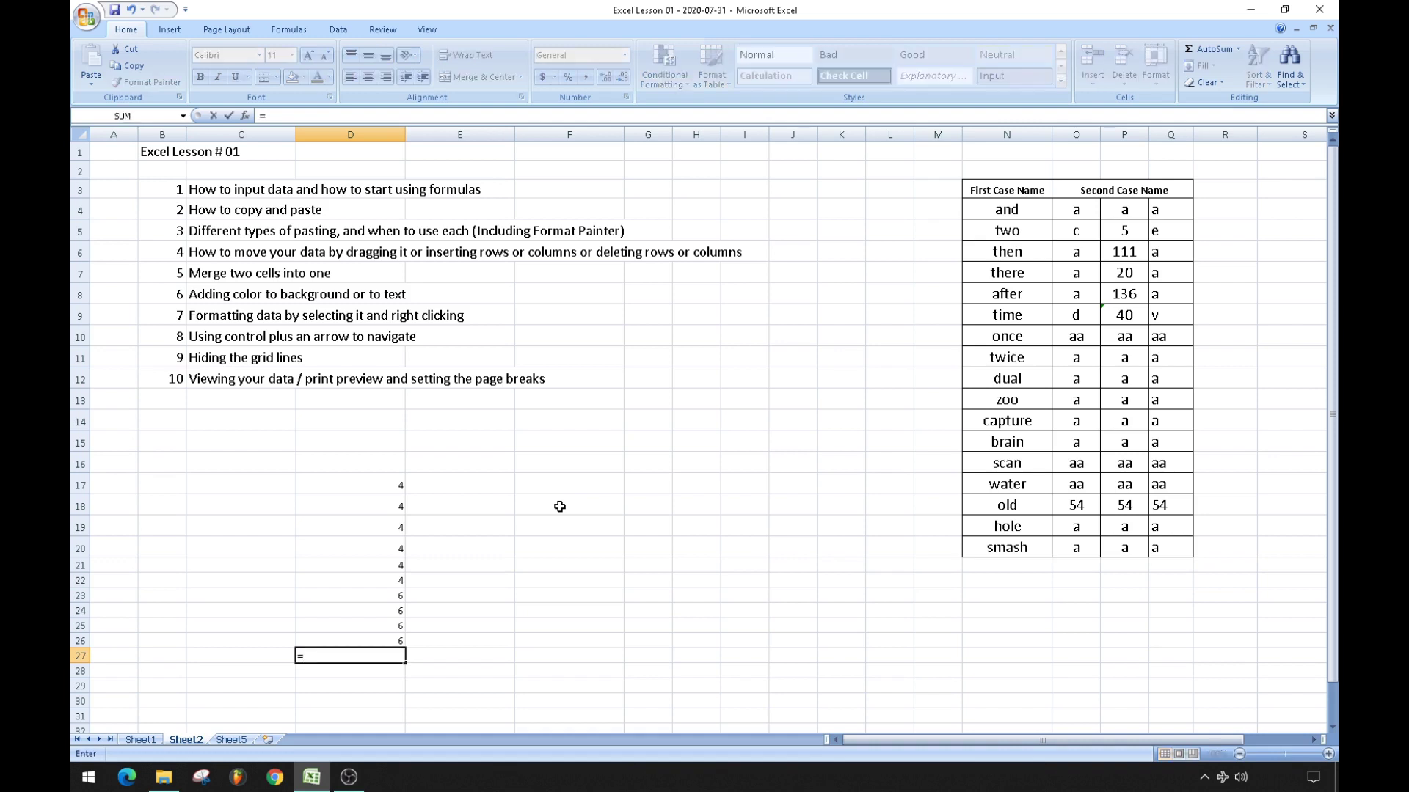
{"action": "type", "text": "su"}
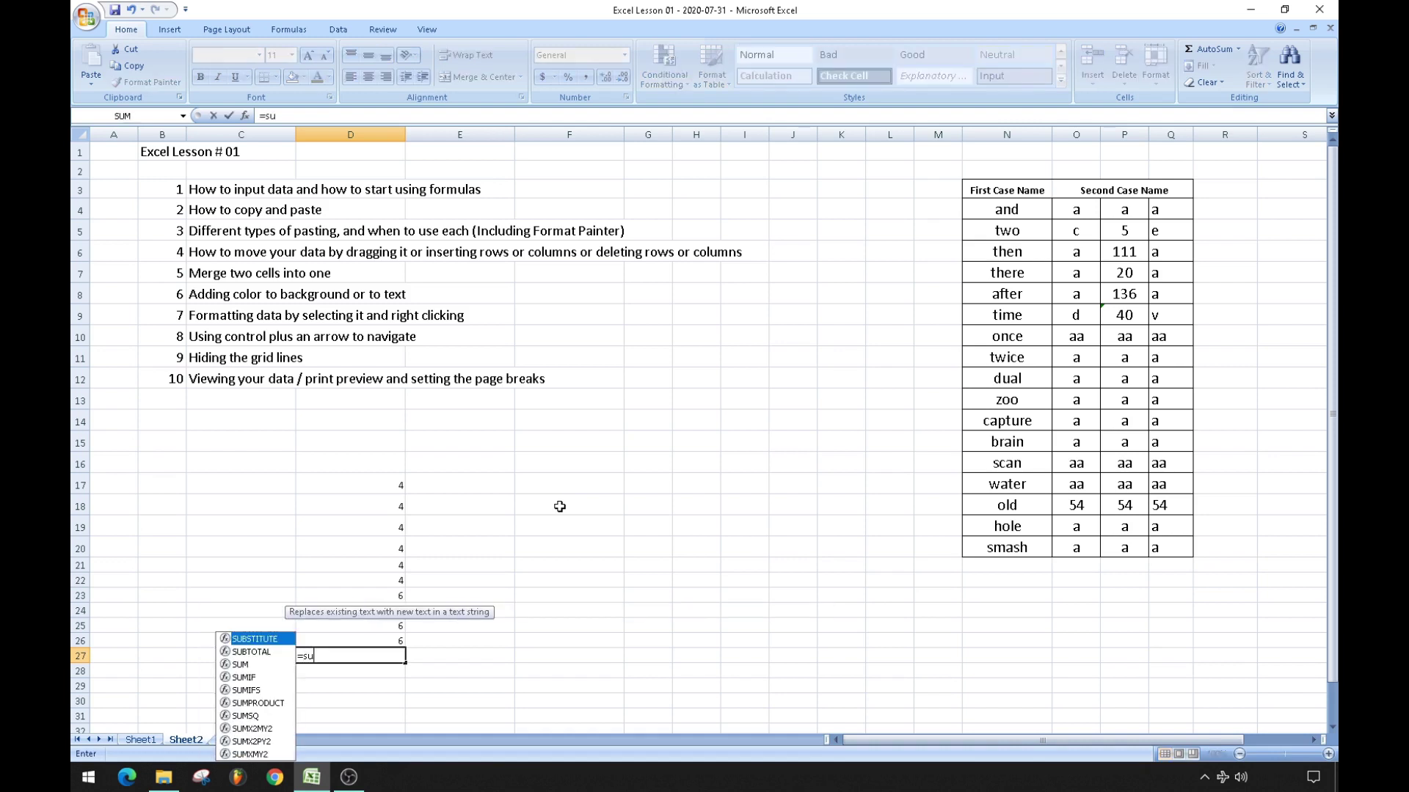
{"action": "type", "text": "m("}
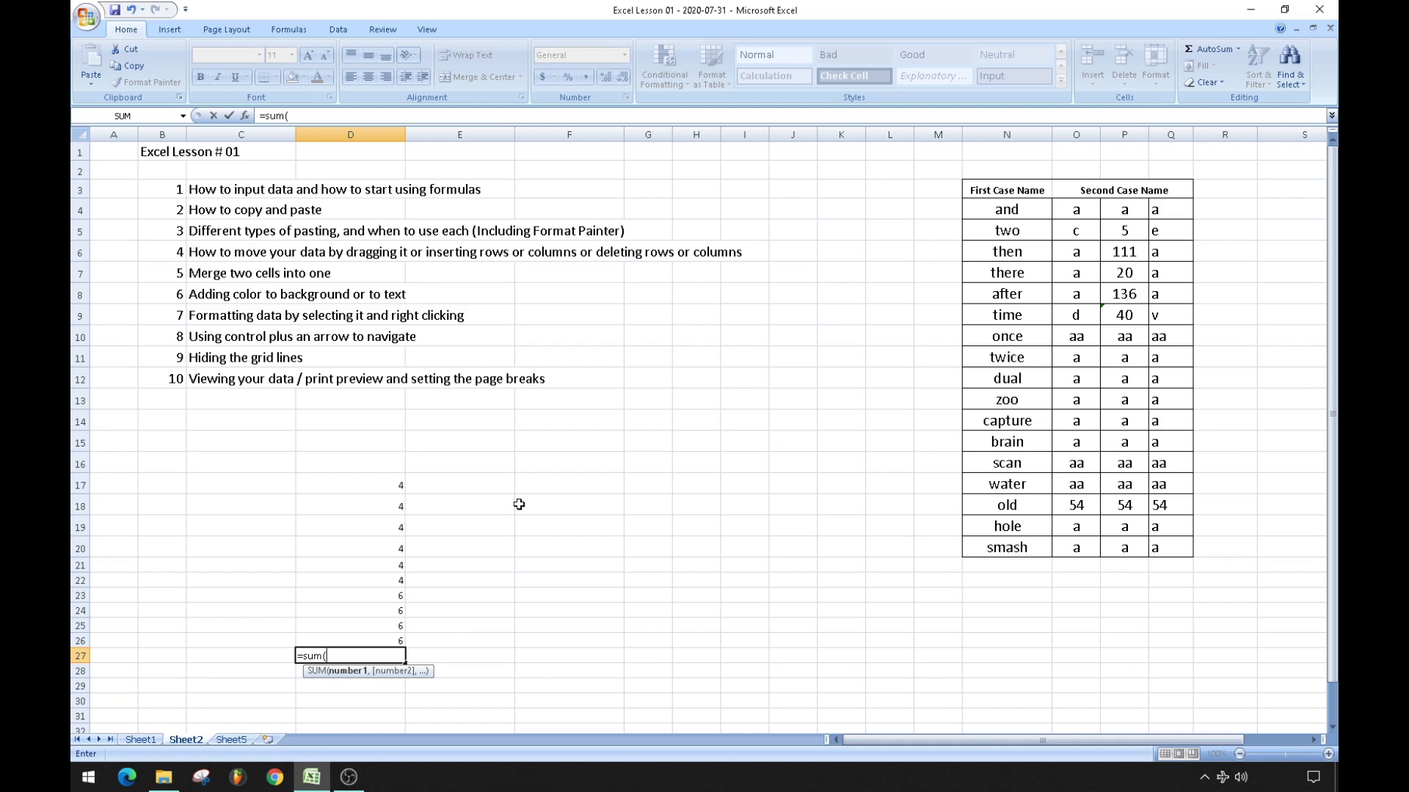
{"action": "left_click", "coordinate": [372, 484]}
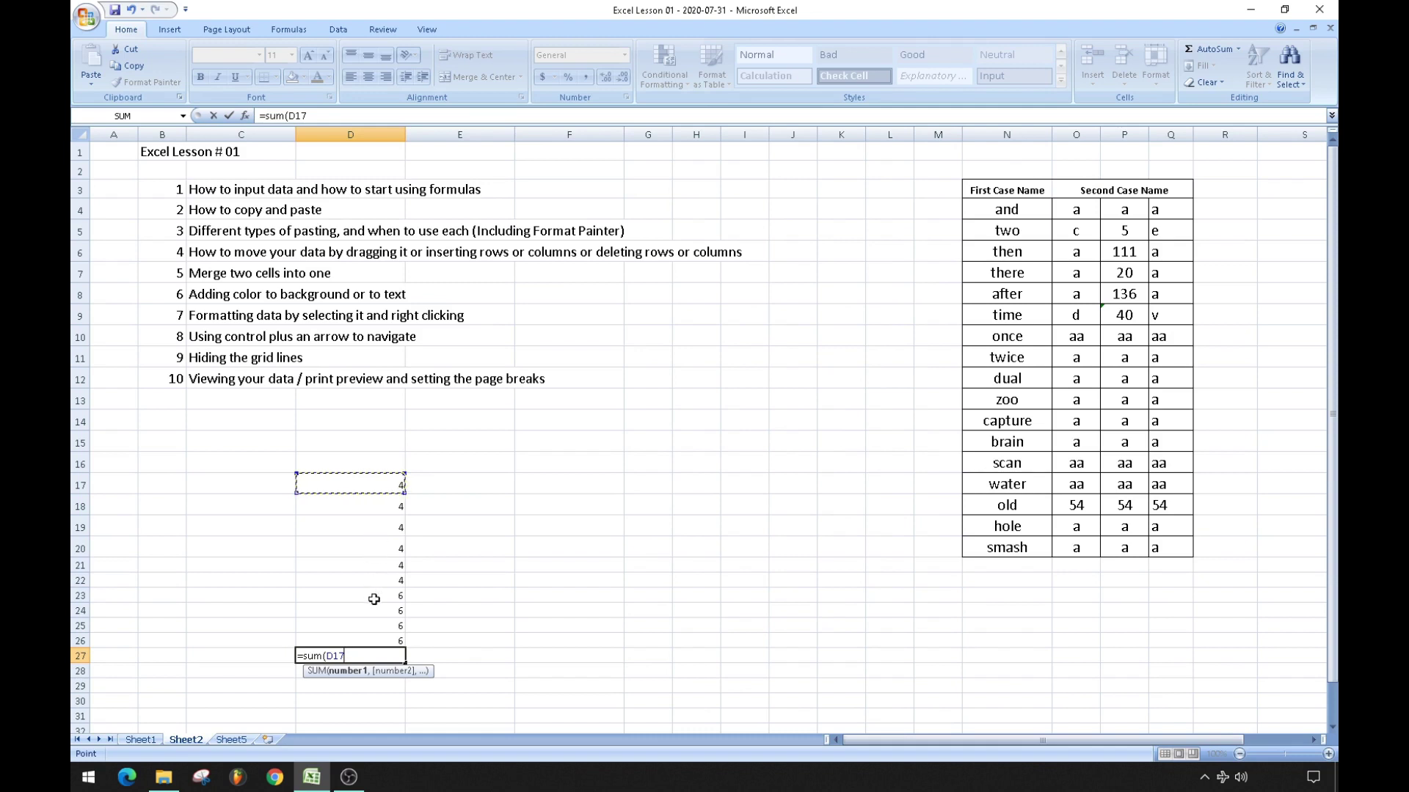
{"action": "left_click", "coordinate": [379, 641], "text": "shift"}
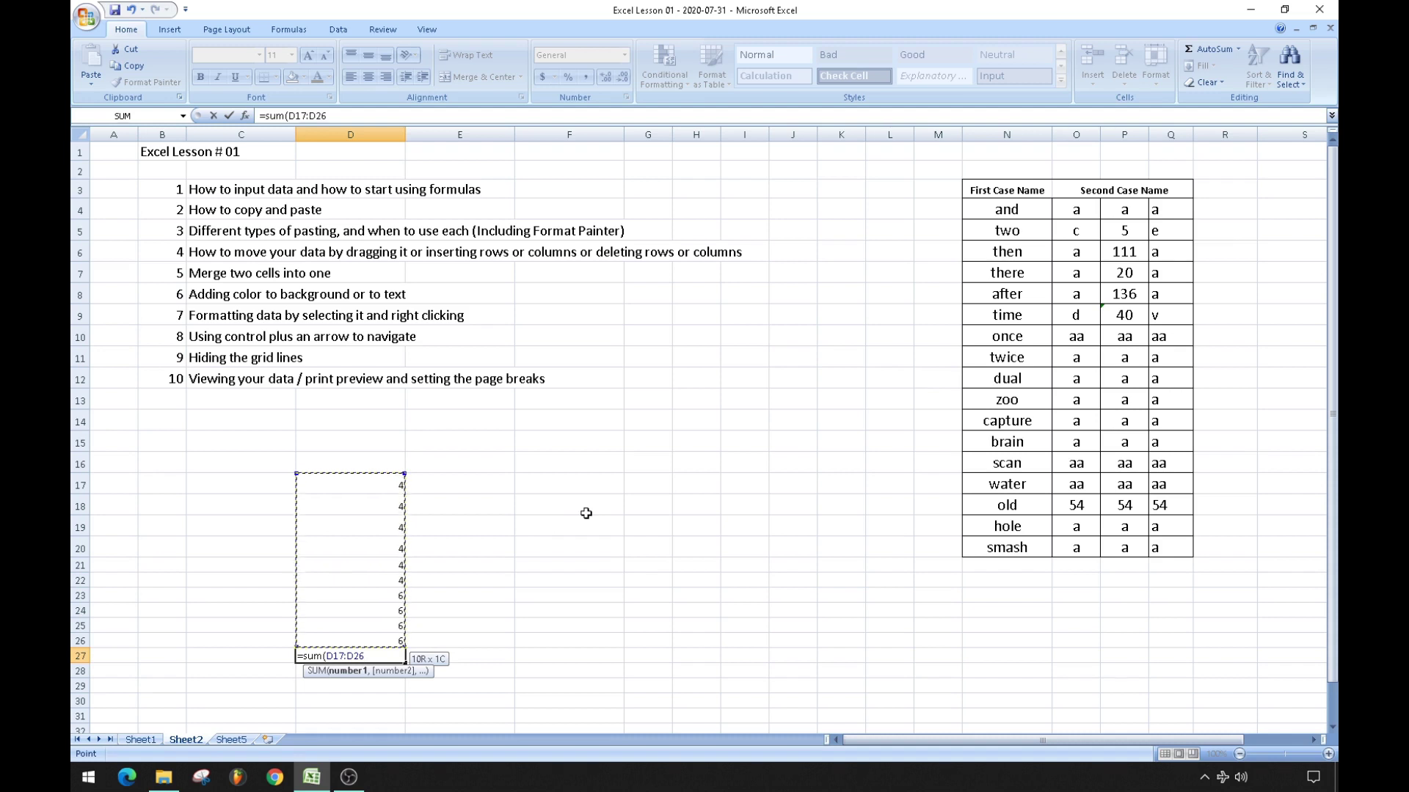
{"action": "key", "text": "Return"}
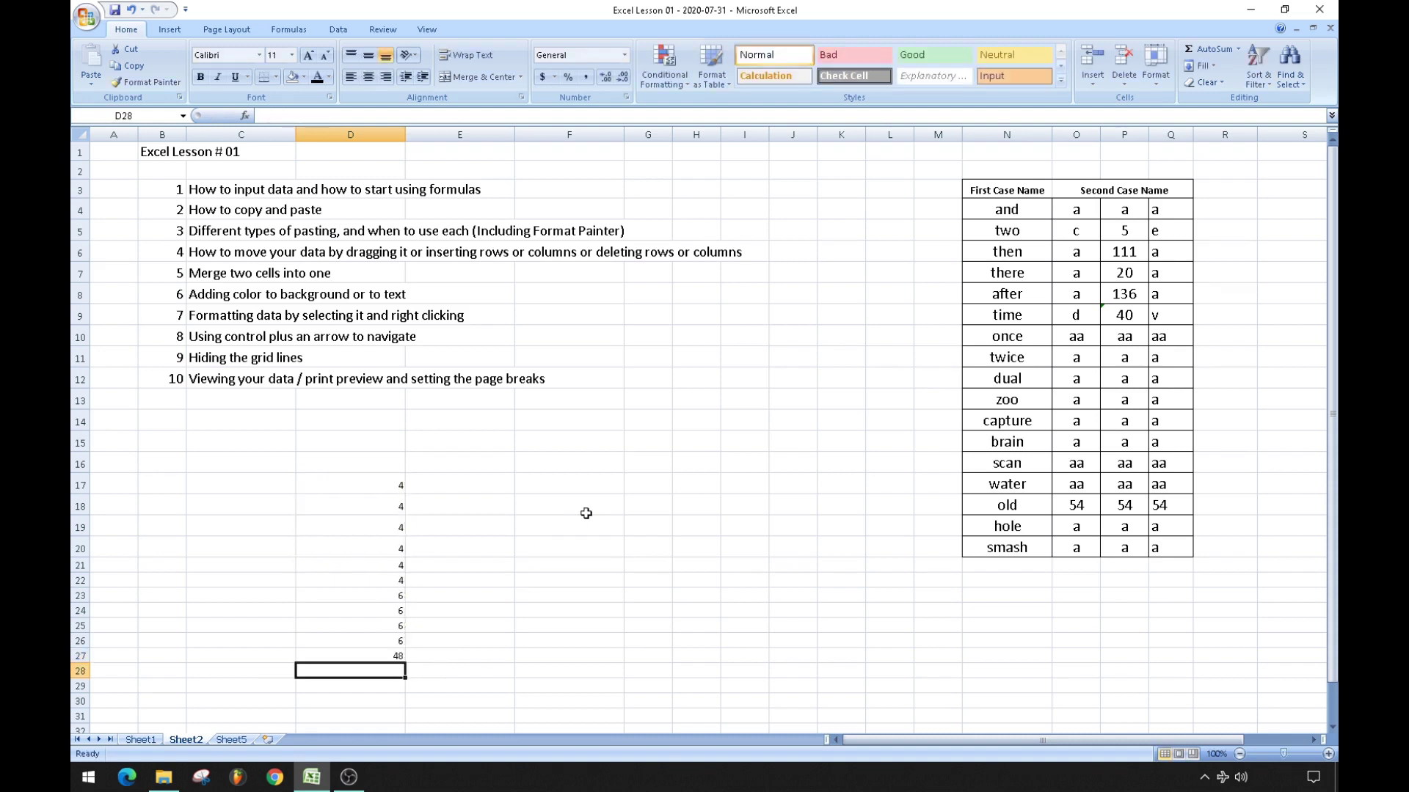
Clear the numbers and total in D17:D27, then select cell B3.
{"action": "key", "text": "Up"}
{"action": "key", "text": "Up"}
{"action": "key", "text": "Up"}
{"action": "key", "text": "Up"}
{"action": "key", "text": "Up"}
{"action": "key", "text": "Up"}
{"action": "key", "text": "Up"}
{"action": "key", "text": "Up"}
{"action": "key", "text": "Up"}
{"action": "key", "text": "Up"}
{"action": "key", "text": "Up"}
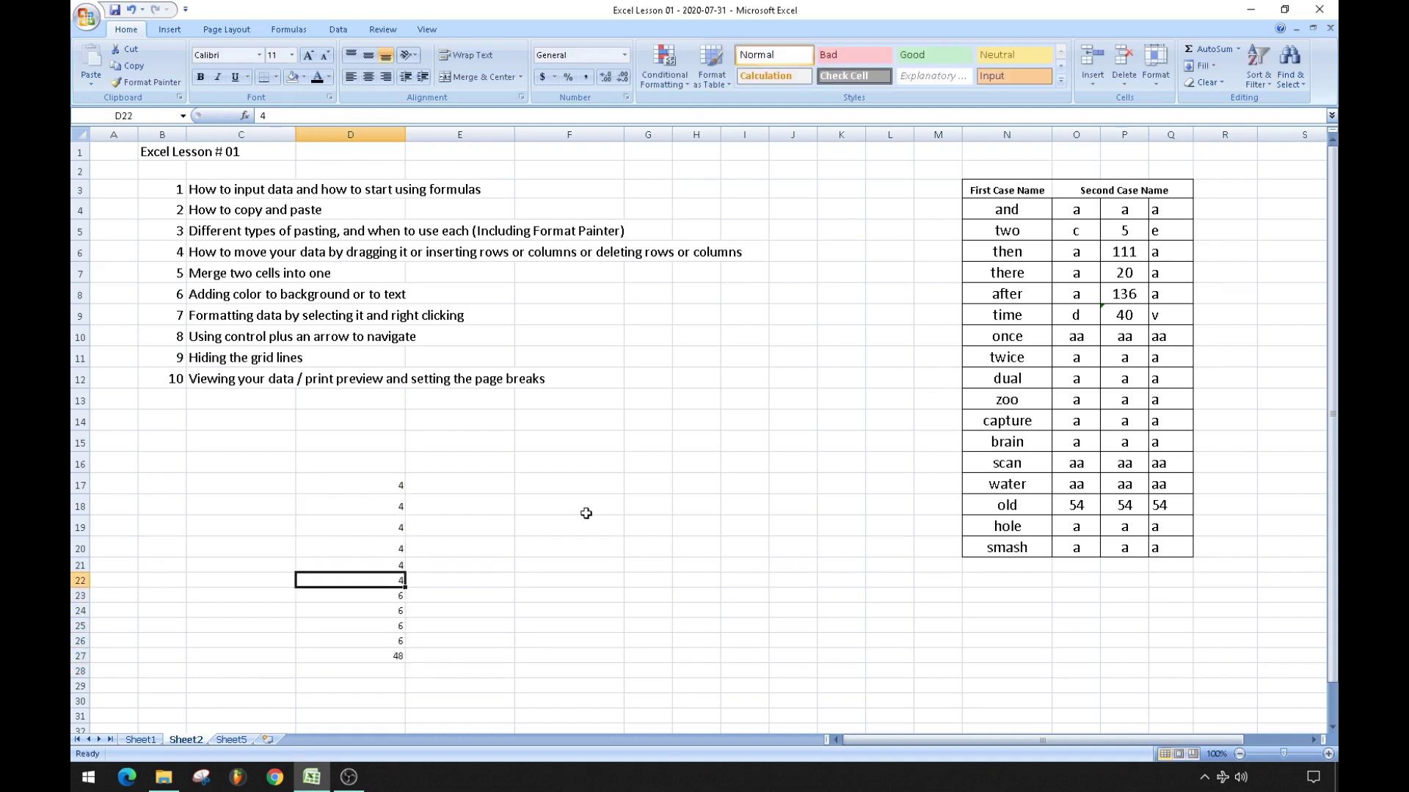
{"action": "key", "text": "shift+Down"}
{"action": "key", "text": "shift+Down"}
{"action": "key", "text": "shift+Down"}
{"action": "key", "text": "shift+Down"}
{"action": "key", "text": "shift+Down"}
{"action": "key", "text": "shift+Down"}
{"action": "key", "text": "shift+Down"}
{"action": "key", "text": "shift+Down"}
{"action": "key", "text": "shift+Down"}
{"action": "key", "text": "shift+Down"}
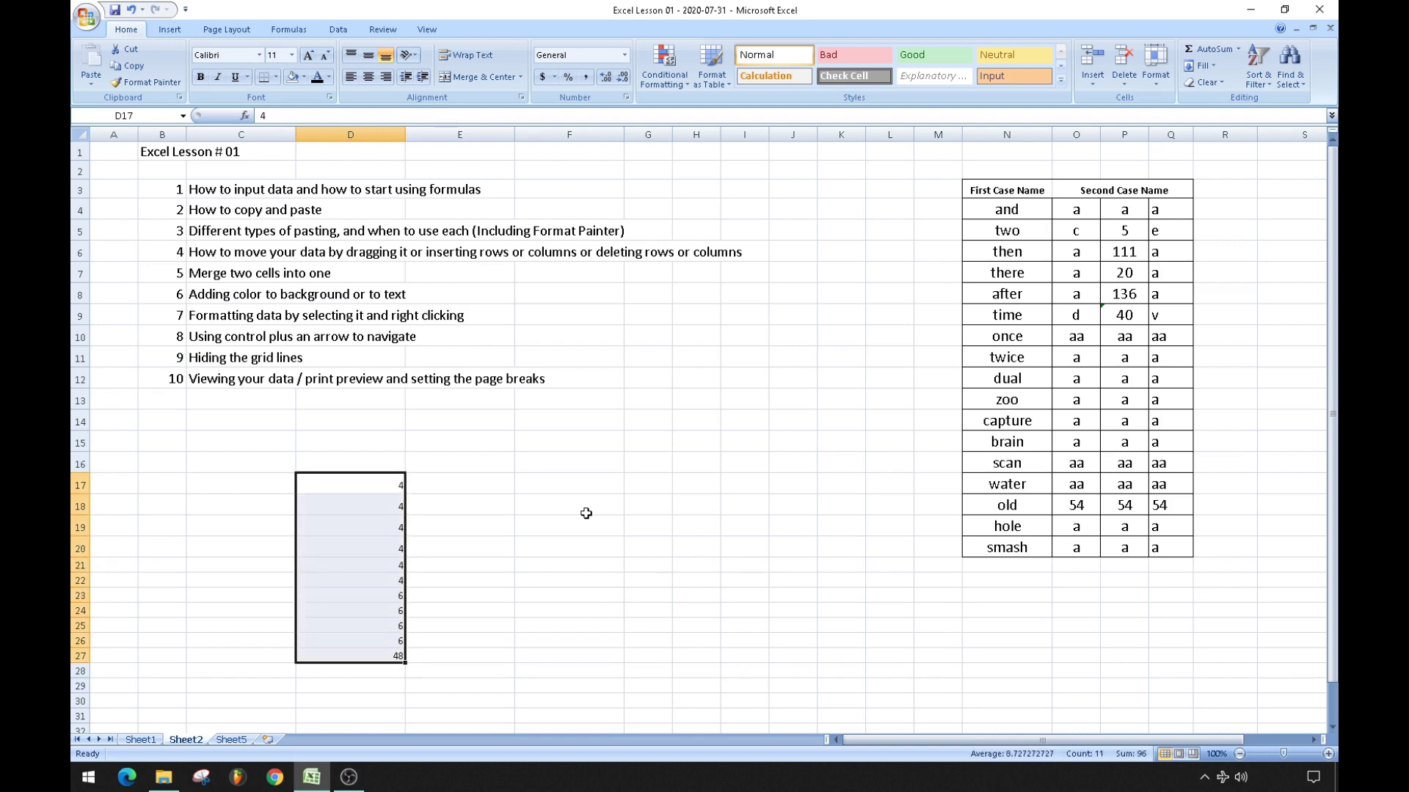
{"action": "key", "text": "Delete"}
{"action": "left_click", "coordinate": [585, 513]}
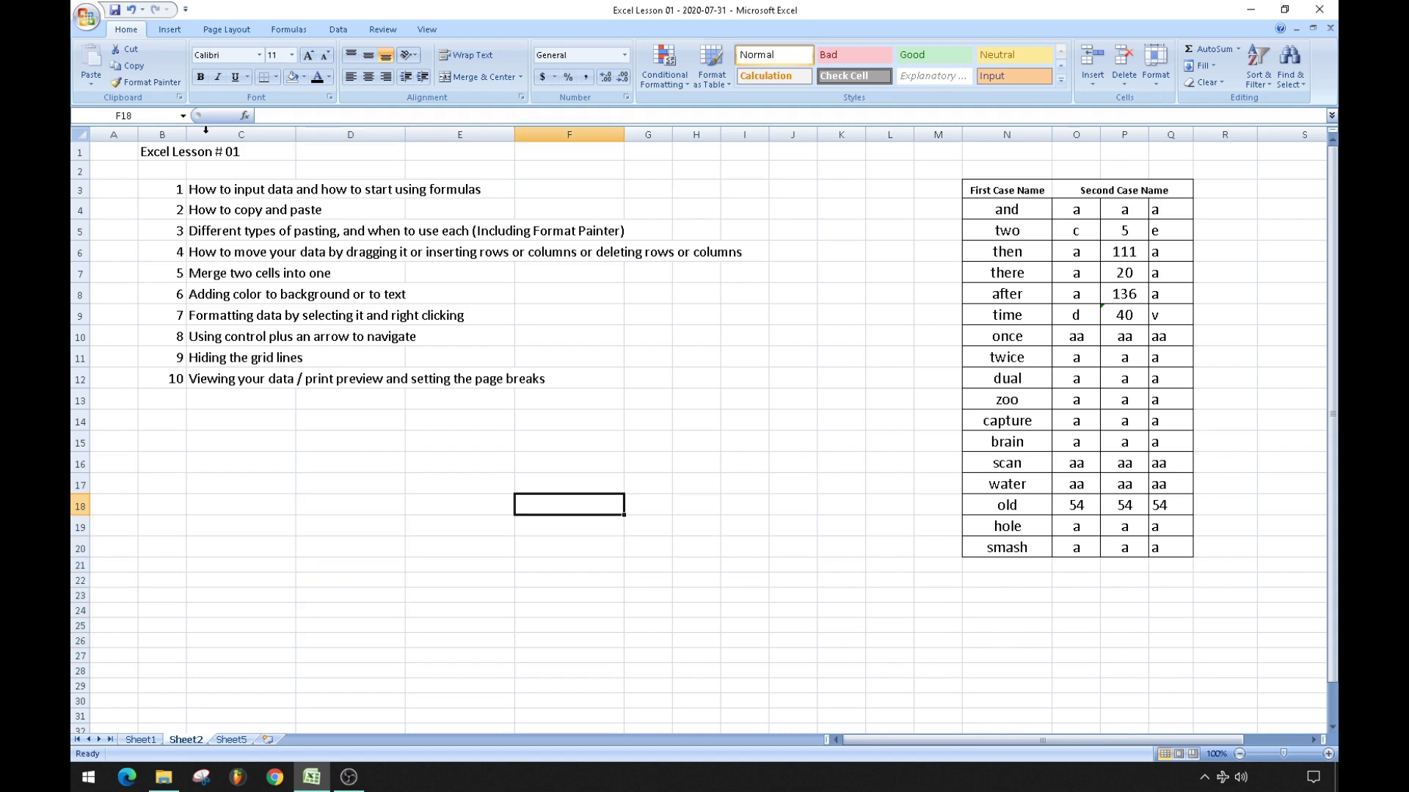
{"action": "left_click", "coordinate": [167, 191]}
Select the First Case Name words 'and' through 'smash' in N4:N20.
{"action": "left_click", "coordinate": [162, 209]}
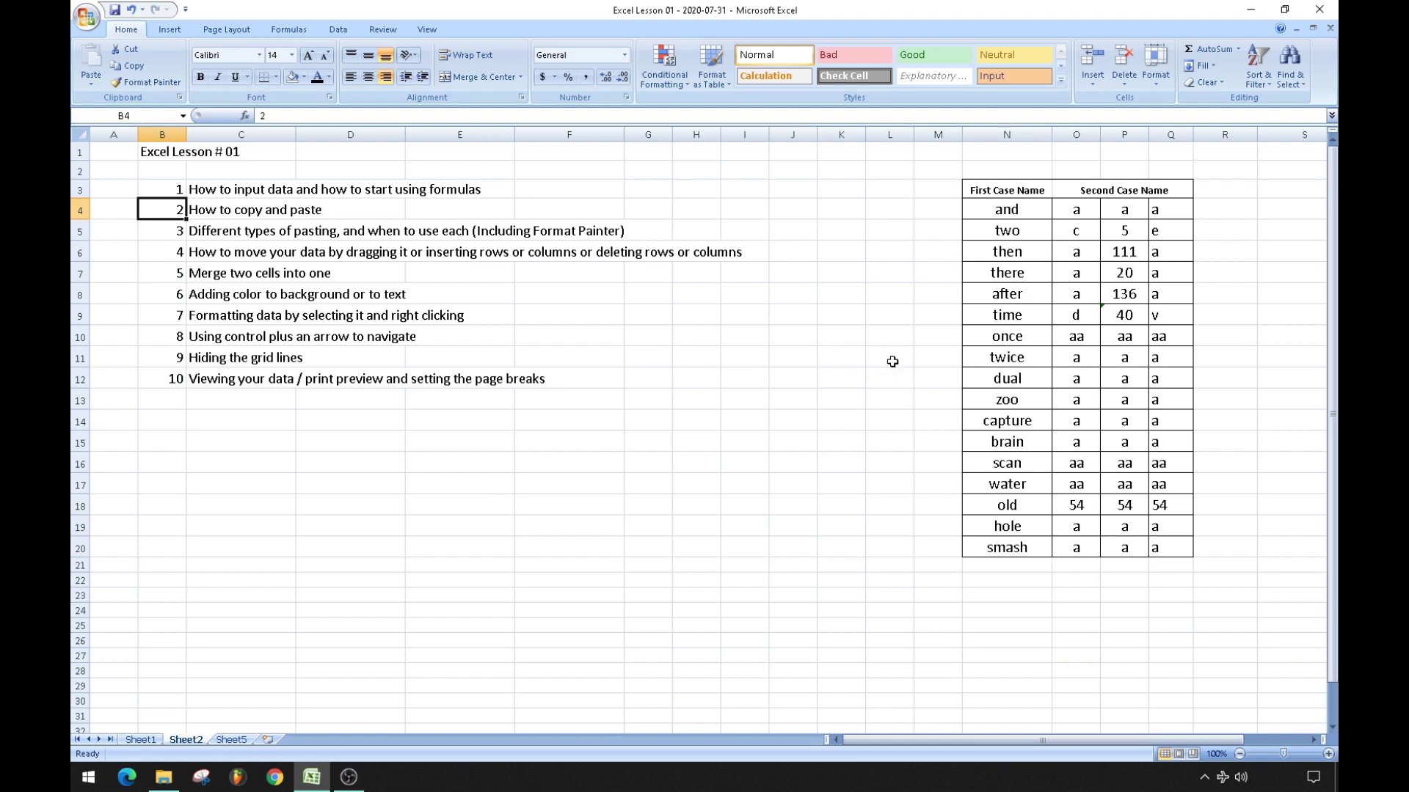
{"action": "left_click_drag", "start_coordinate": [1011, 209], "coordinate": [1017, 547]}
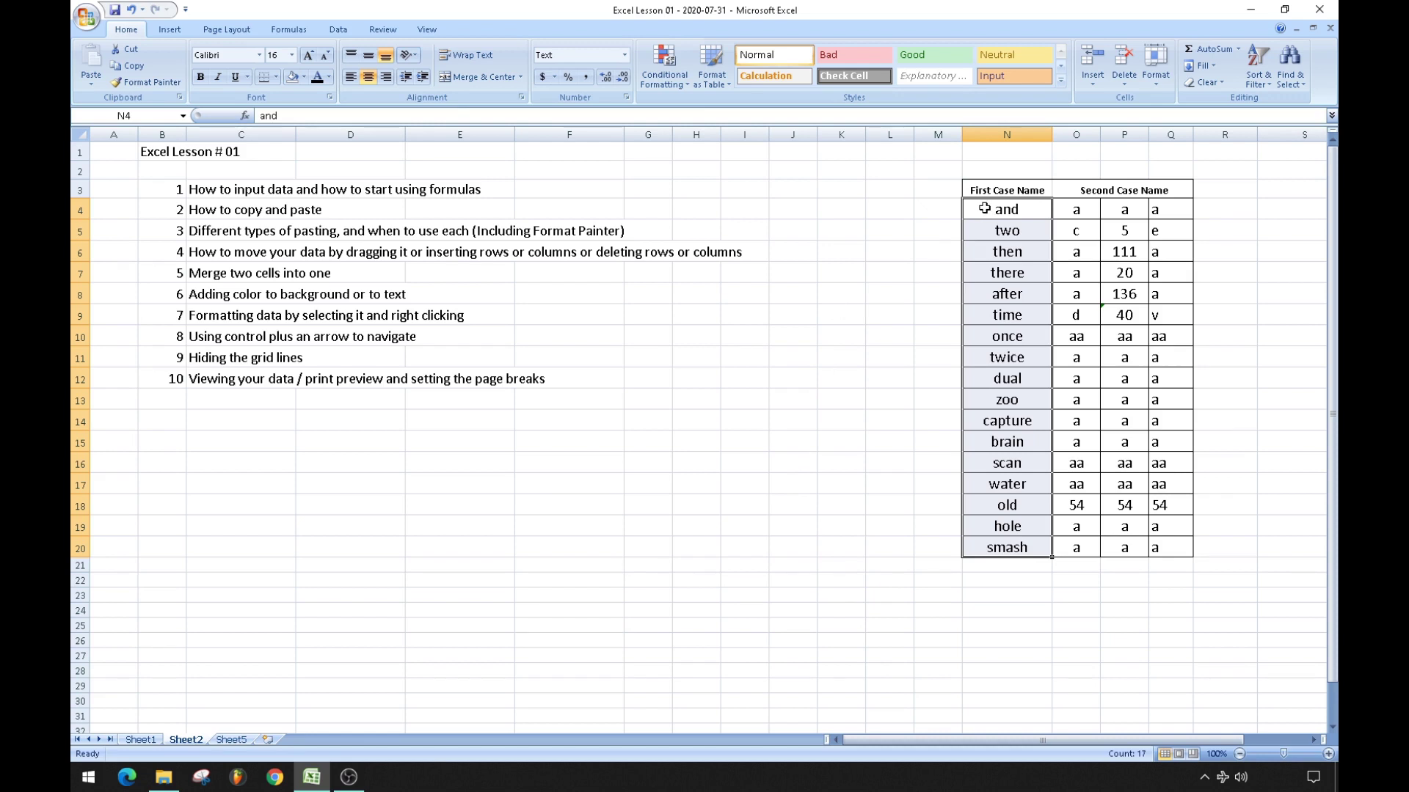
Copy the words in N4:N20 and pick S4 as the paste destination.
{"action": "left_click_drag", "start_coordinate": [984, 209], "coordinate": [1003, 548]}
{"action": "right_click", "coordinate": [985, 312]}
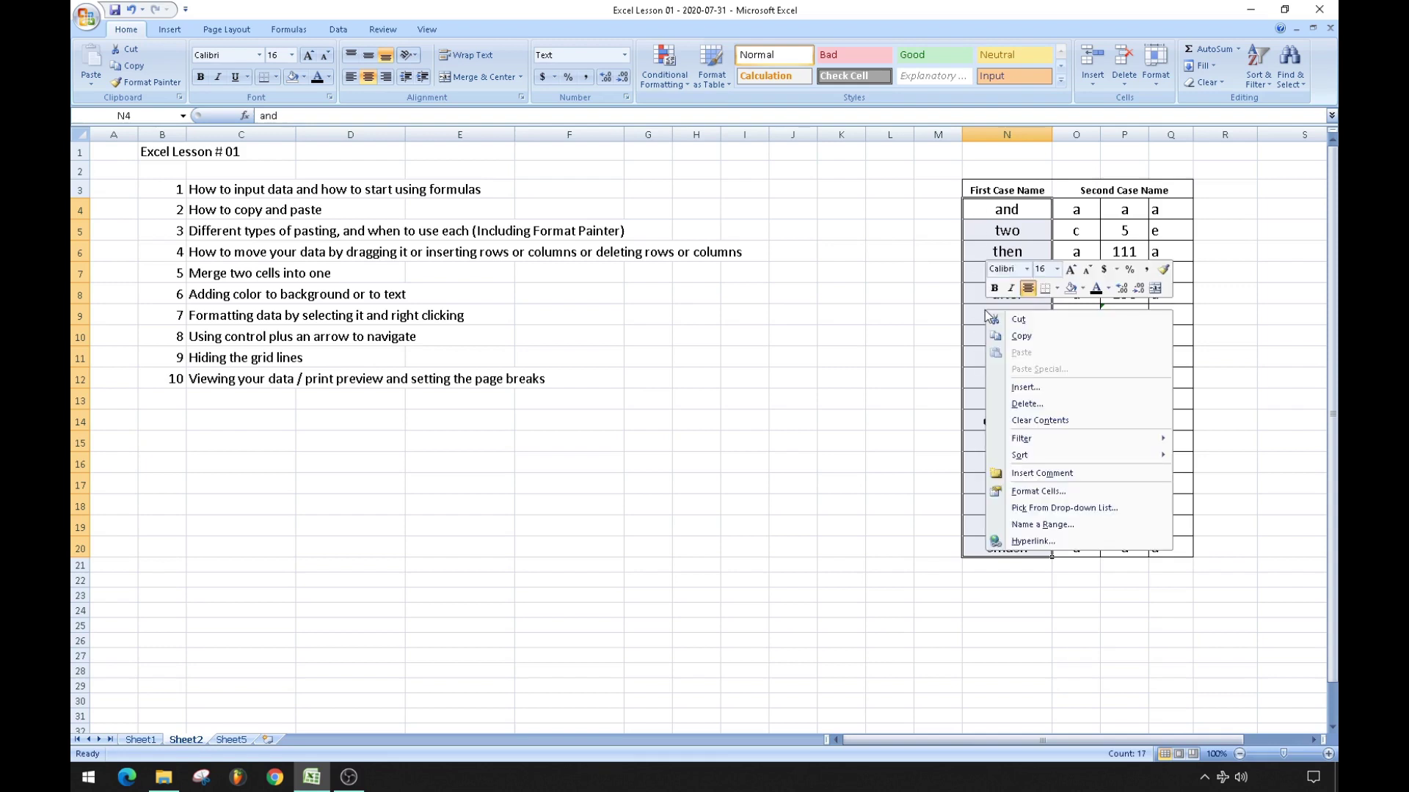
{"action": "left_click", "coordinate": [1021, 337]}
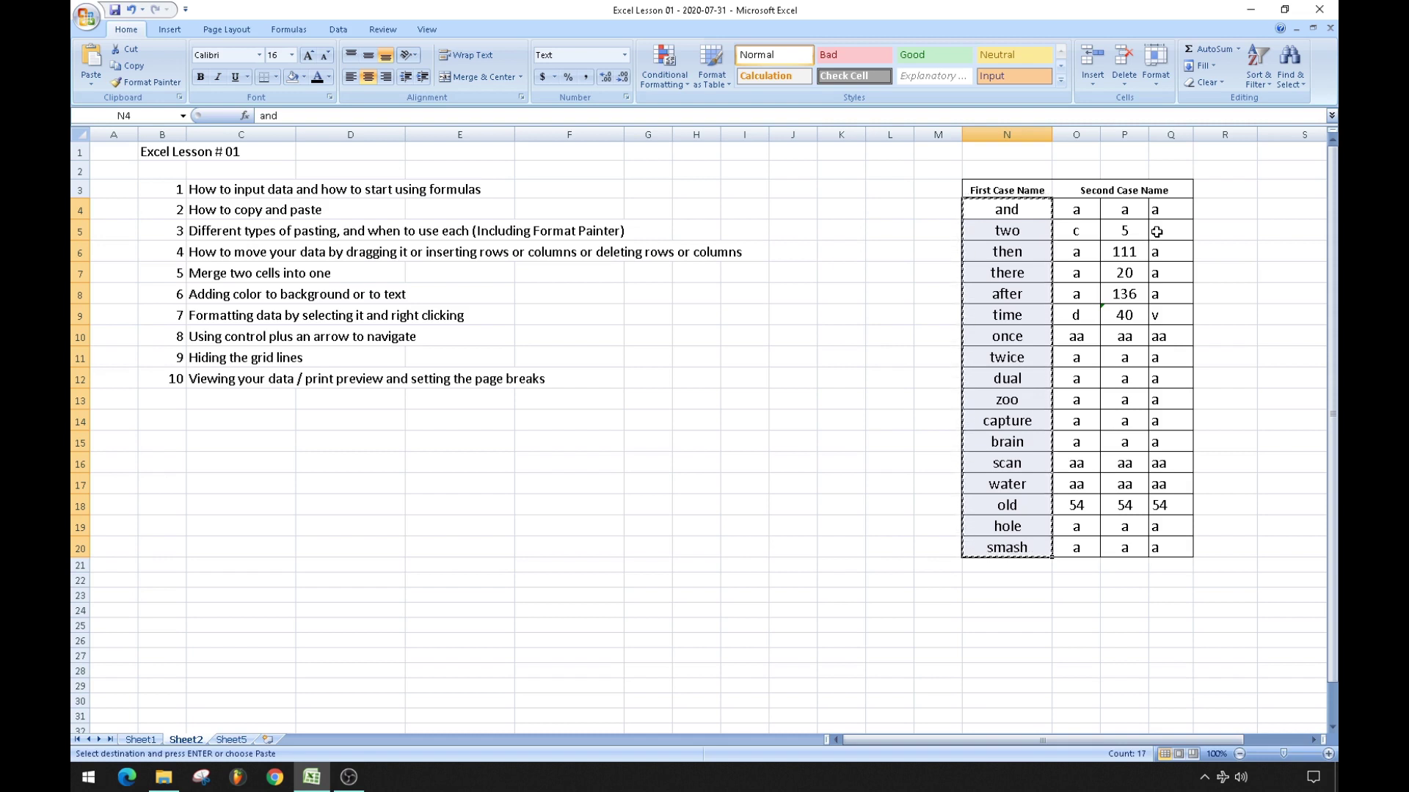
{"action": "left_click", "coordinate": [1281, 205]}
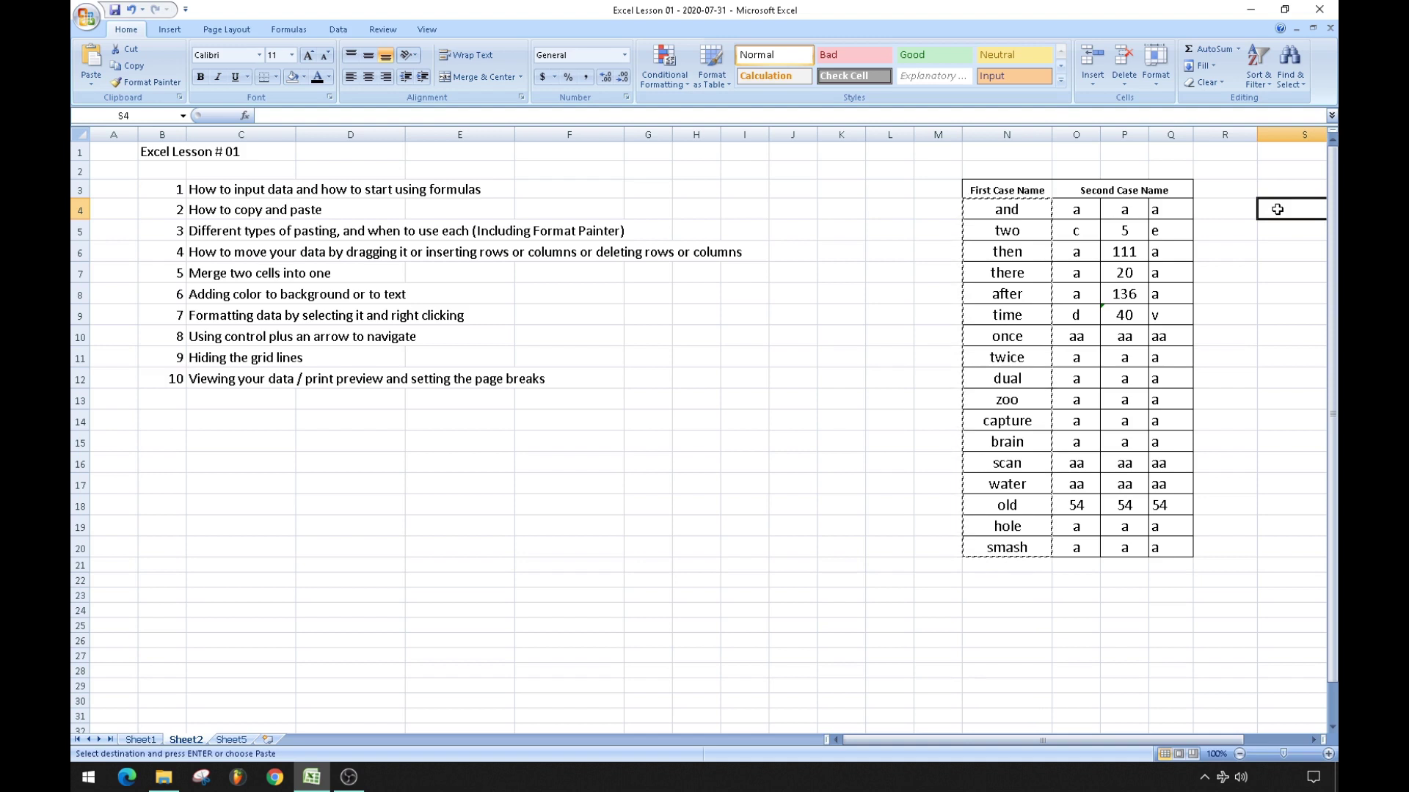
{"action": "right_click", "coordinate": [1277, 210]}
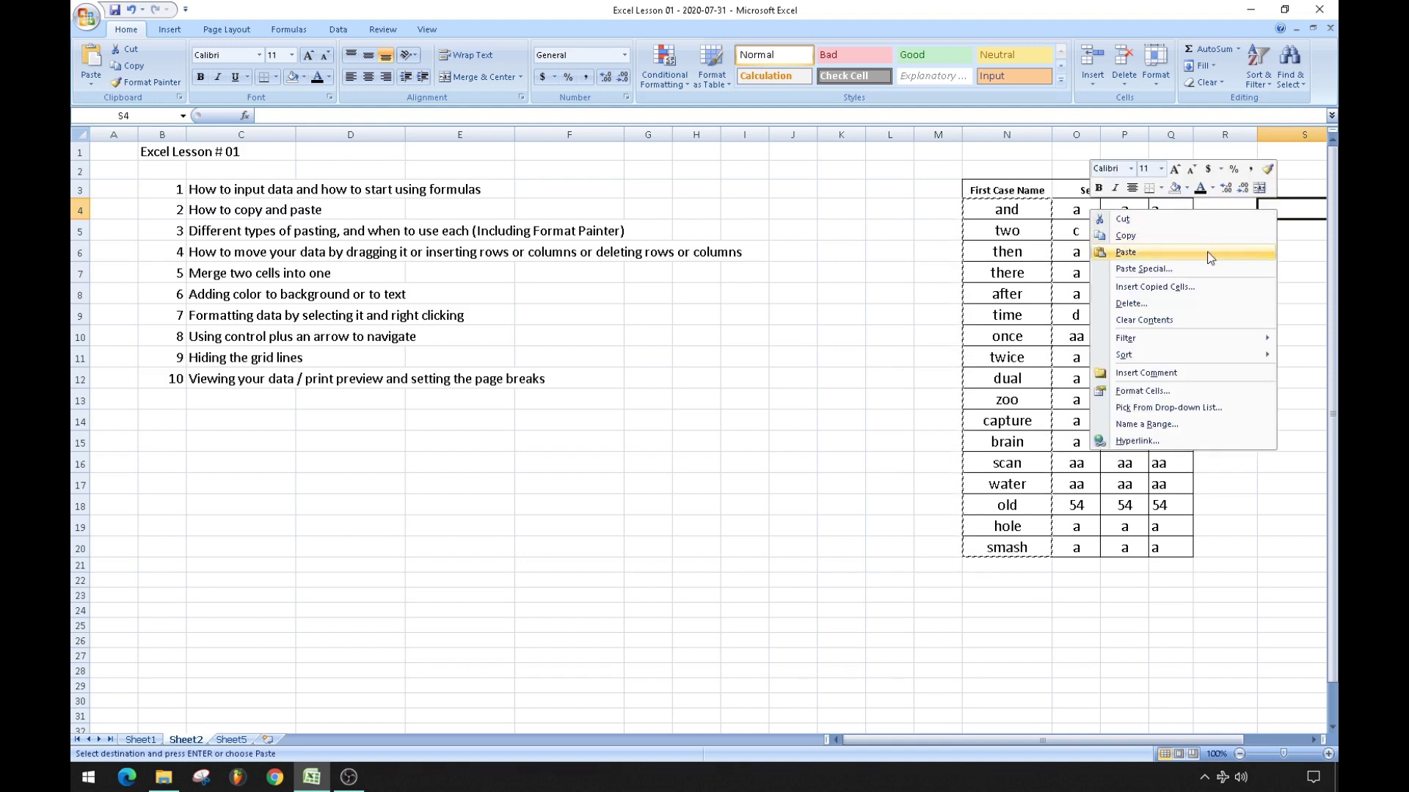
{"action": "left_click", "coordinate": [1169, 252]}
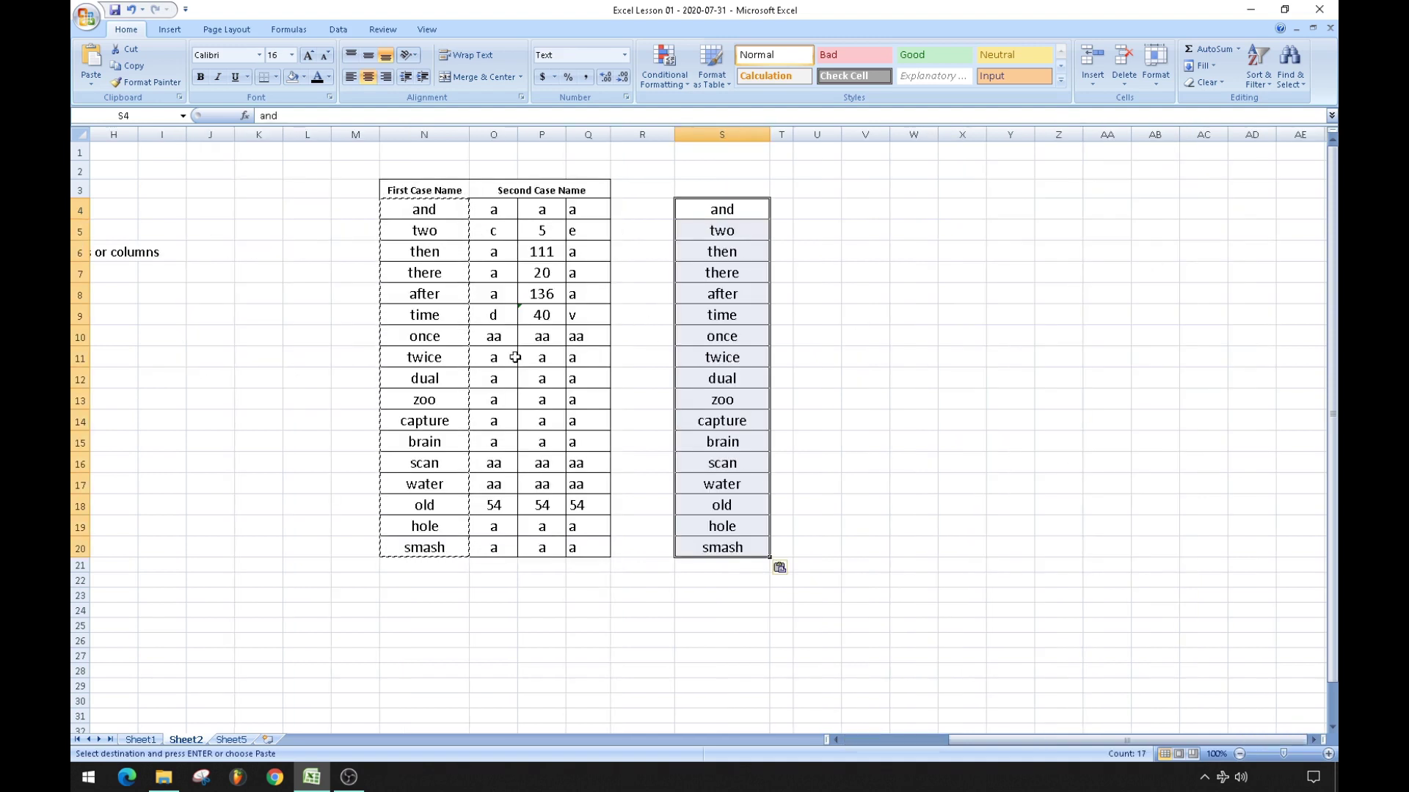
{"action": "left_click", "coordinate": [306, 393]}
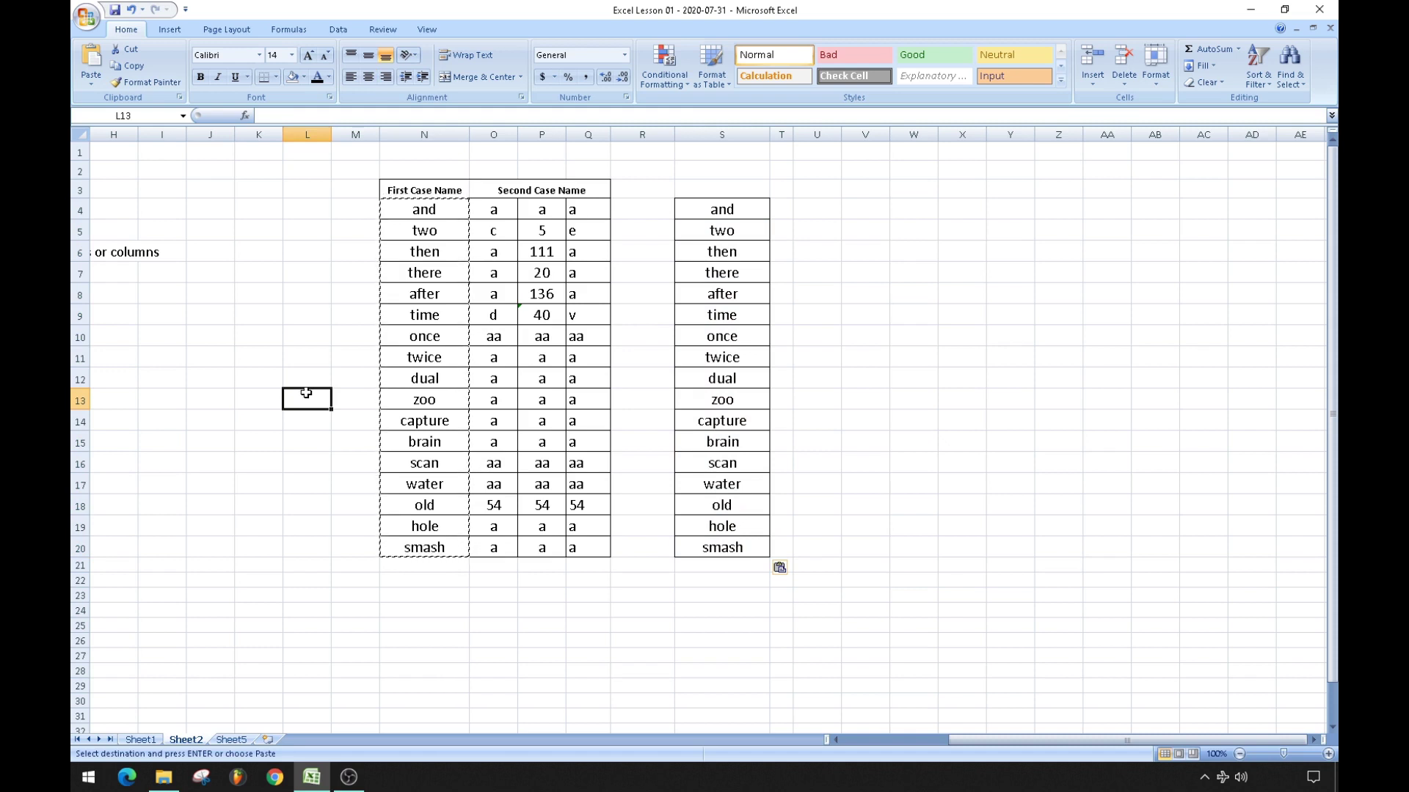
{"action": "left_click", "coordinate": [132, 10]}
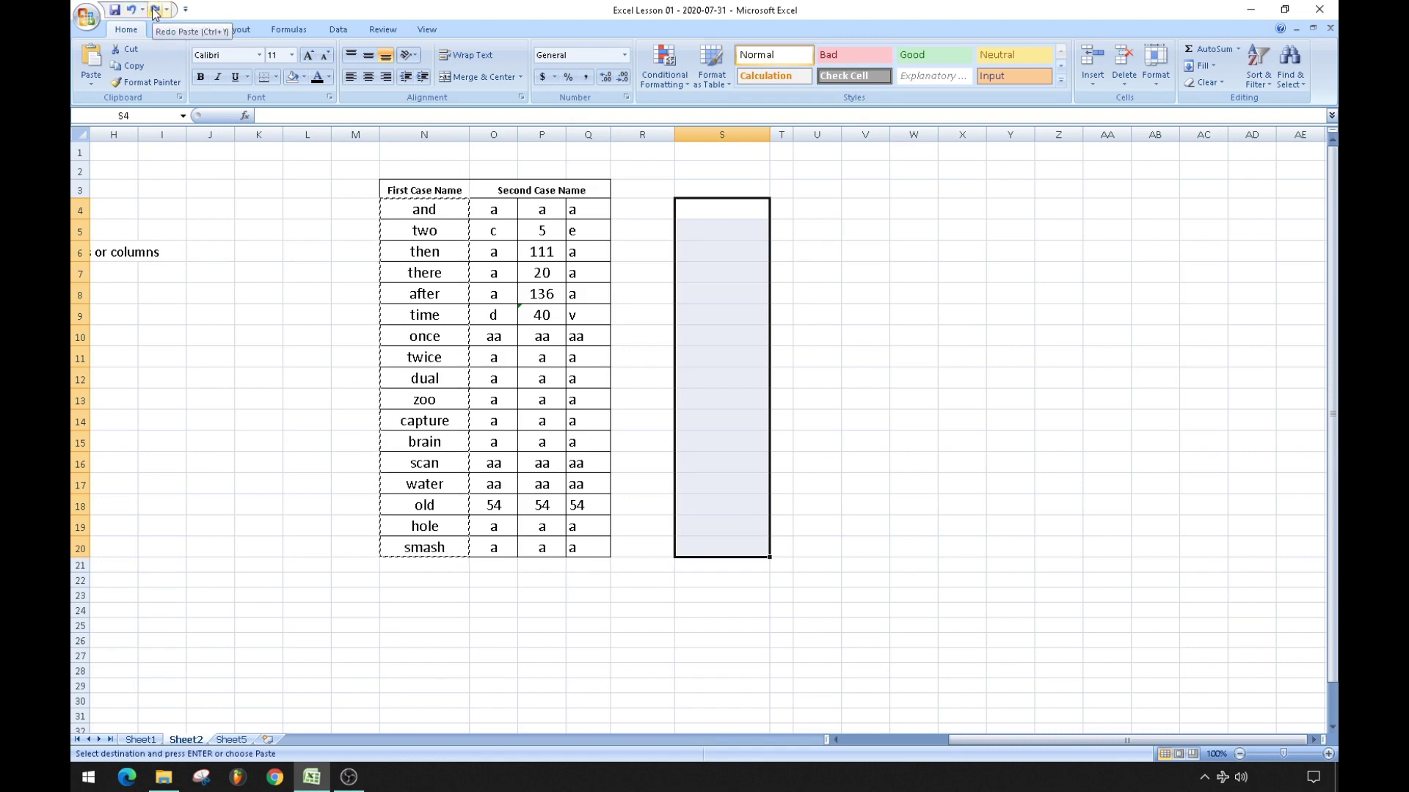
{"action": "left_click", "coordinate": [154, 11]}
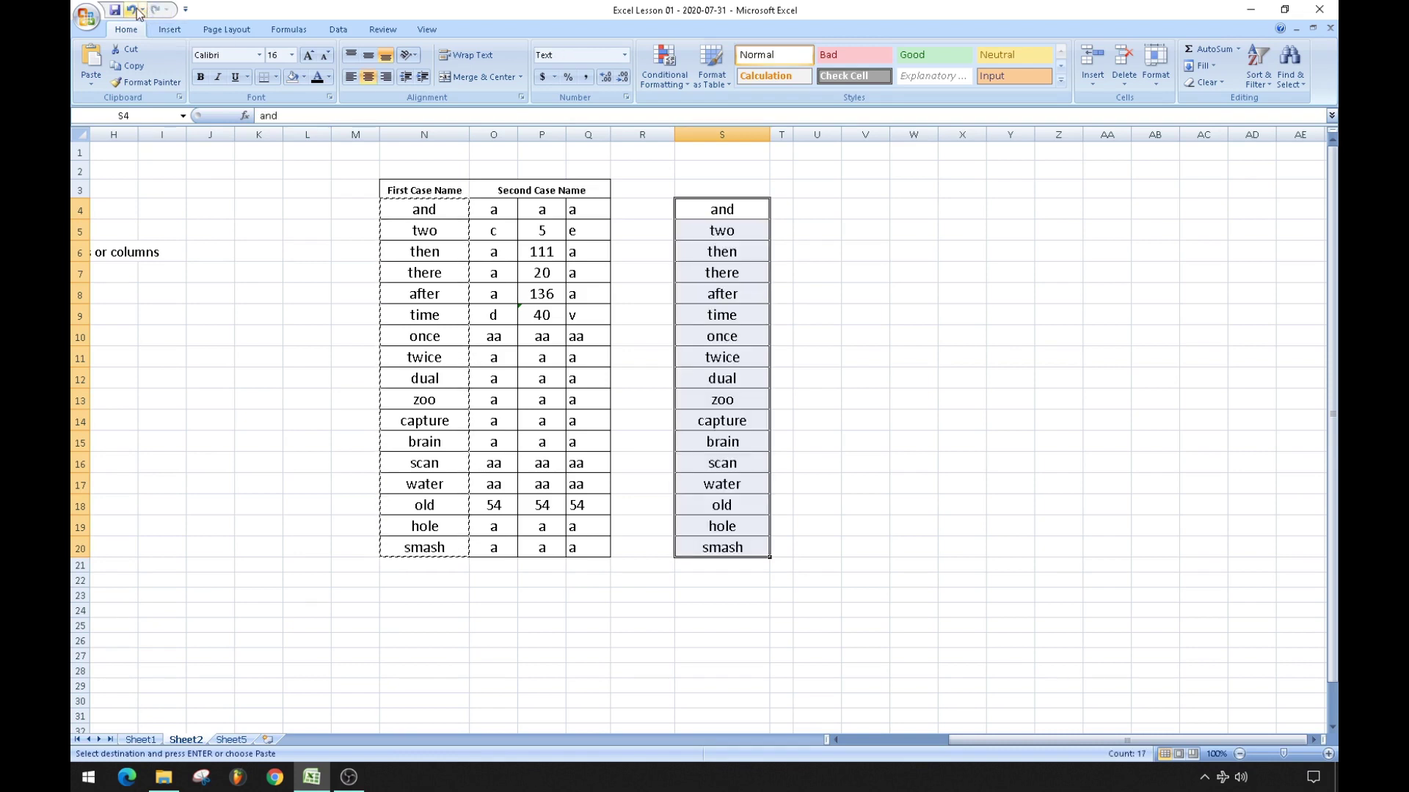
{"action": "left_click", "coordinate": [134, 10]}
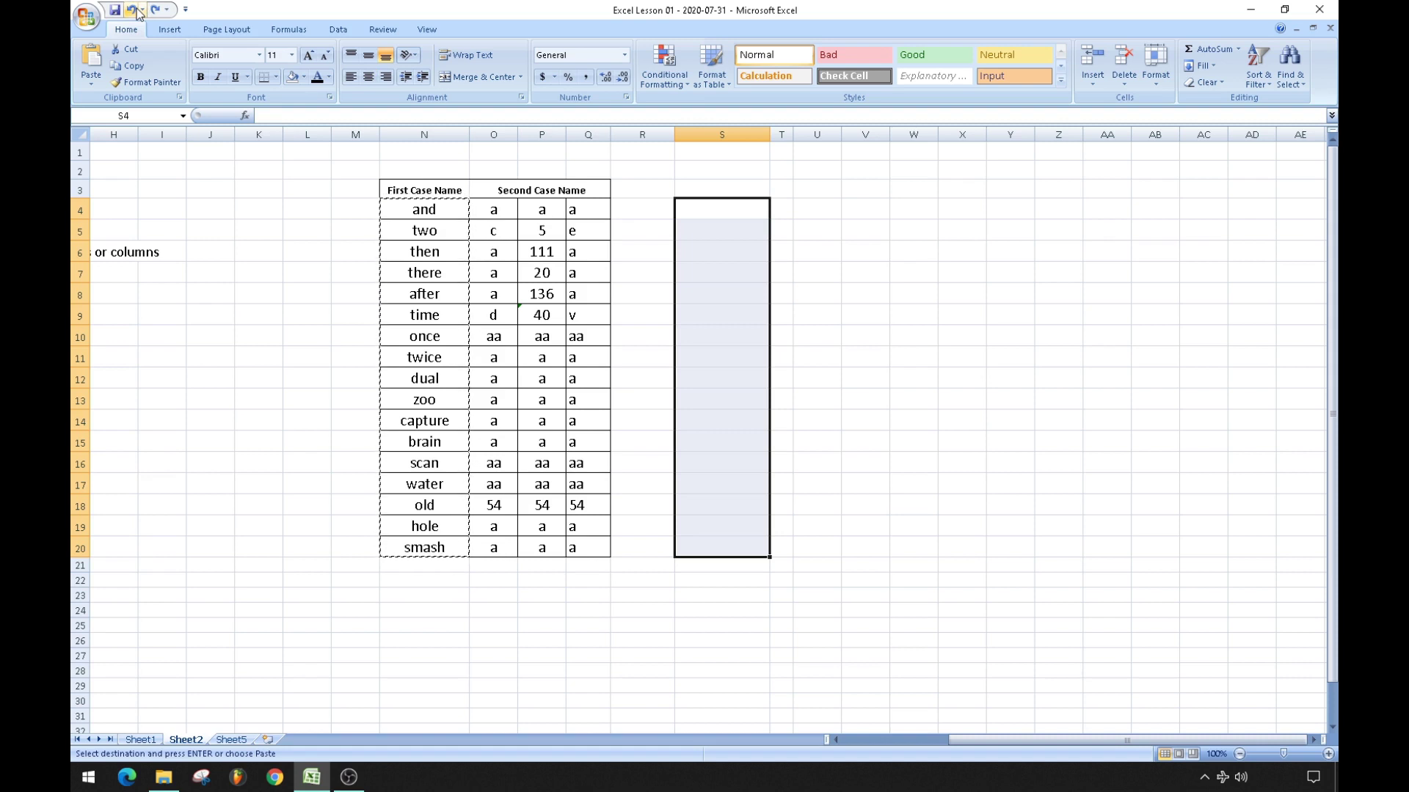
{"action": "left_click", "coordinate": [259, 335]}
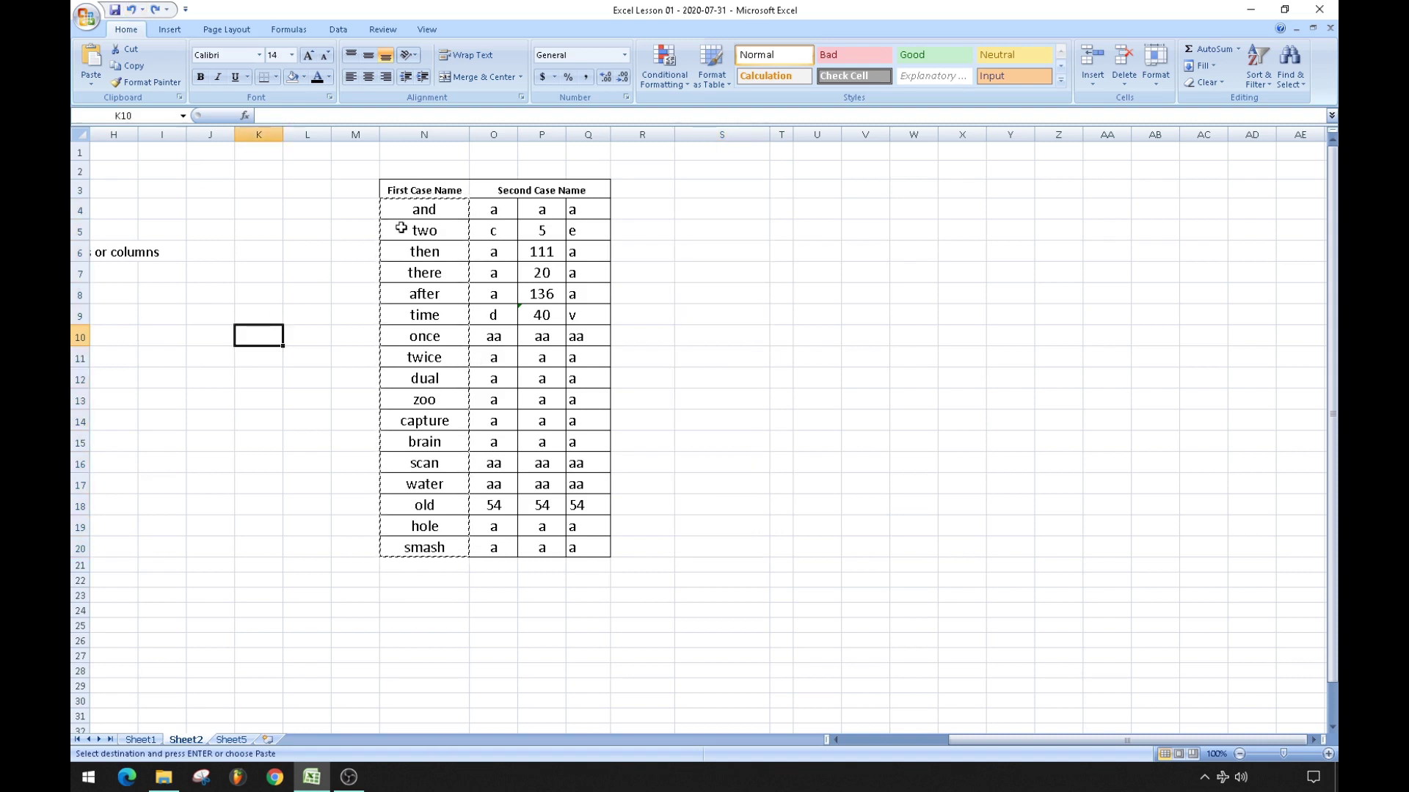
Paste the copied First Case Name words 'and' through 'smash' into L4:L20.
{"action": "left_click_drag", "start_coordinate": [402, 209], "coordinate": [421, 545]}
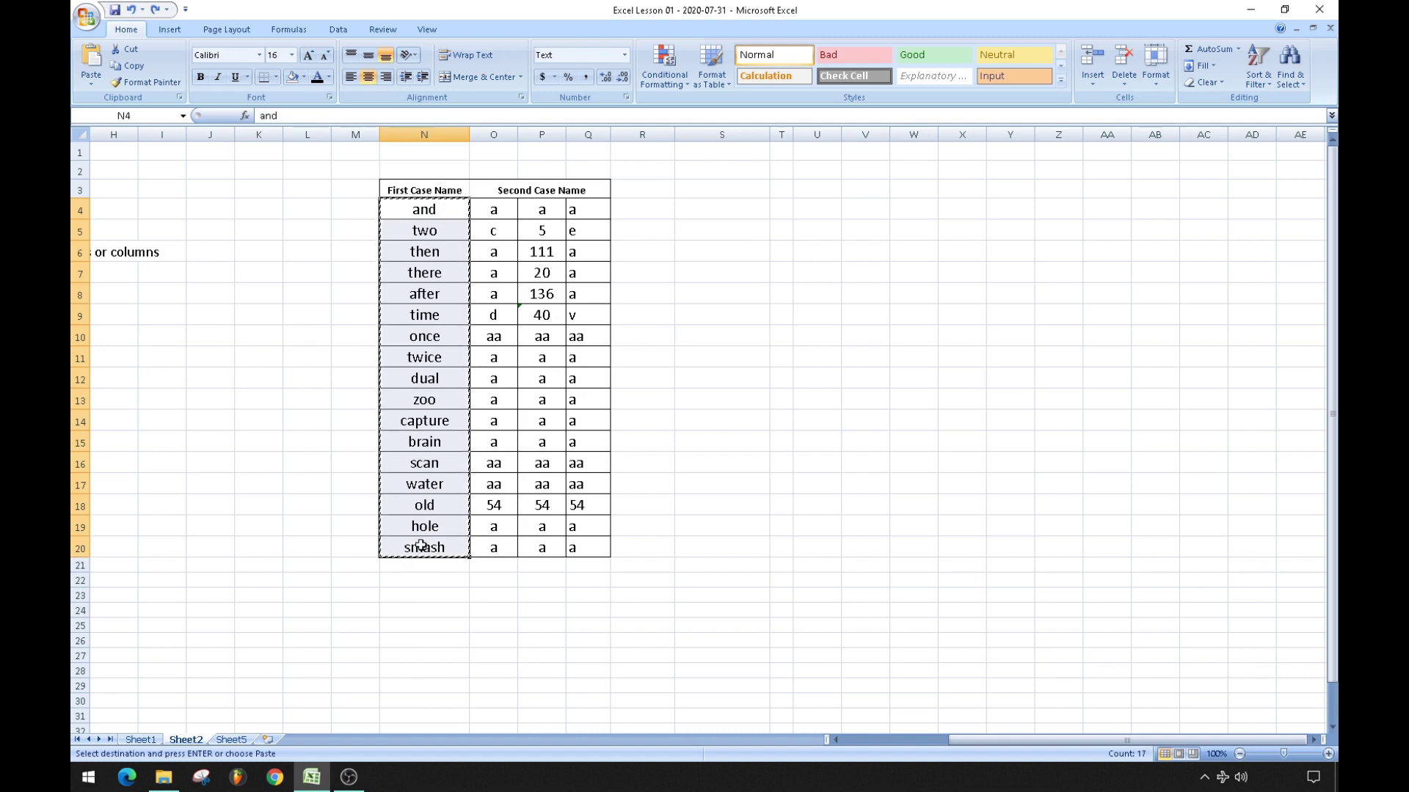
{"action": "left_click", "coordinate": [306, 203]}
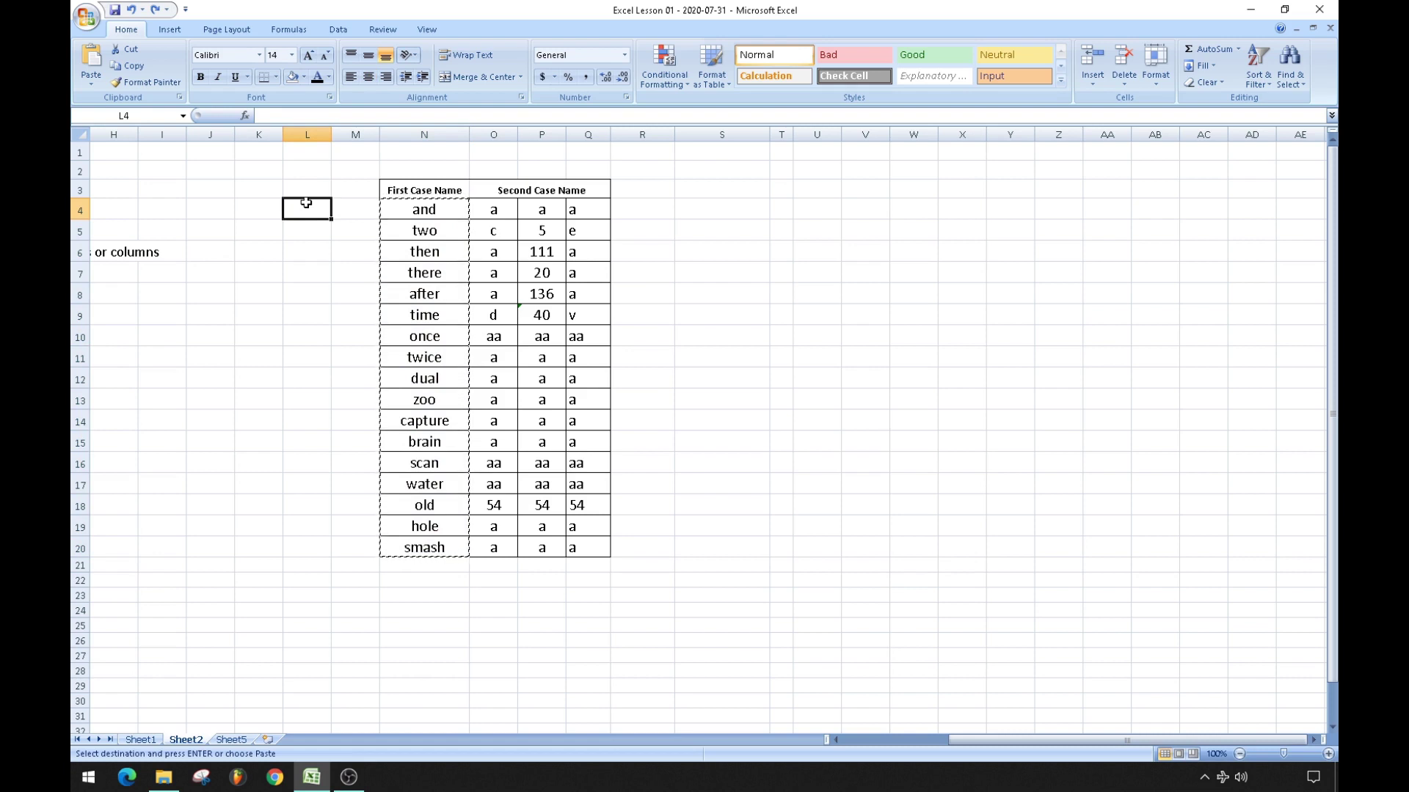
{"action": "key", "text": "ctrl+v"}
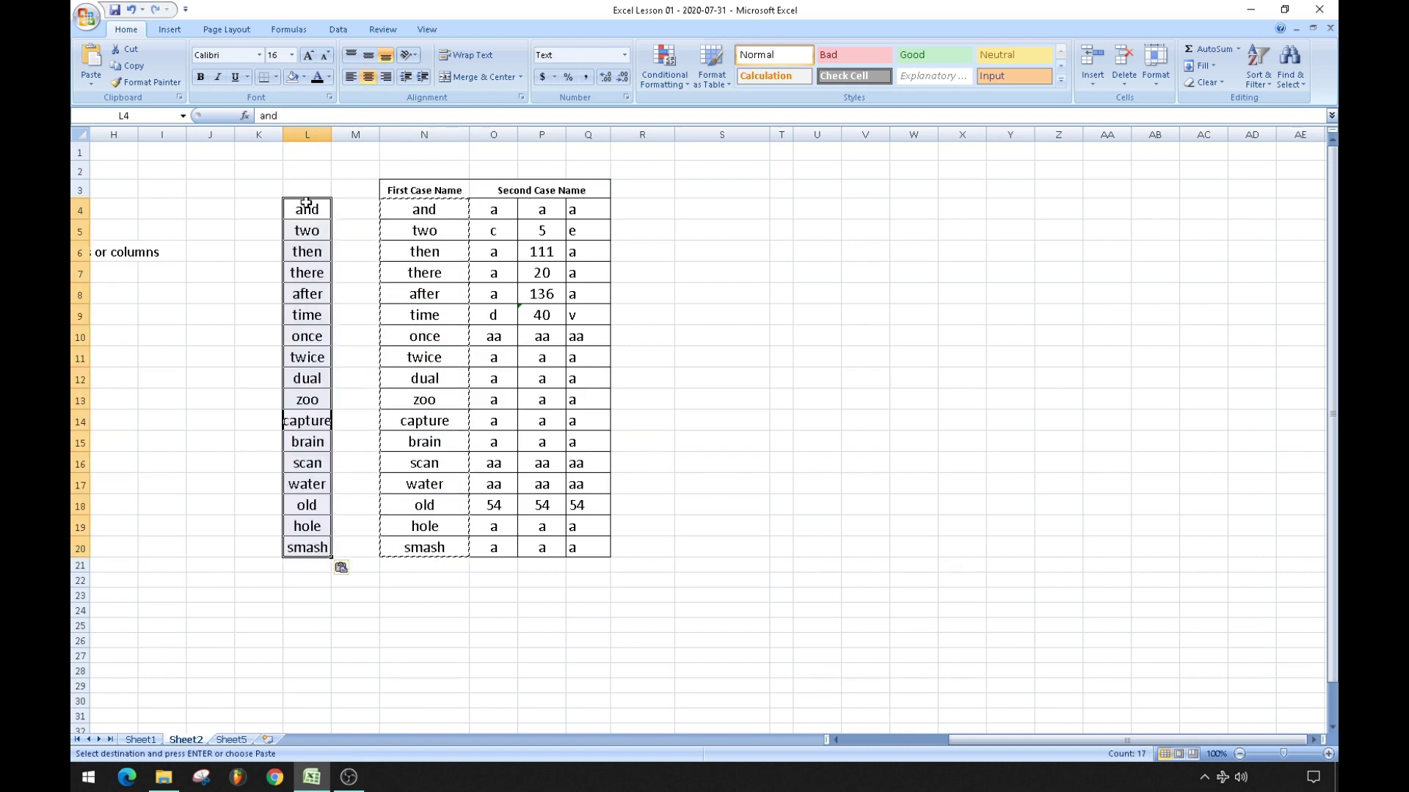
{"action": "left_click", "coordinate": [252, 214]}
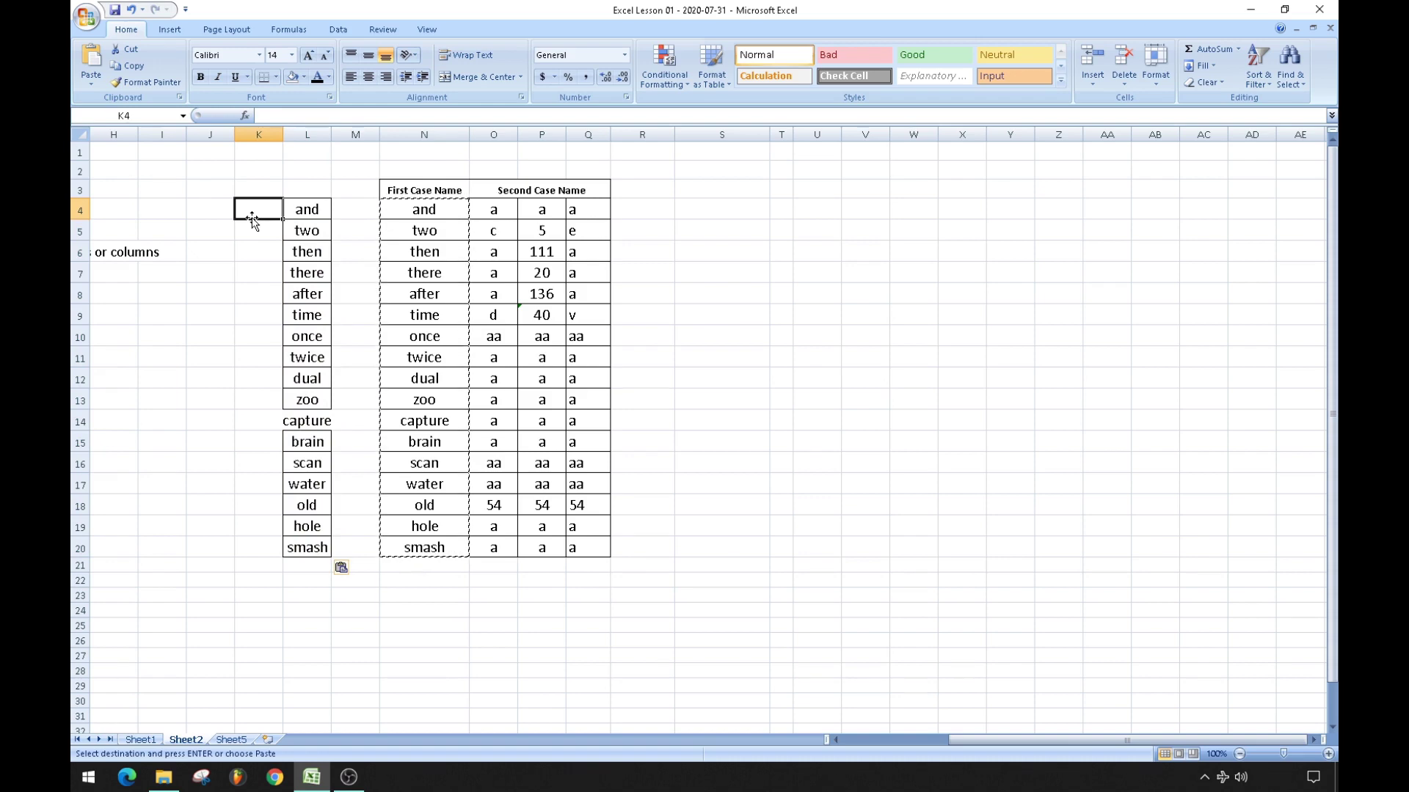
{"action": "key", "text": "Left"}
{"action": "key", "text": "Left"}
{"action": "key", "text": "Left"}
{"action": "key", "text": "Left"}
{"action": "key", "text": "Left"}
{"action": "key", "text": "Left"}
{"action": "key", "text": "Left"}
{"action": "key", "text": "Left"}
{"action": "key", "text": "Left"}
{"action": "key", "text": "Left"}
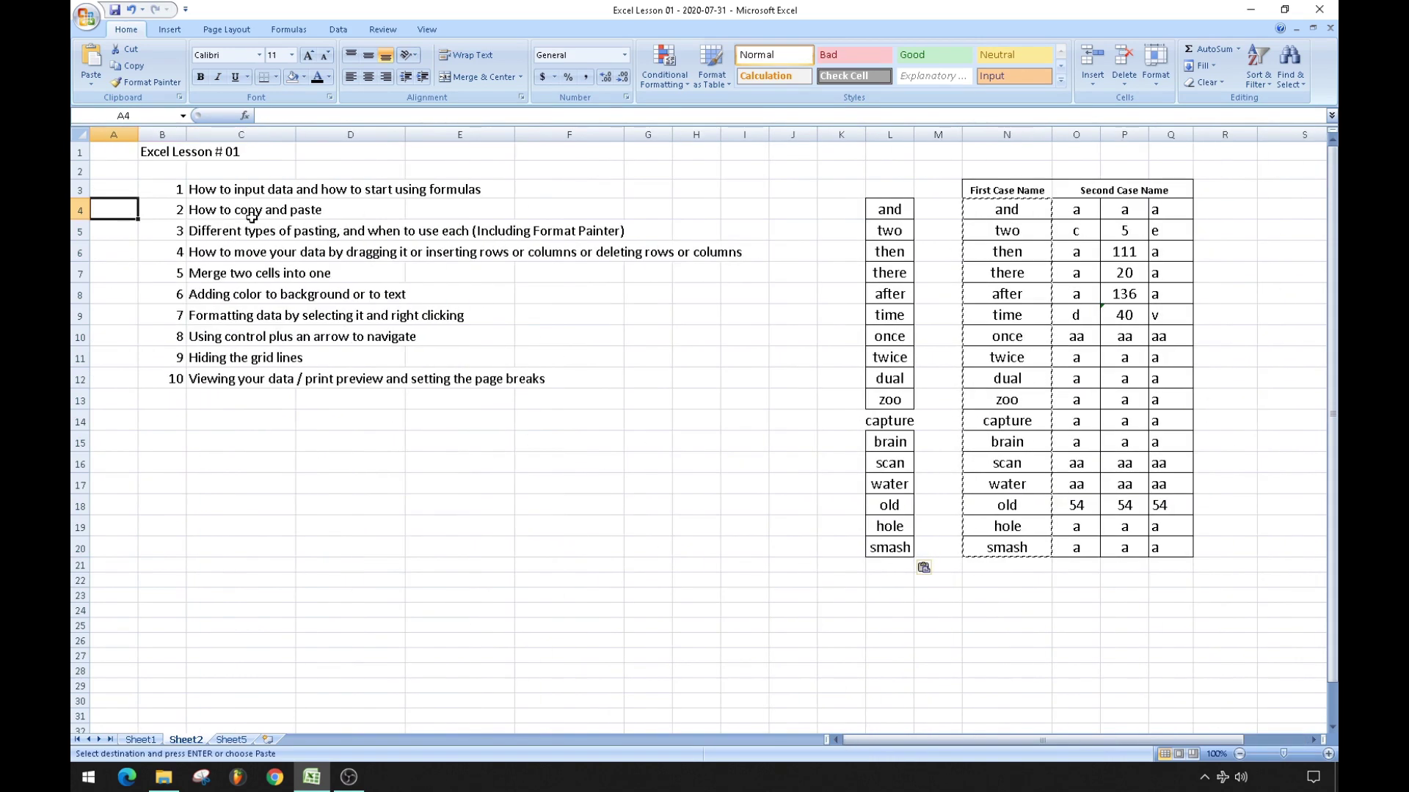
Delete column L with the pasted words, then the empty columns L and K.
{"action": "left_click", "coordinate": [883, 133]}
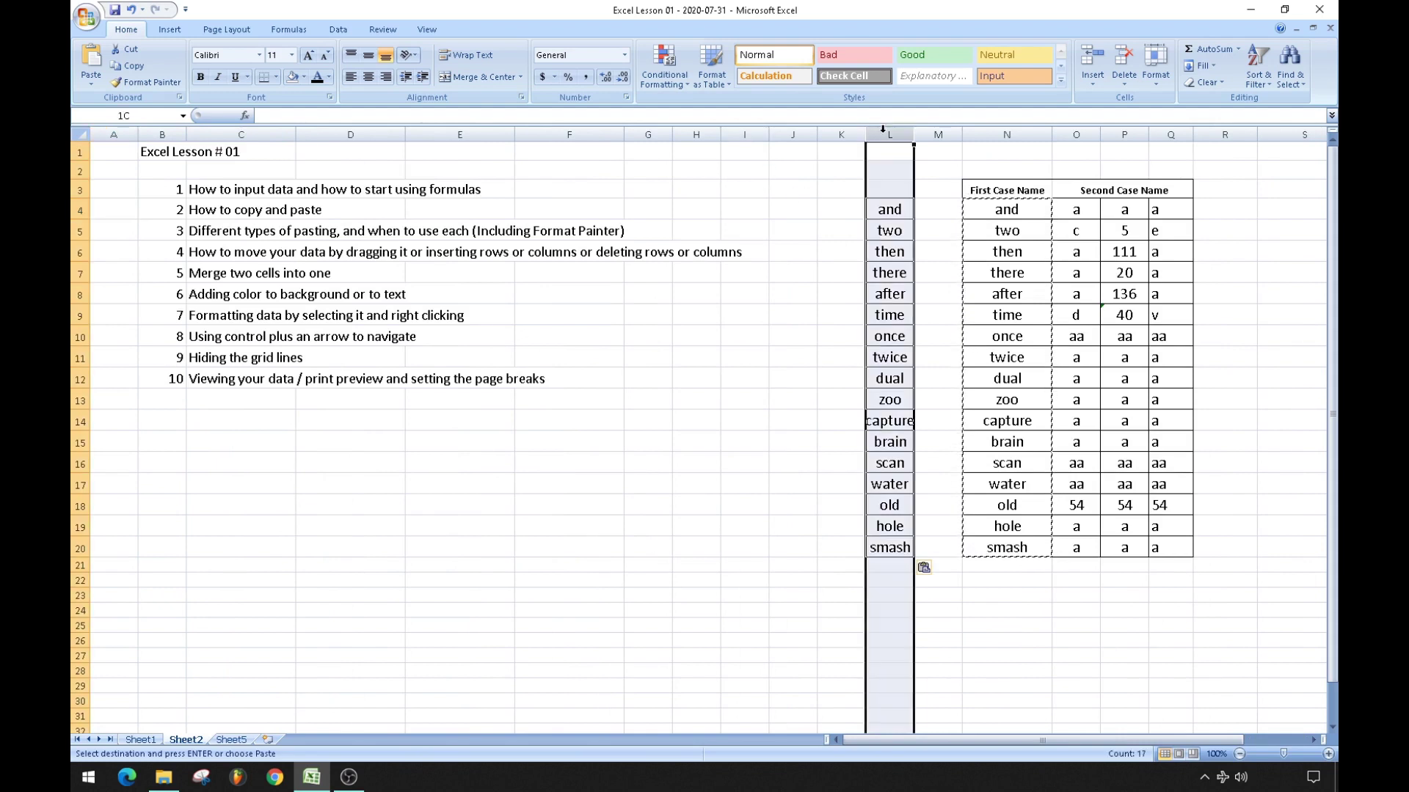
{"action": "right_click", "coordinate": [882, 132]}
{"action": "left_click", "coordinate": [913, 230]}
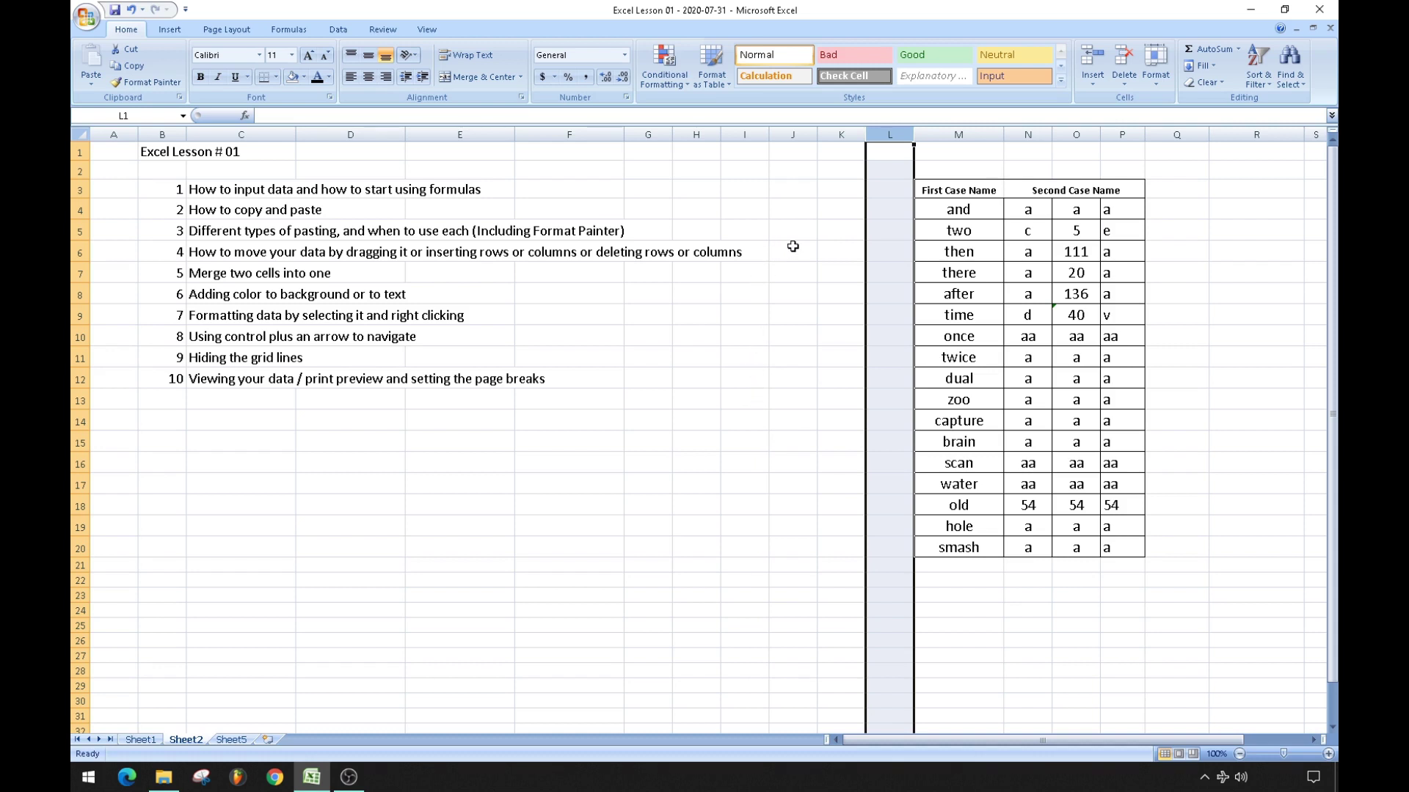
{"action": "right_click", "coordinate": [878, 138]}
{"action": "left_click", "coordinate": [914, 236]}
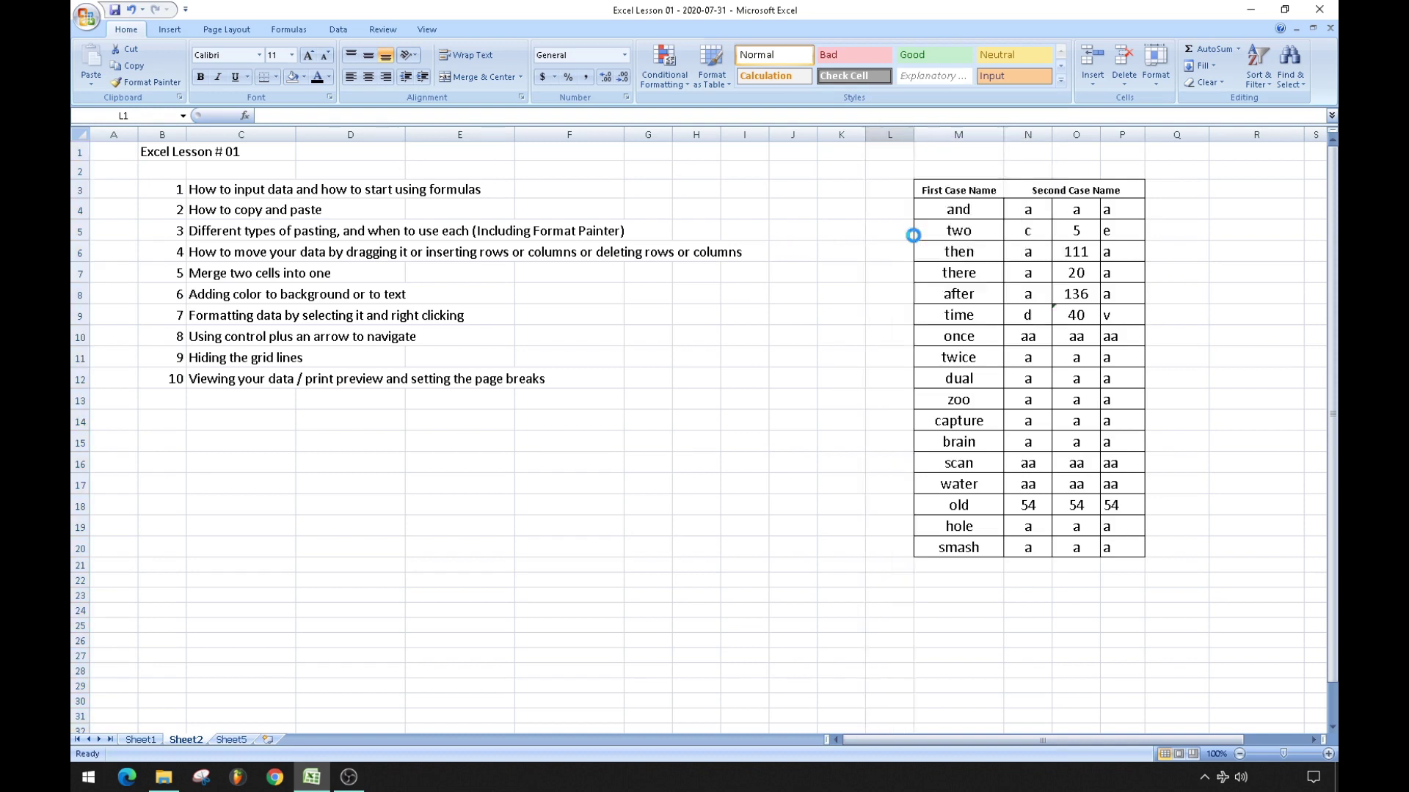
{"action": "right_click", "coordinate": [841, 138]}
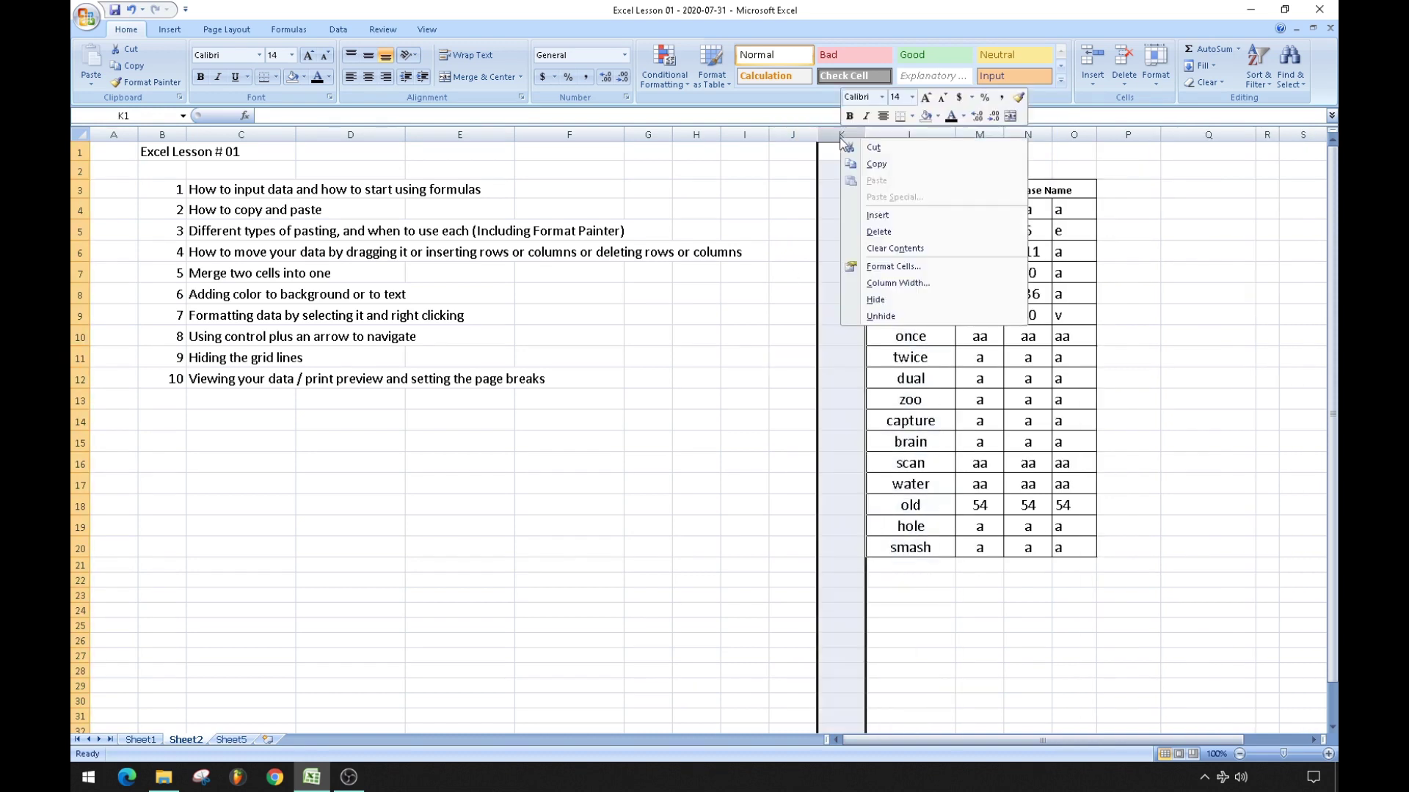
{"action": "left_click", "coordinate": [878, 232]}
{"action": "left_click", "coordinate": [756, 356]}
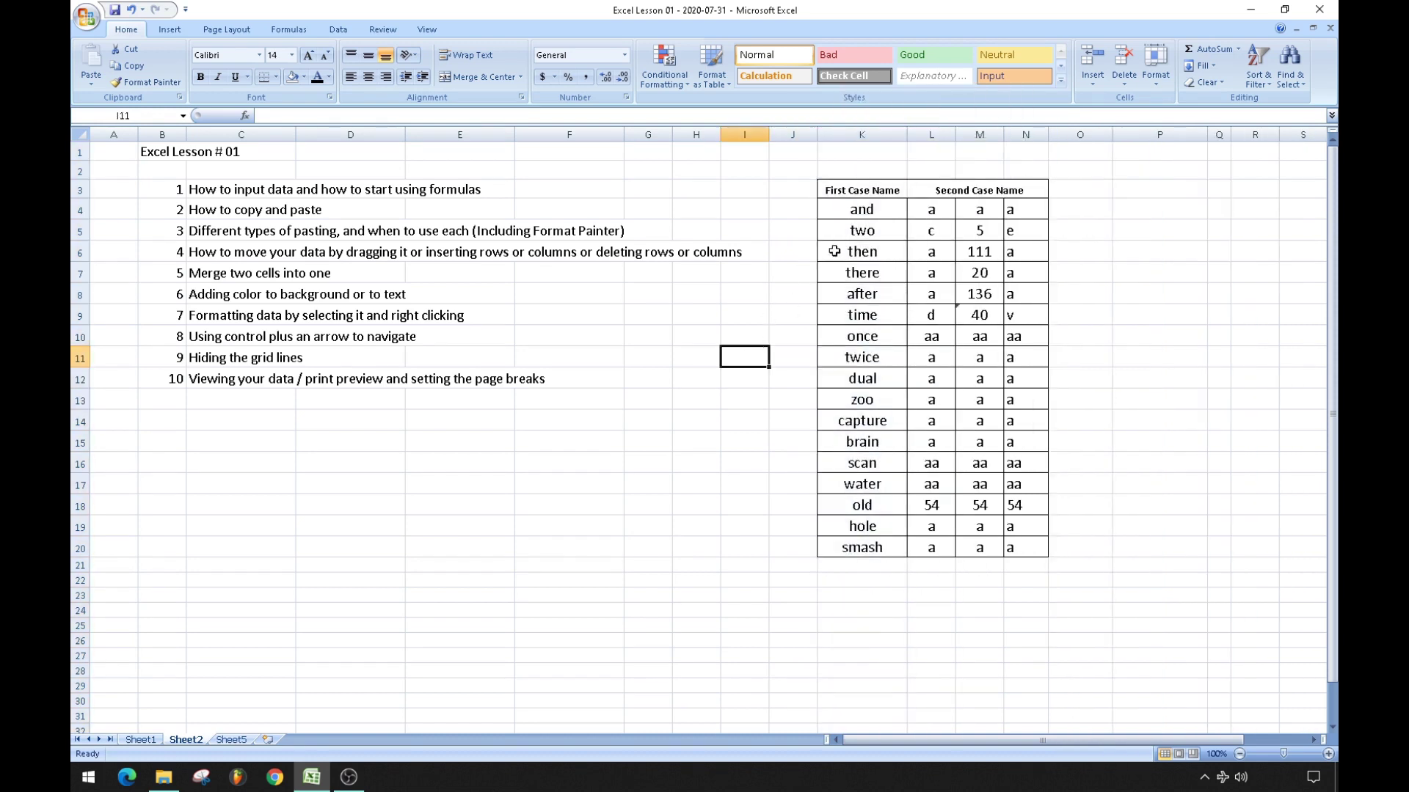
Enter the formula =M6*M7 in M11, then select the table K4:N20.
{"action": "left_click", "coordinate": [973, 253]}
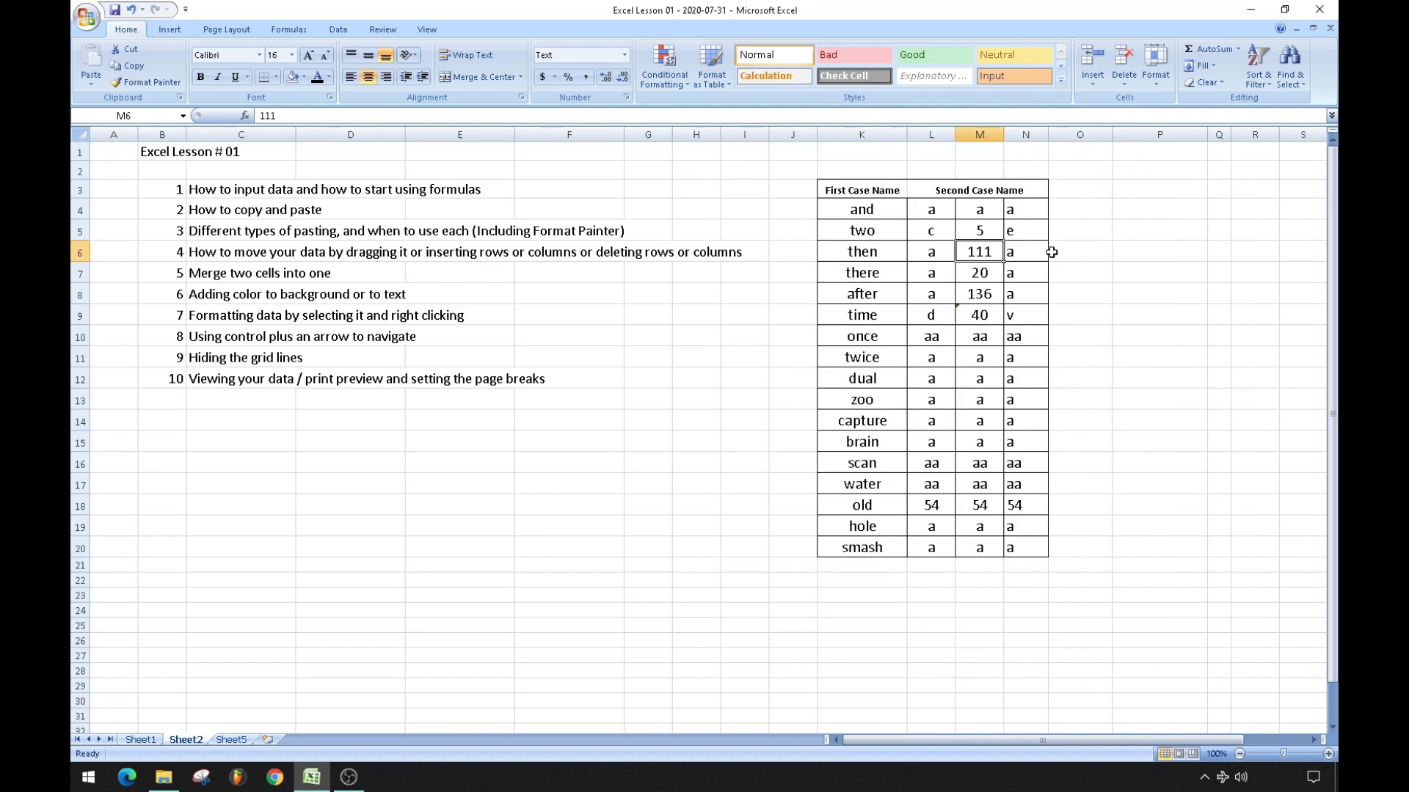
{"action": "key", "text": "Down"}
{"action": "key", "text": "Down"}
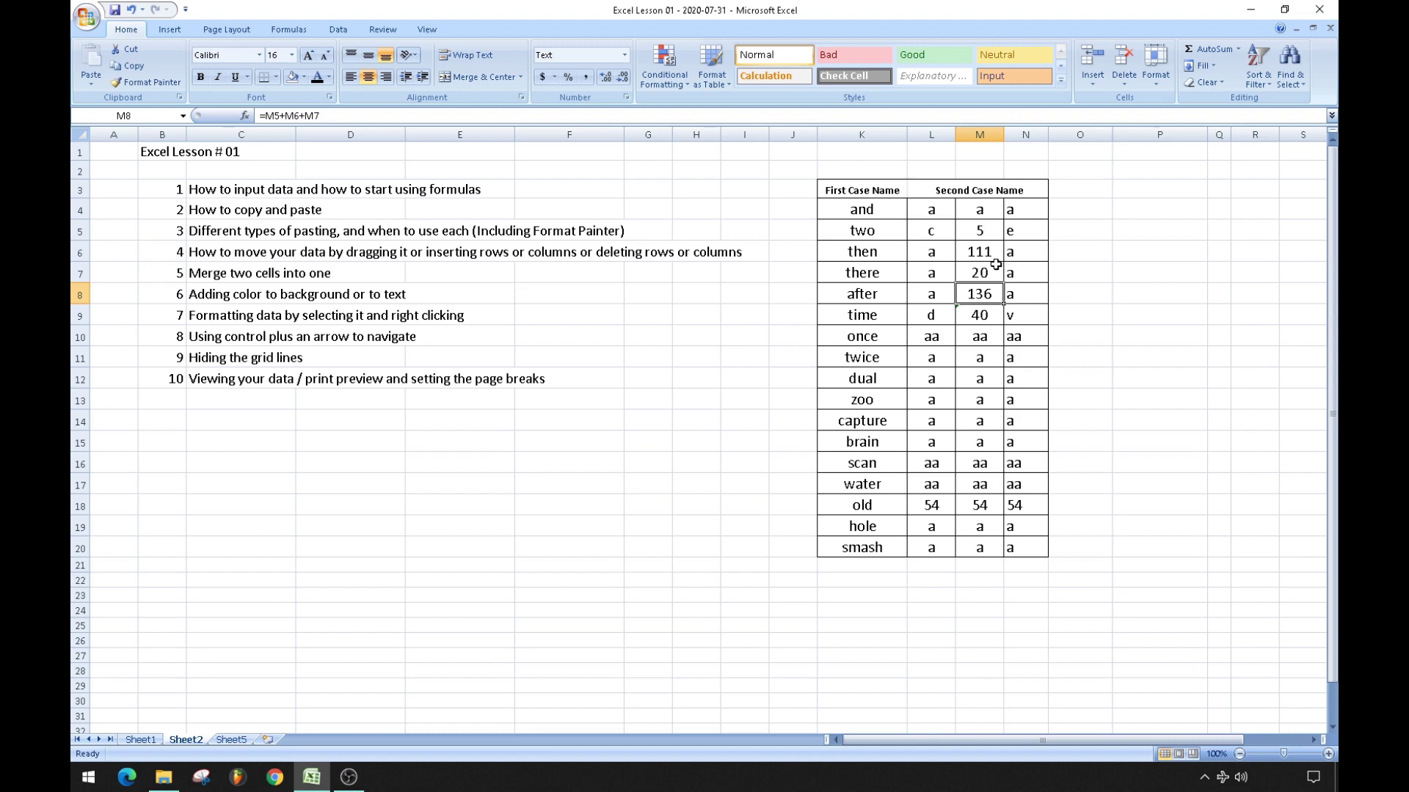
{"action": "left_click", "coordinate": [981, 357]}
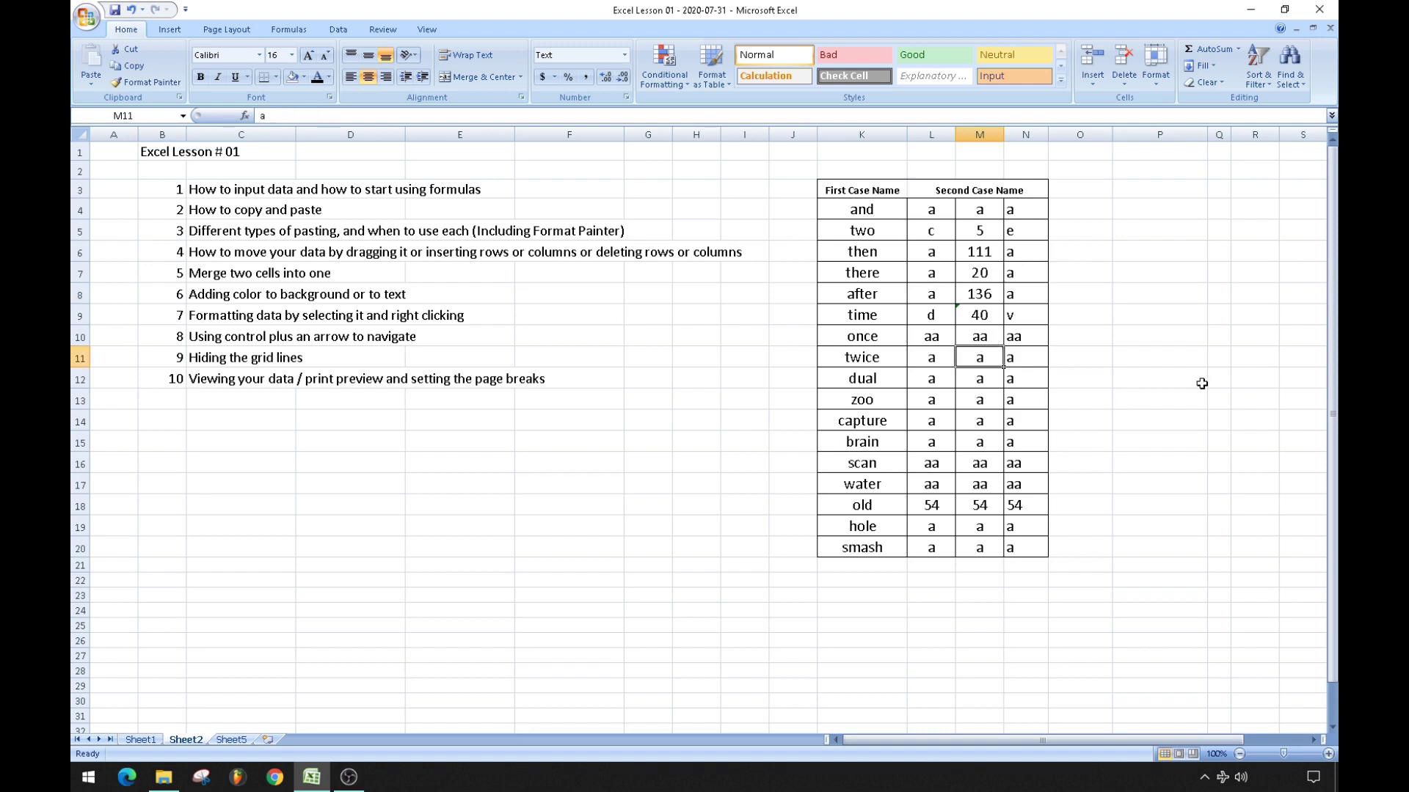
{"action": "type", "text": "="}
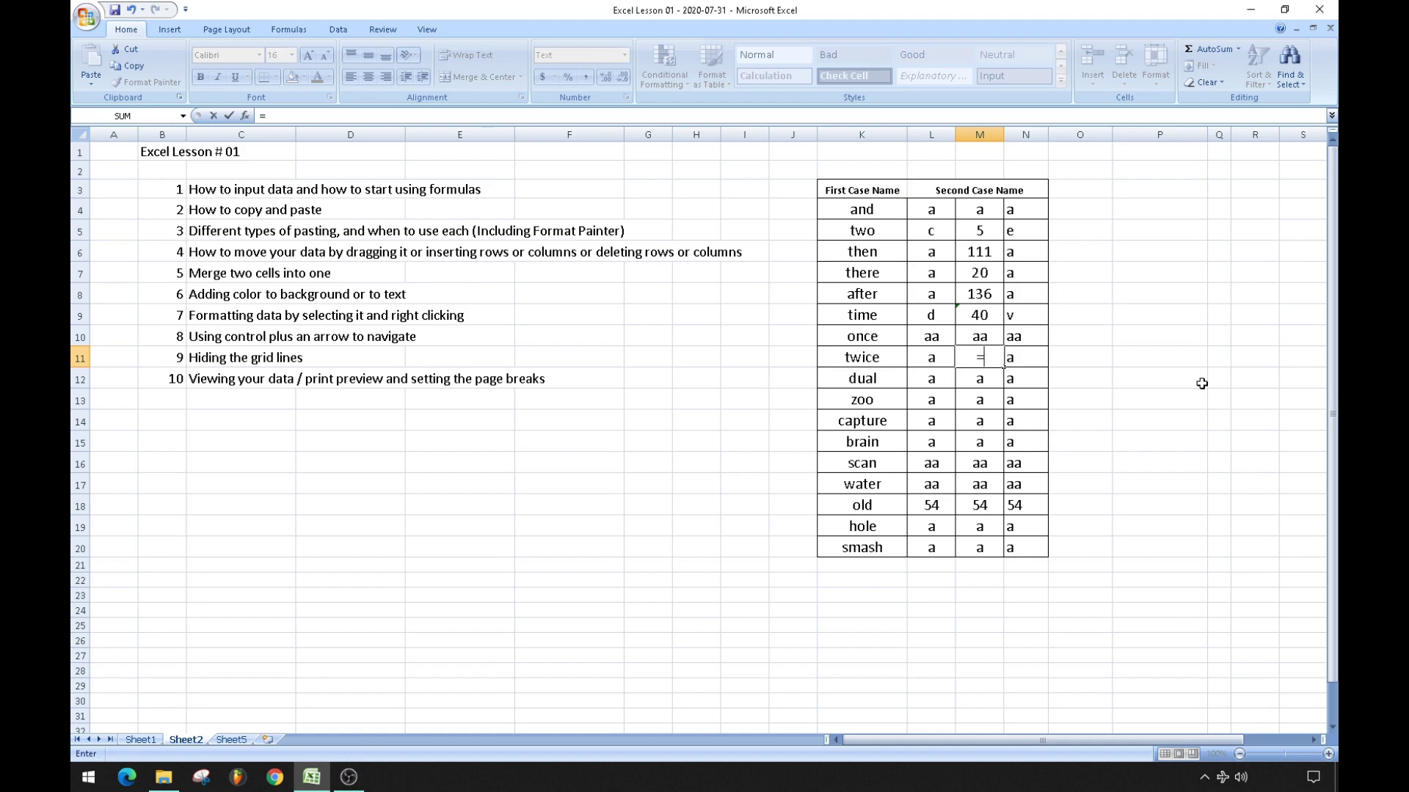
{"action": "key", "text": "Up"}
{"action": "key", "text": "Up"}
{"action": "key", "text": "Up"}
{"action": "key", "text": "Up"}
{"action": "key", "text": "Up"}
{"action": "type", "text": "*"}
{"action": "key", "text": "Up"}
{"action": "key", "text": "Up"}
{"action": "key", "text": "Up"}
{"action": "key", "text": "Up"}
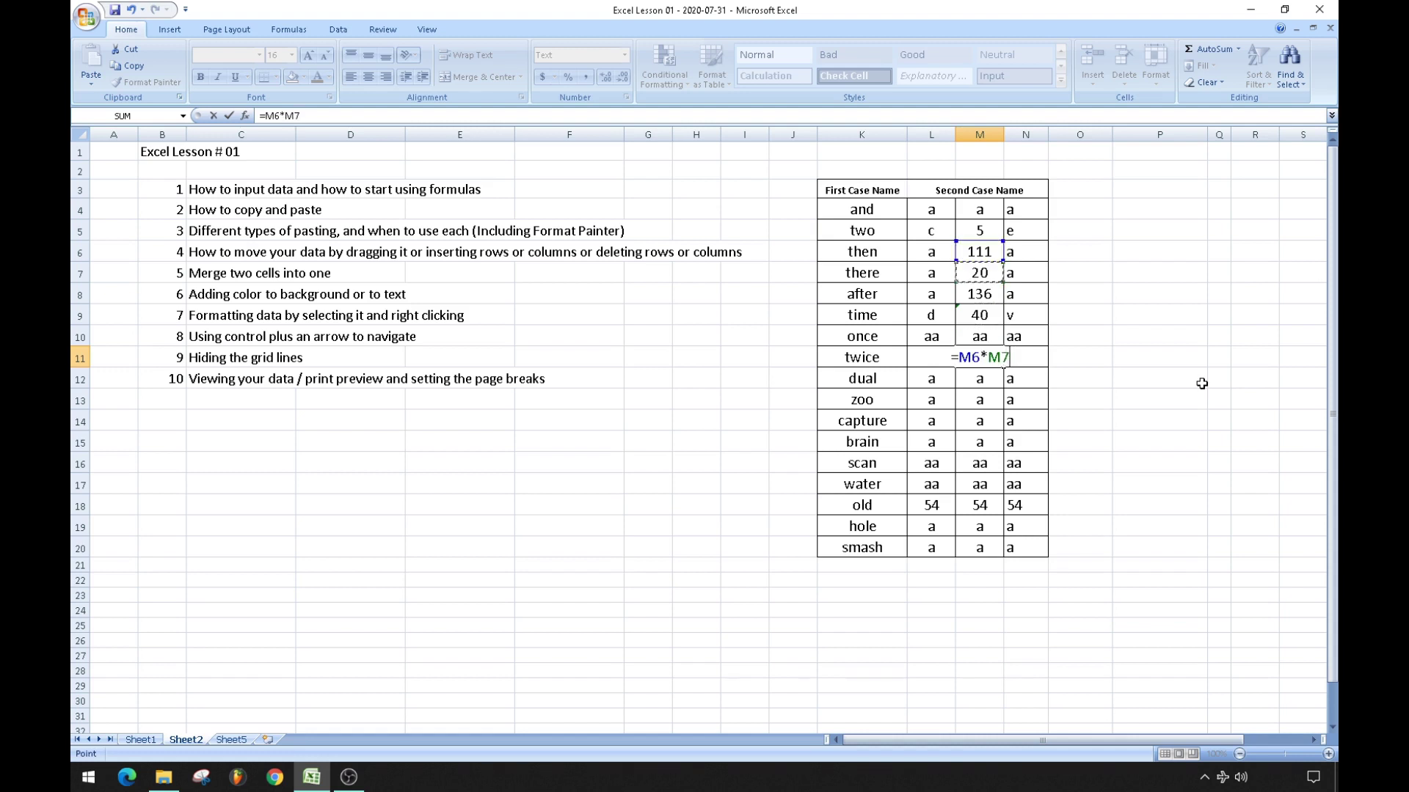
{"action": "key", "text": "Return"}
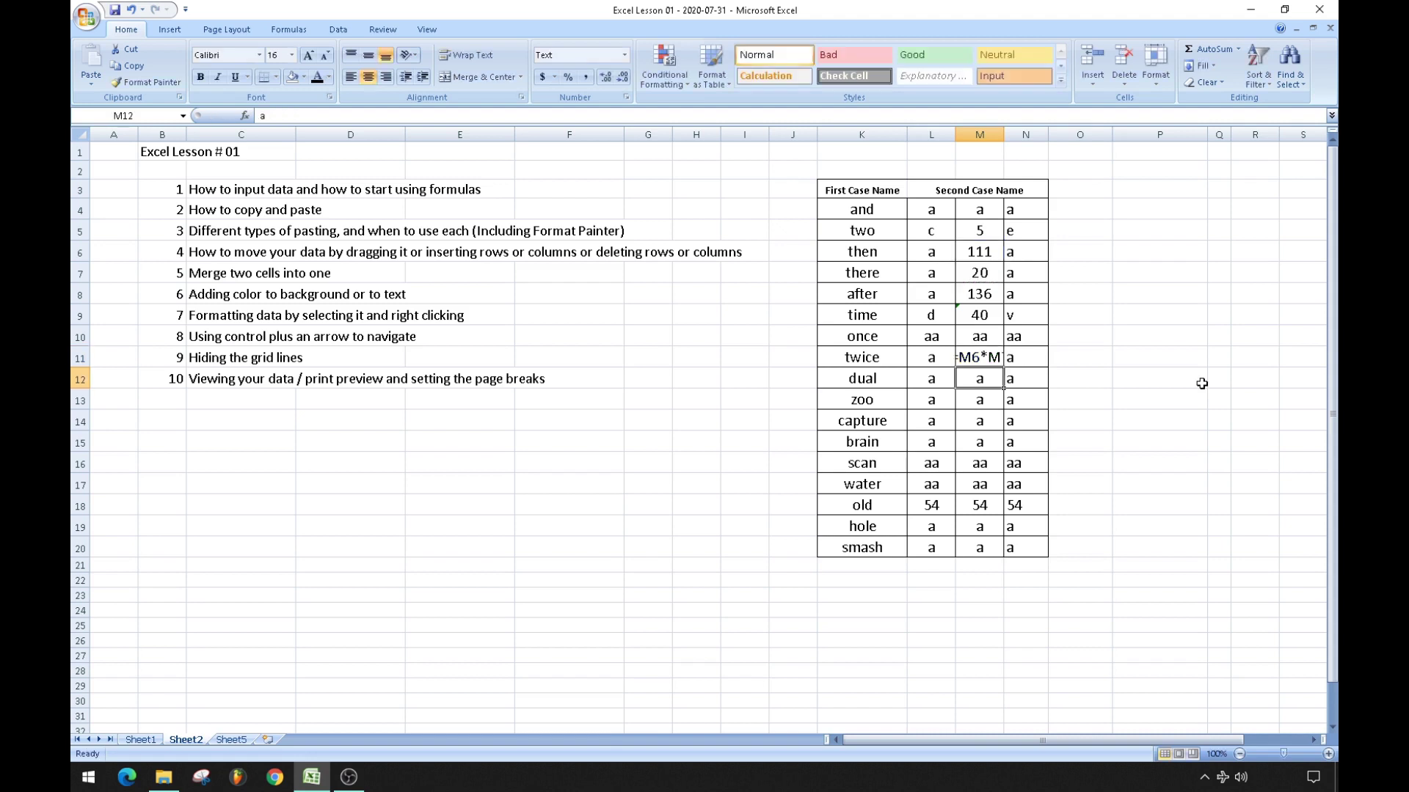
{"action": "key", "text": "Up"}
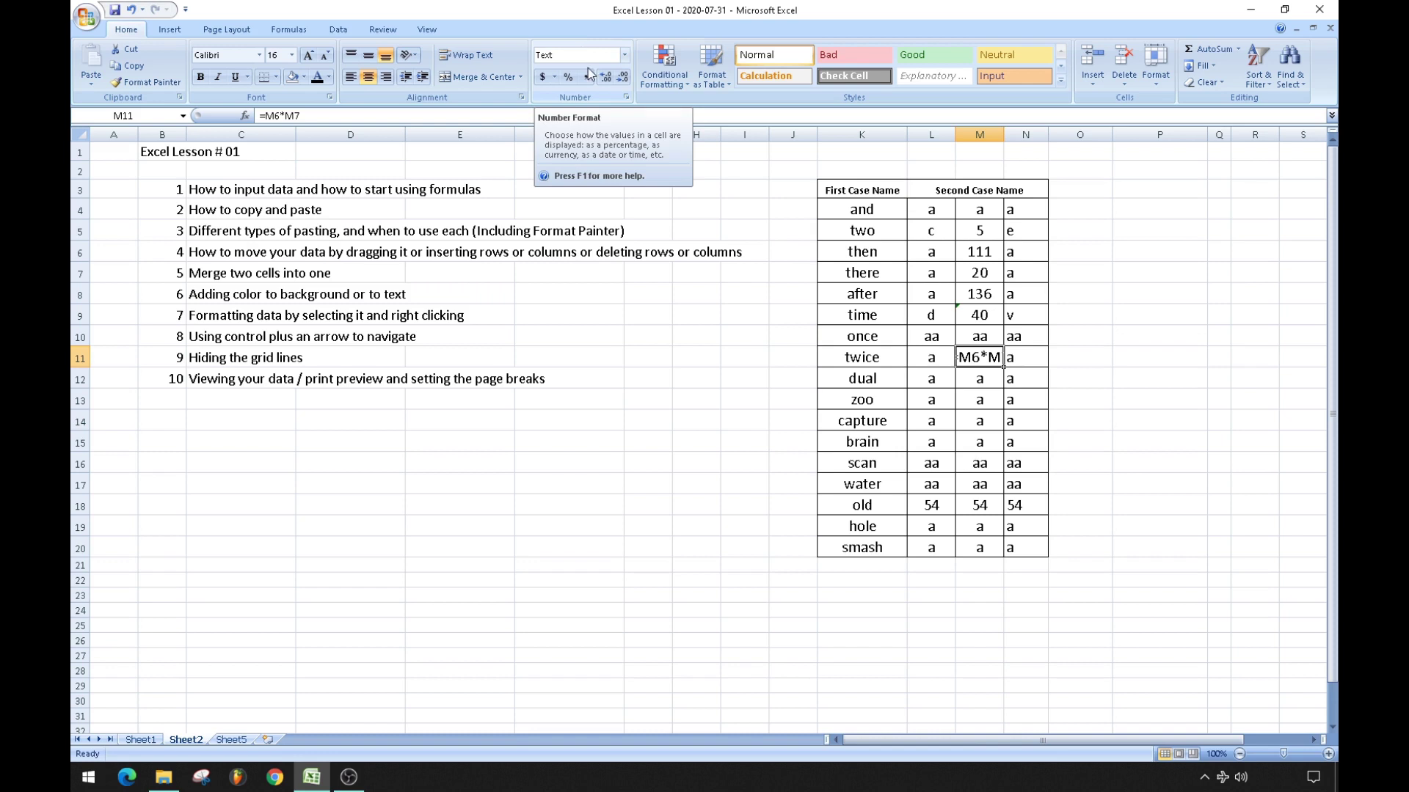
{"action": "left_click_drag", "start_coordinate": [846, 210], "coordinate": [1006, 543]}
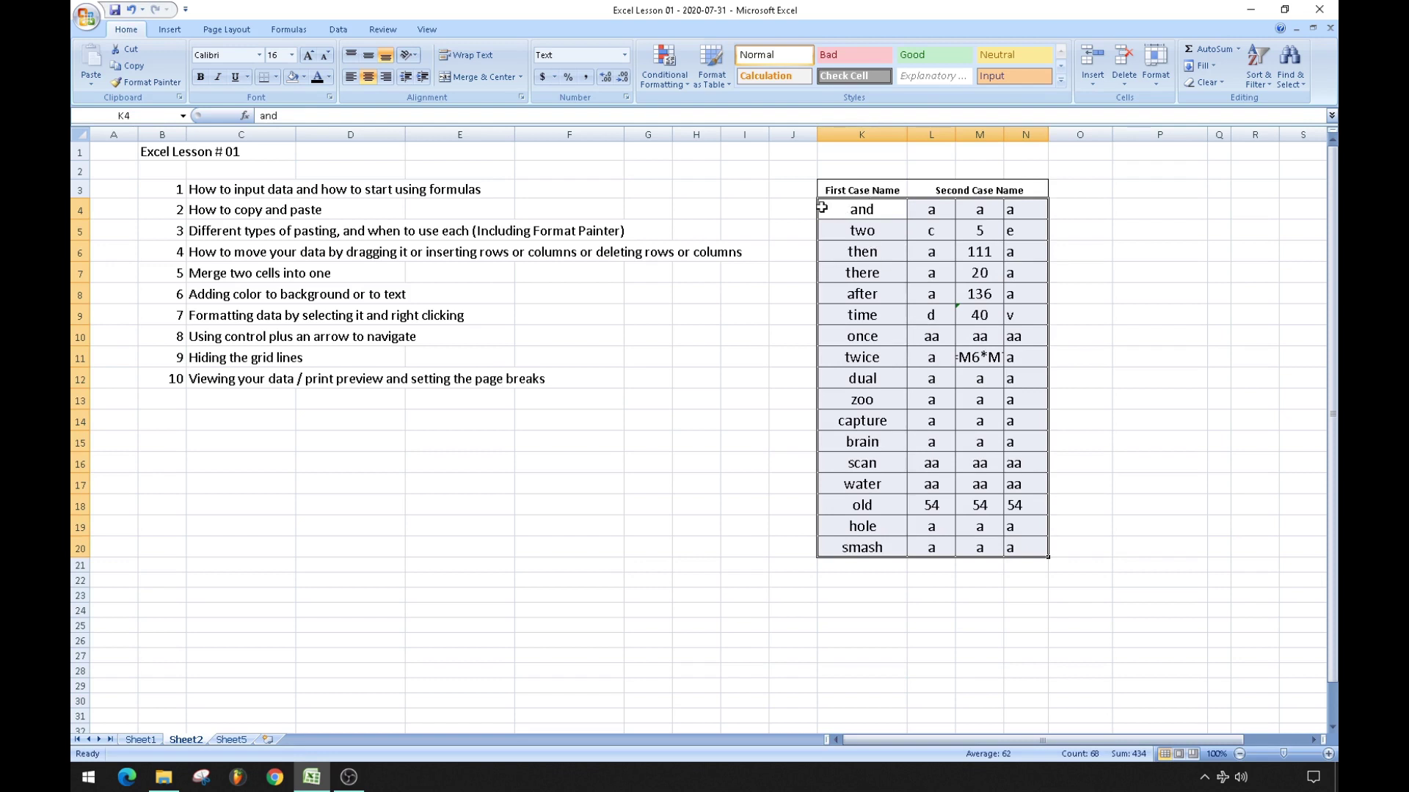
Apply the General number format to the table K4:N20.
{"action": "left_click", "coordinate": [625, 56]}
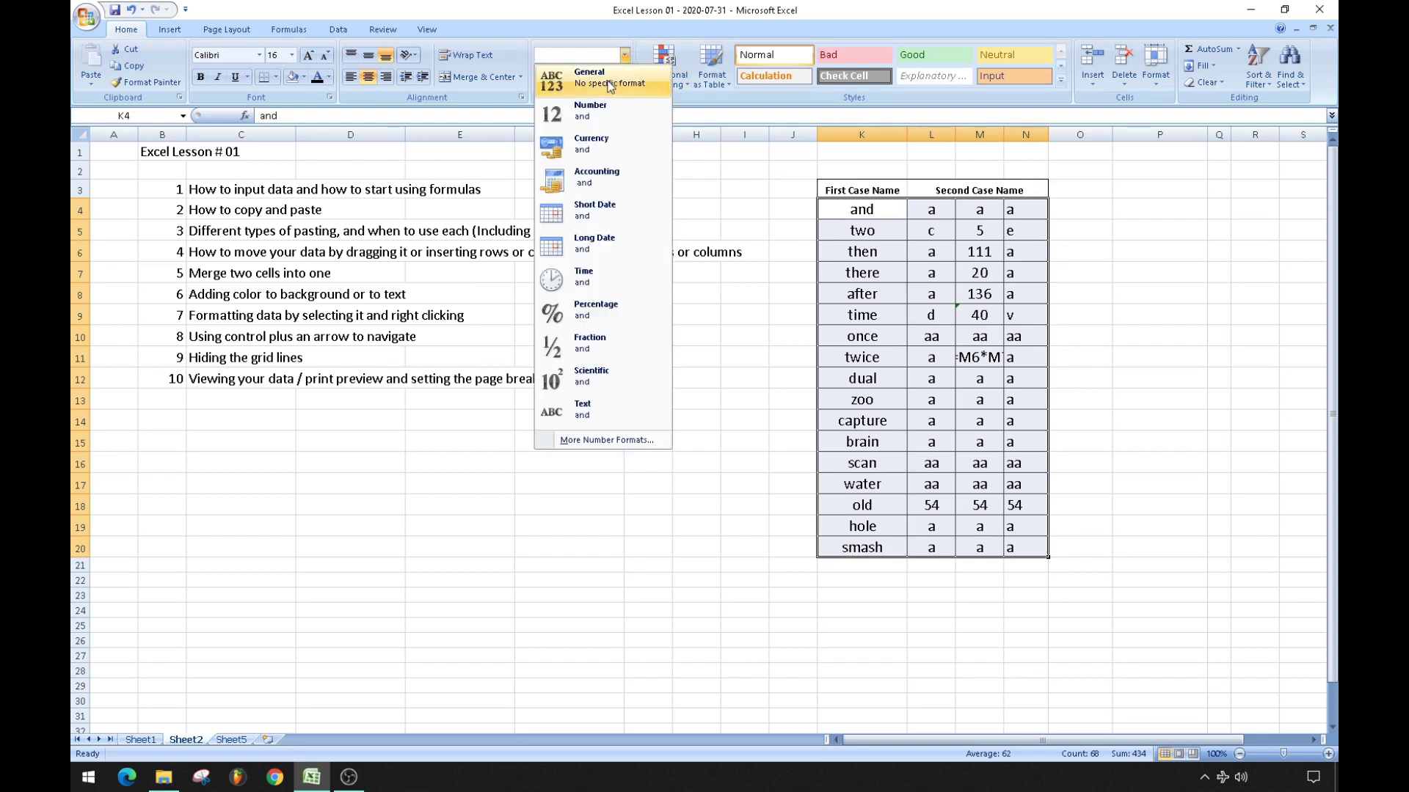
{"action": "left_click", "coordinate": [589, 77]}
{"action": "left_click", "coordinate": [743, 377]}
Re-enter M11's =M6*M7 formula so it calculates 2220.
{"action": "left_click", "coordinate": [972, 311]}
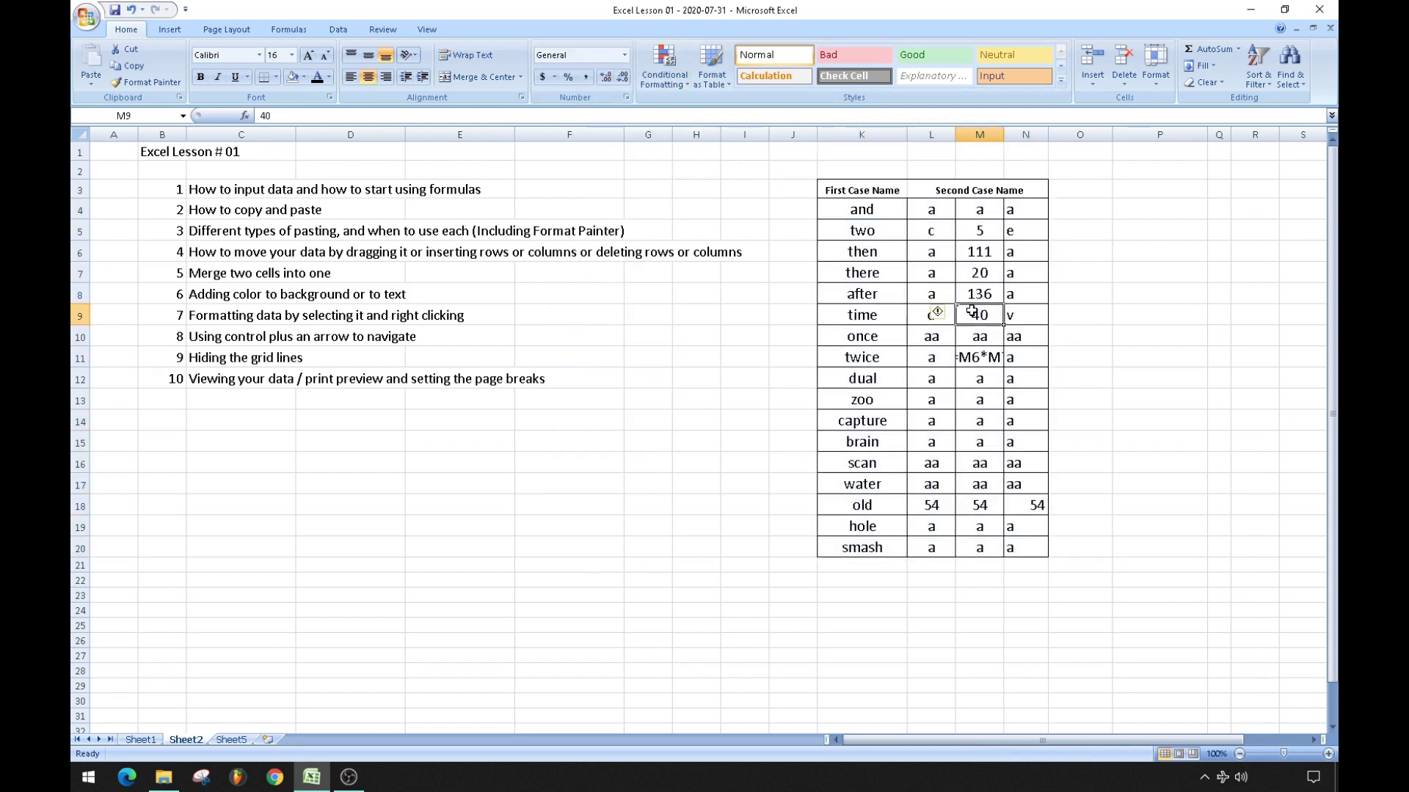
{"action": "left_click", "coordinate": [978, 359]}
{"action": "left_click", "coordinate": [384, 116]}
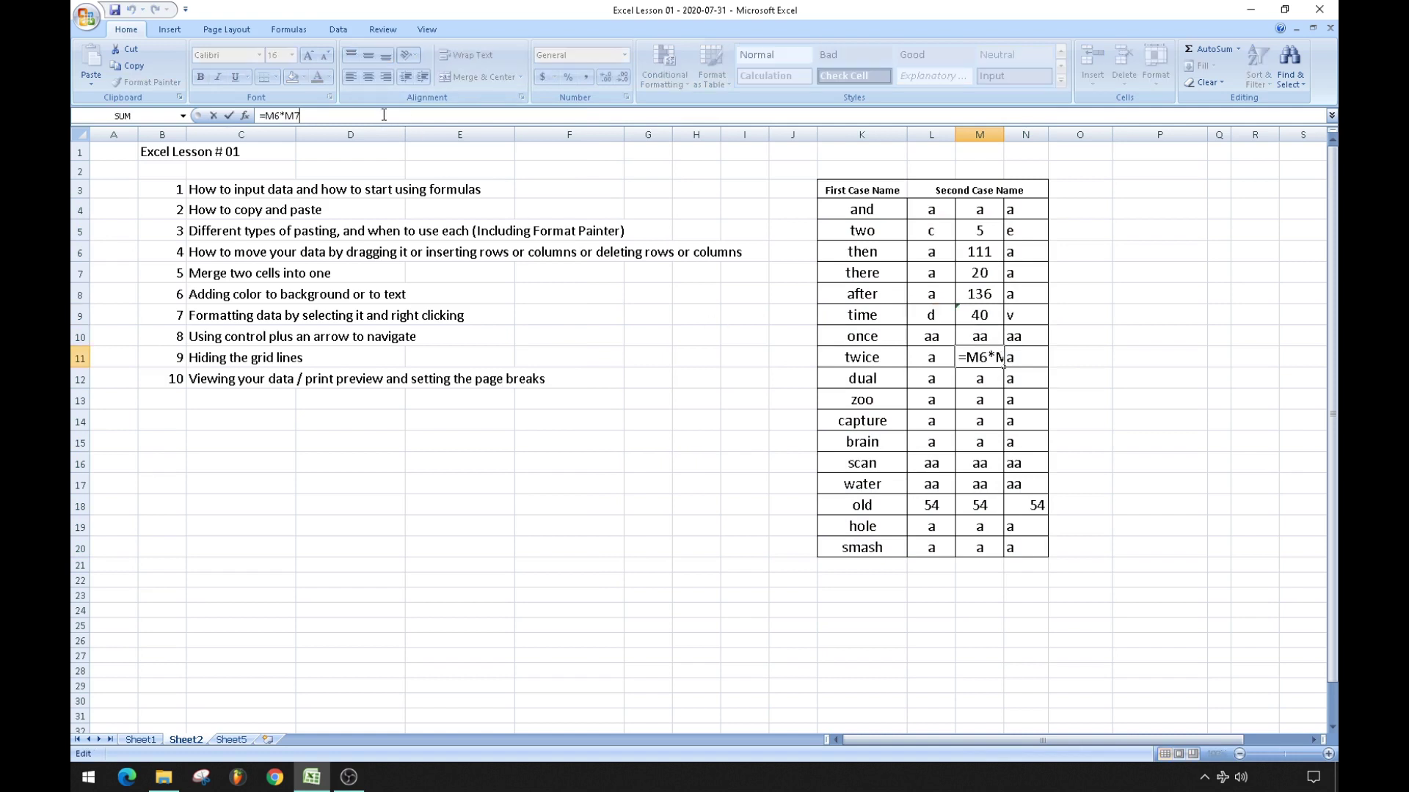
{"action": "key", "text": "Return"}
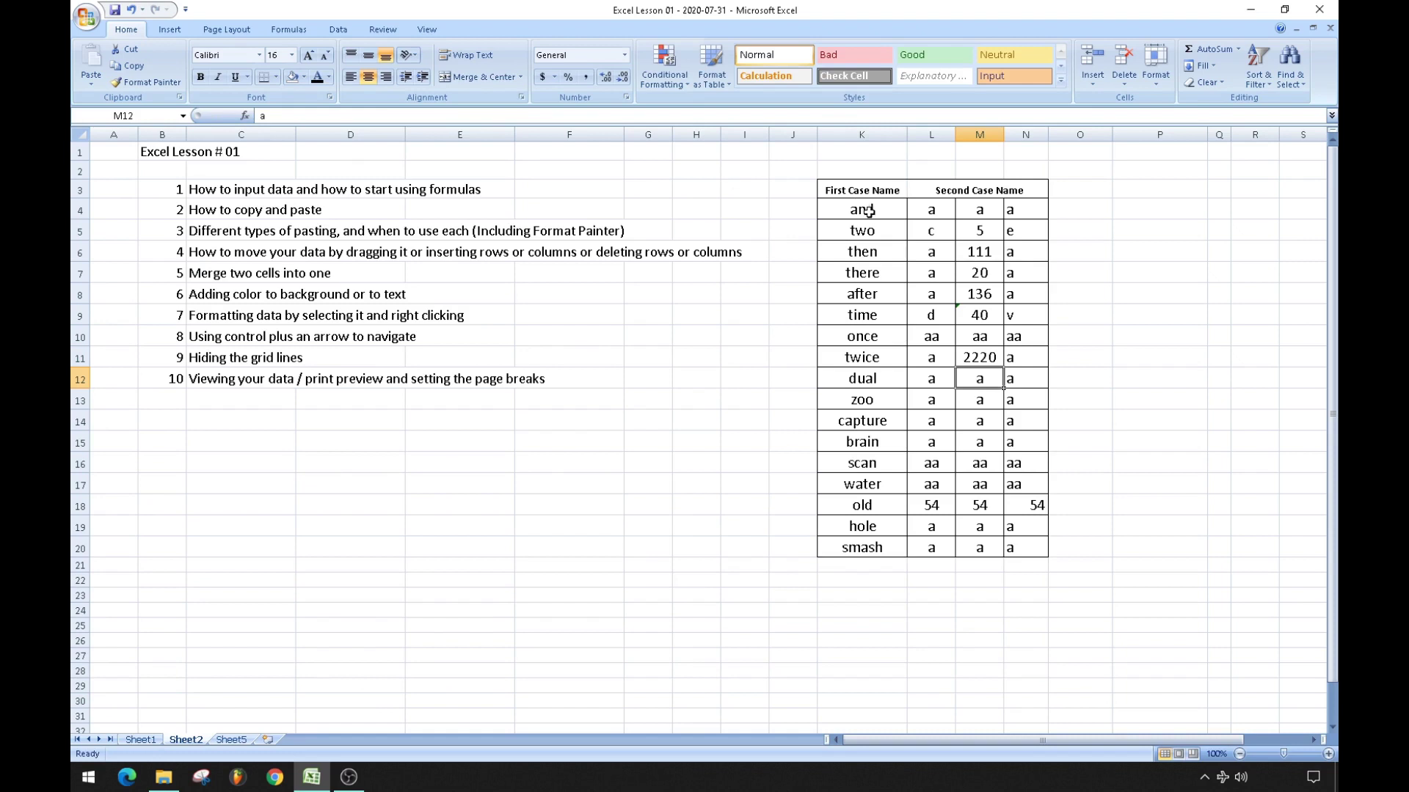
{"action": "left_click", "coordinate": [977, 309]}
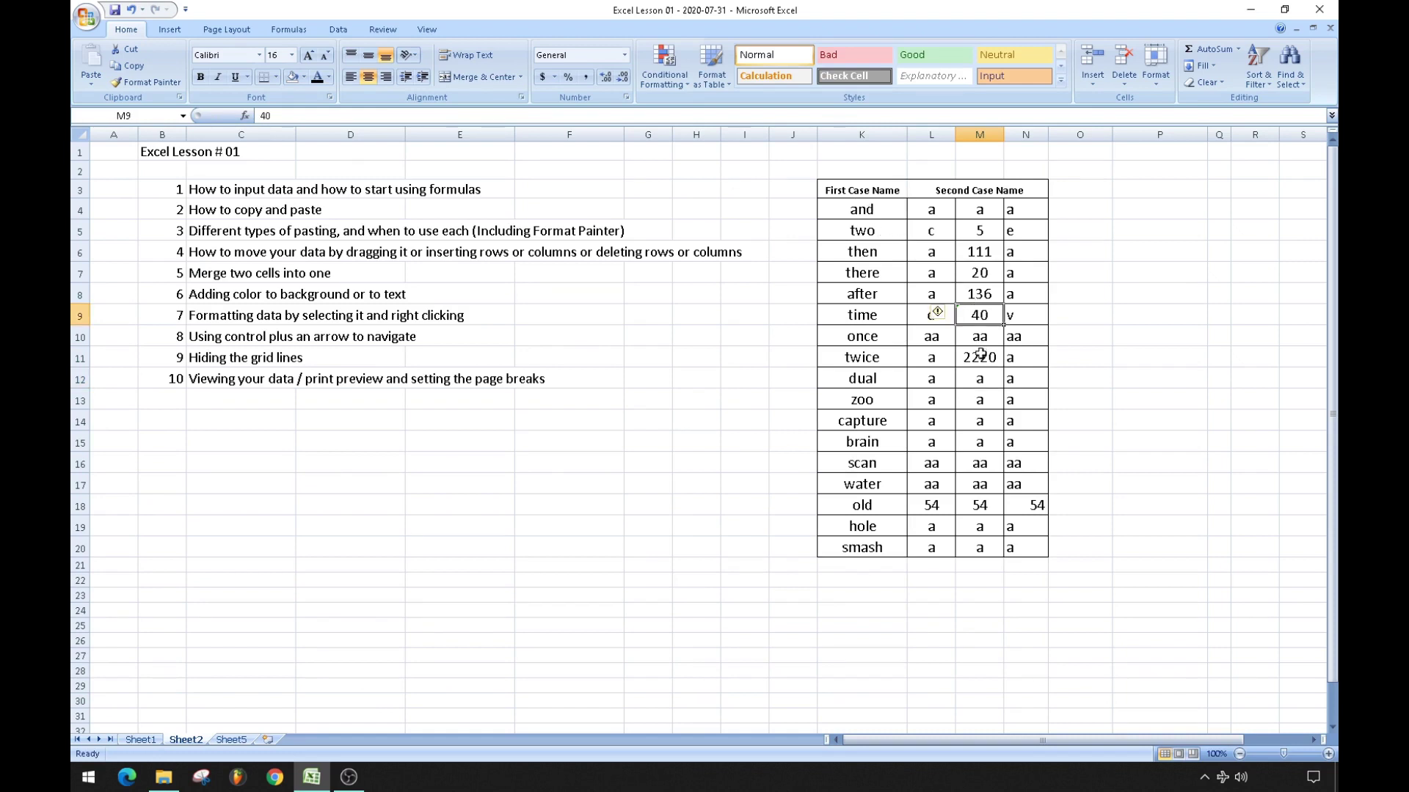
{"action": "left_click", "coordinate": [753, 440]}
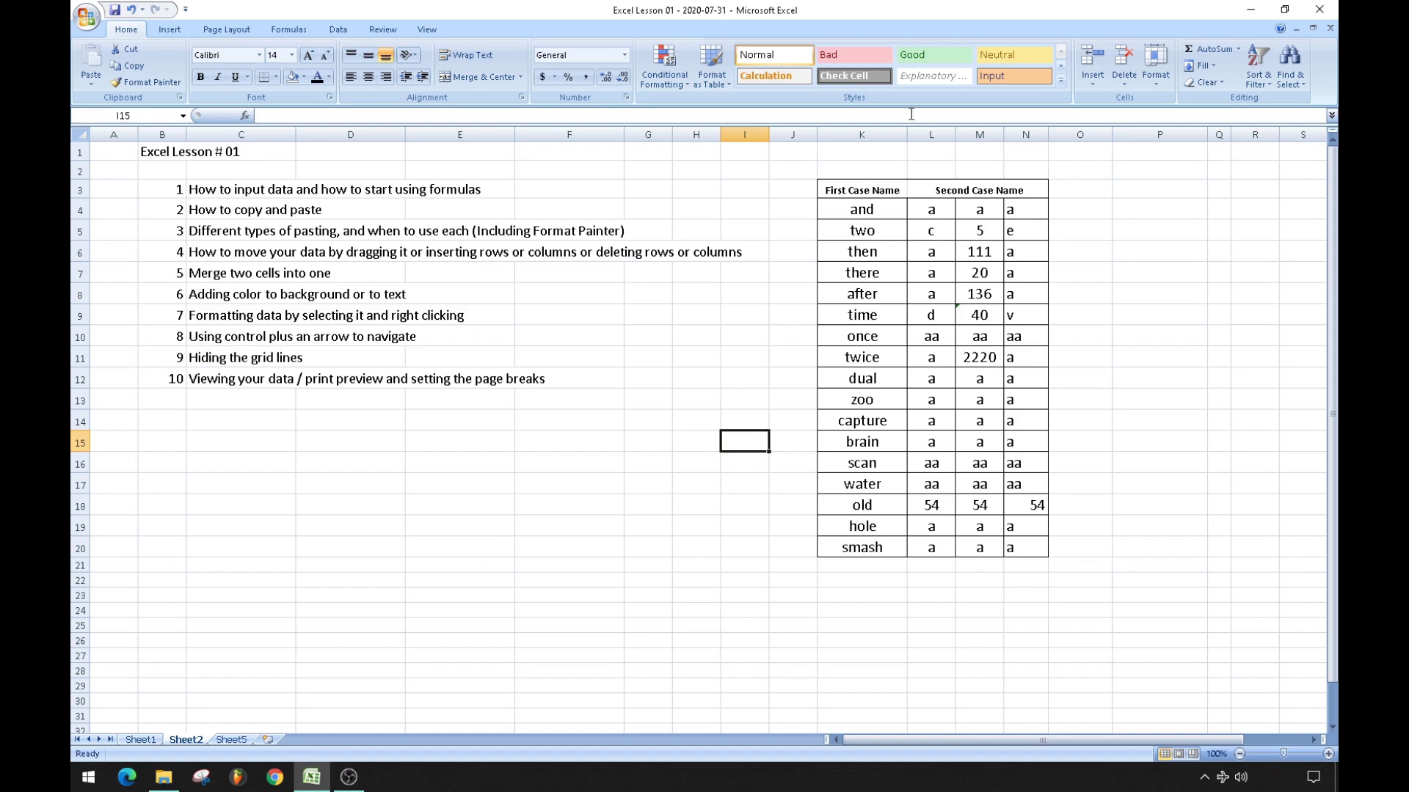
Check column M's values and formulas, then copy M4:M20.
{"action": "left_click", "coordinate": [996, 252]}
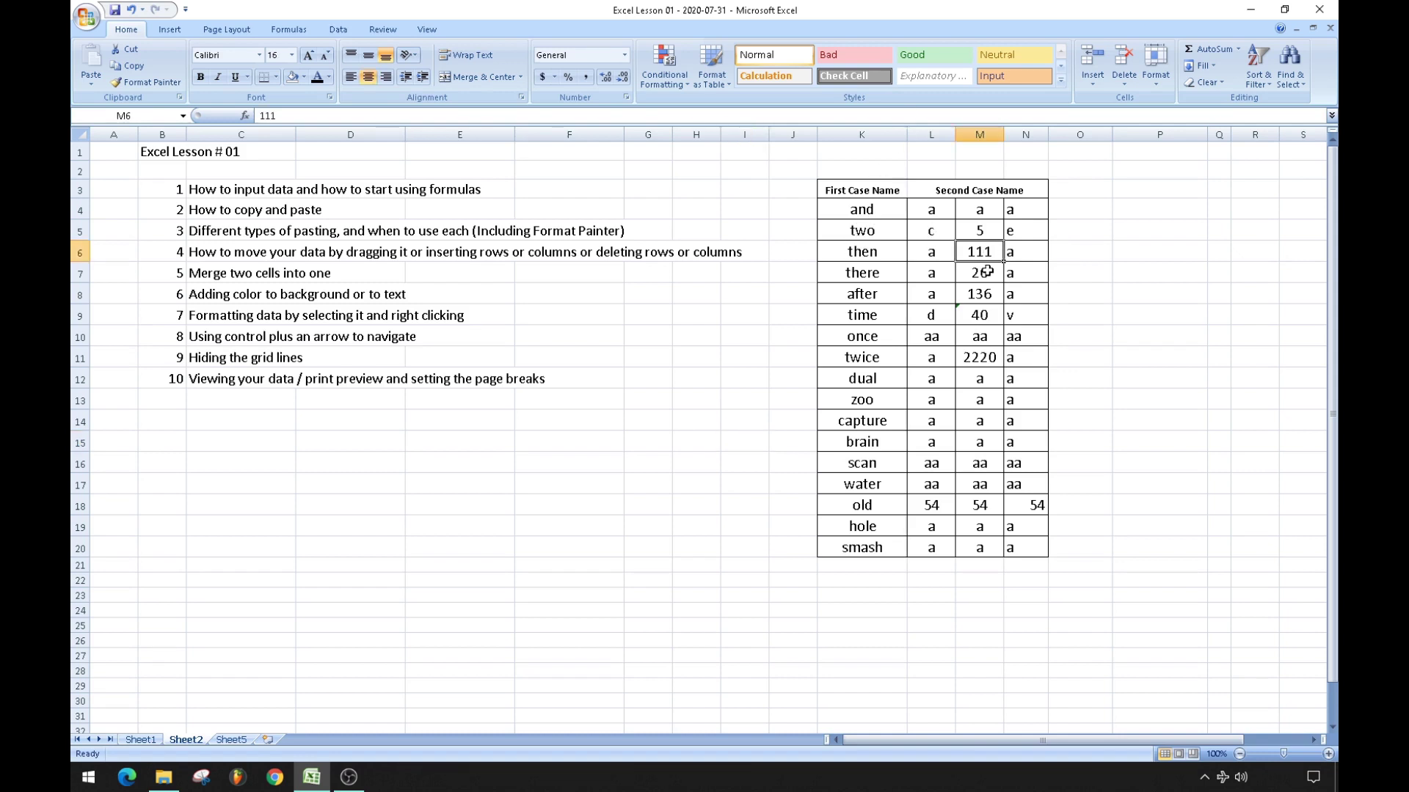
{"action": "key", "text": "Up"}
{"action": "key", "text": "Up"}
{"action": "key", "text": "Down"}
{"action": "key", "text": "Down"}
{"action": "key", "text": "Down"}
{"action": "key", "text": "Down"}
{"action": "key", "text": "Down"}
{"action": "key", "text": "Up"}
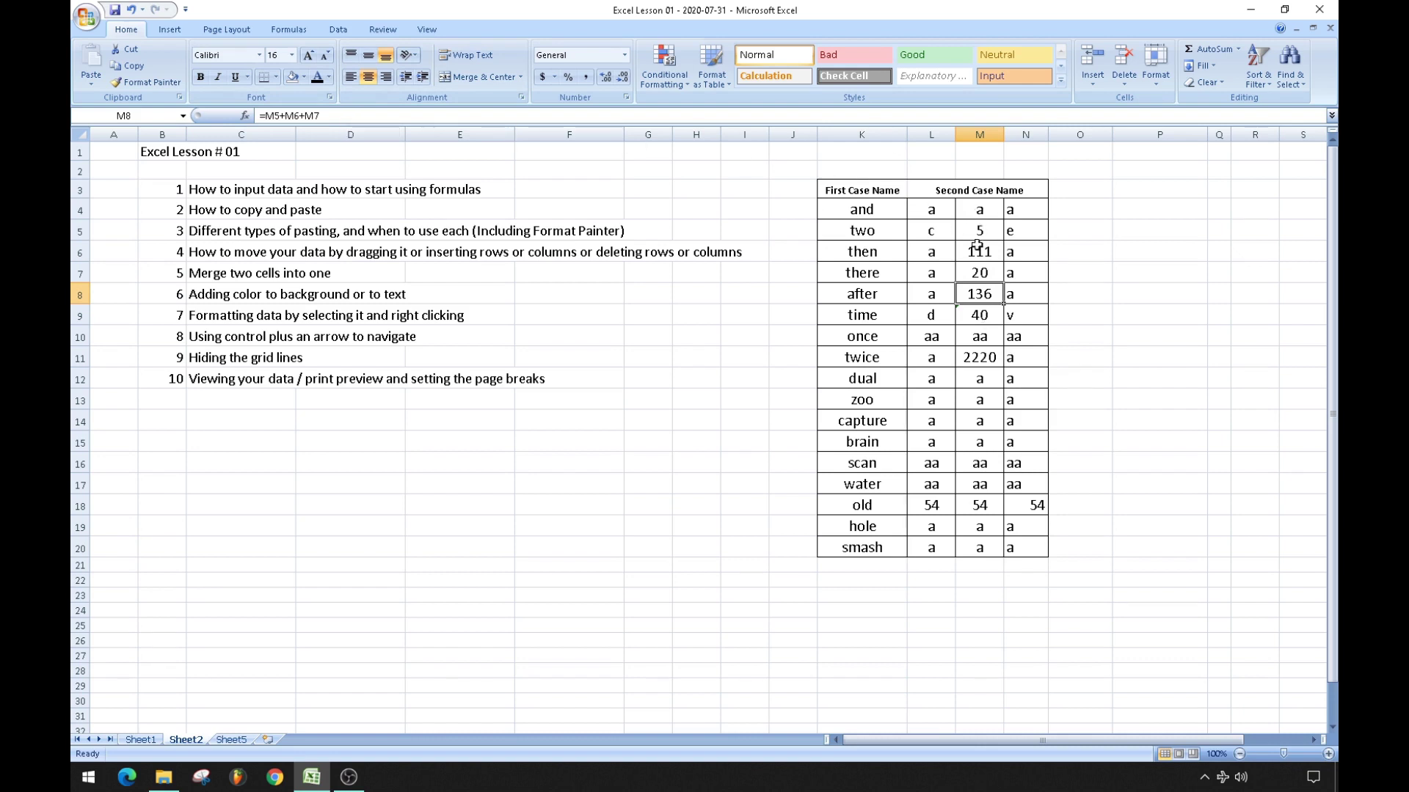
{"action": "left_click", "coordinate": [696, 396]}
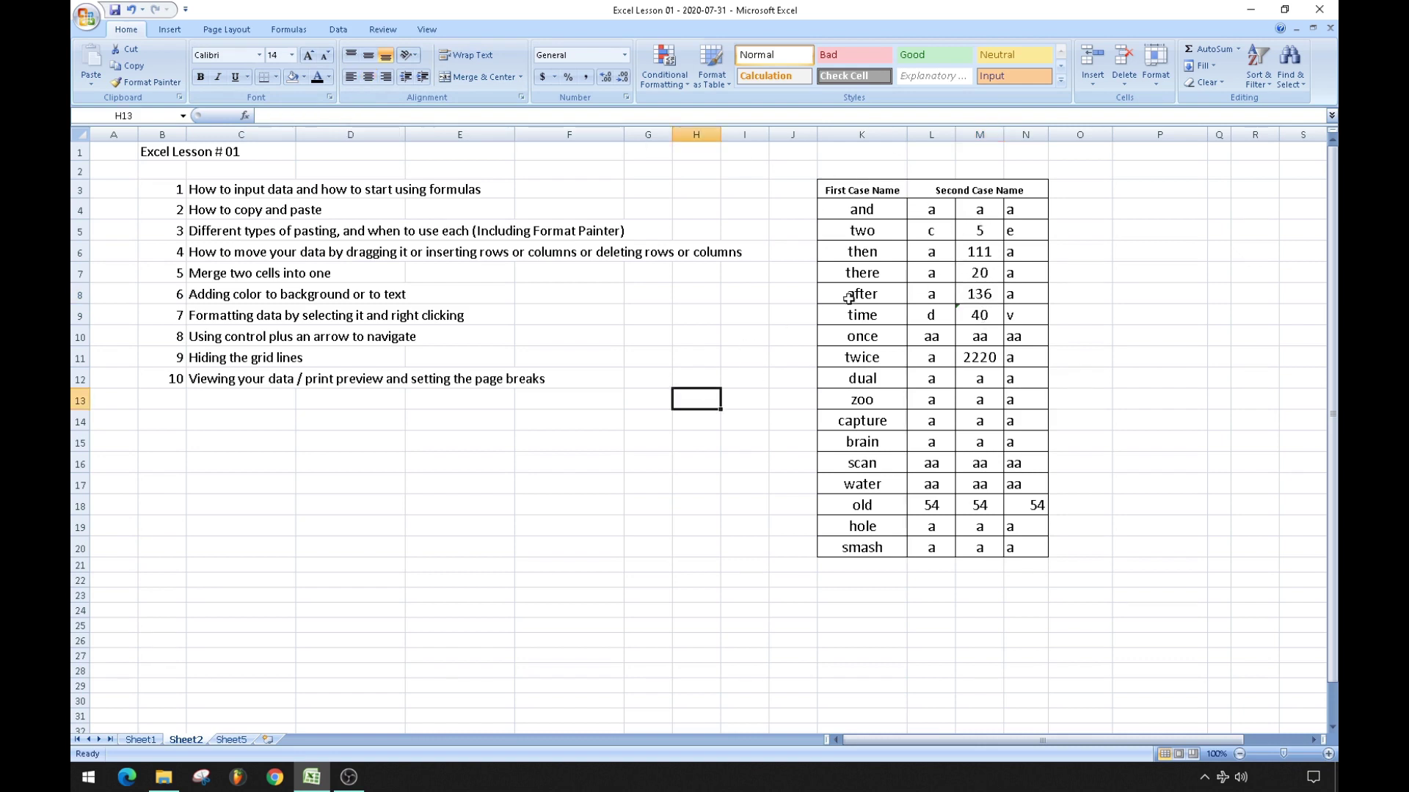
{"action": "left_click_drag", "start_coordinate": [979, 210], "coordinate": [996, 538]}
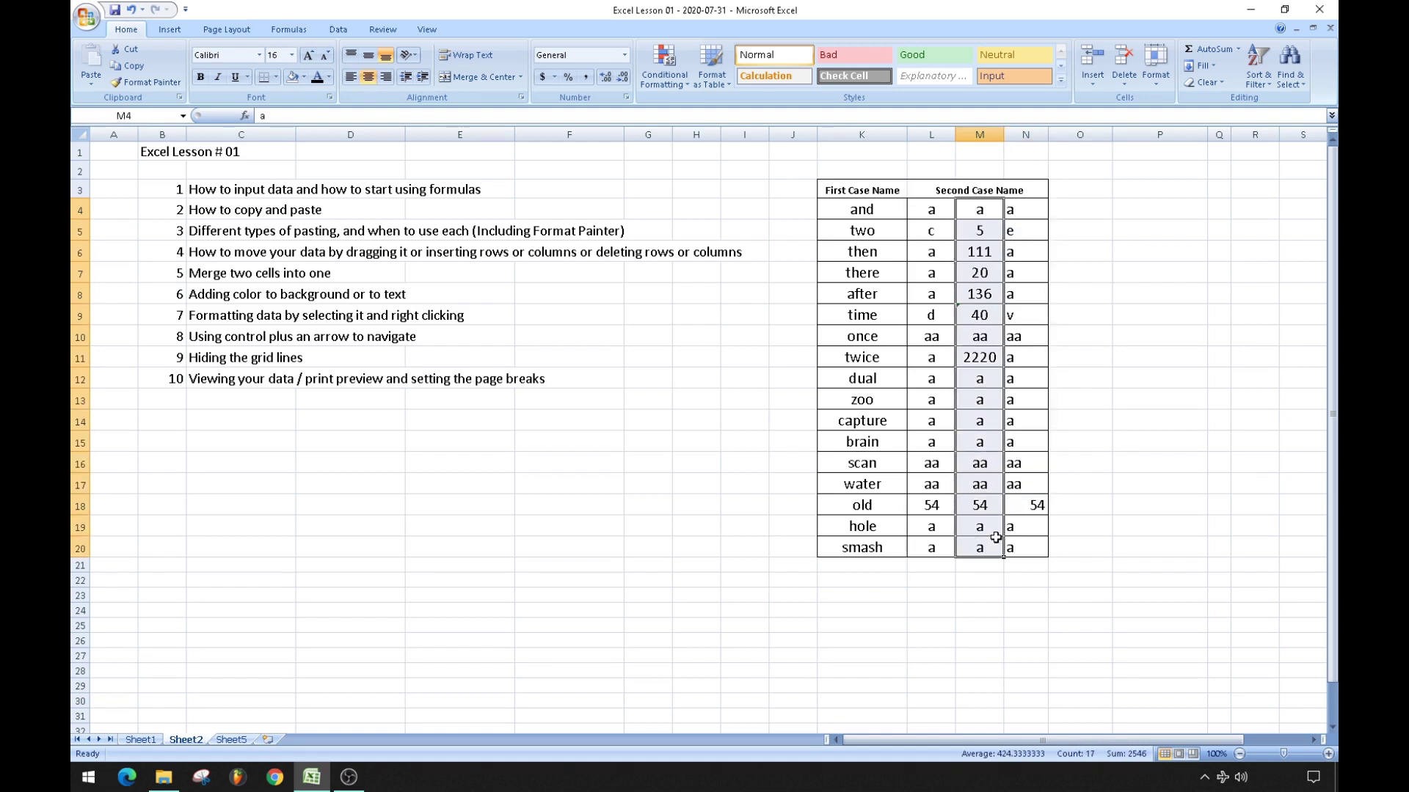
{"action": "key", "text": "ctrl+c"}
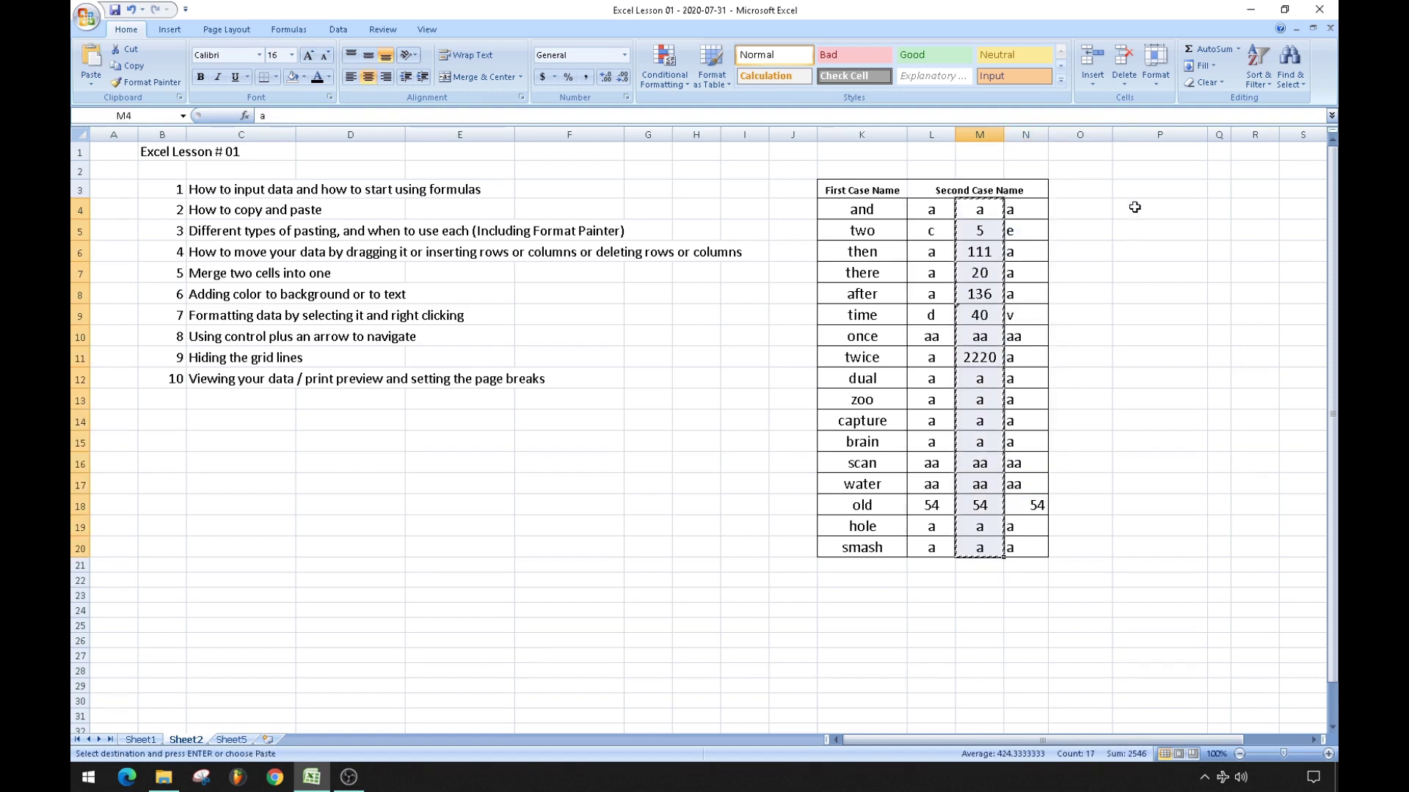
Paste M4:M20 into P4 as values only with Paste Special.
{"action": "left_click", "coordinate": [1134, 207]}
{"action": "right_click", "coordinate": [1134, 208]}
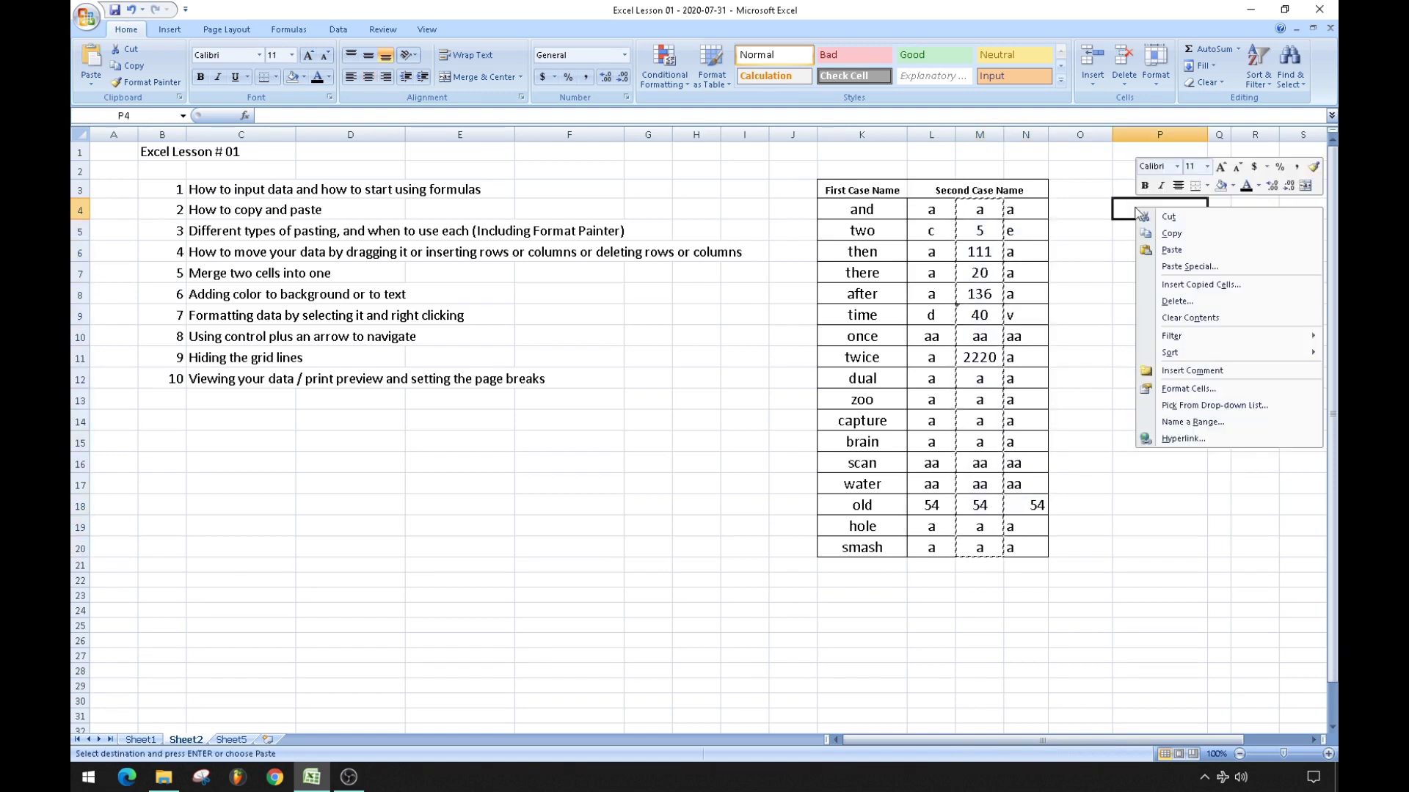
{"action": "left_click", "coordinate": [1222, 267]}
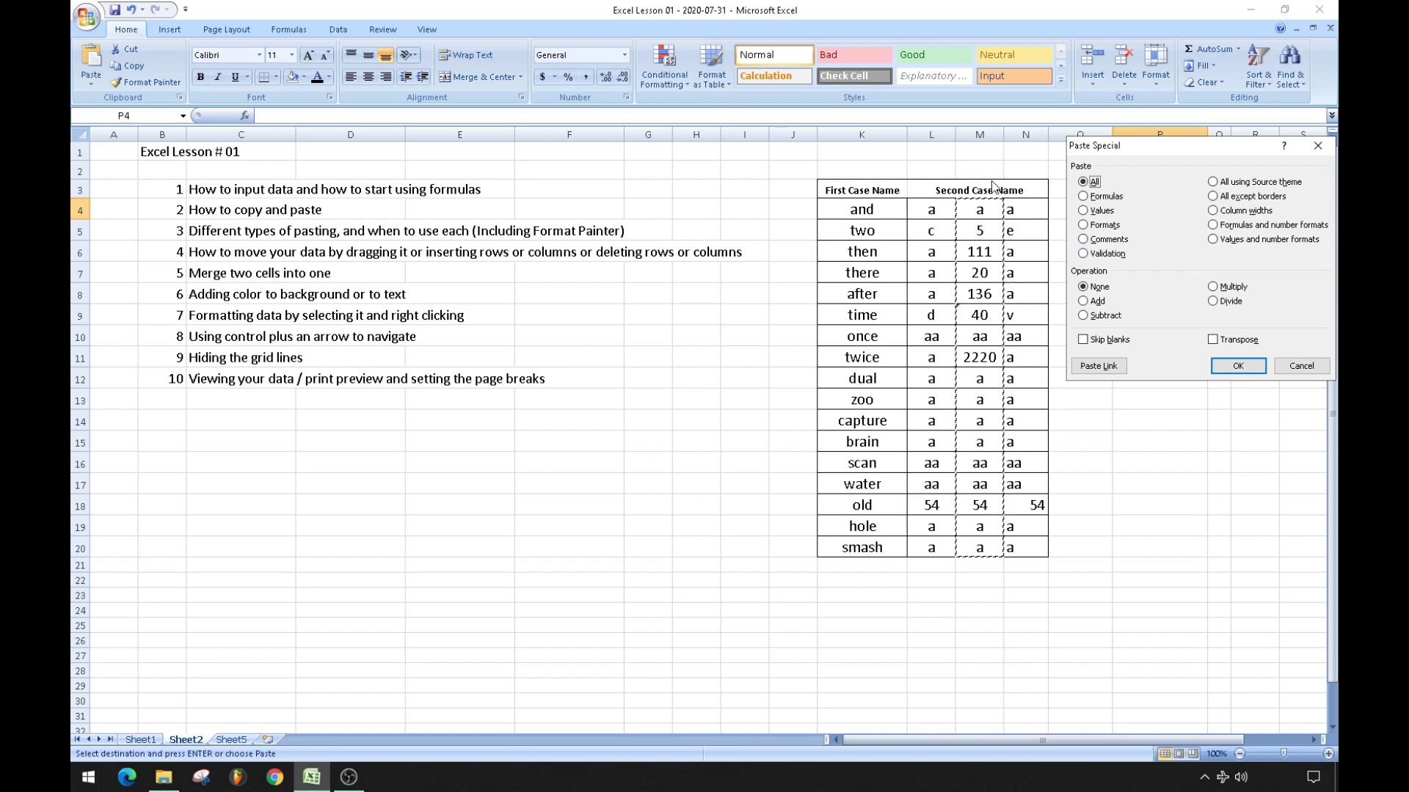
{"action": "left_click", "coordinate": [1084, 210]}
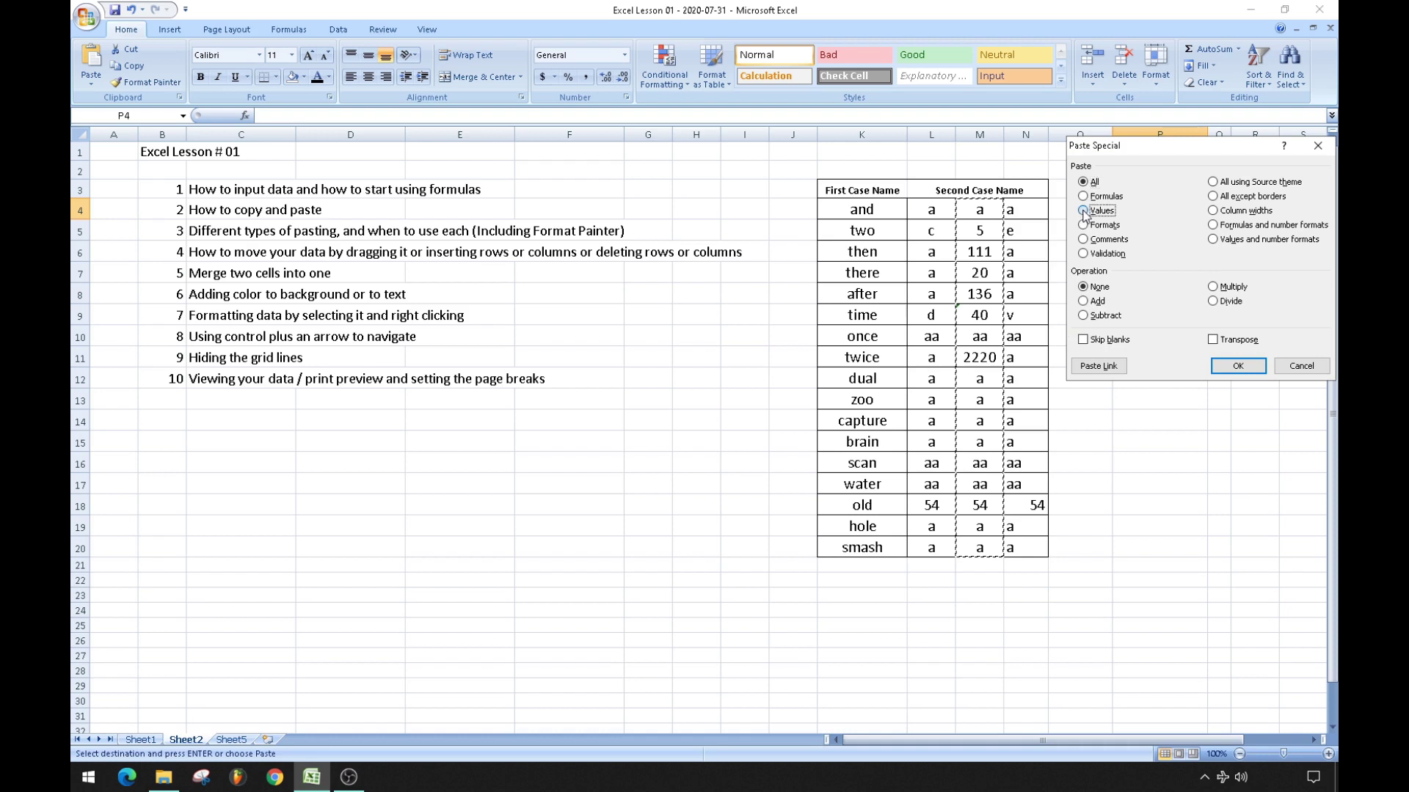
{"action": "left_click", "coordinate": [1238, 366]}
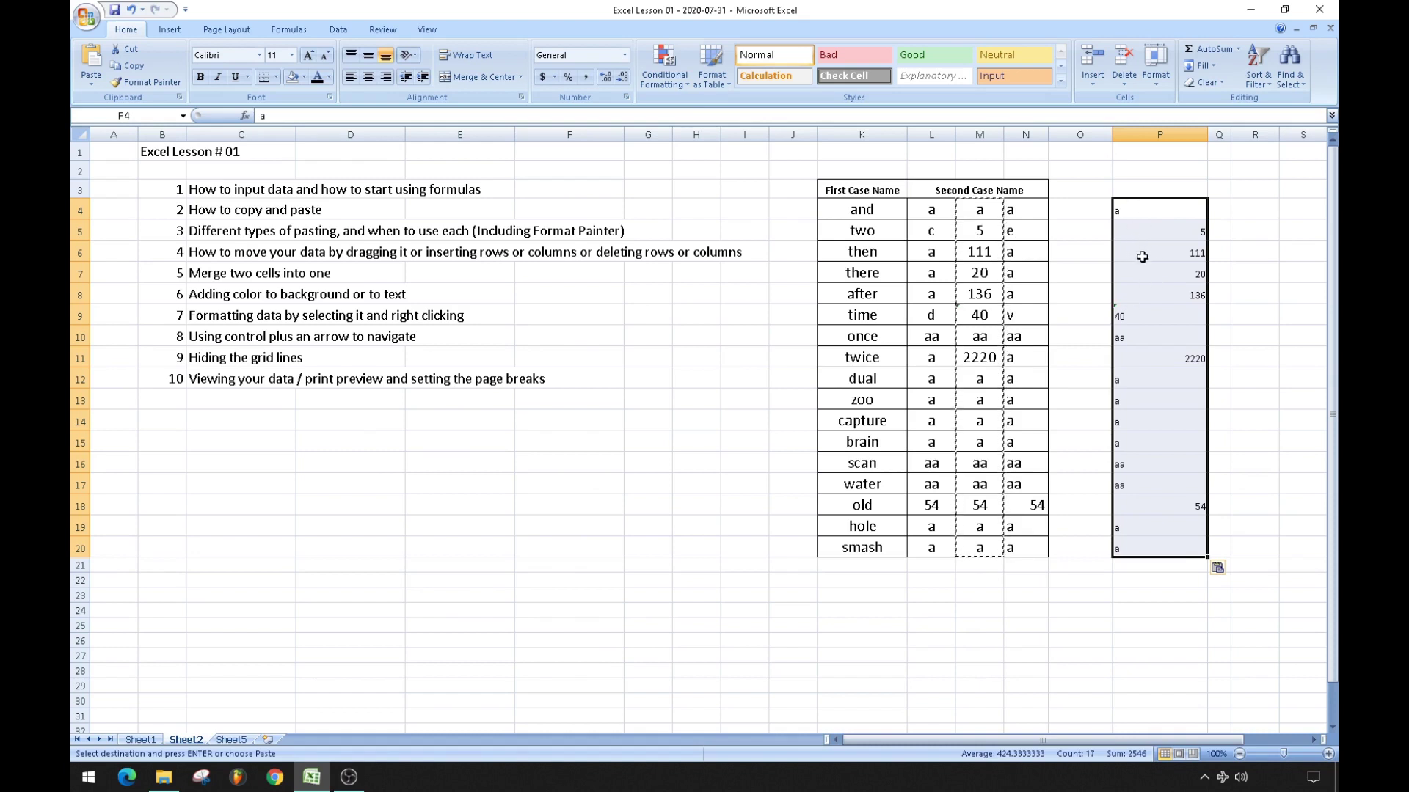
Compare pasted values 111, 136 and 2220 in column P with column M's originals and formulas.
{"action": "left_click", "coordinate": [1143, 253]}
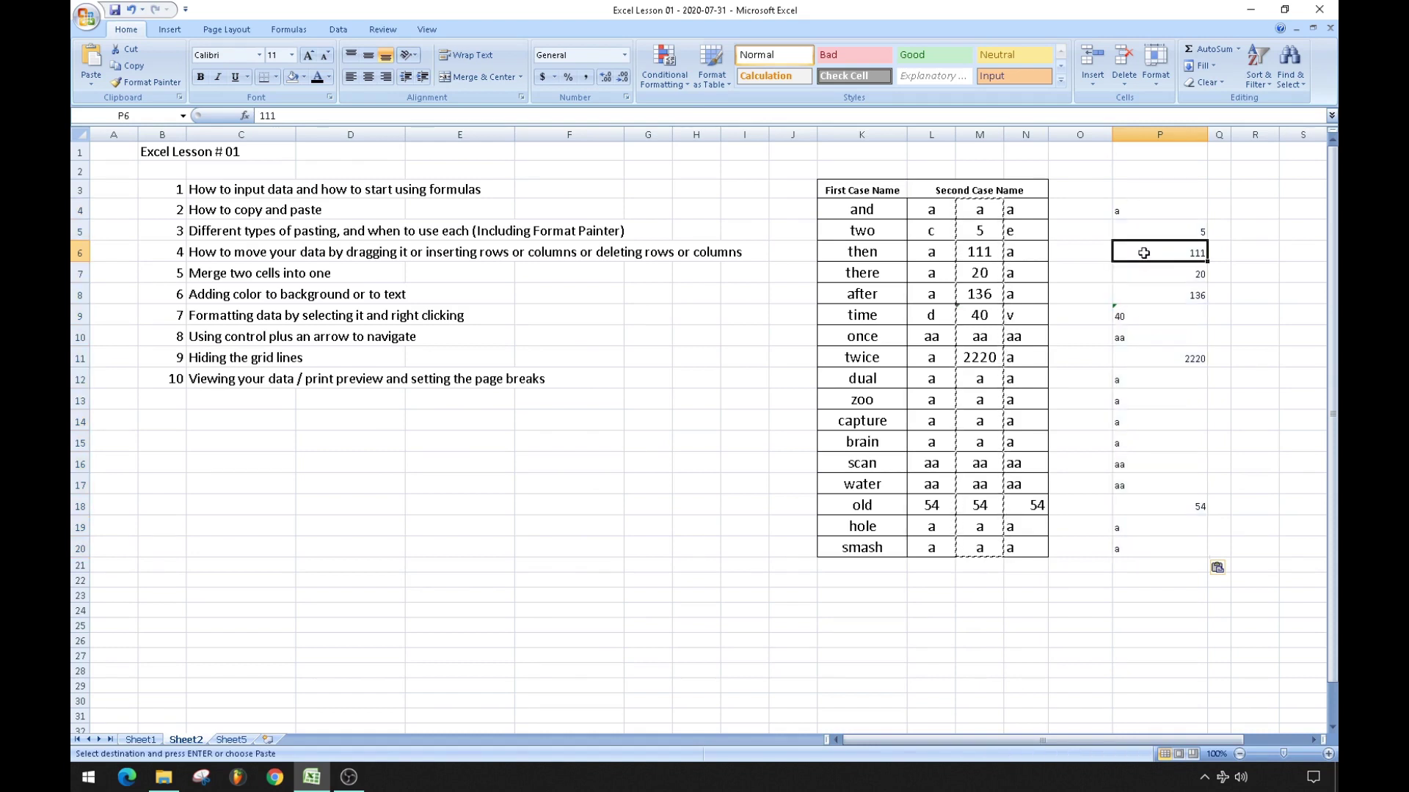
{"action": "left_click", "coordinate": [991, 253]}
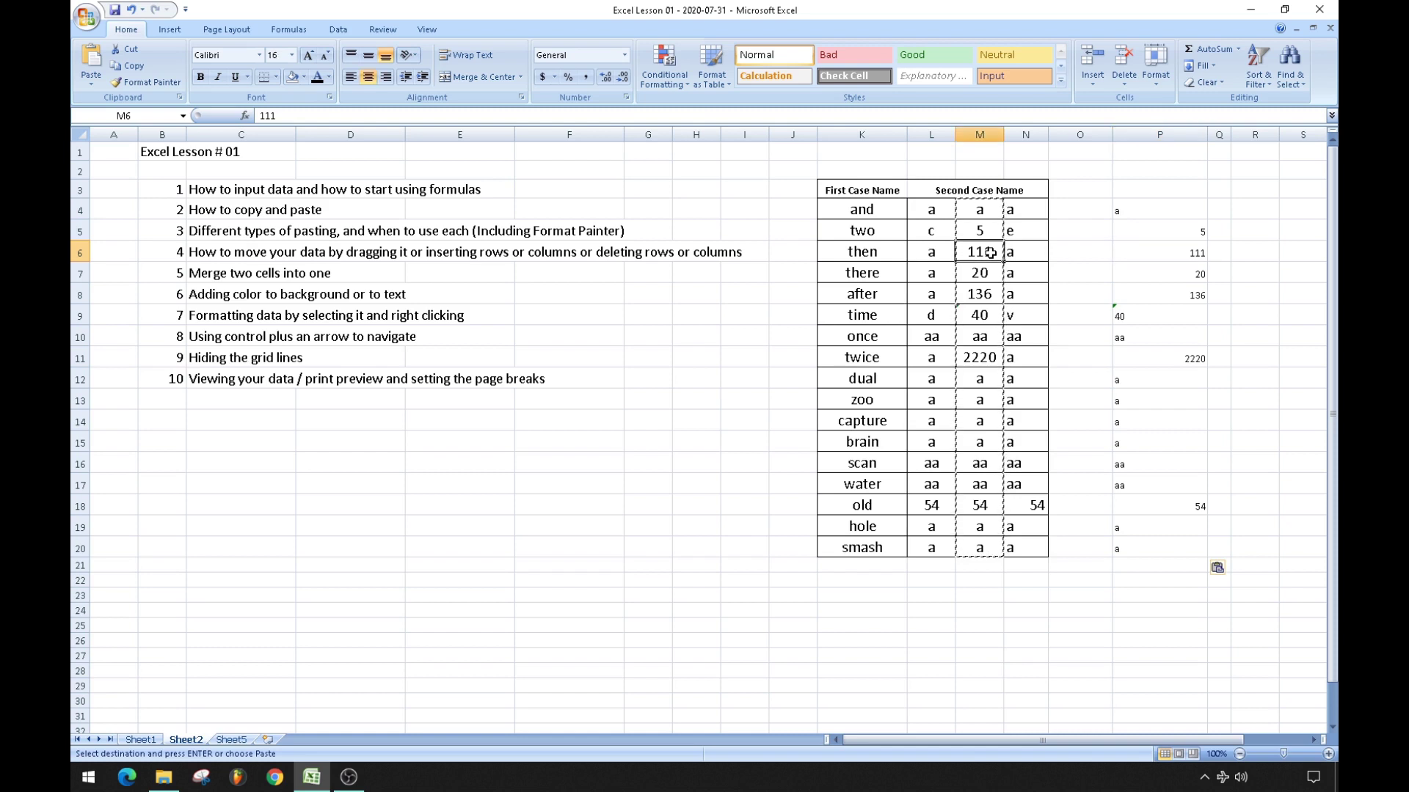
{"action": "left_click", "coordinate": [989, 272]}
{"action": "key", "text": "Down"}
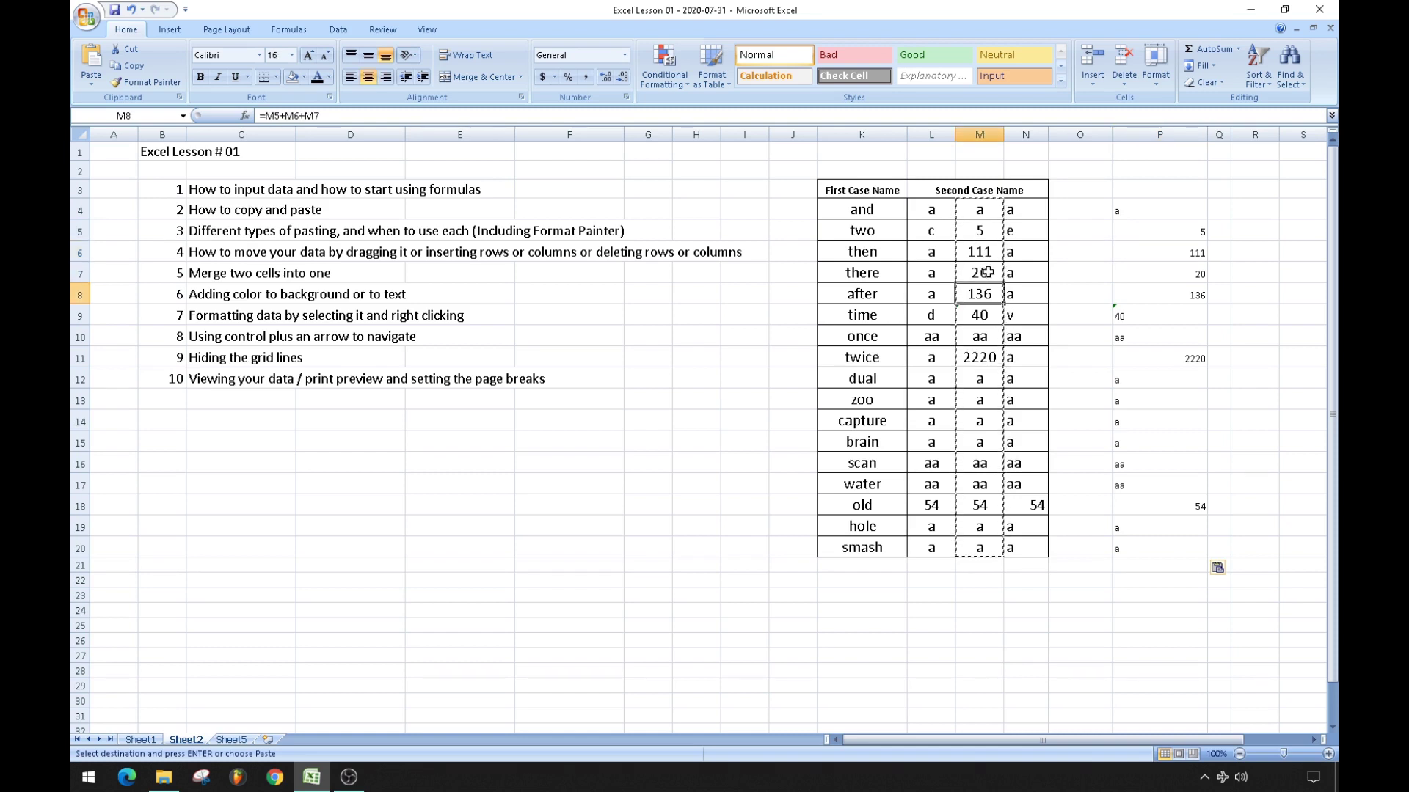
{"action": "key", "text": "Right"}
{"action": "key", "text": "Right"}
{"action": "key", "text": "Right"}
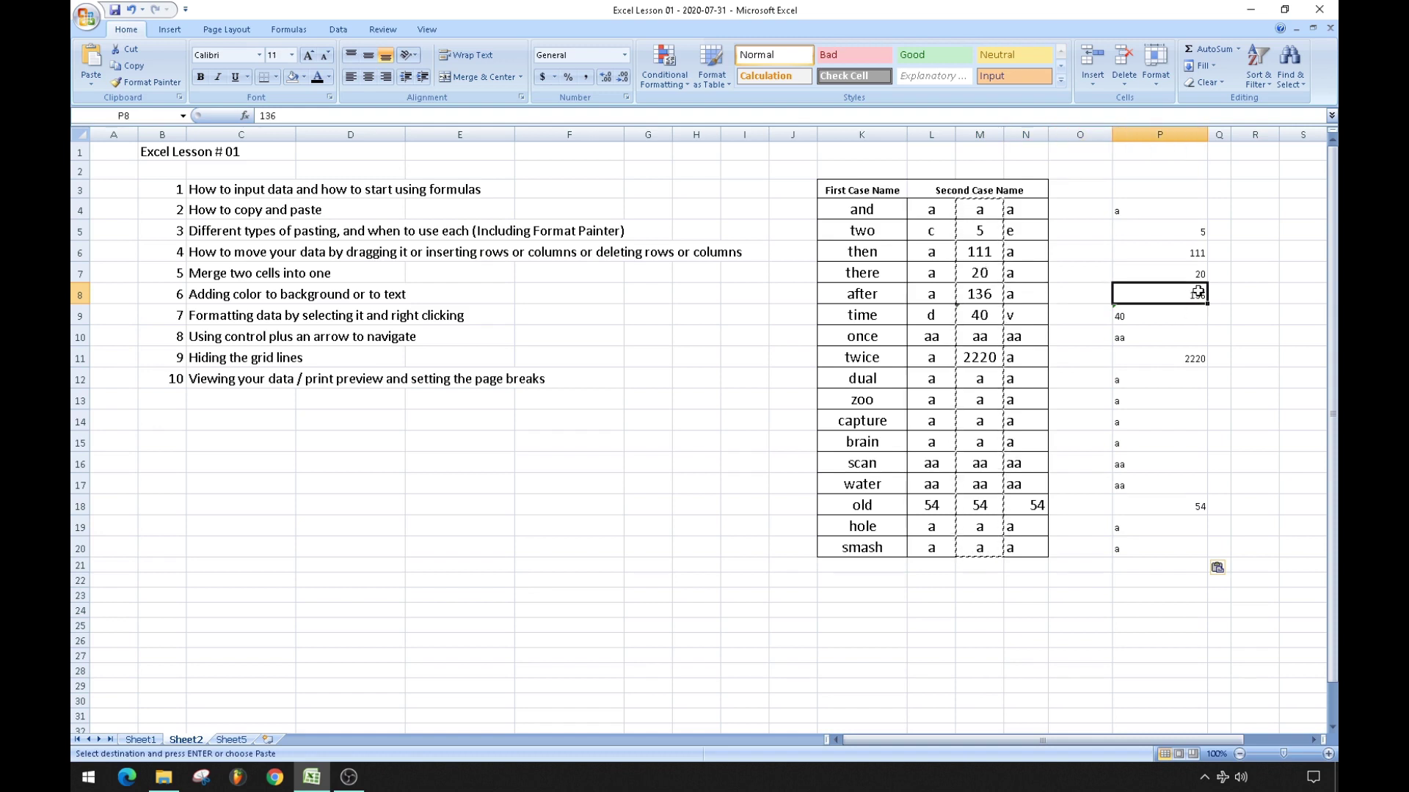
{"action": "left_click", "coordinate": [990, 357]}
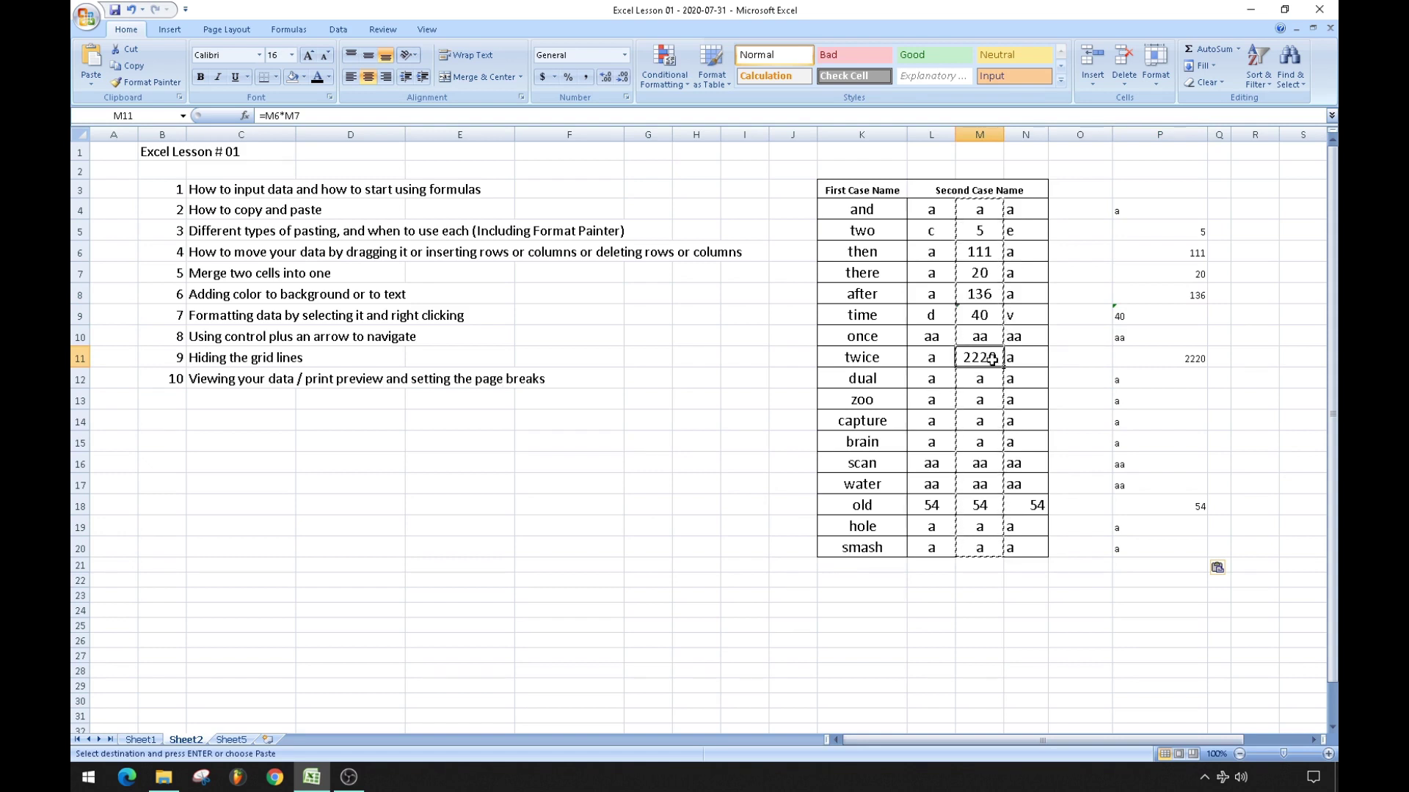
{"action": "left_click", "coordinate": [1180, 358]}
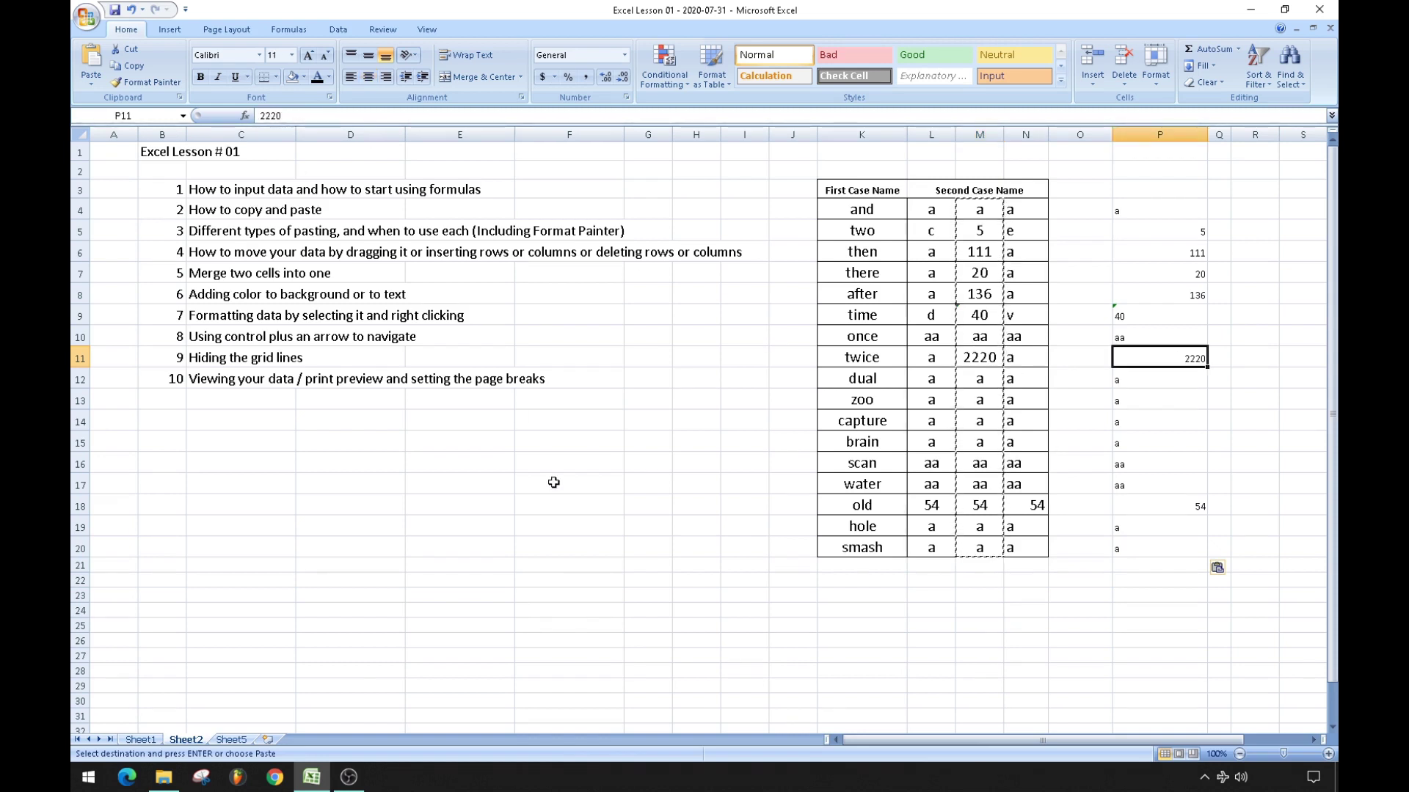
Undo the values paste so column P is empty again.
{"action": "left_click", "coordinate": [608, 502]}
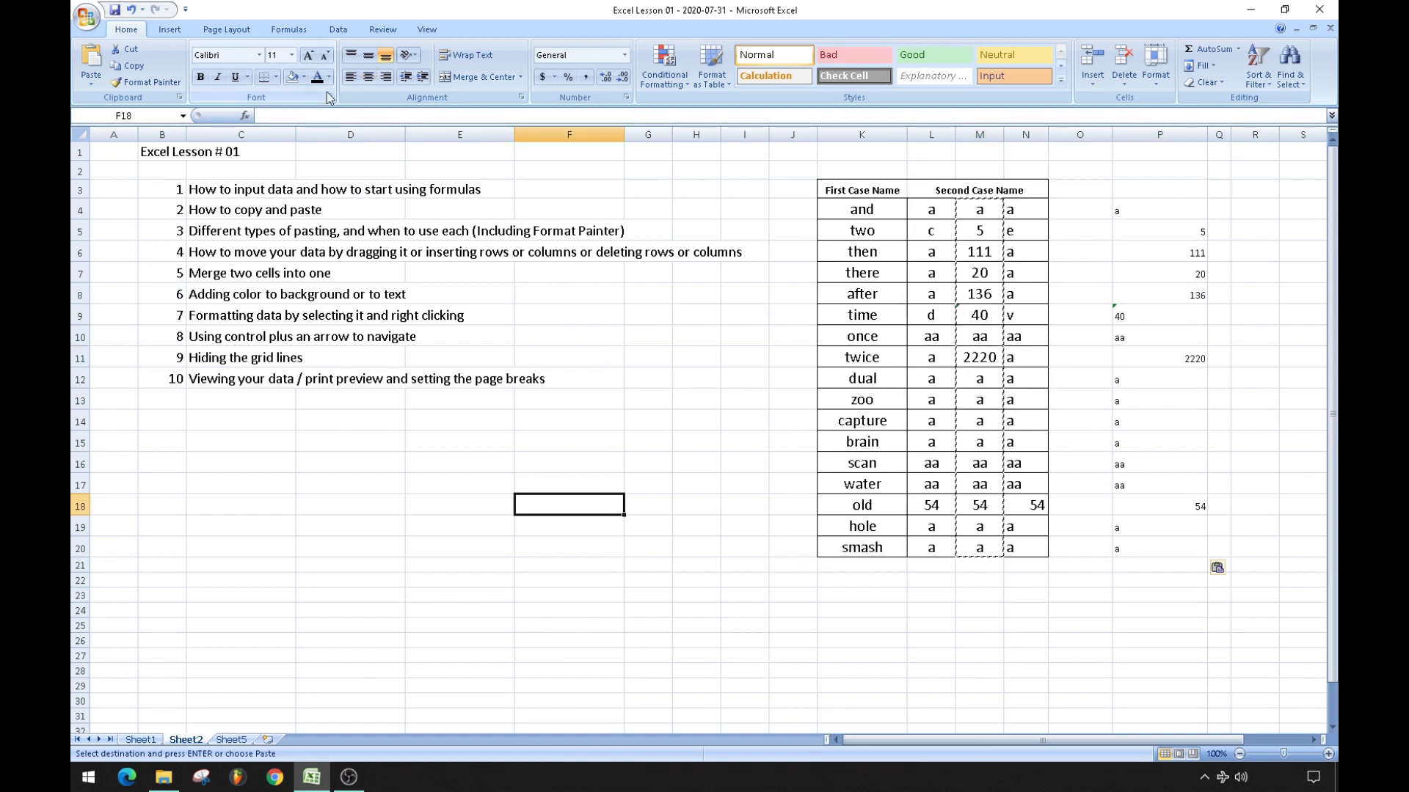
{"action": "left_click", "coordinate": [132, 10]}
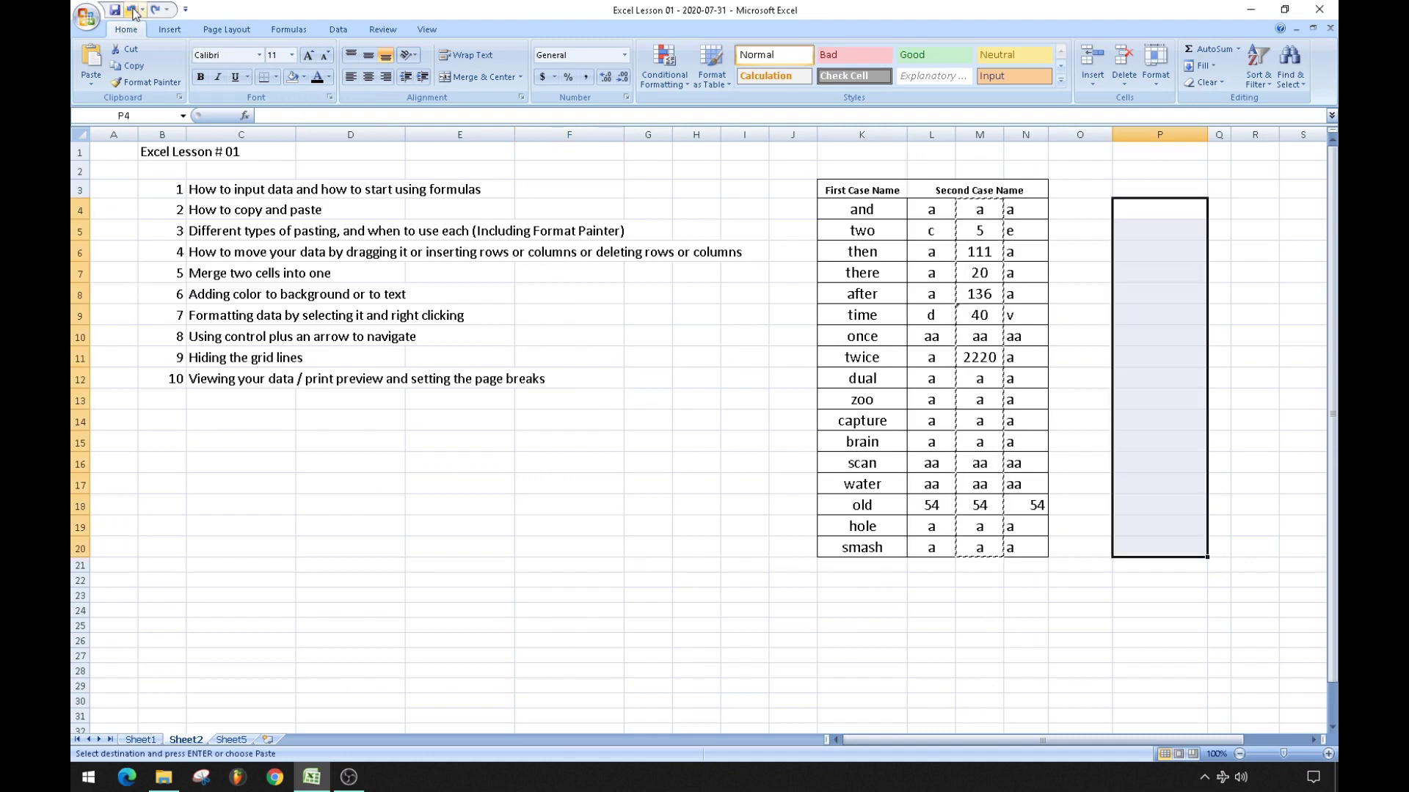
{"action": "left_click", "coordinate": [679, 402]}
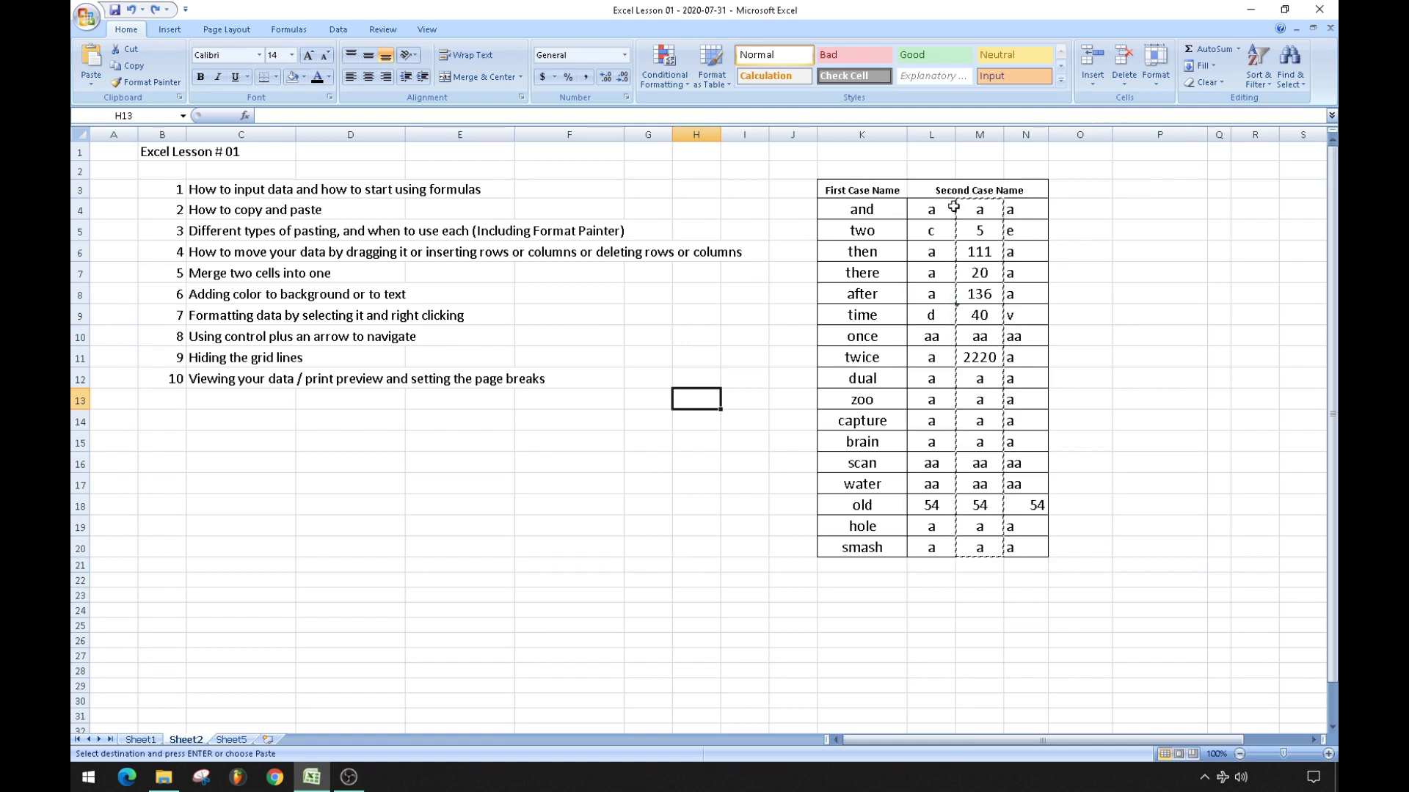
Fill the Second Case Name column M4:M20 with light blue.
{"action": "left_click_drag", "start_coordinate": [972, 211], "coordinate": [984, 543]}
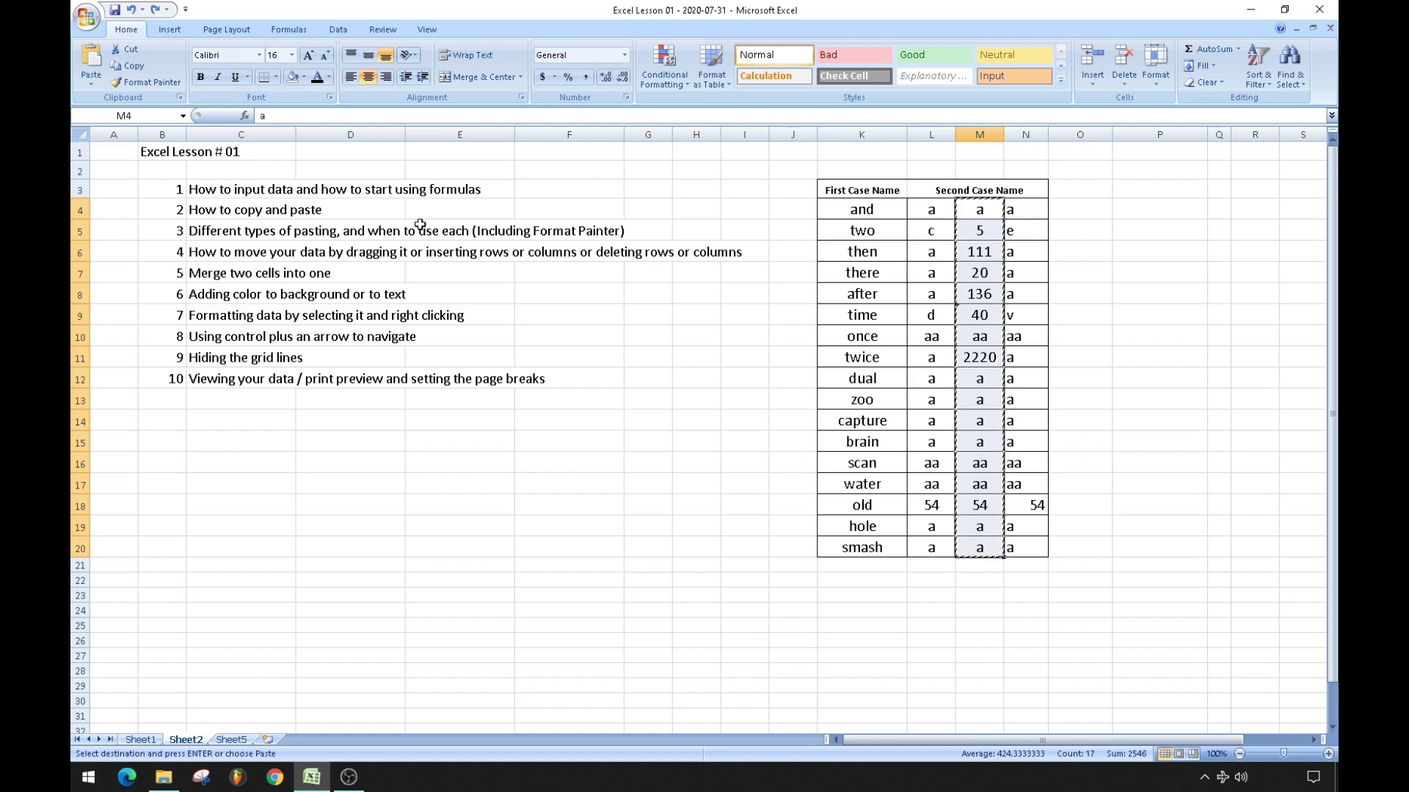
{"action": "left_click", "coordinate": [308, 77]}
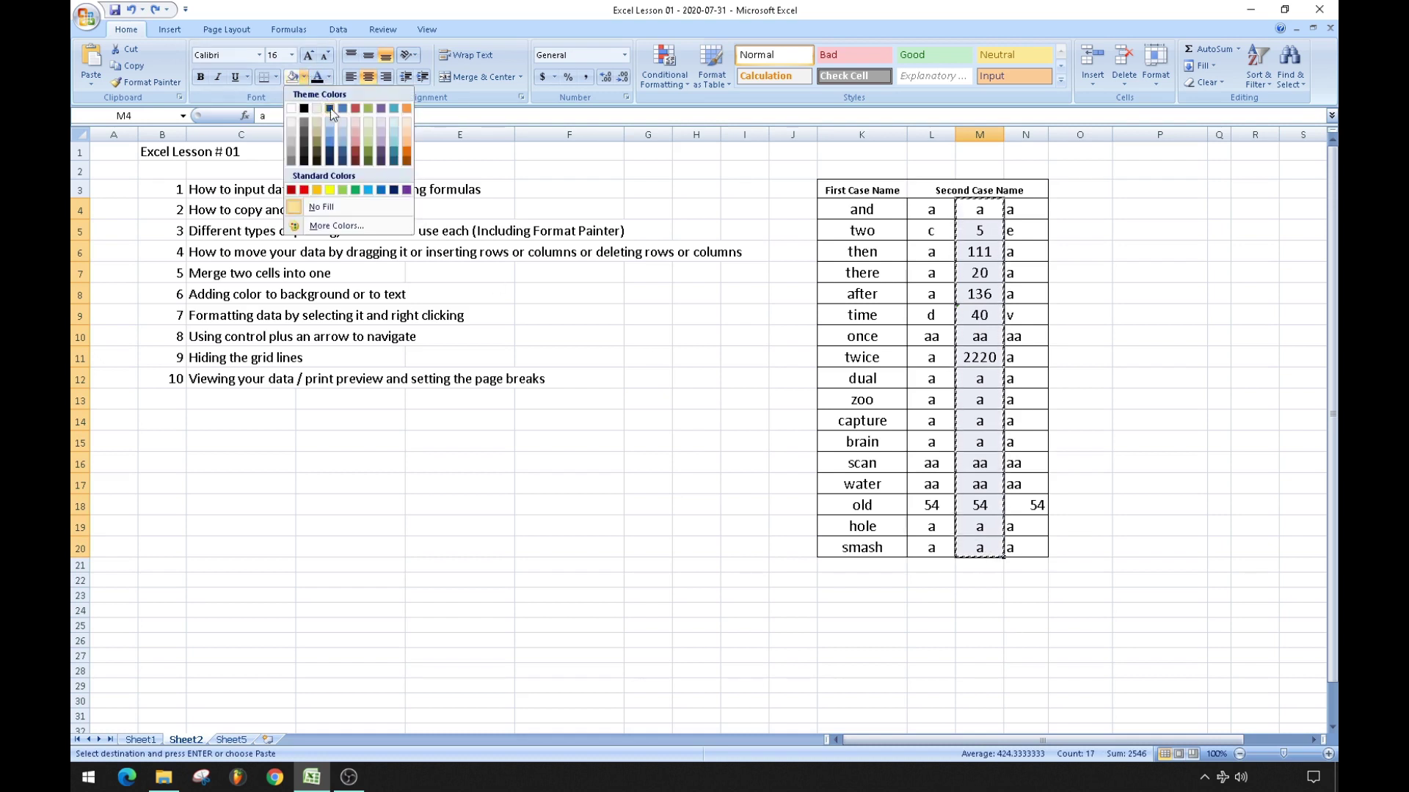
{"action": "left_click", "coordinate": [327, 133]}
{"action": "left_click", "coordinate": [580, 464]}
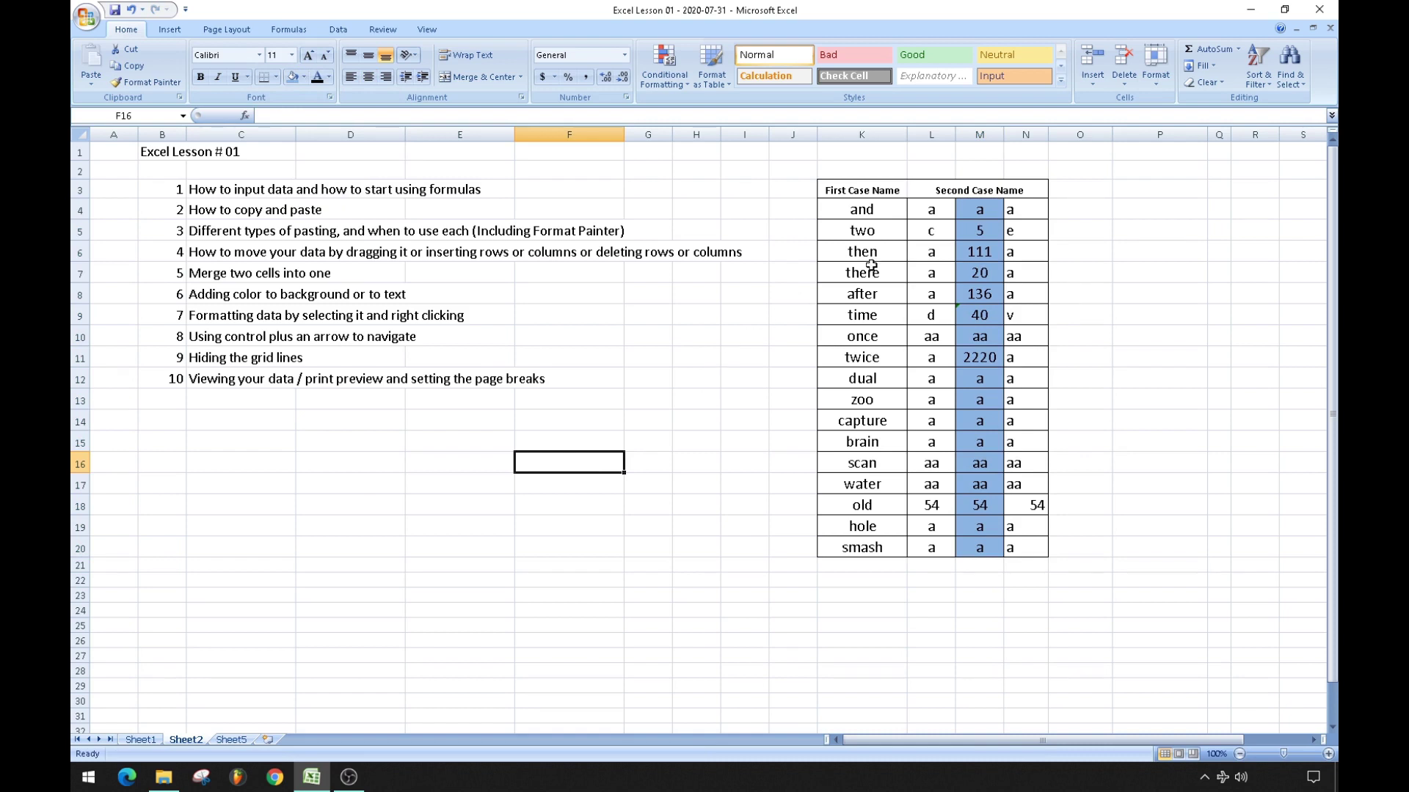
{"action": "left_click_drag", "start_coordinate": [980, 210], "coordinate": [980, 546]}
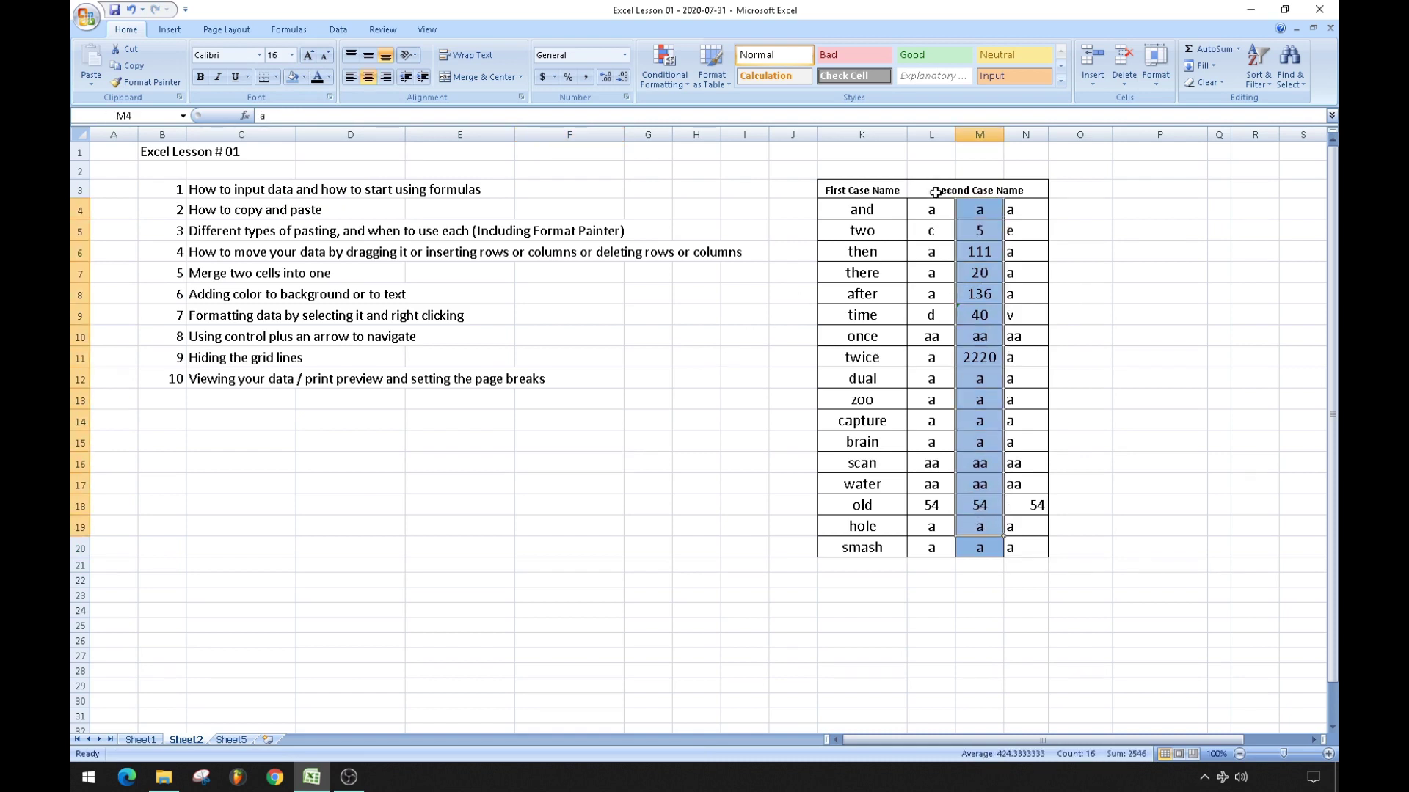
Copy L4:N10 and paste only its formatting into P4:R10.
{"action": "left_click_drag", "start_coordinate": [930, 203], "coordinate": [1042, 337]}
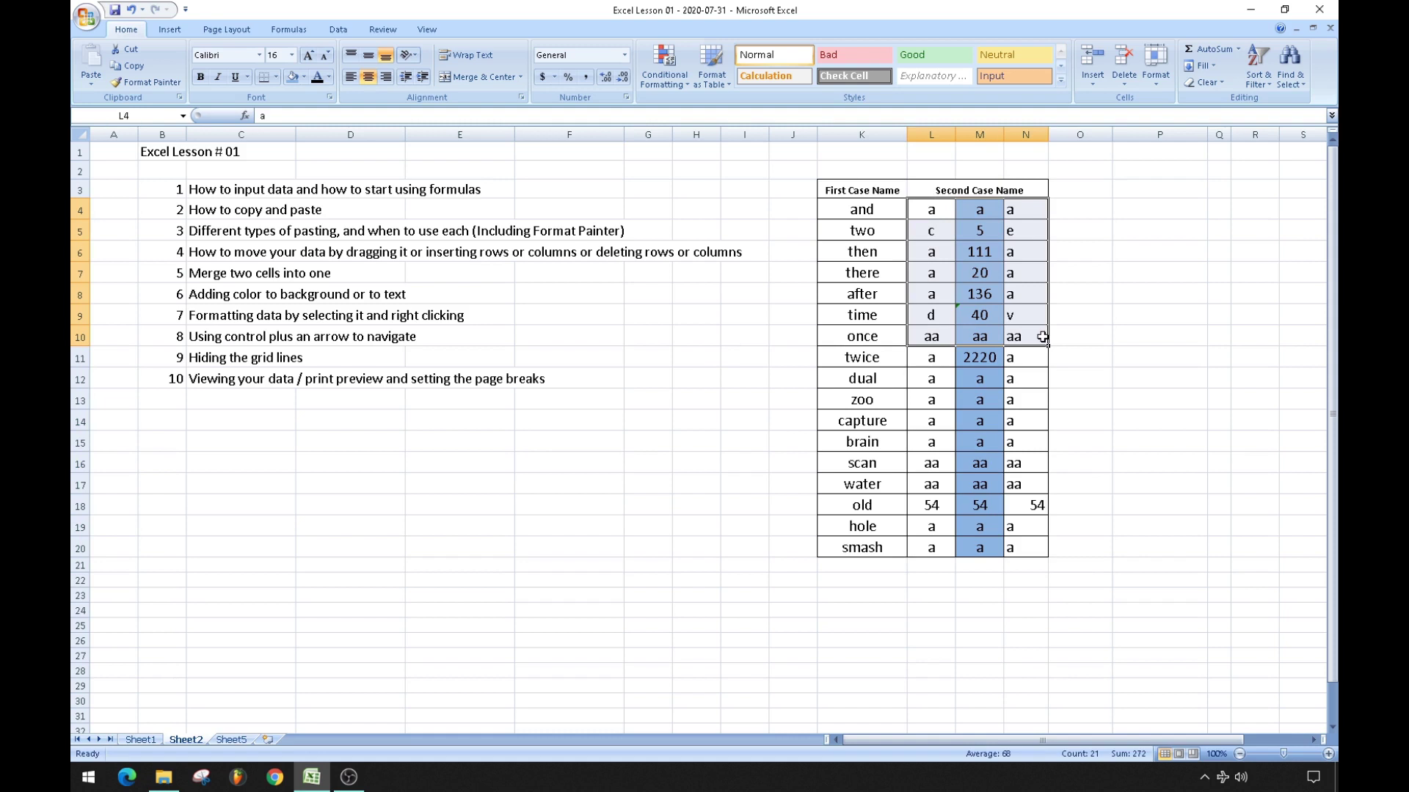
{"action": "key", "text": "ctrl+c"}
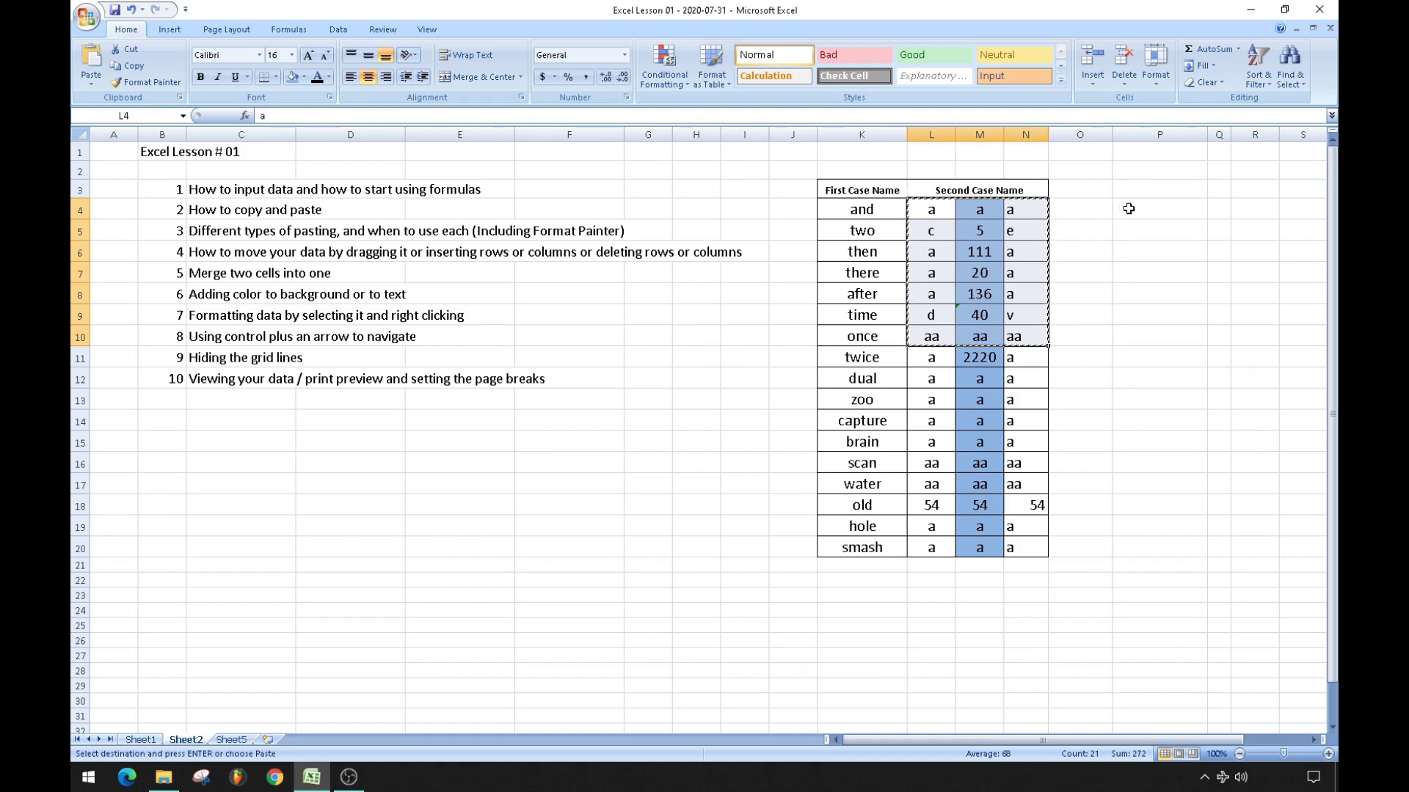
{"action": "left_click", "coordinate": [1131, 209]}
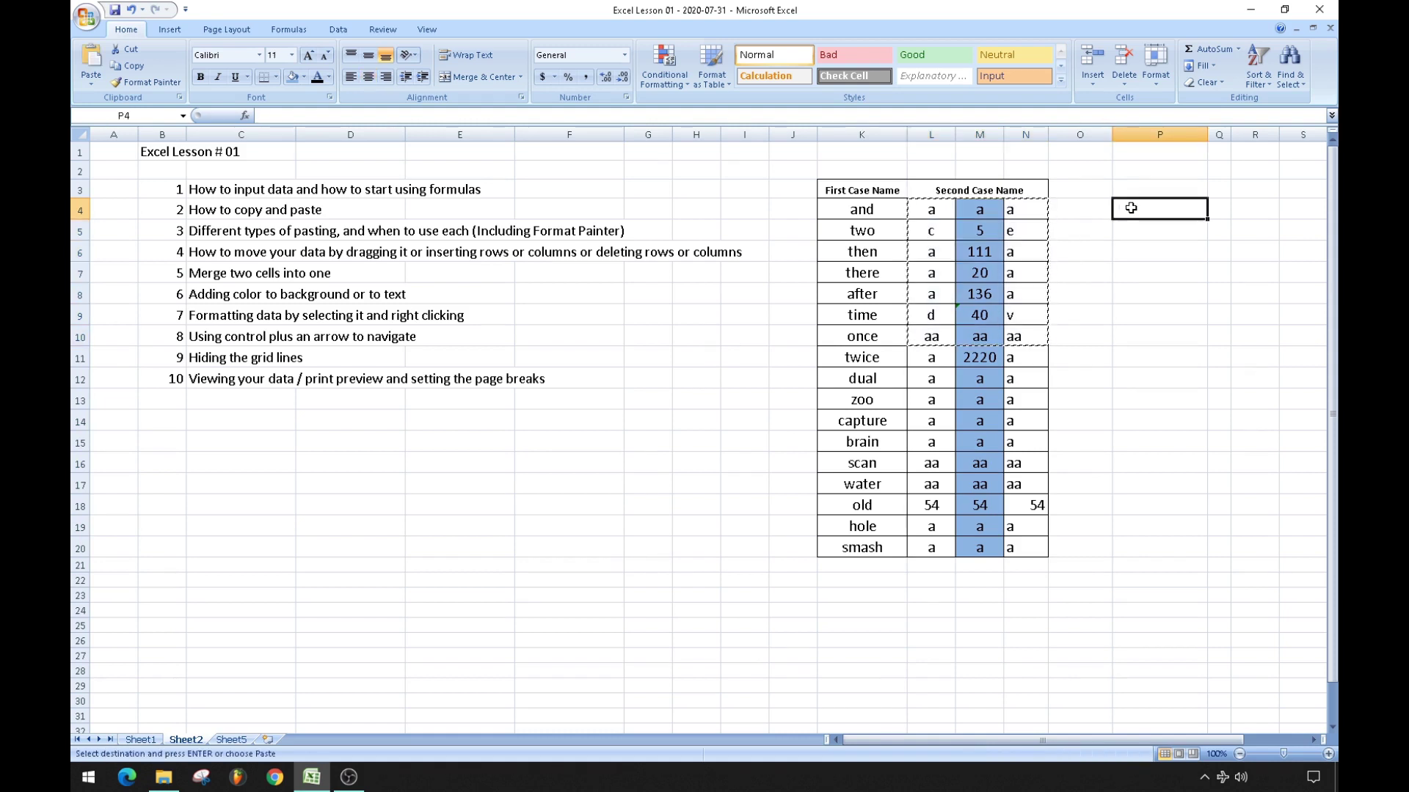
{"action": "right_click", "coordinate": [1133, 211]}
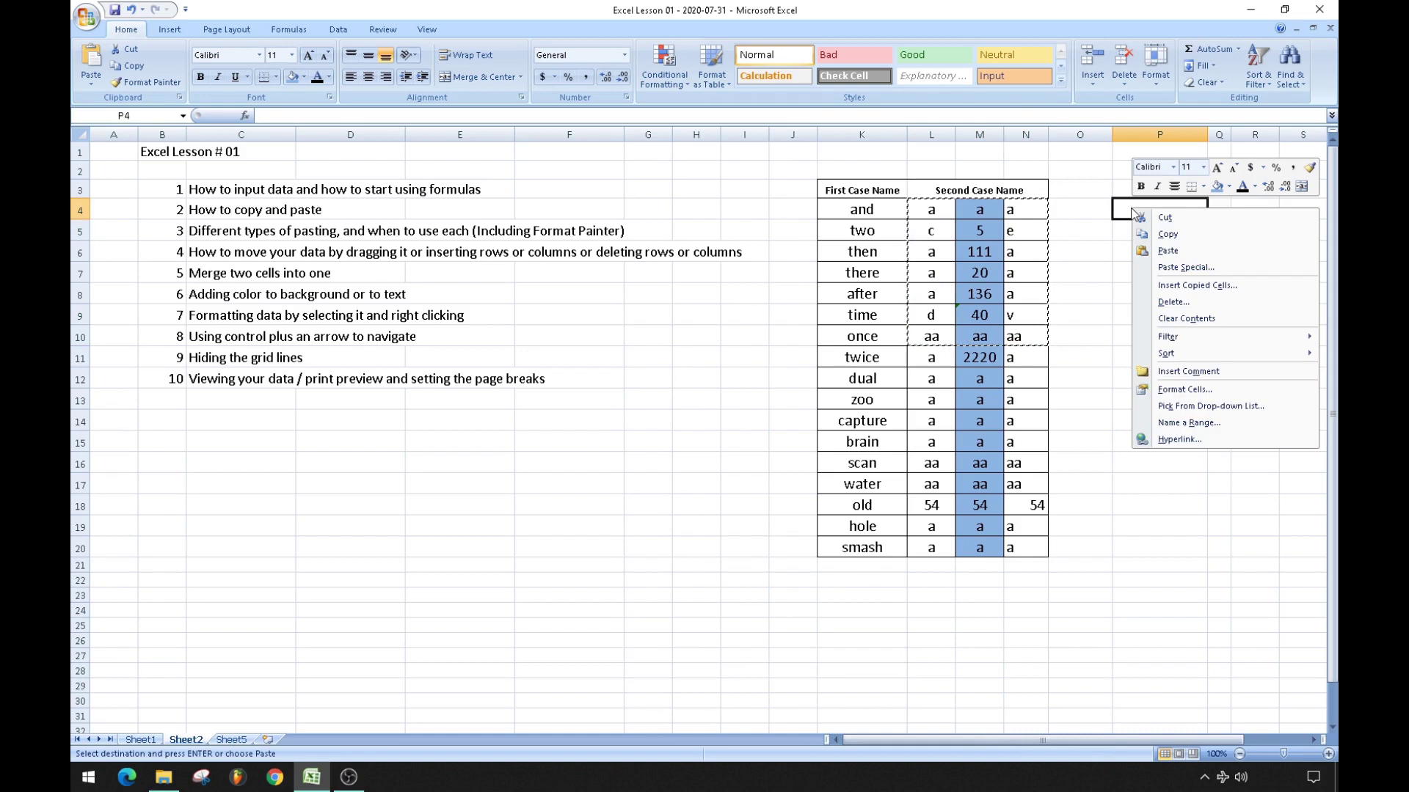
{"action": "left_click", "coordinate": [1195, 270]}
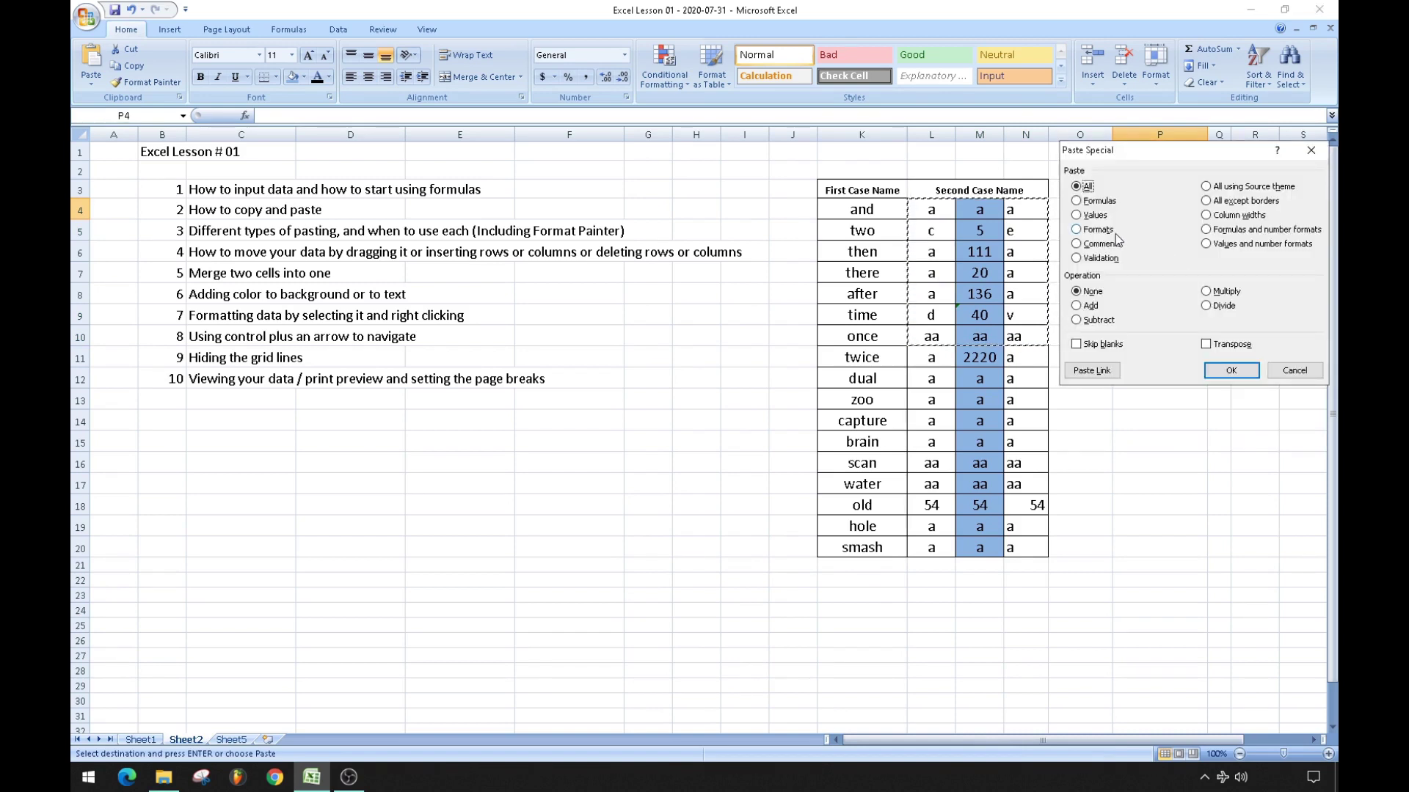
{"action": "left_click", "coordinate": [1077, 230]}
{"action": "left_click", "coordinate": [1229, 371]}
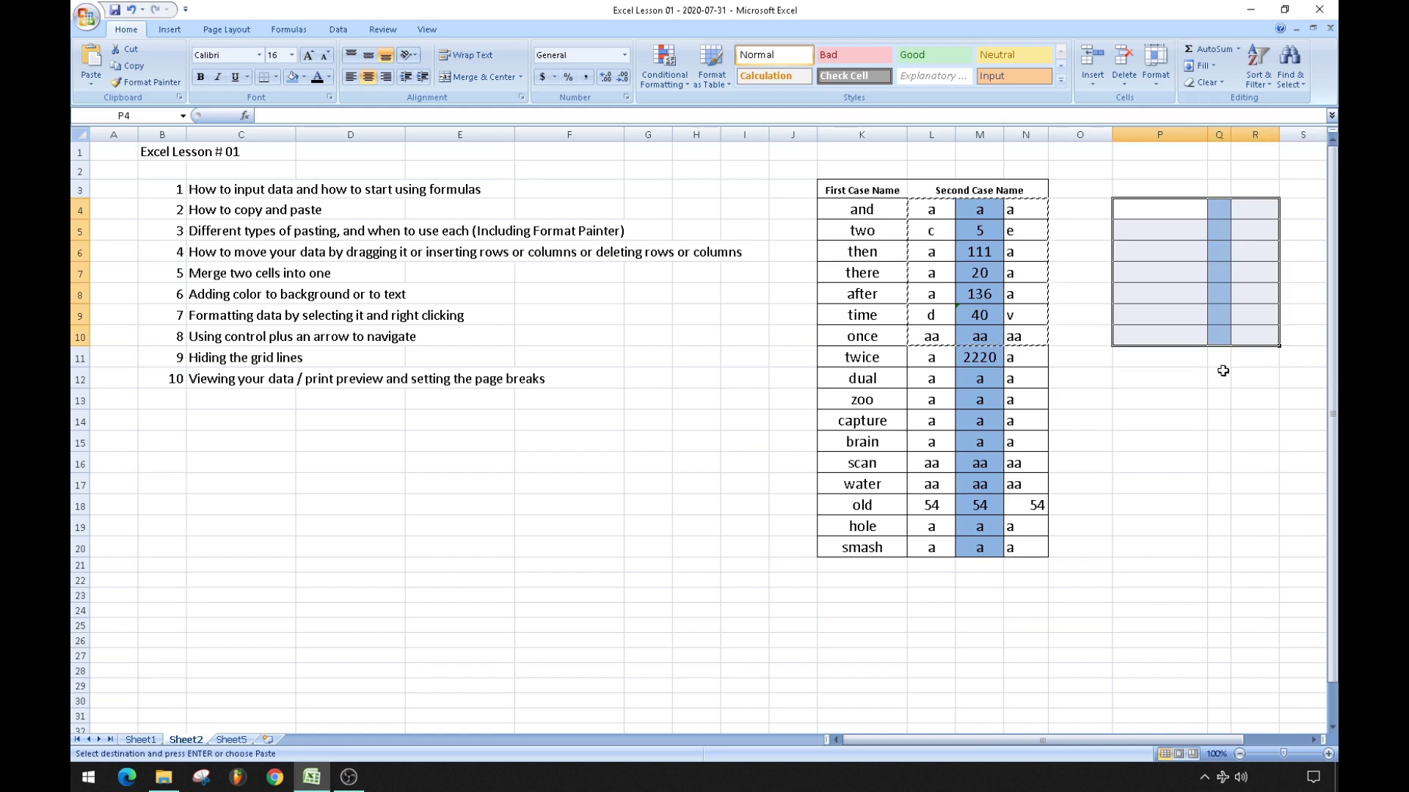
{"action": "left_click", "coordinate": [1222, 374]}
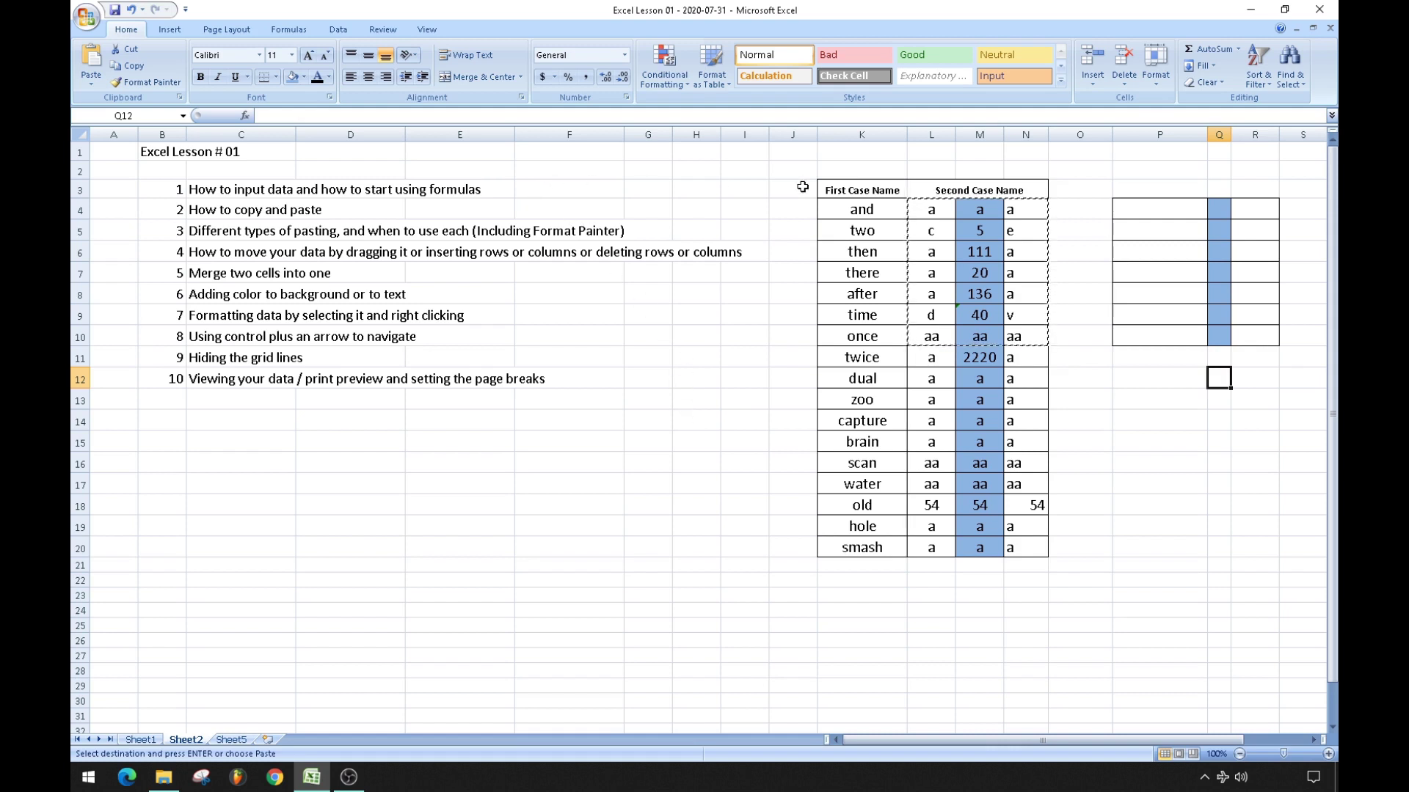
Use Format Painter to copy K4:N15's borders and shading onto the block at P12.
{"action": "left_click_drag", "start_coordinate": [868, 209], "coordinate": [1027, 442]}
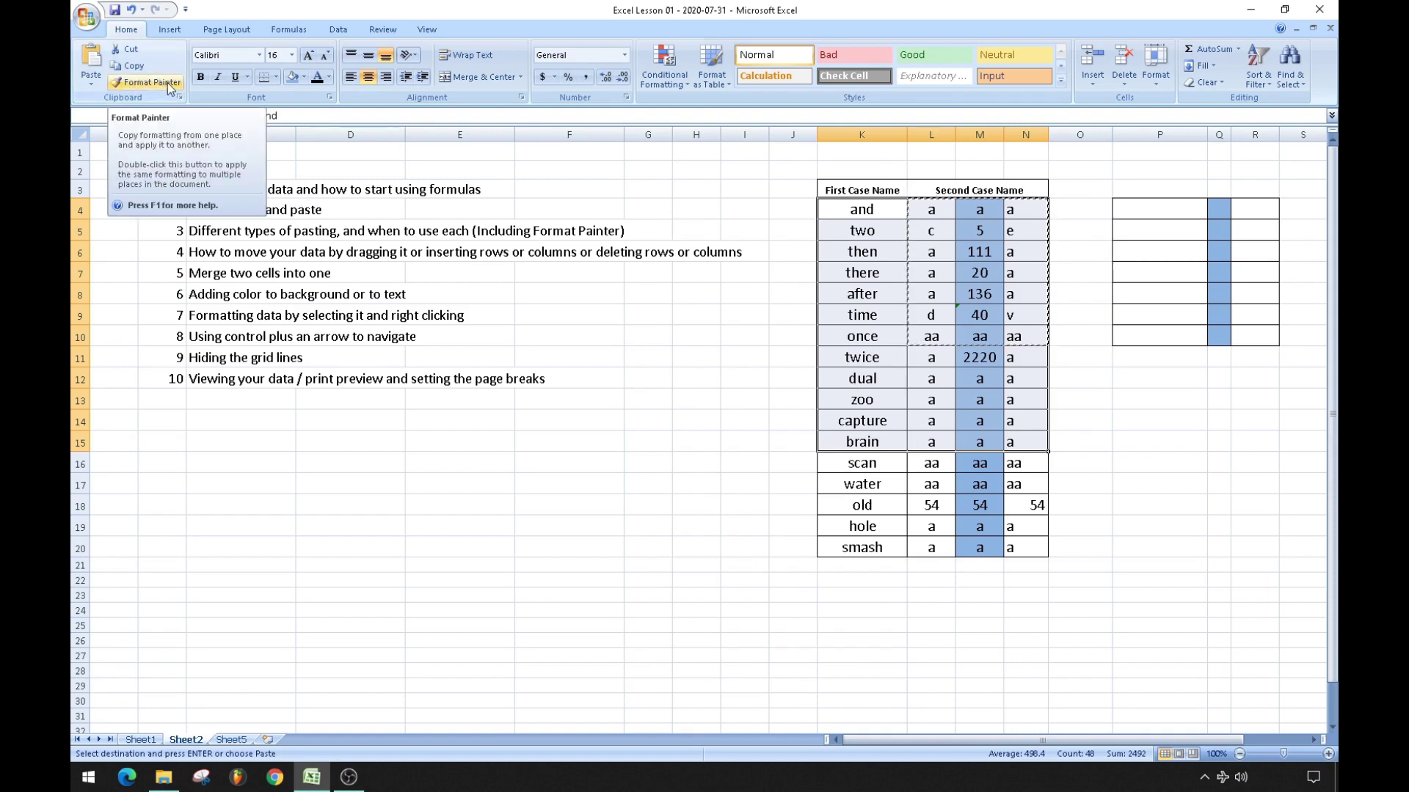
{"action": "left_click", "coordinate": [167, 82]}
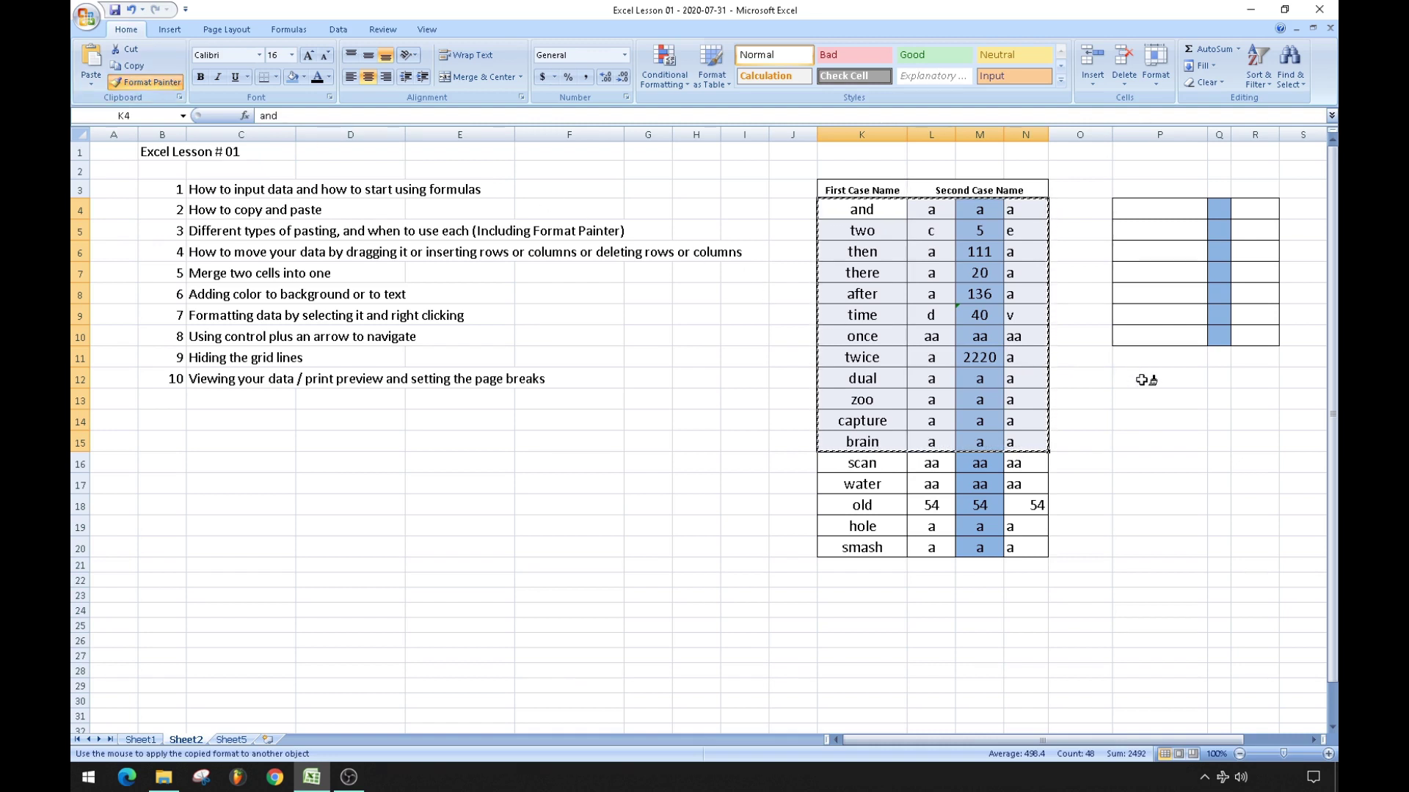
{"action": "left_click", "coordinate": [1142, 380]}
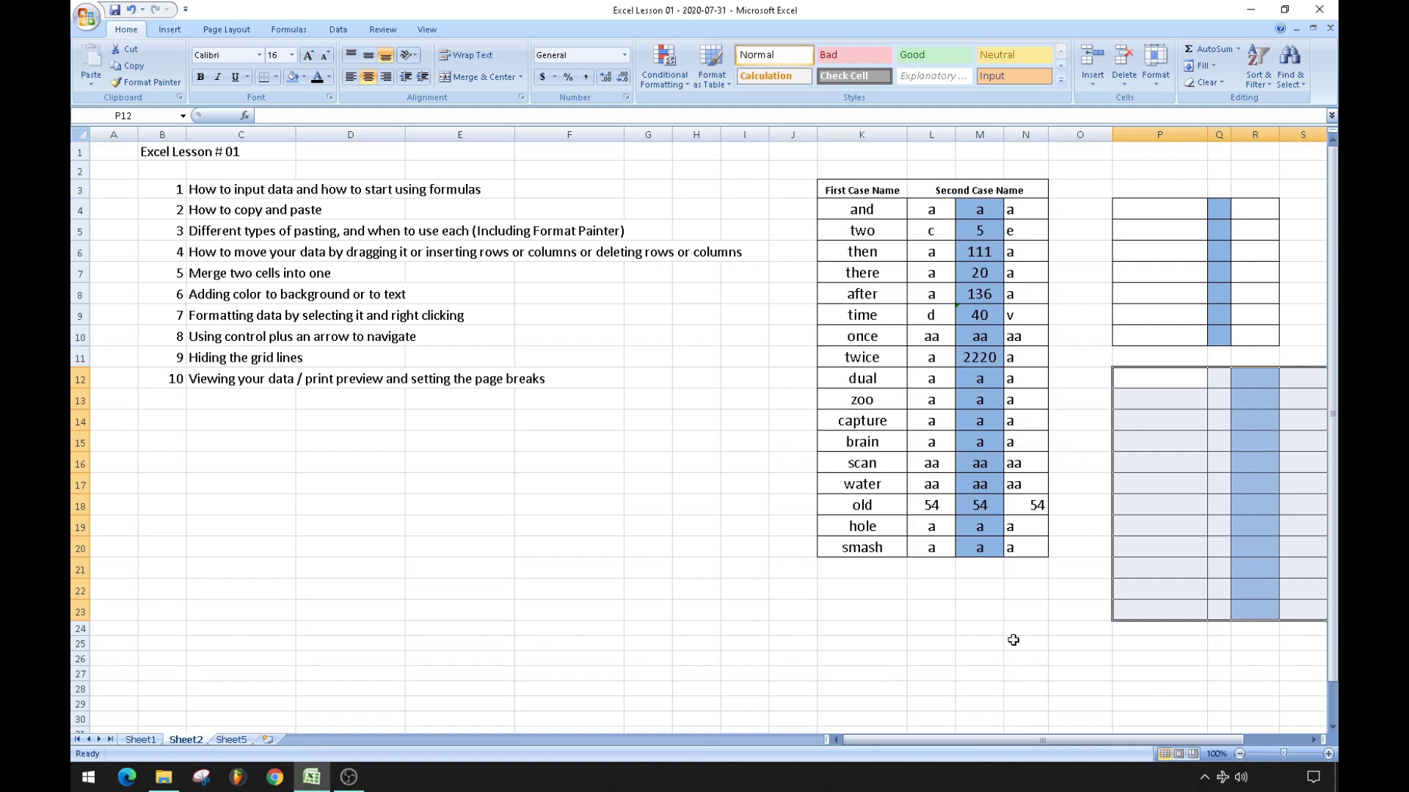
{"action": "left_click", "coordinate": [1013, 641]}
{"action": "key", "text": "Right"}
{"action": "key", "text": "Right"}
{"action": "key", "text": "Right"}
{"action": "key", "text": "Right"}
{"action": "key", "text": "Right"}
{"action": "key", "text": "Right"}
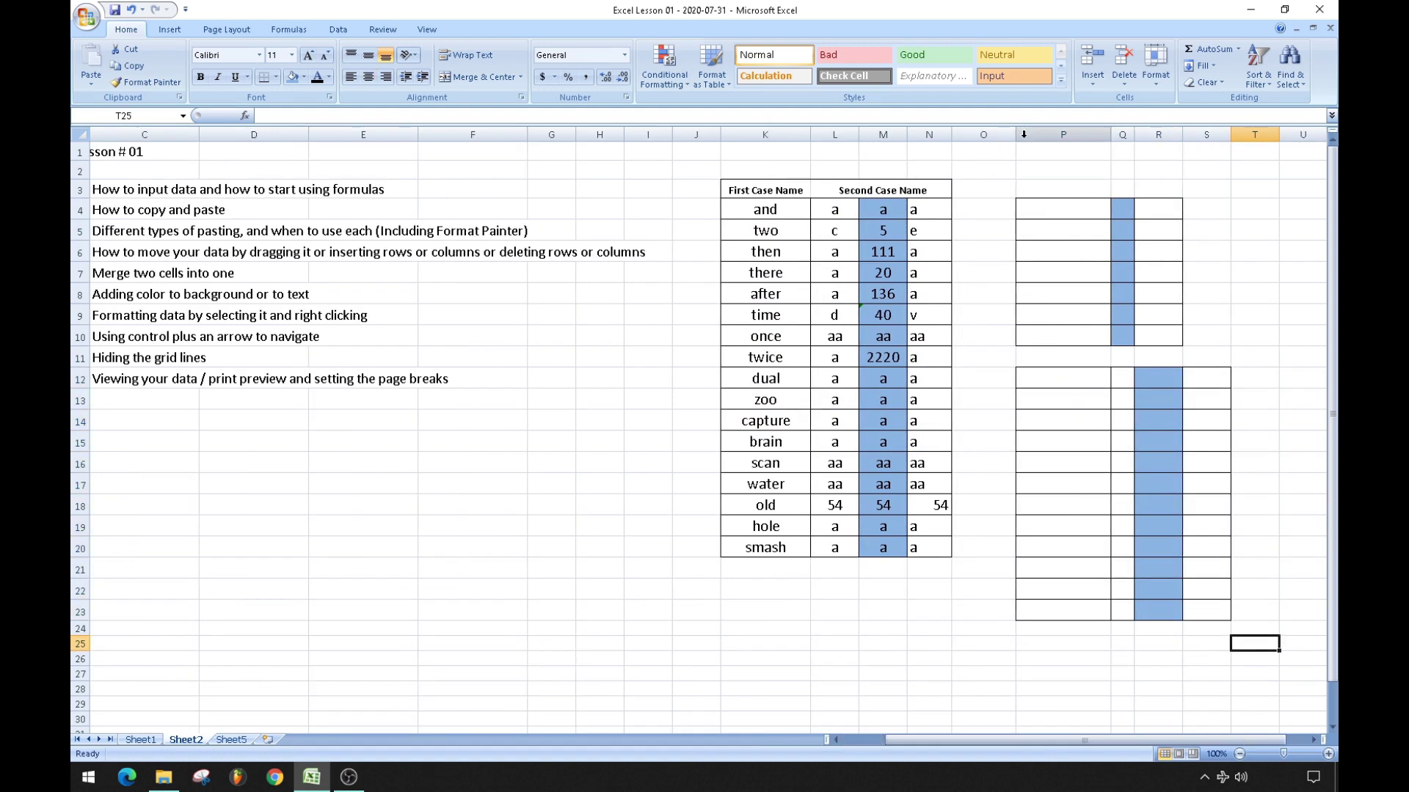
Delete columns P–T to remove the copied borders and blue shading, then scroll back left.
{"action": "left_click_drag", "start_coordinate": [1025, 132], "coordinate": [1255, 135]}
{"action": "right_click", "coordinate": [1154, 135]}
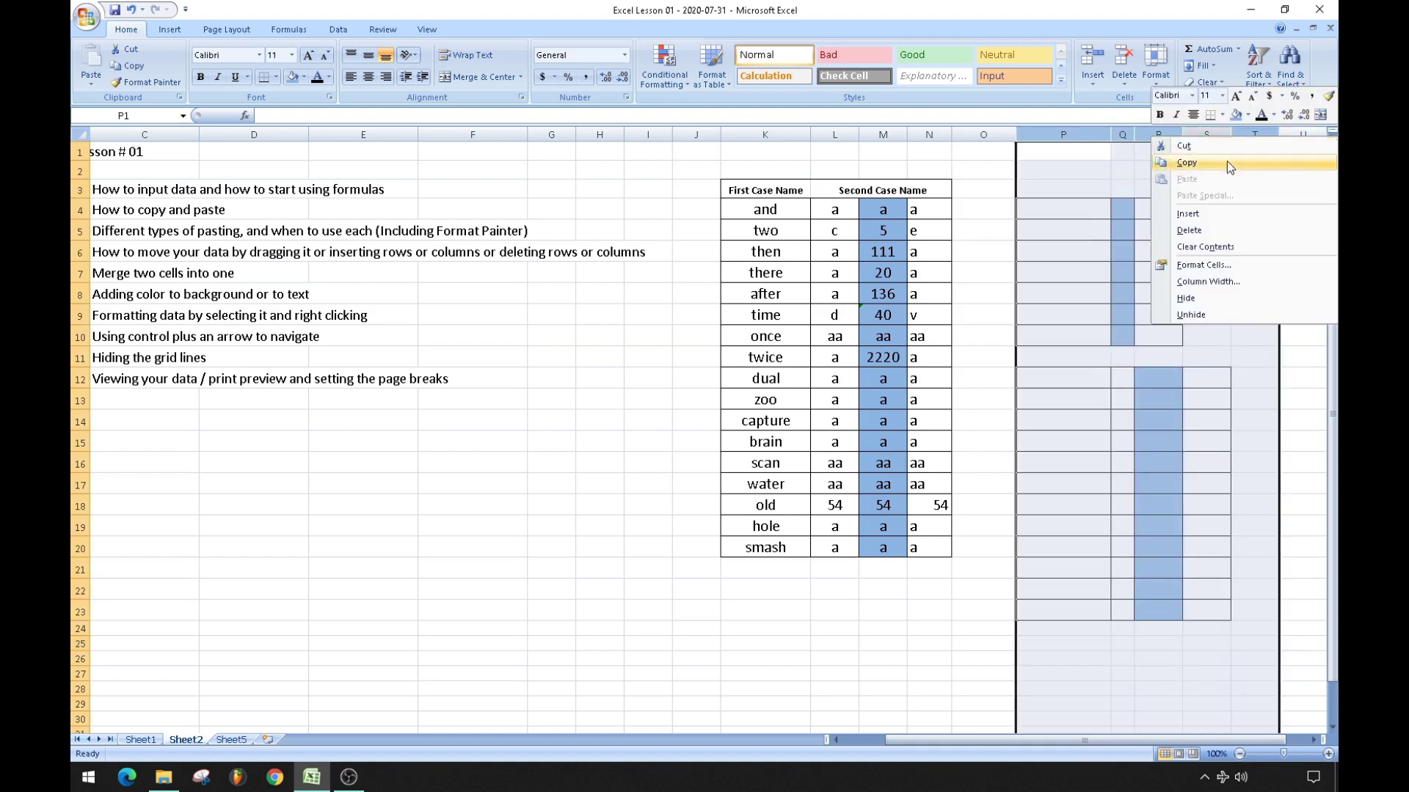
{"action": "left_click", "coordinate": [1189, 231]}
{"action": "left_click", "coordinate": [1135, 336]}
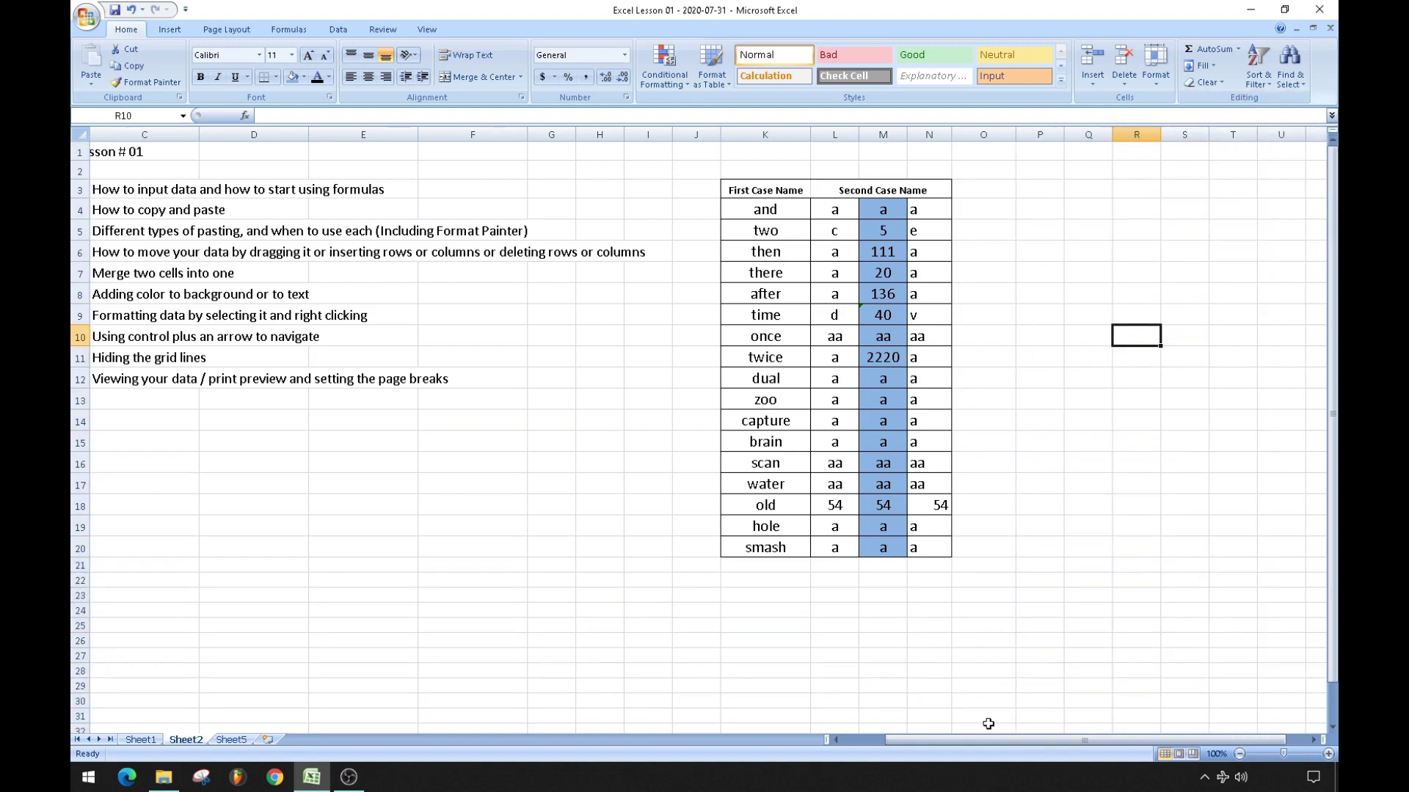
{"action": "left_click_drag", "start_coordinate": [983, 740], "coordinate": [940, 740]}
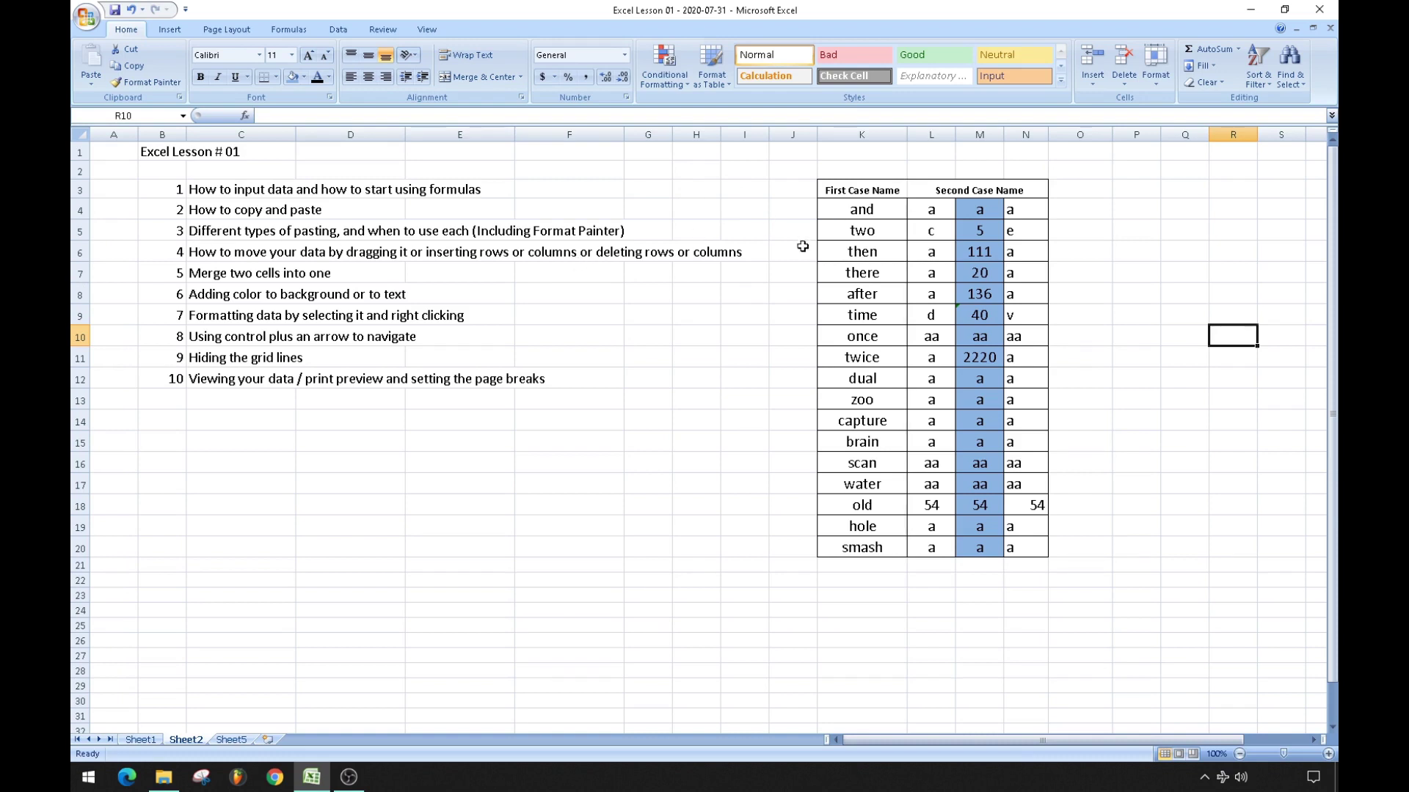
{"action": "left_click_drag", "start_coordinate": [805, 250], "coordinate": [1072, 252]}
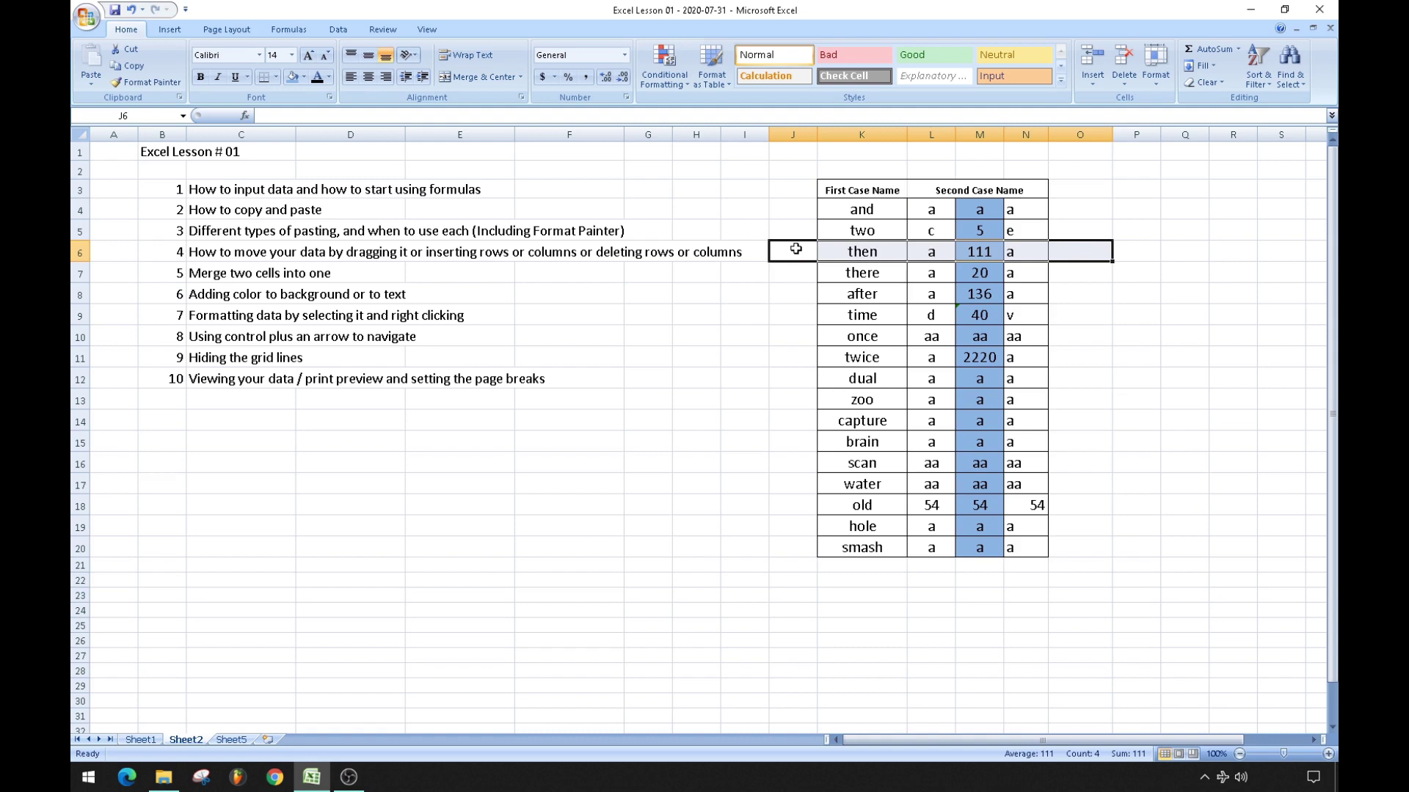
{"action": "right_click", "coordinate": [796, 249]}
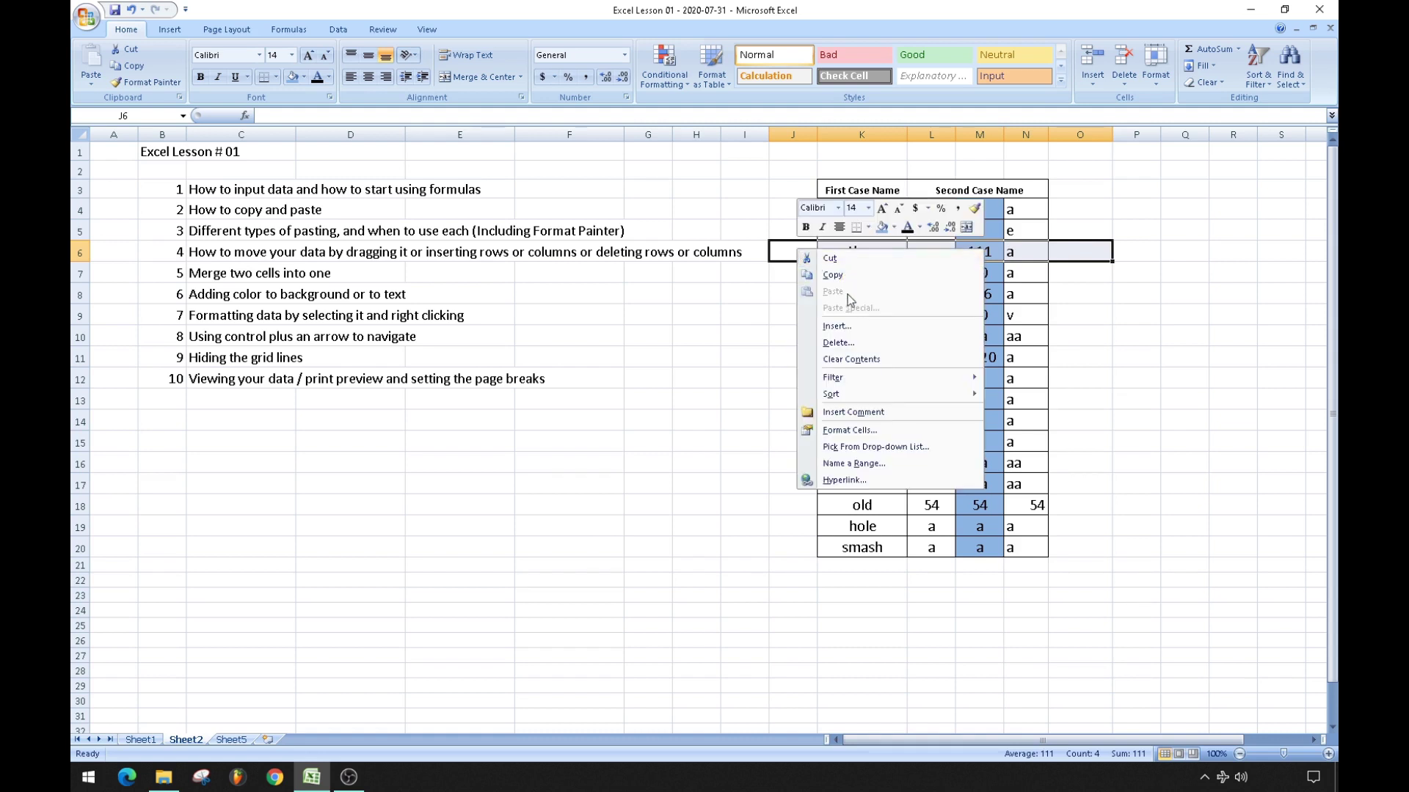
{"action": "left_click", "coordinate": [849, 327]}
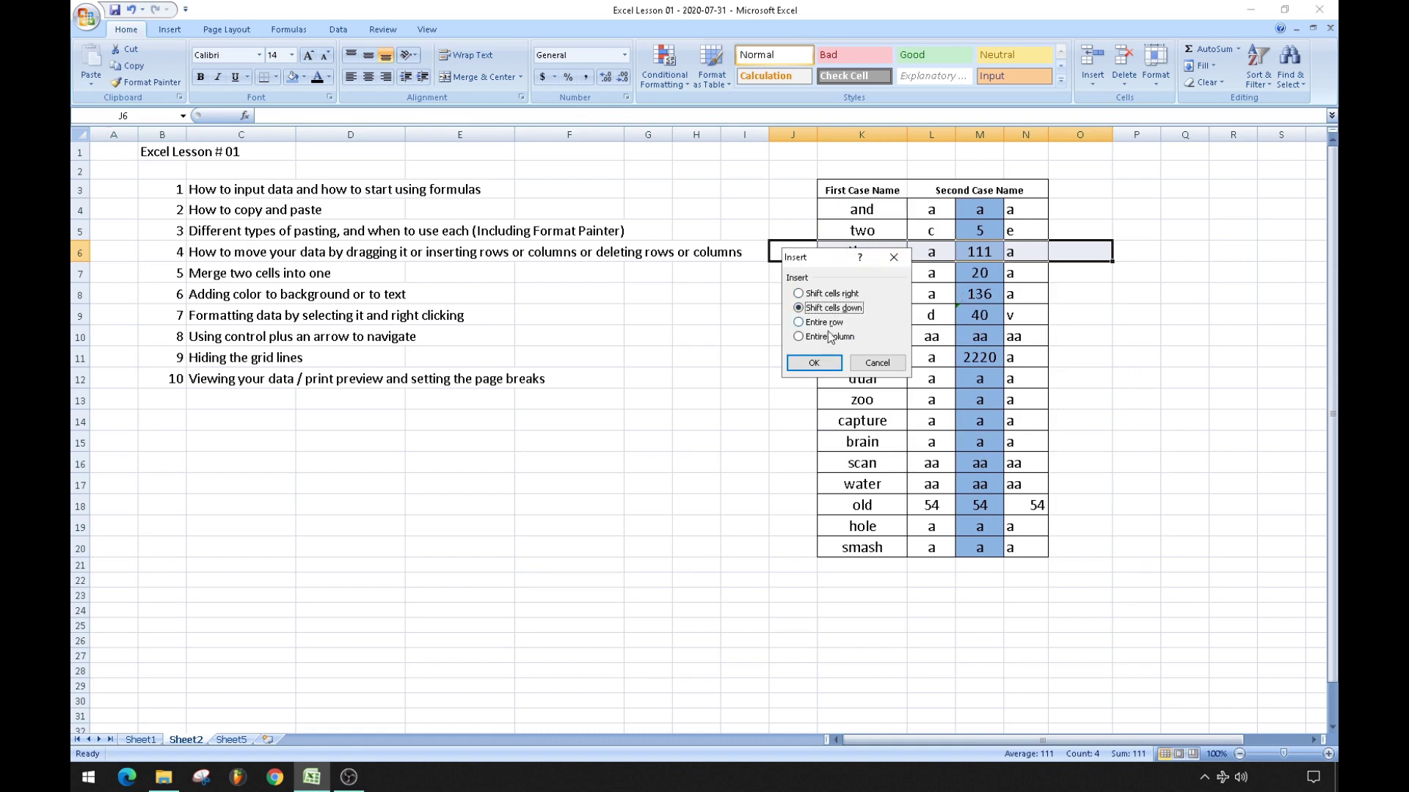
{"action": "left_click", "coordinate": [813, 362]}
{"action": "left_click", "coordinate": [763, 381]}
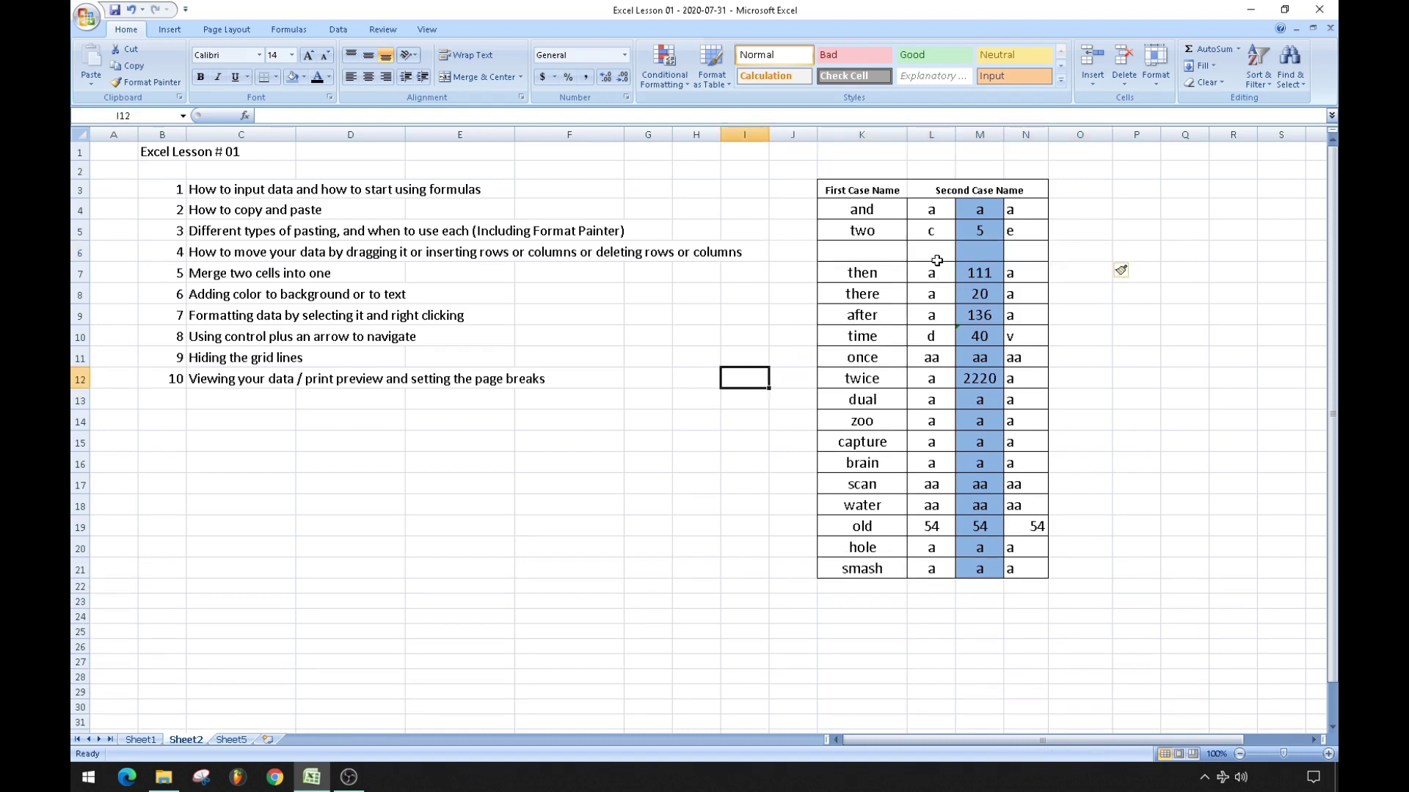
{"action": "left_click_drag", "start_coordinate": [934, 272], "coordinate": [954, 404]}
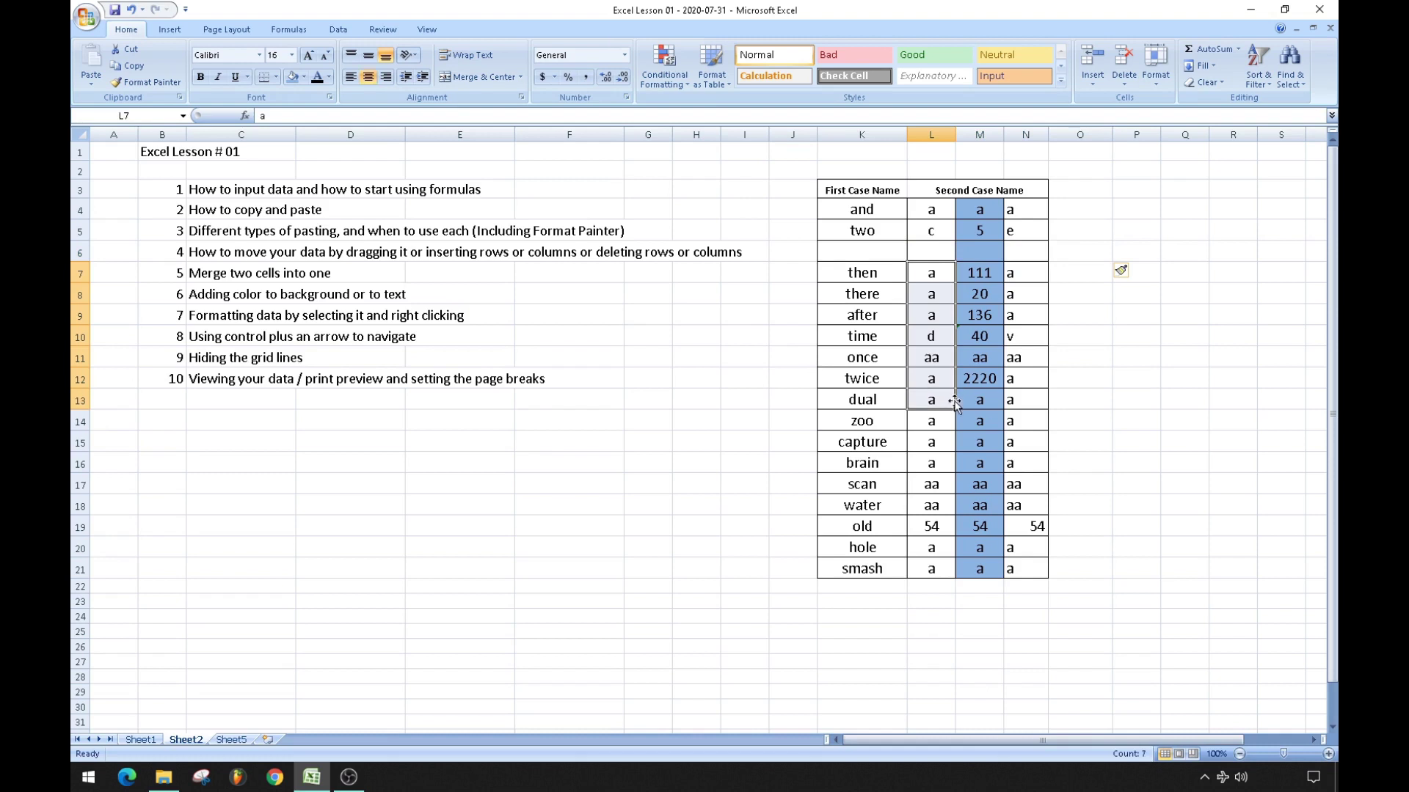
{"action": "right_click", "coordinate": [940, 274]}
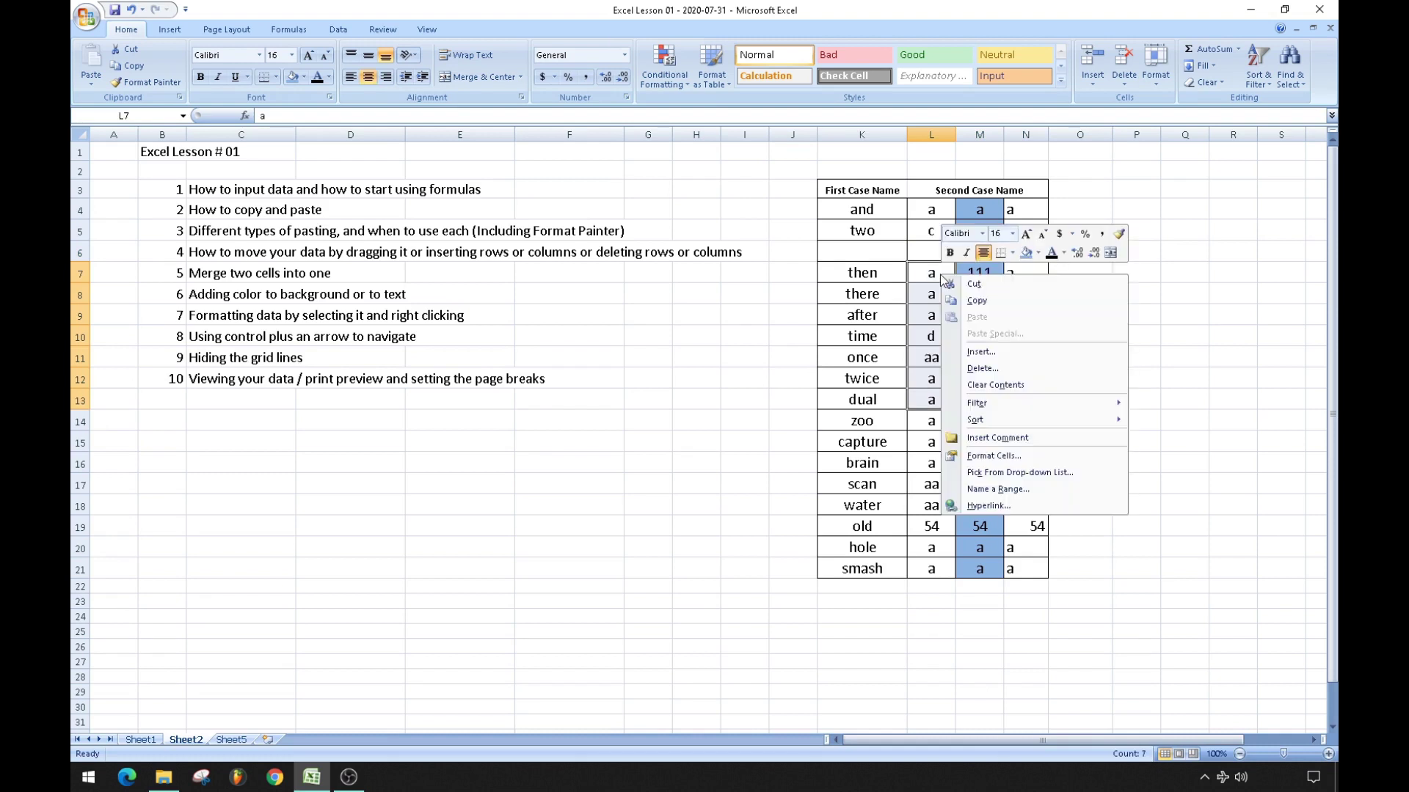
{"action": "left_click", "coordinate": [983, 353]}
{"action": "left_click", "coordinate": [949, 393]}
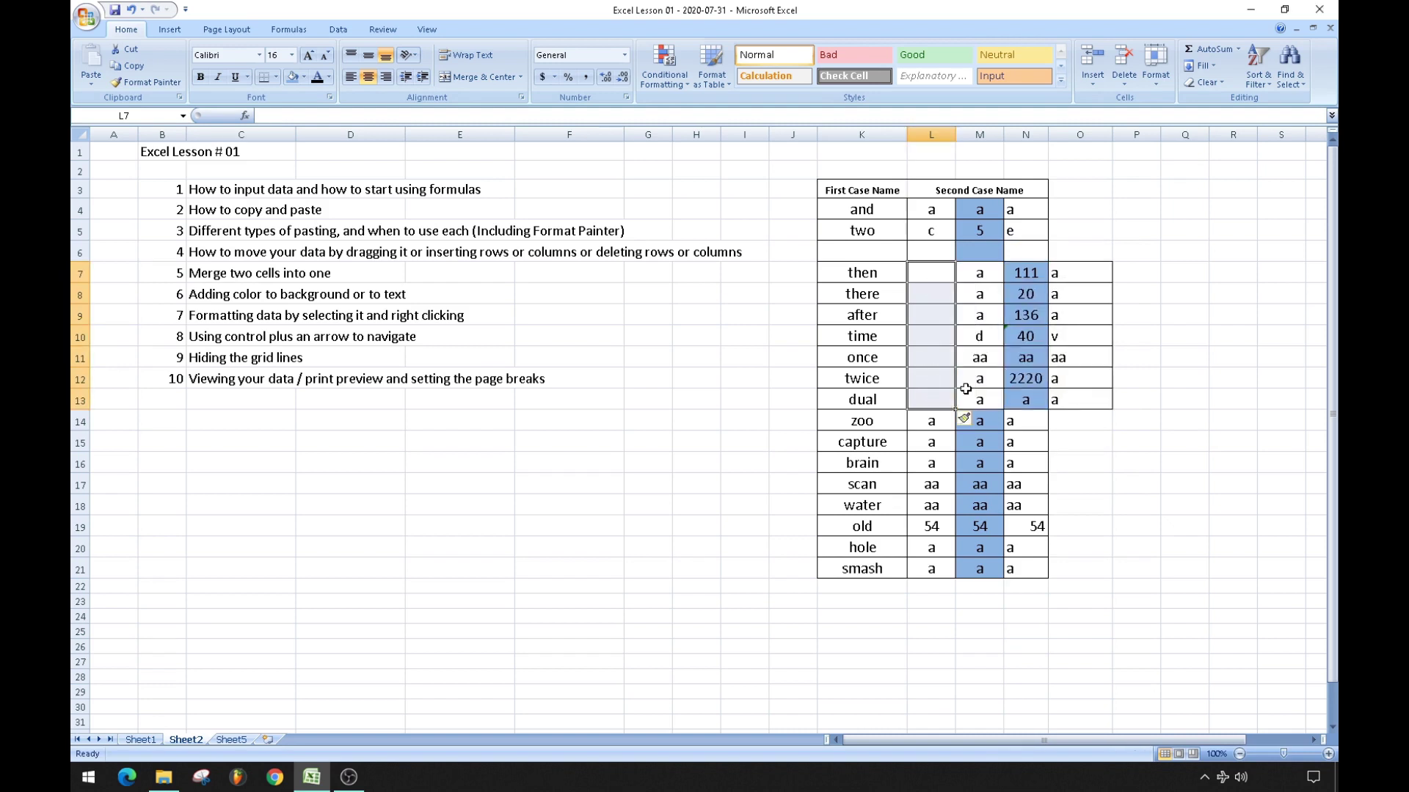
{"action": "left_click", "coordinate": [784, 462]}
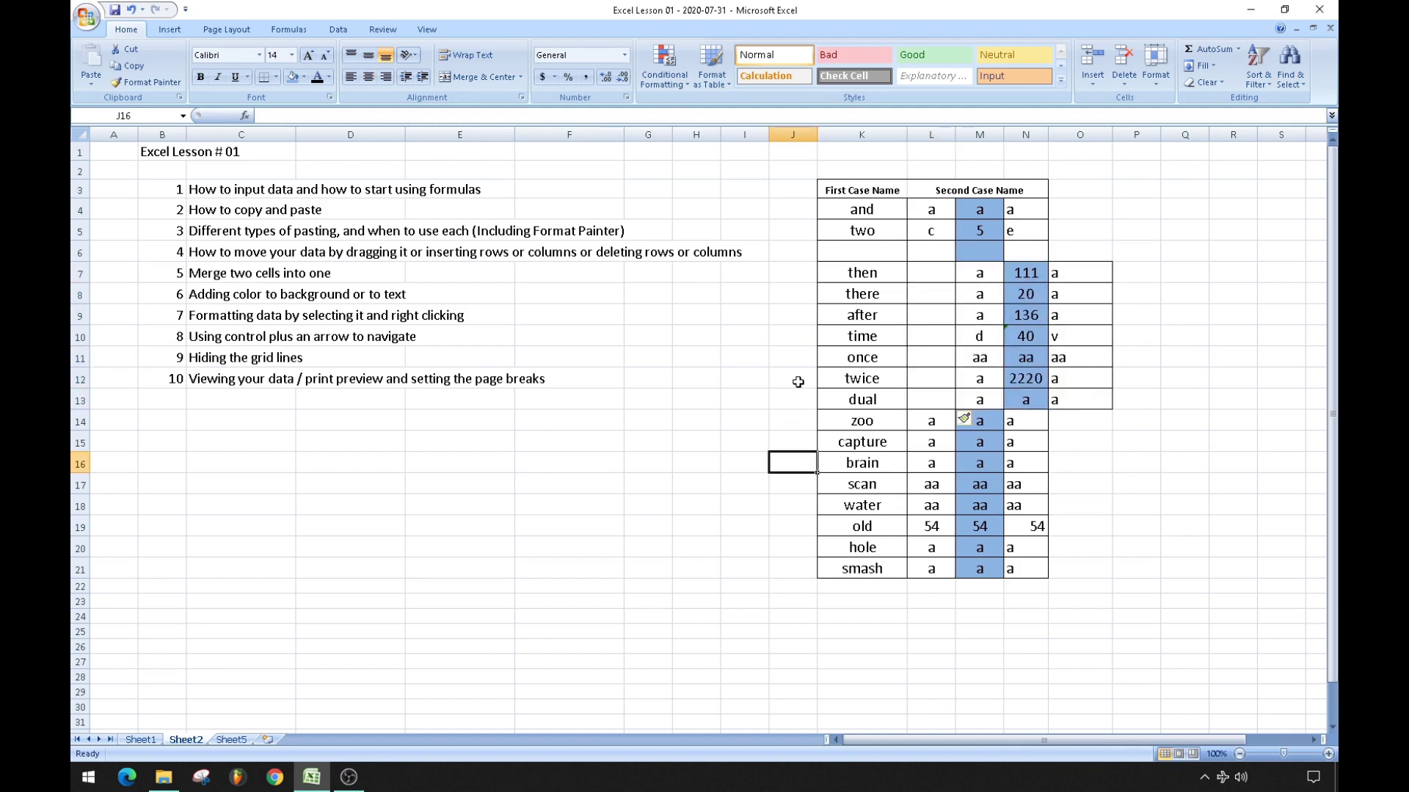
{"action": "left_click", "coordinate": [132, 10]}
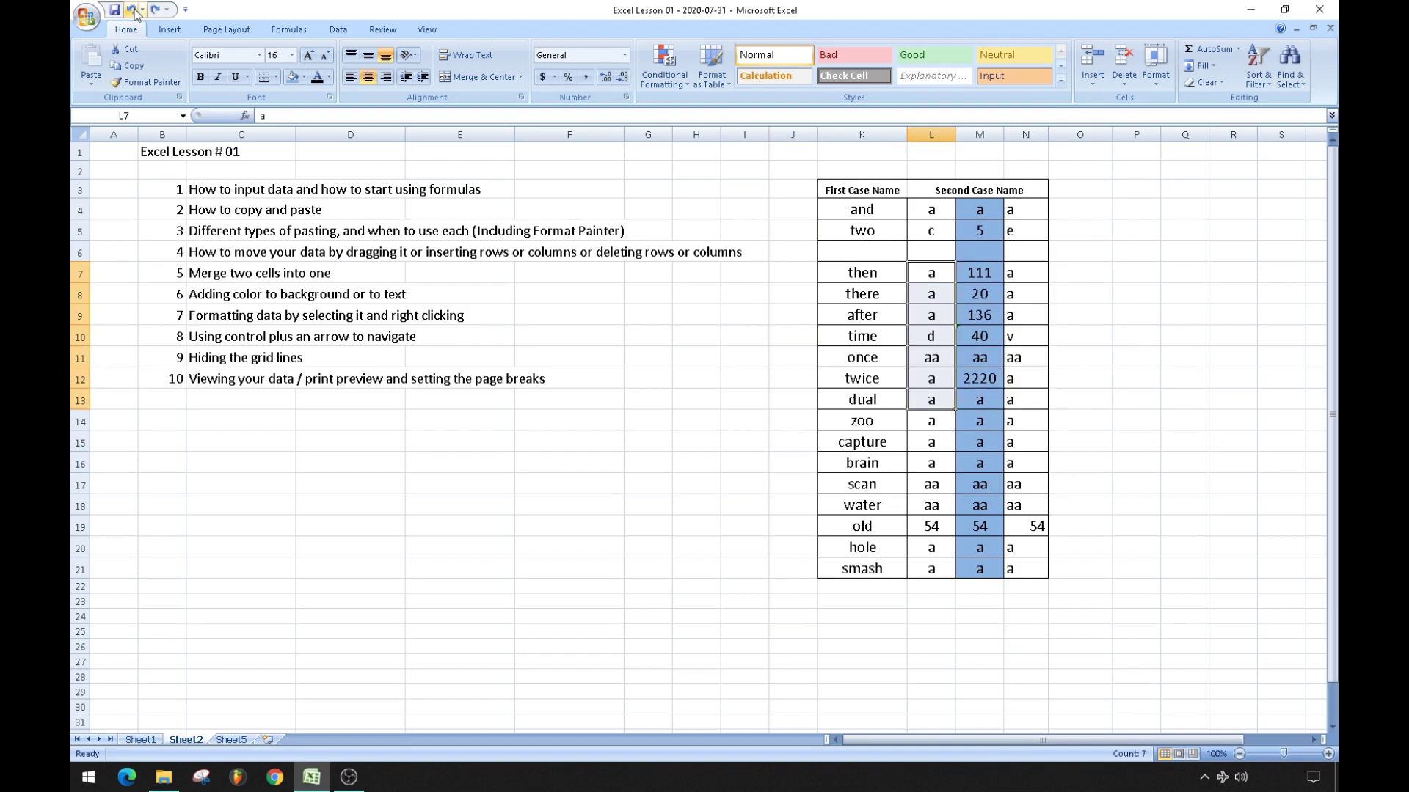
{"action": "left_click", "coordinate": [132, 10]}
{"action": "left_click", "coordinate": [738, 375]}
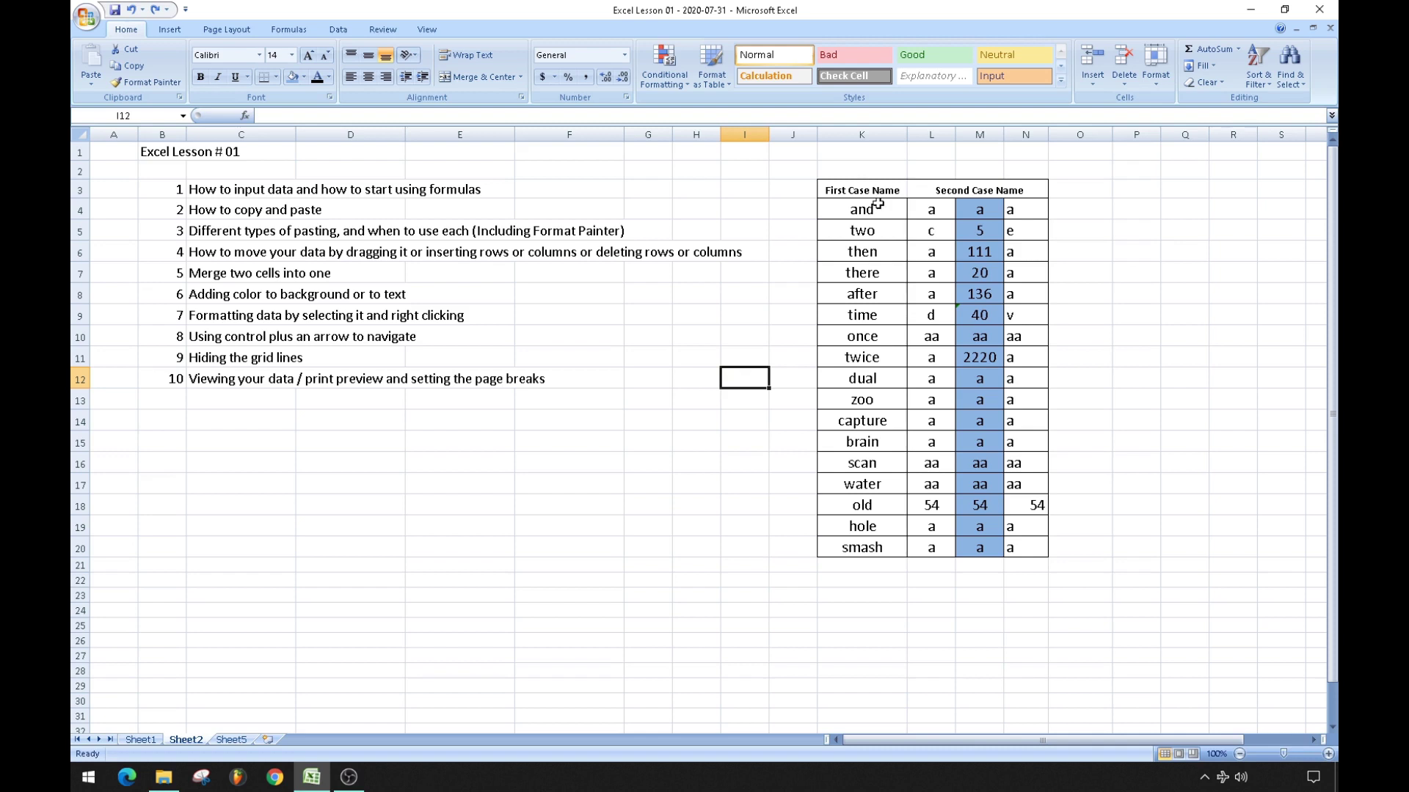
Move the 'and'–'once' block to C16:F22, 'water'–'smash' rows to K23:N26, and M12:N13 to Q13:R14.
{"action": "left_click_drag", "start_coordinate": [876, 206], "coordinate": [1042, 341]}
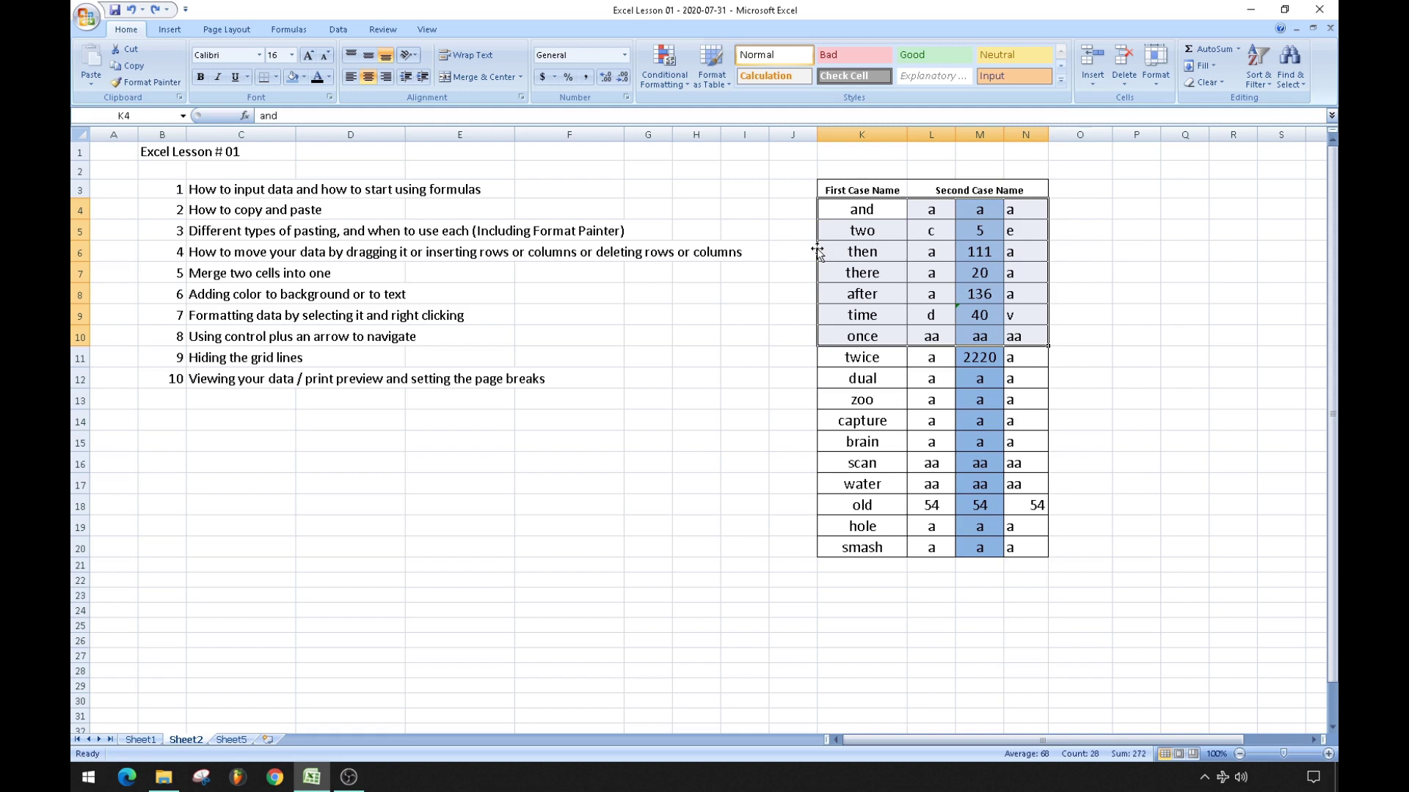
{"action": "left_click_drag", "start_coordinate": [816, 251], "coordinate": [260, 508]}
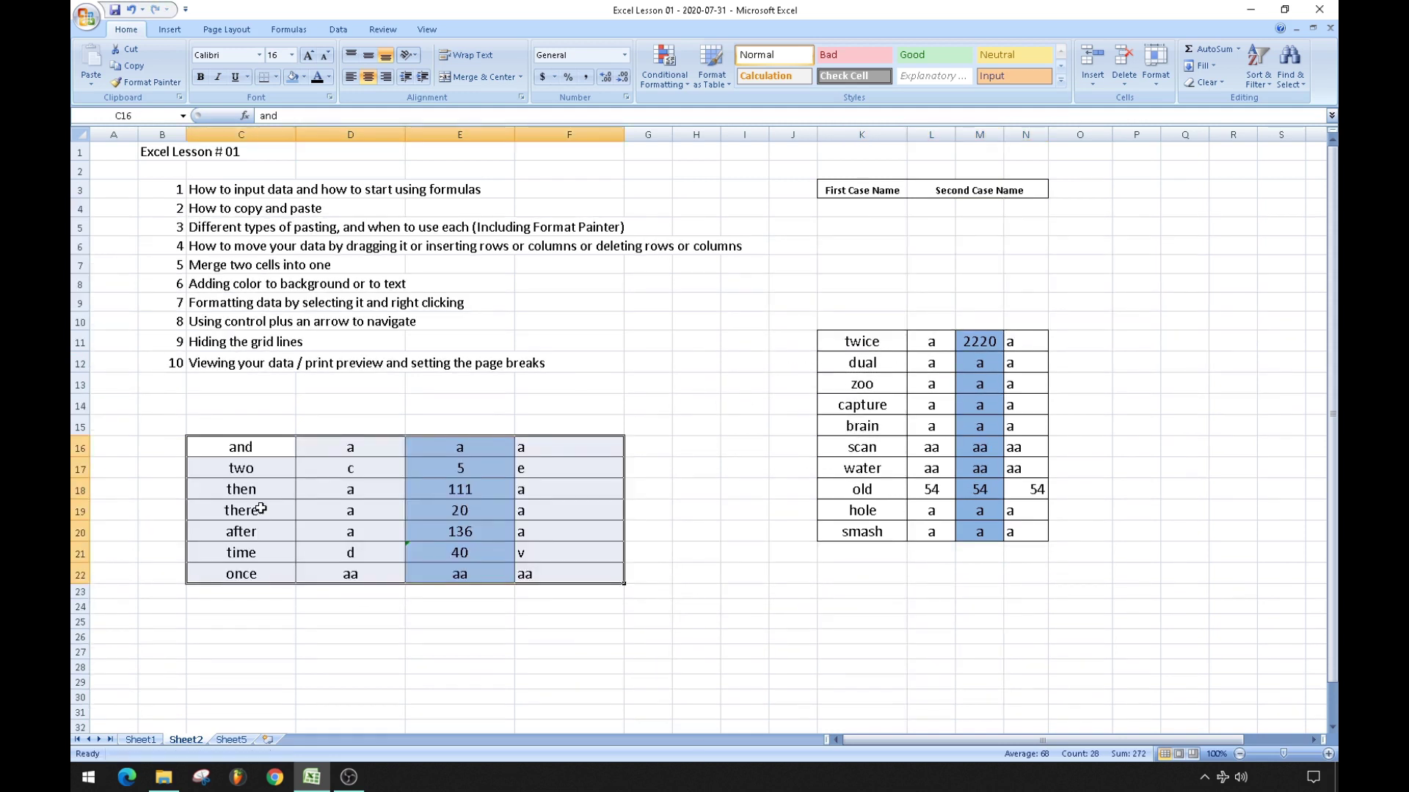
{"action": "left_click_drag", "start_coordinate": [865, 468], "coordinate": [1031, 633]}
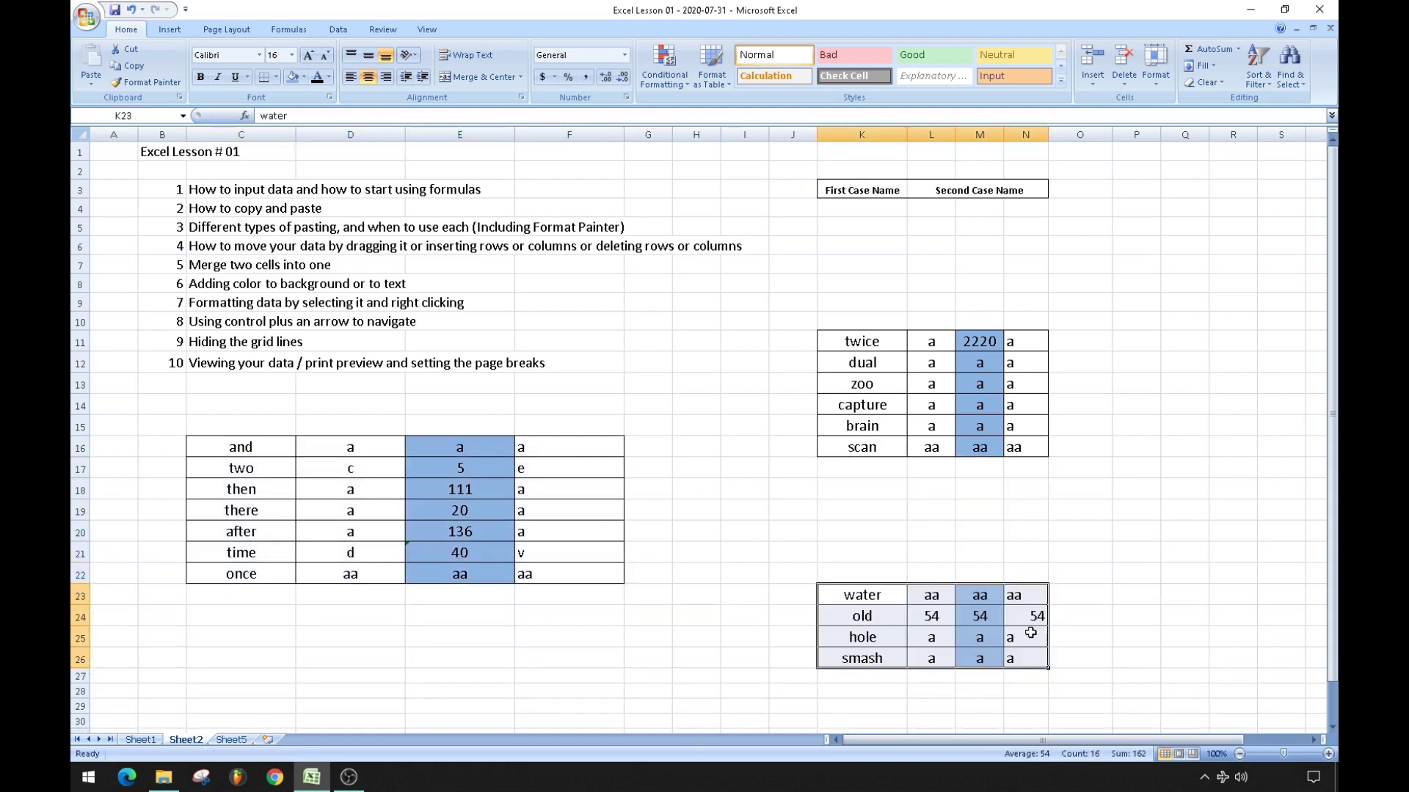
{"action": "left_click_drag", "start_coordinate": [981, 366], "coordinate": [1256, 384]}
{"action": "left_click", "coordinate": [1114, 543]}
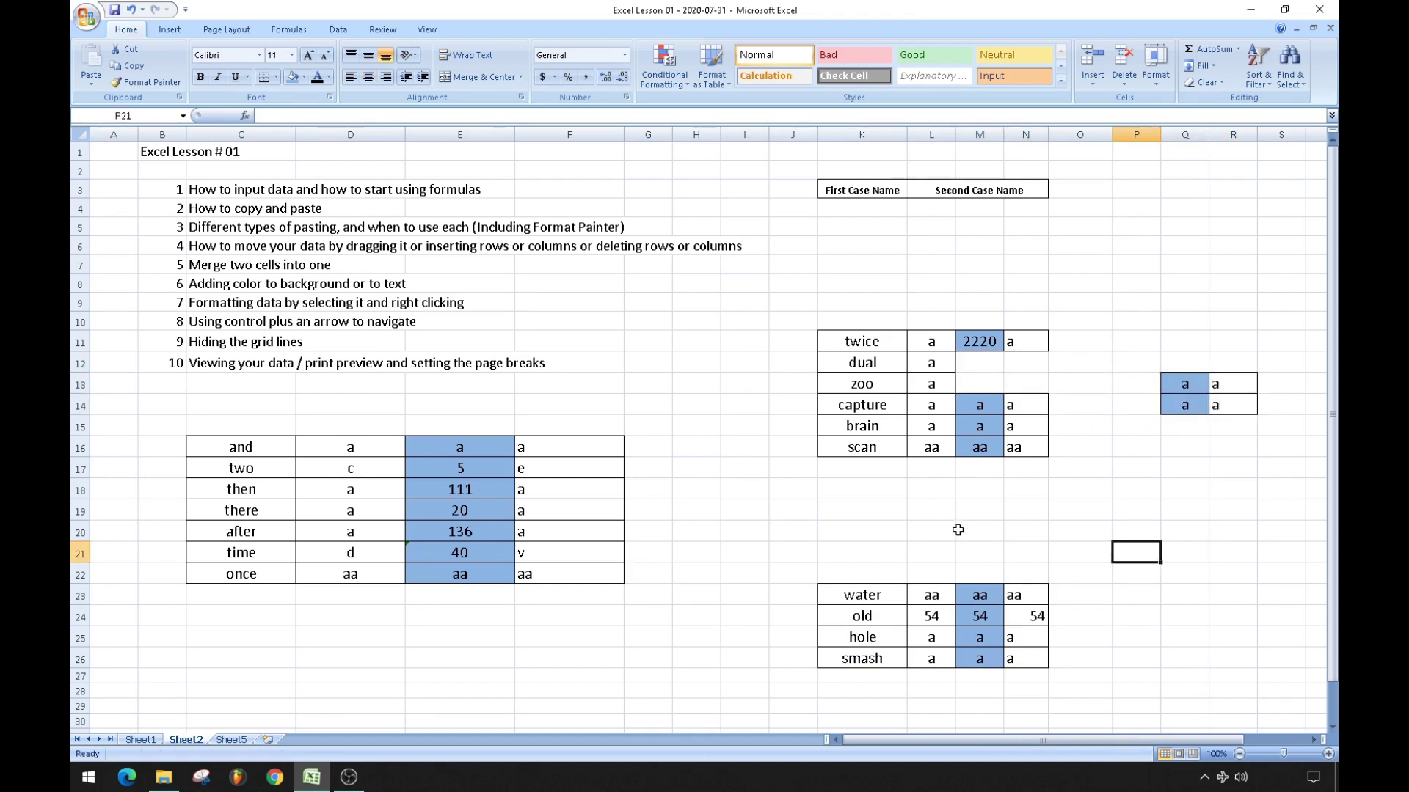
Undo the three block moves to restore the table, and select the 'and' entry in K4.
{"action": "left_click", "coordinate": [132, 10]}
{"action": "left_click", "coordinate": [132, 9]}
{"action": "left_click", "coordinate": [132, 9]}
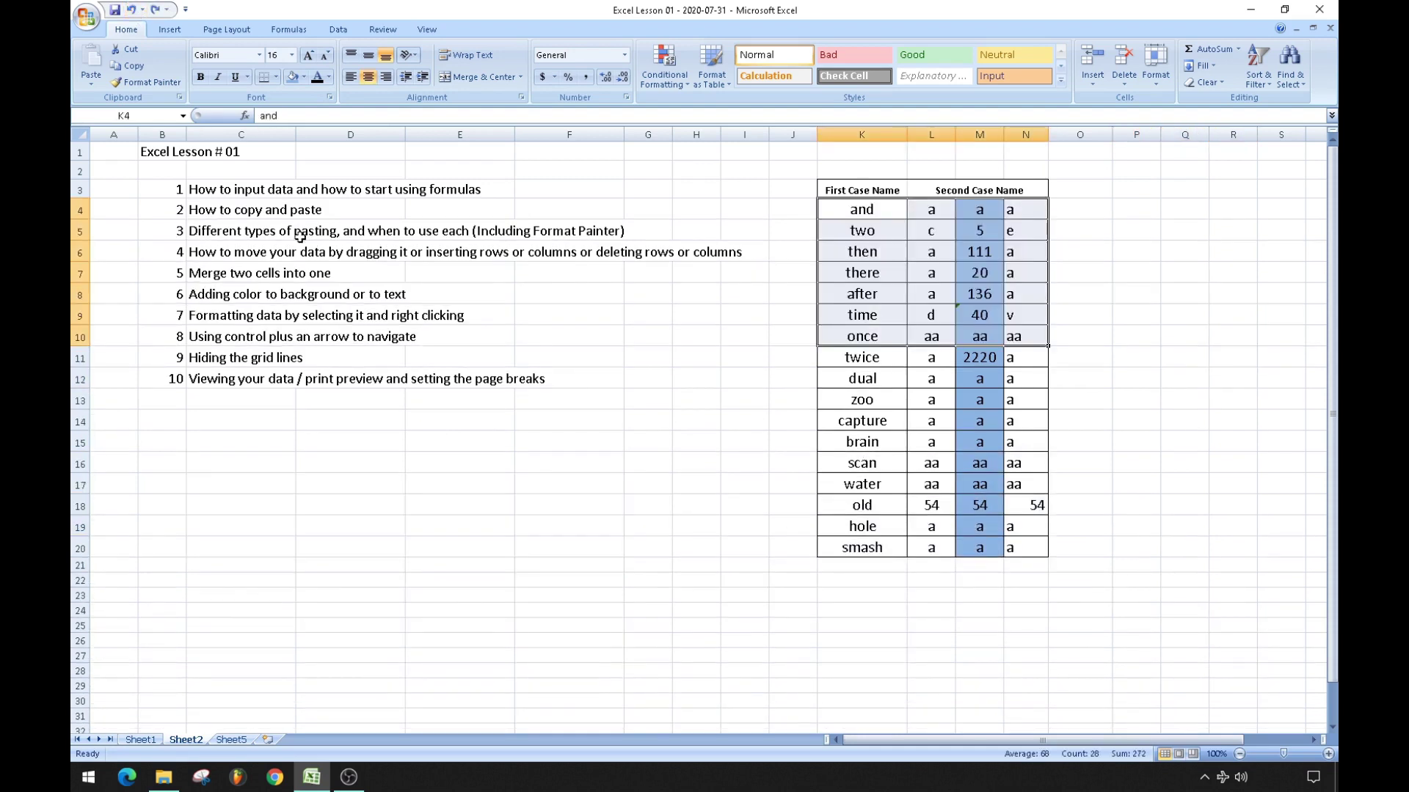
{"action": "left_click", "coordinate": [529, 520]}
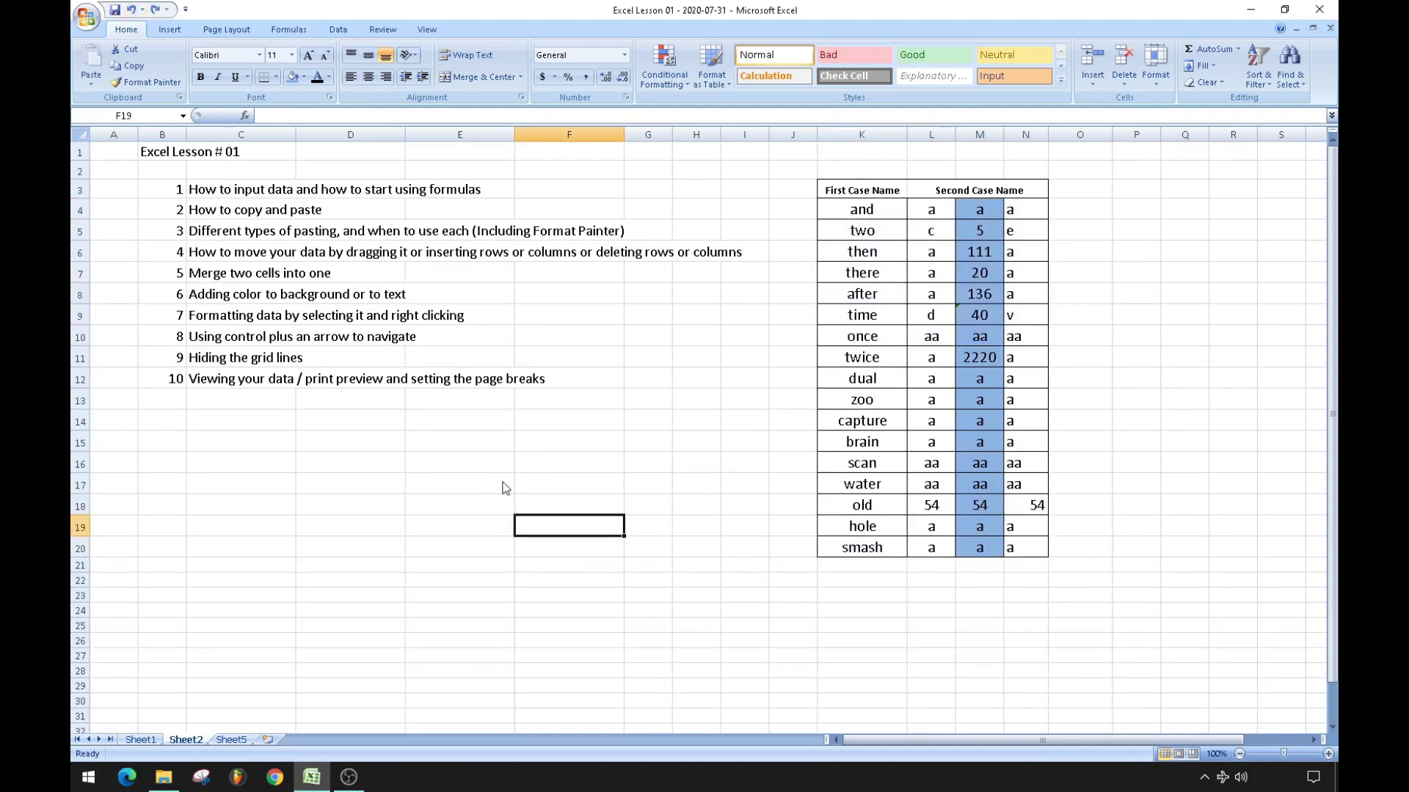
{"action": "left_click", "coordinate": [406, 517]}
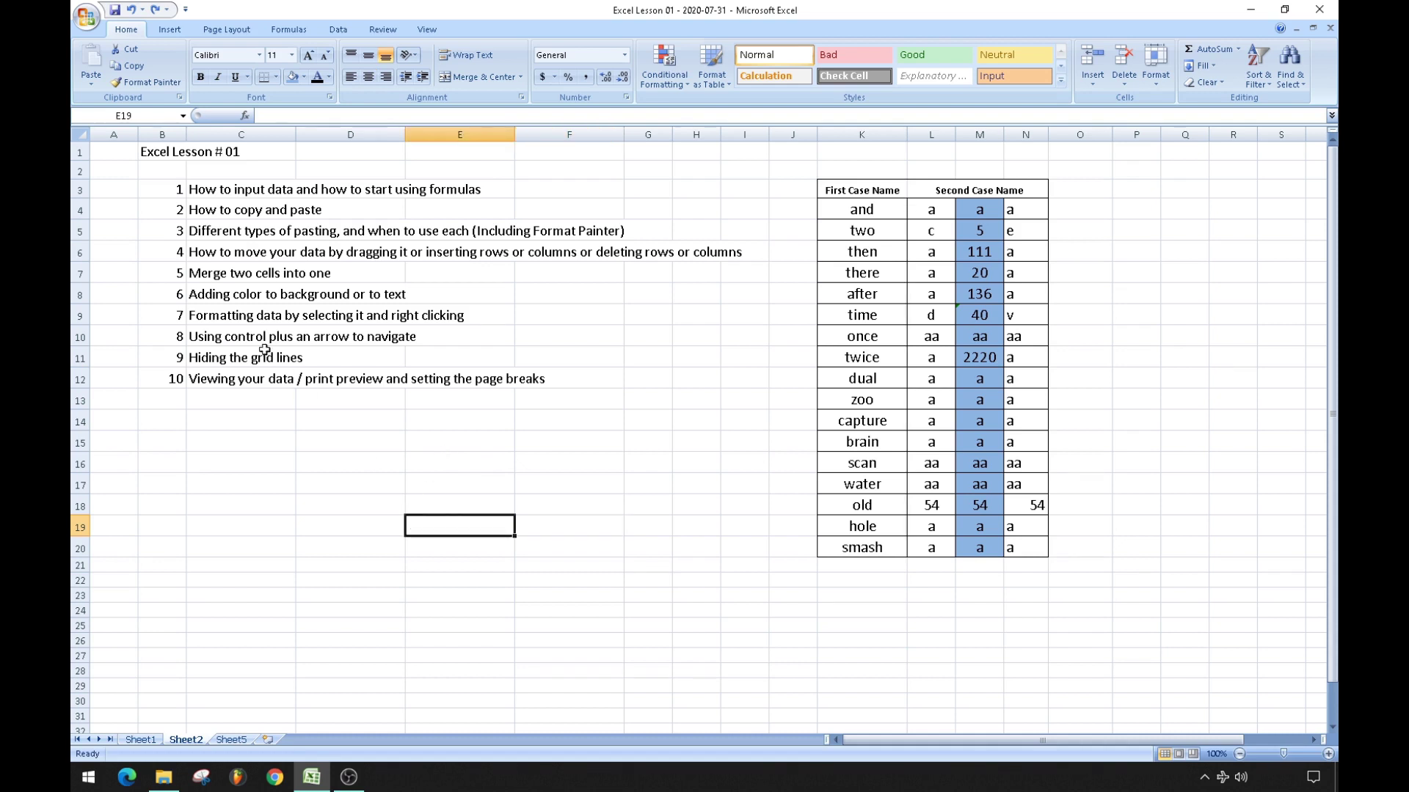
{"action": "left_click", "coordinate": [179, 249]}
{"action": "left_click", "coordinate": [172, 273]}
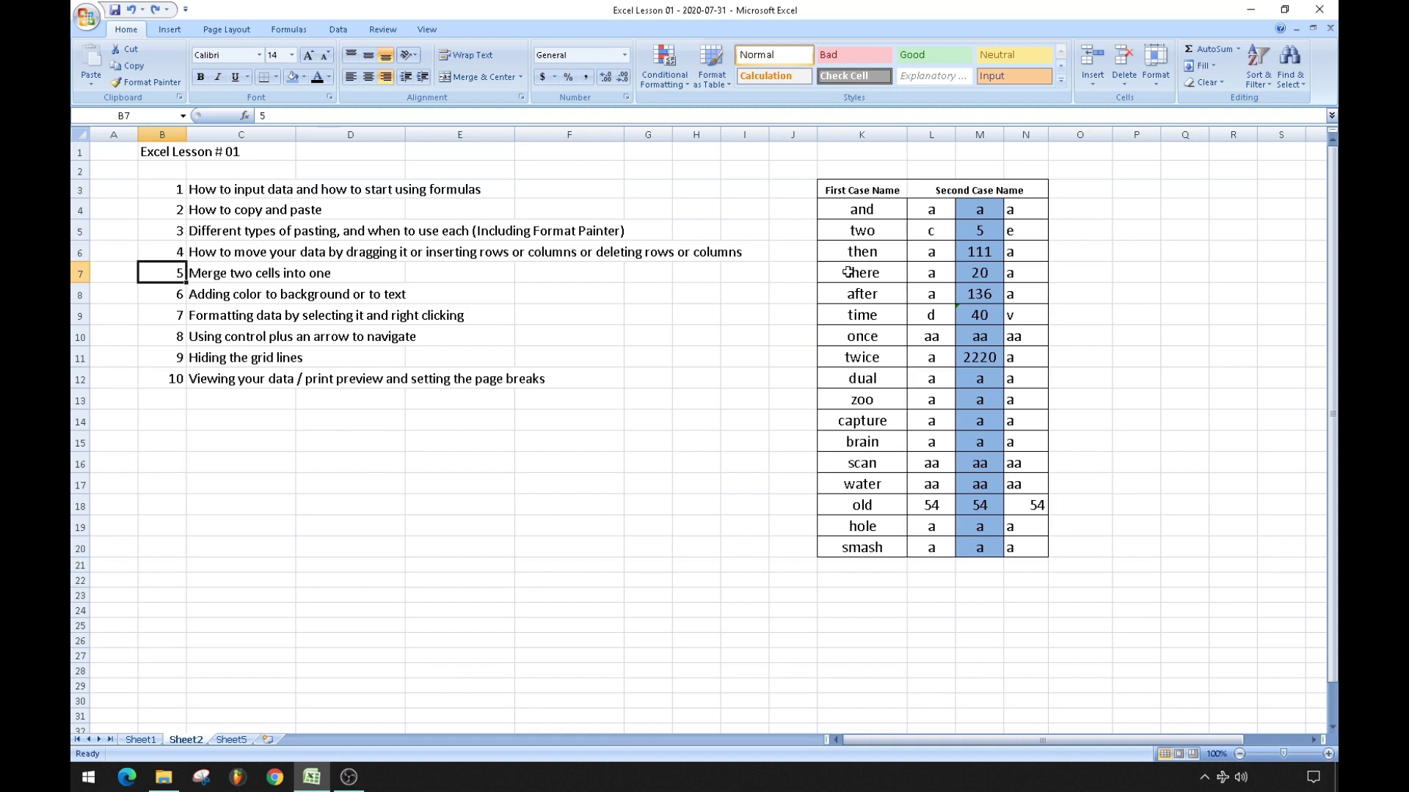
{"action": "left_click", "coordinate": [882, 208]}
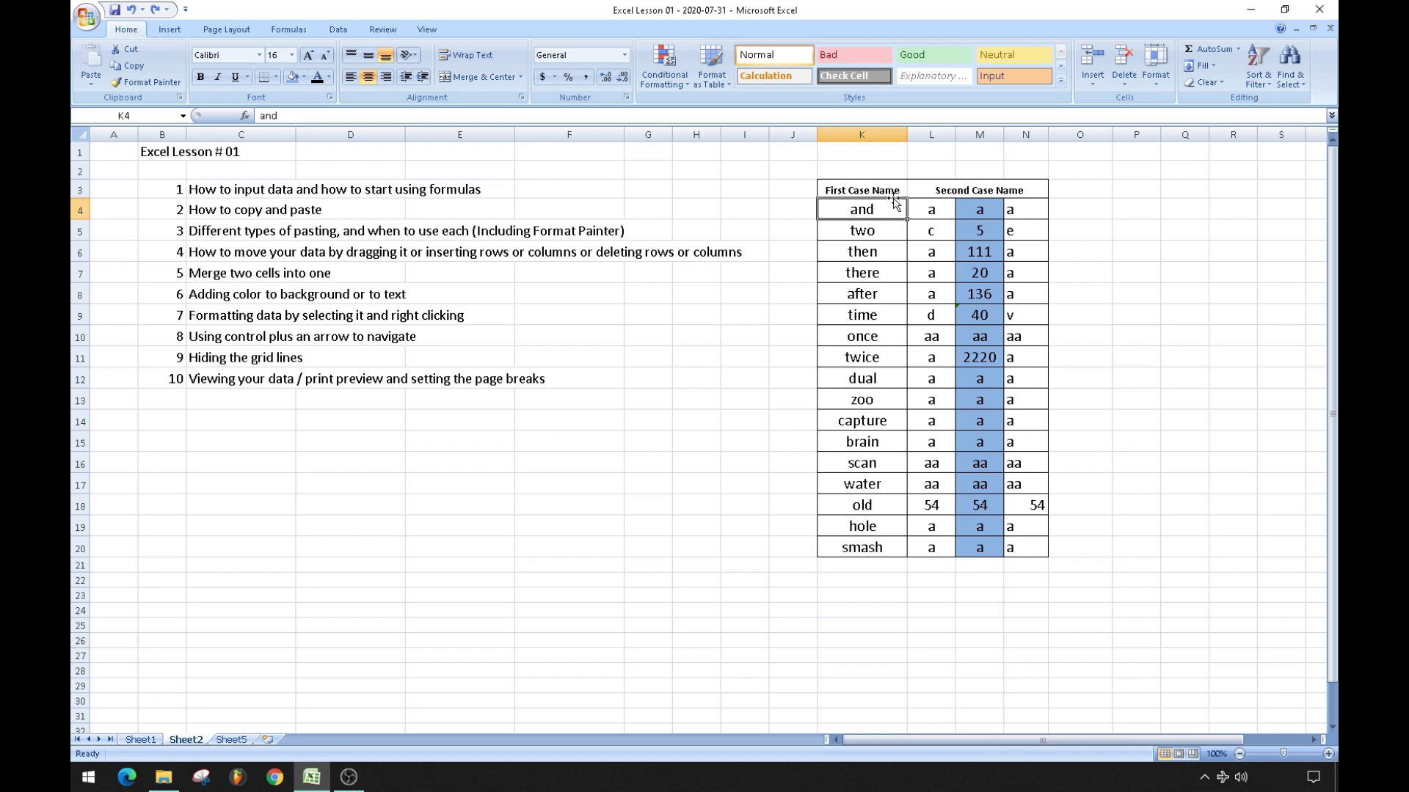
Merge and centre 'First Case Name' across K3:L3 with light green fill, and fill K4:L20 blue.
{"action": "left_click", "coordinate": [860, 190]}
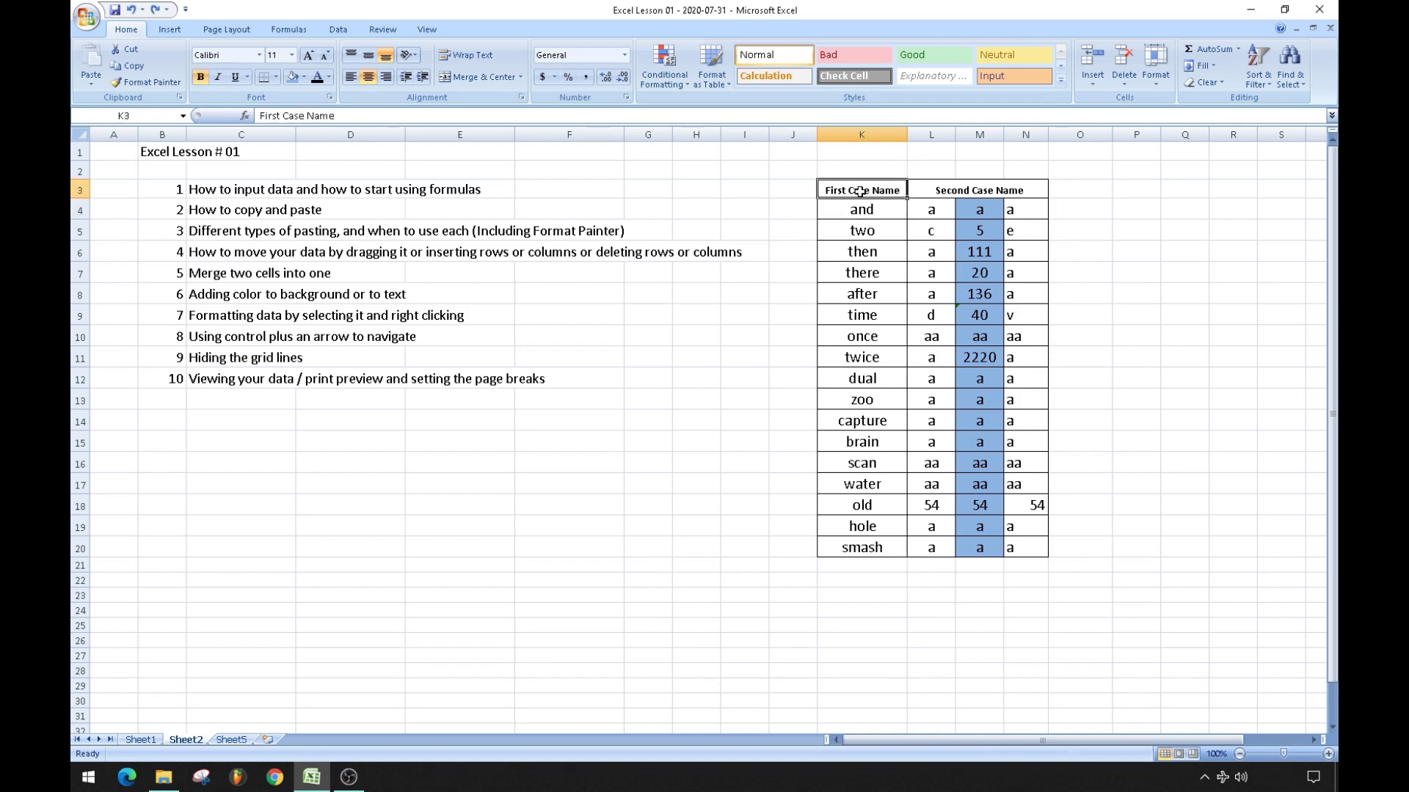
{"action": "left_click", "coordinate": [924, 188], "text": "shift"}
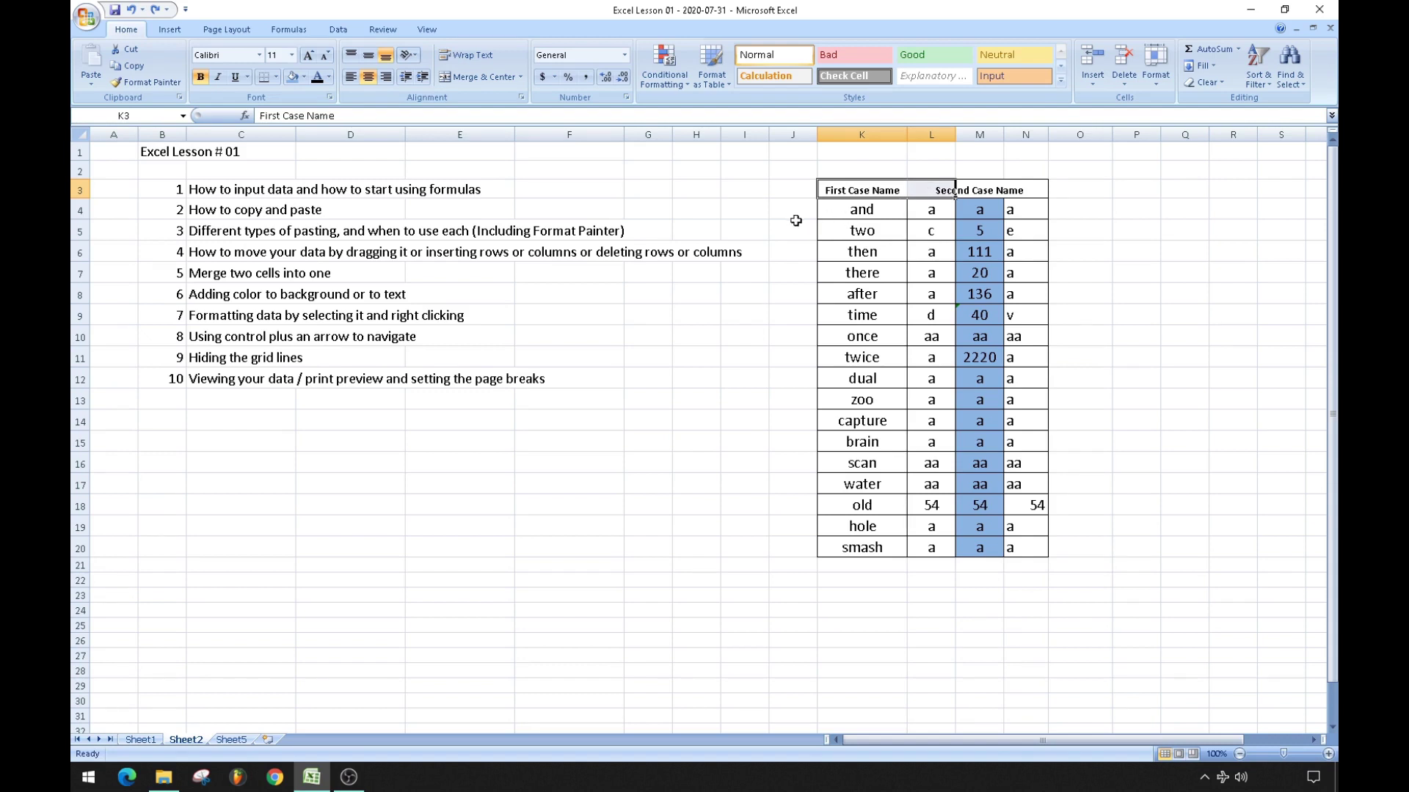
{"action": "left_click", "coordinate": [485, 77]}
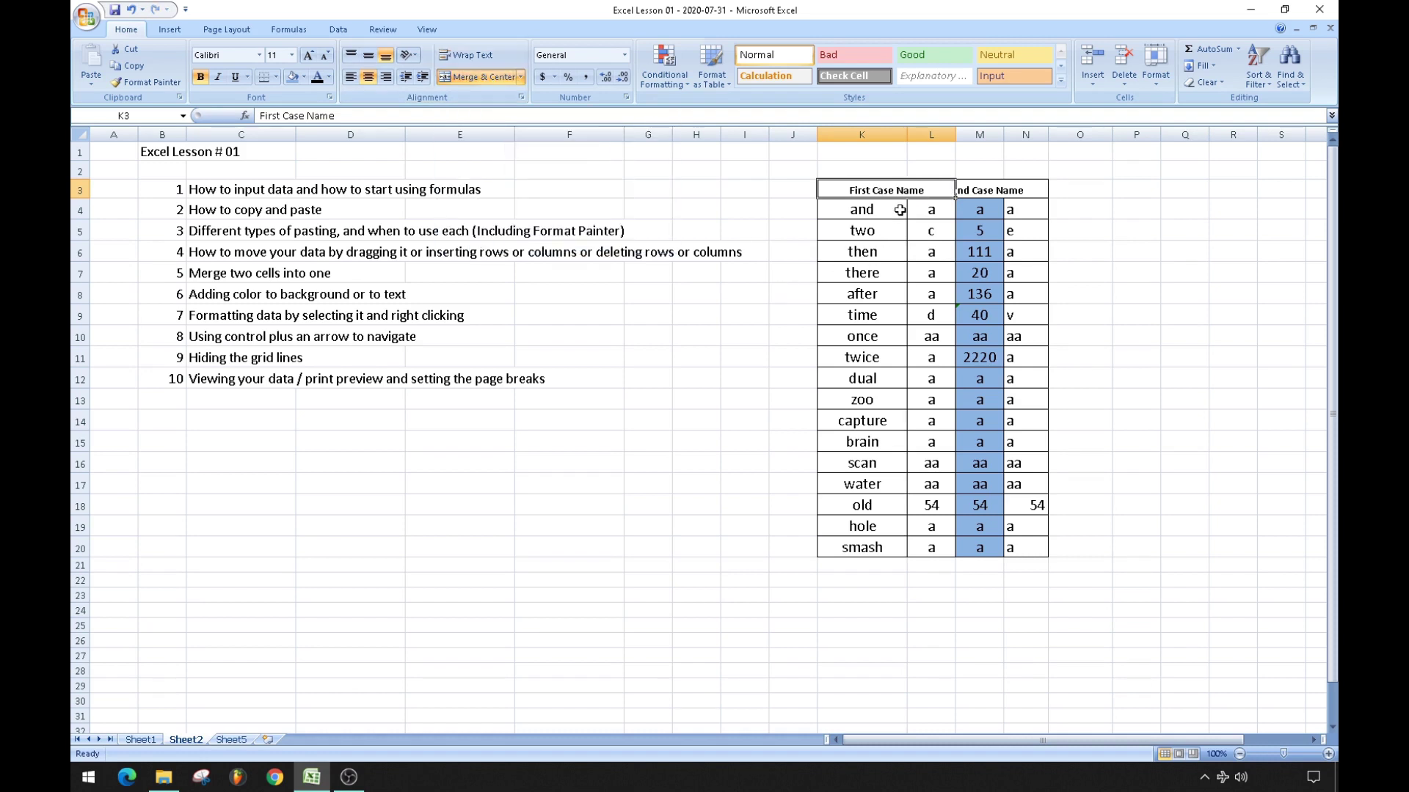
{"action": "left_click_drag", "start_coordinate": [891, 210], "coordinate": [919, 539]}
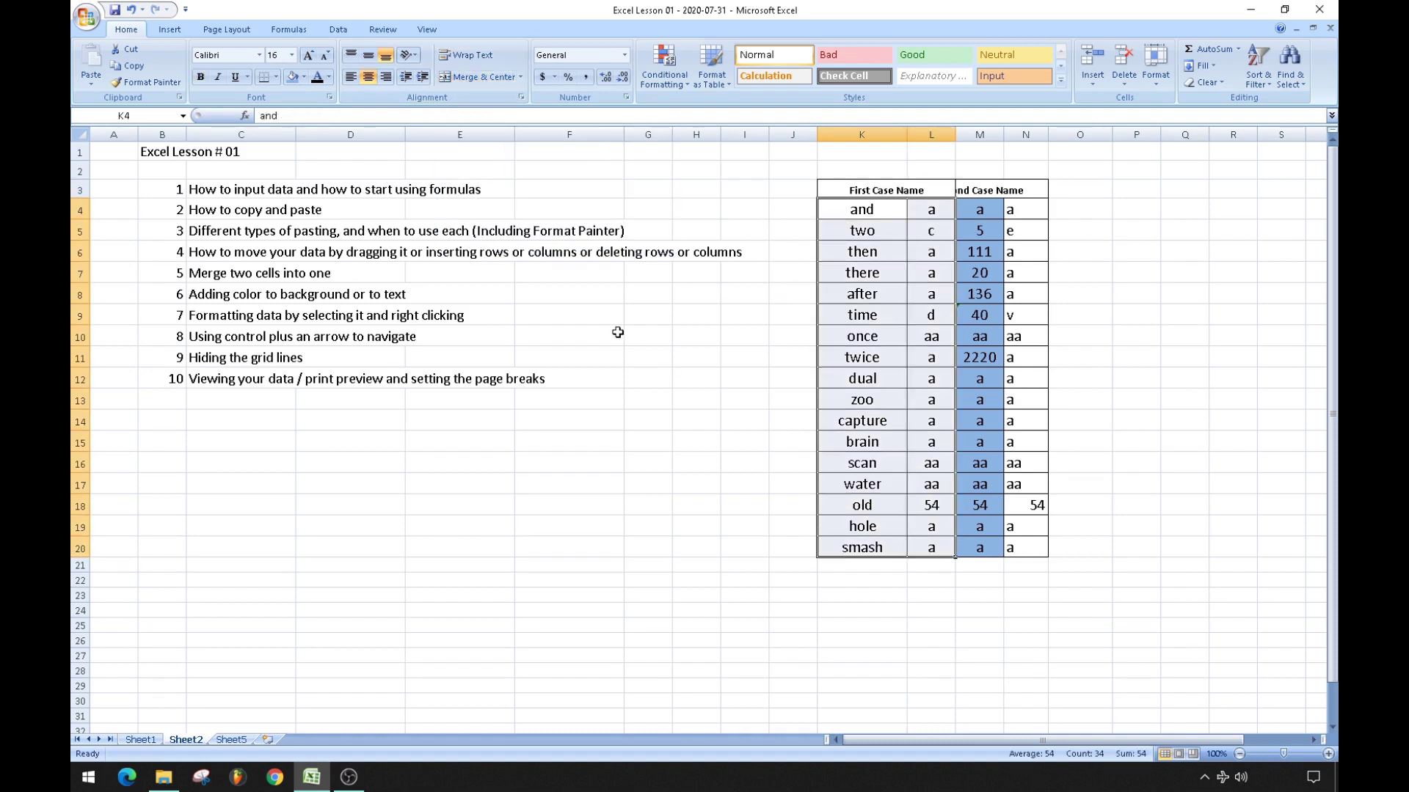
{"action": "left_click", "coordinate": [296, 80]}
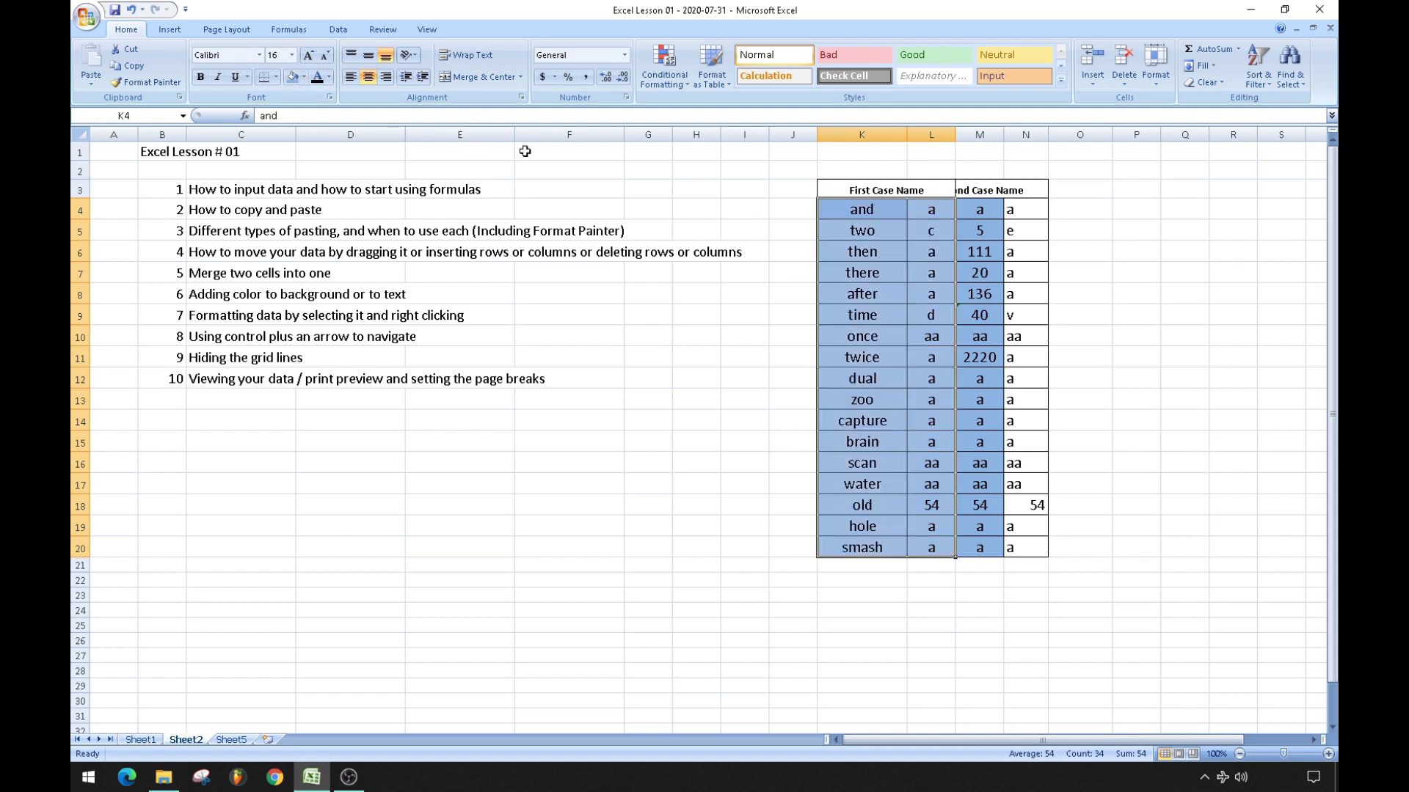
{"action": "left_click", "coordinate": [855, 188]}
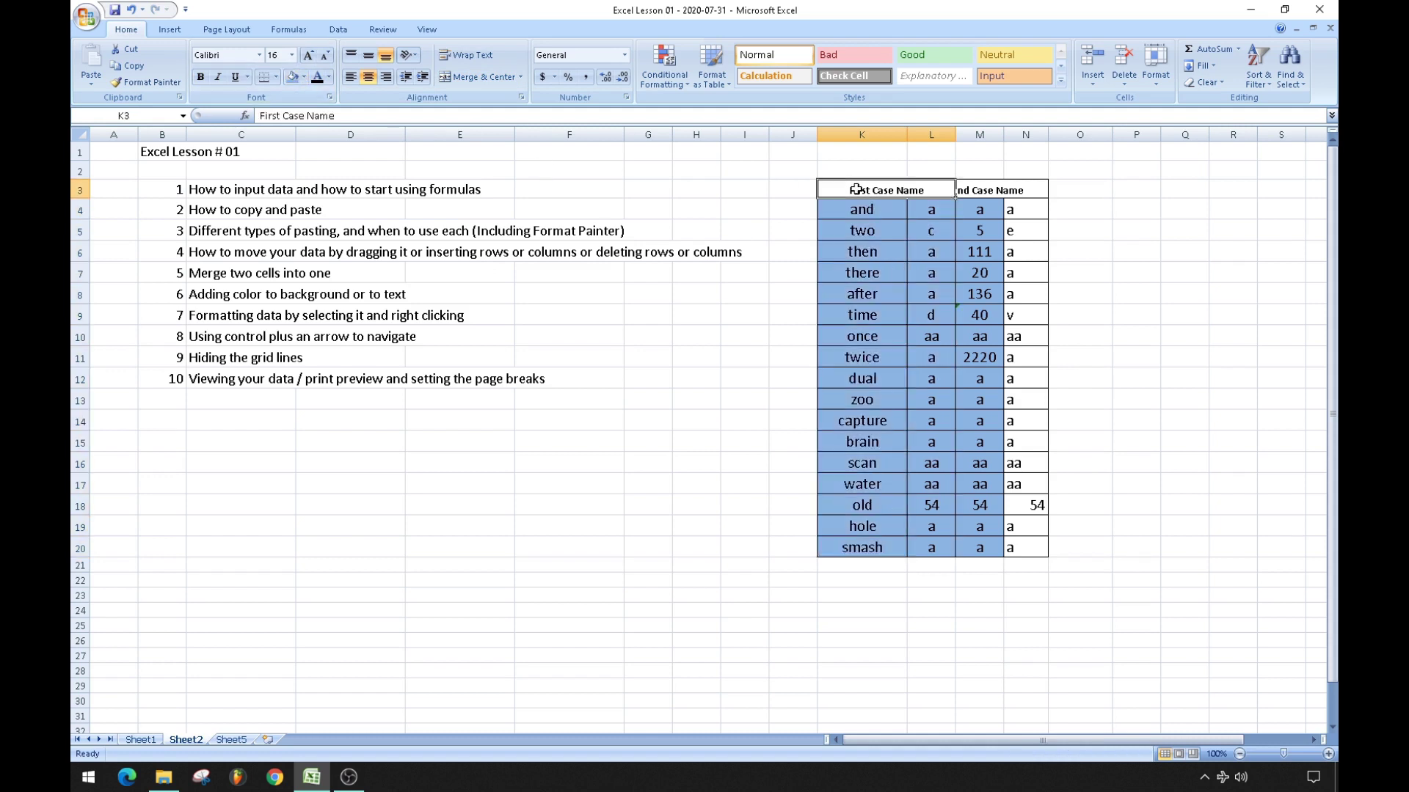
{"action": "left_click", "coordinate": [305, 77]}
{"action": "left_click", "coordinate": [370, 137]}
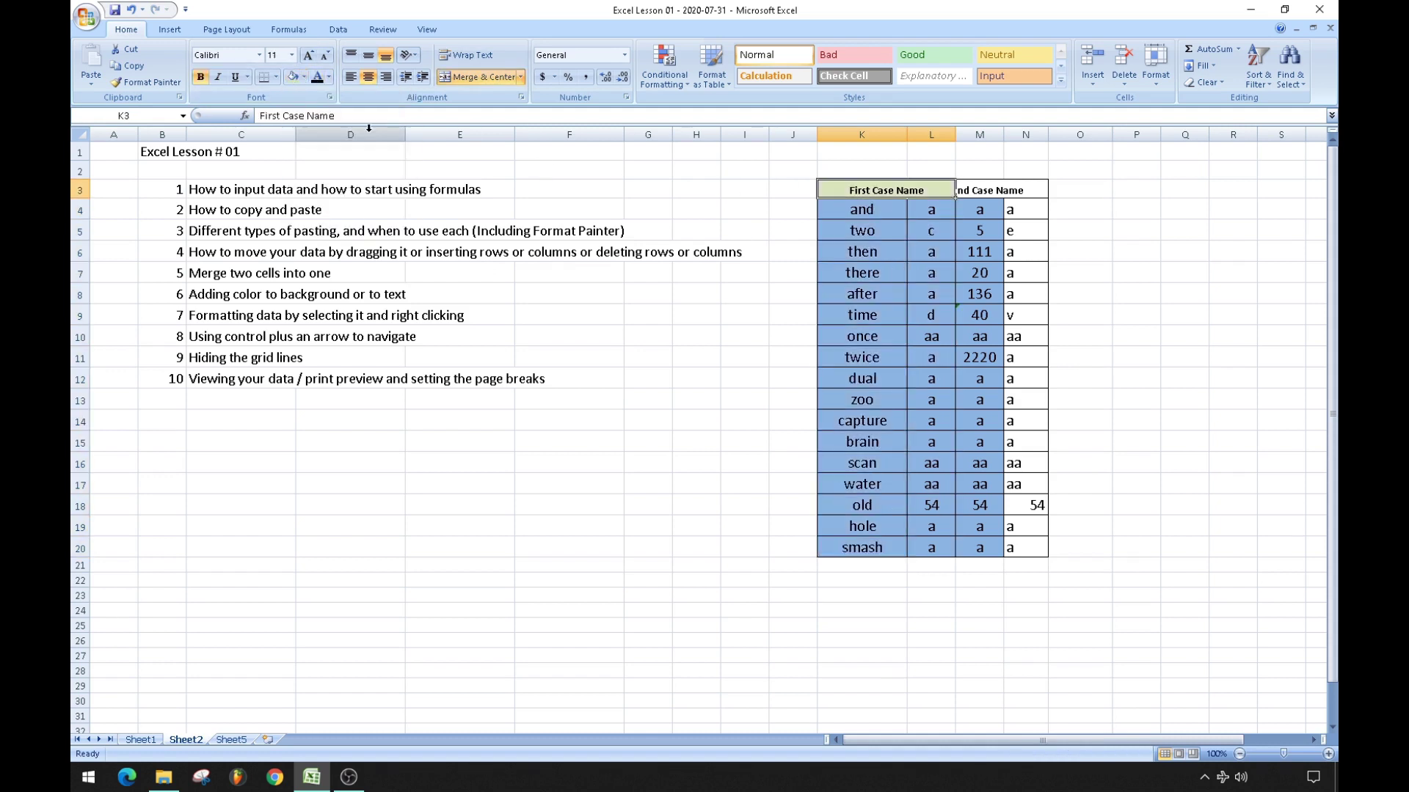
{"action": "left_click", "coordinate": [704, 386]}
Merge and centre 'Second Case Name' across M3:N3 in green, and fill M4:N20 light pink.
{"action": "left_click", "coordinate": [983, 189]}
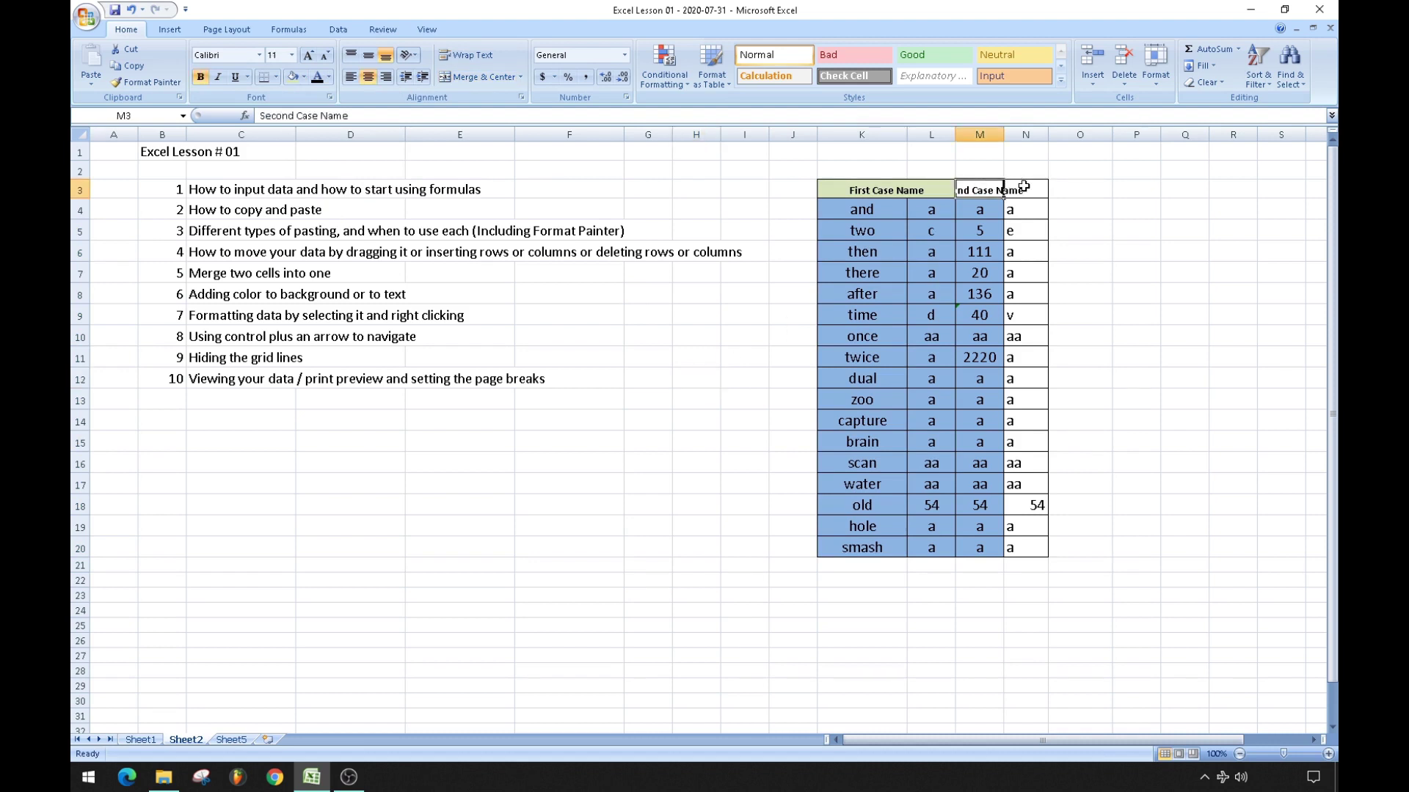
{"action": "left_click", "coordinate": [1024, 187], "text": "shift"}
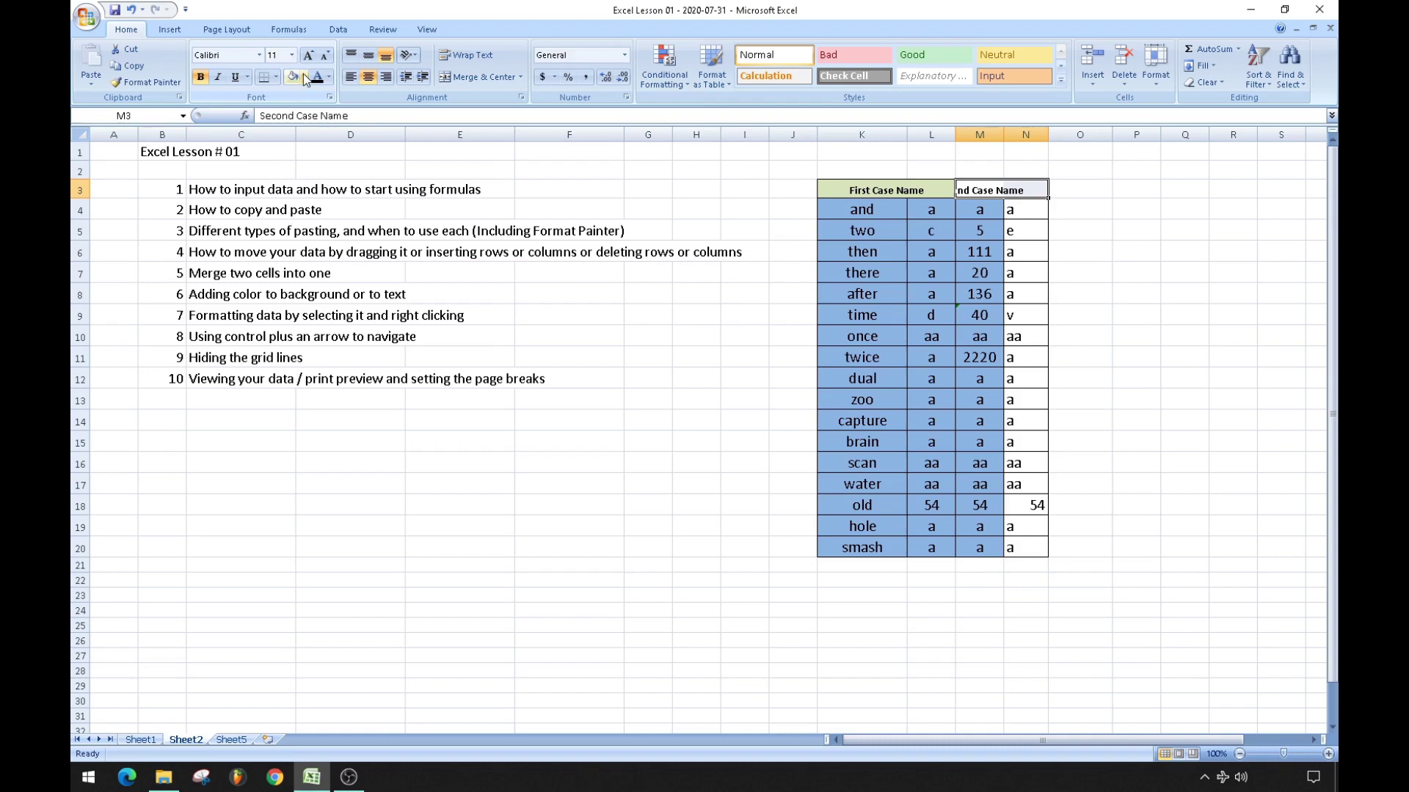
{"action": "left_click", "coordinate": [512, 77]}
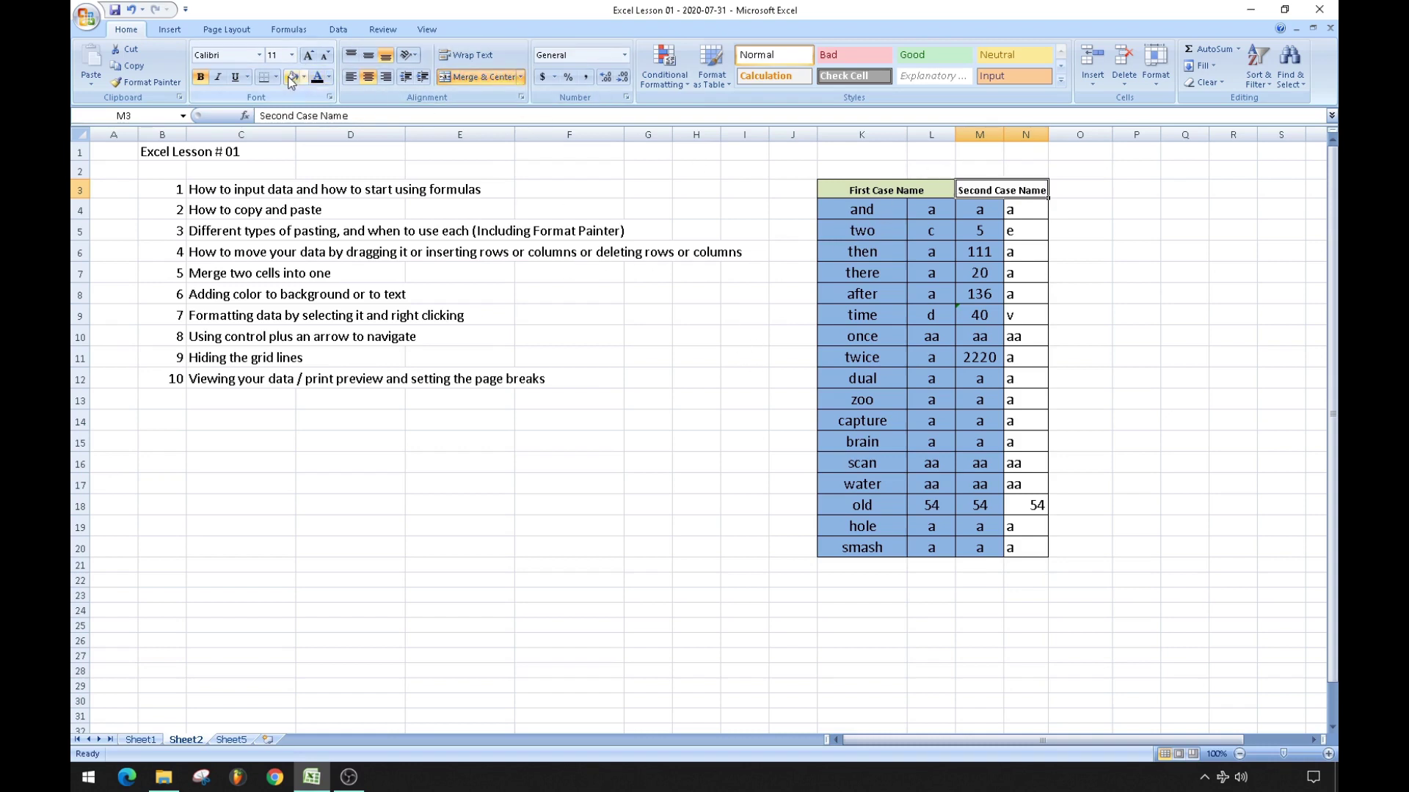
{"action": "left_click", "coordinate": [699, 421]}
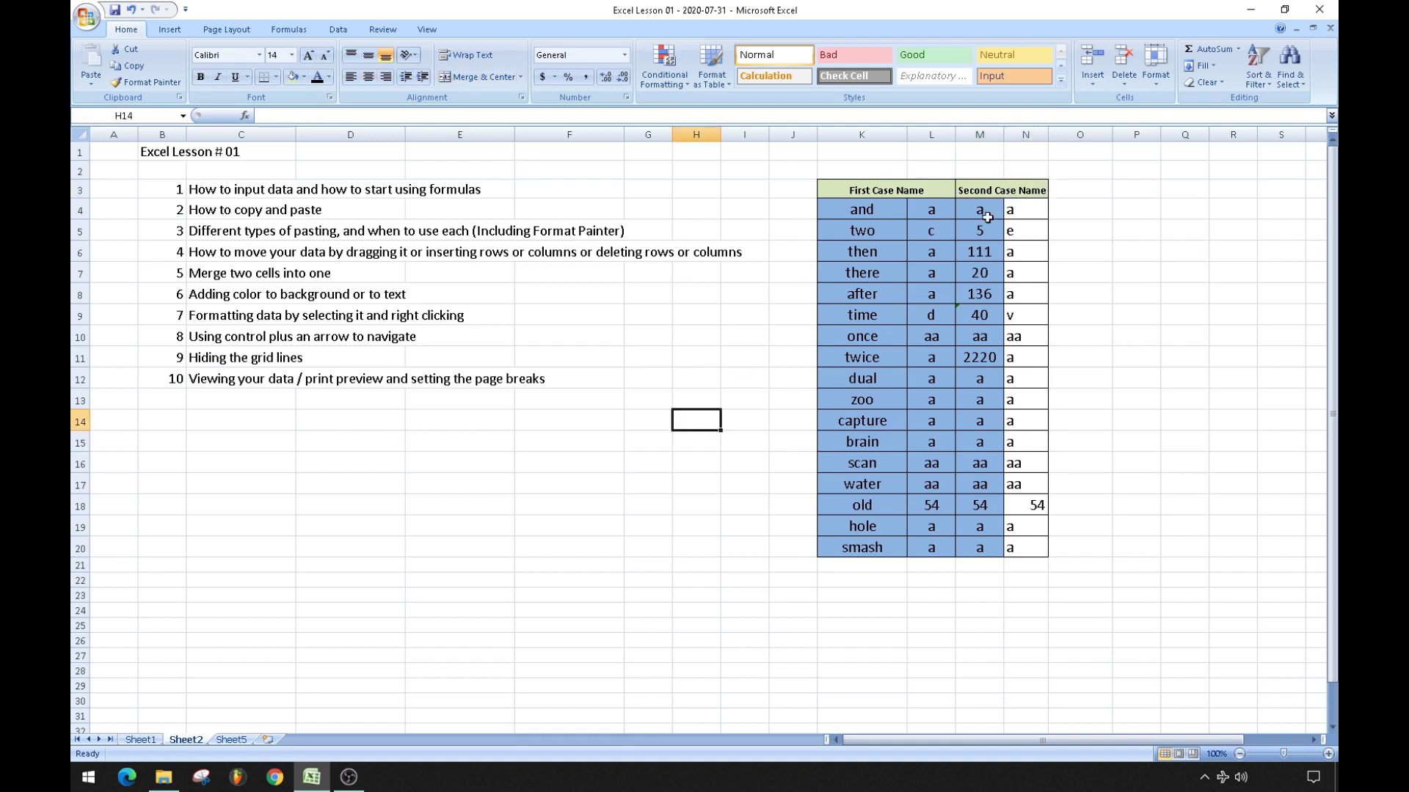
{"action": "left_click_drag", "start_coordinate": [976, 210], "coordinate": [1026, 551]}
{"action": "left_click", "coordinate": [303, 77]}
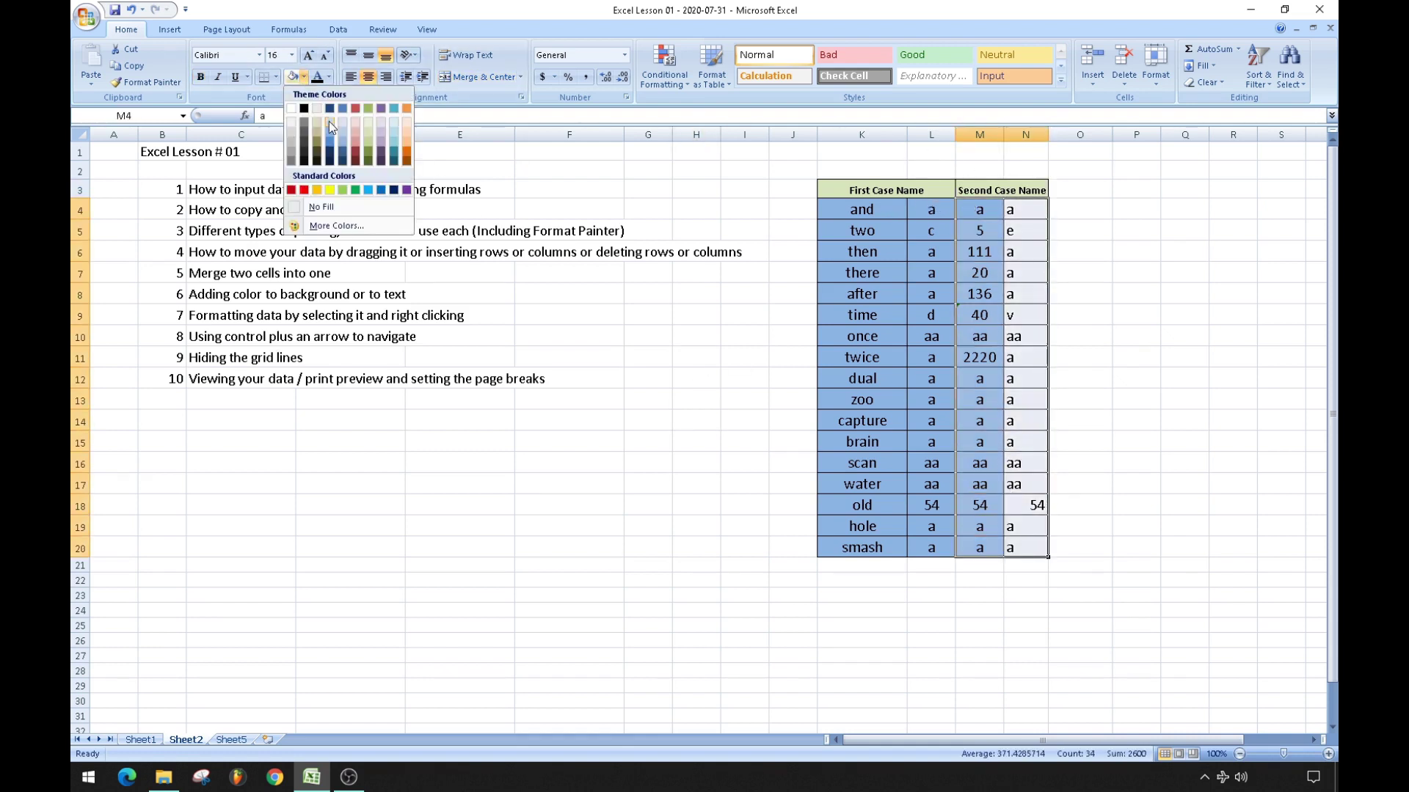
{"action": "left_click", "coordinate": [355, 129]}
{"action": "left_click", "coordinate": [642, 400]}
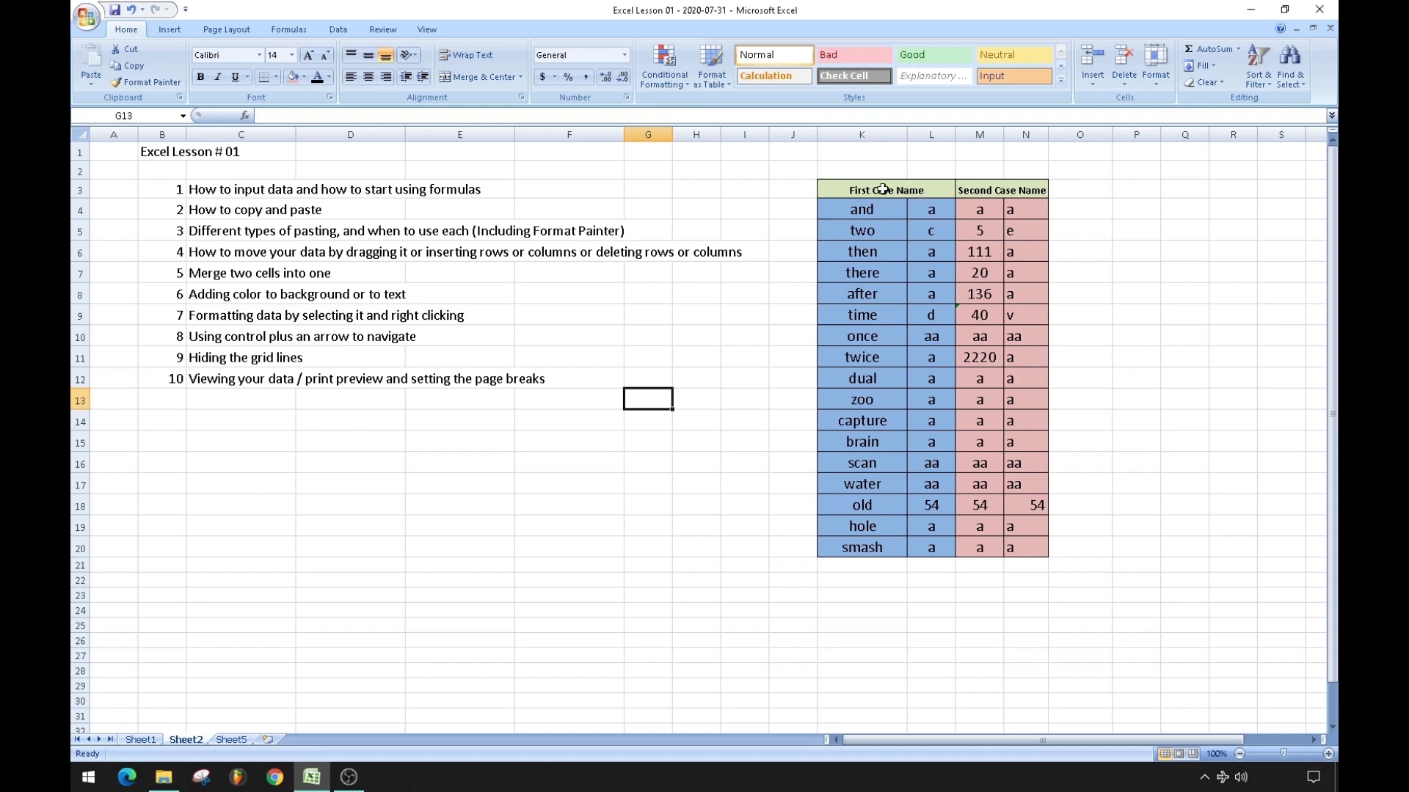
{"action": "left_click", "coordinate": [883, 190]}
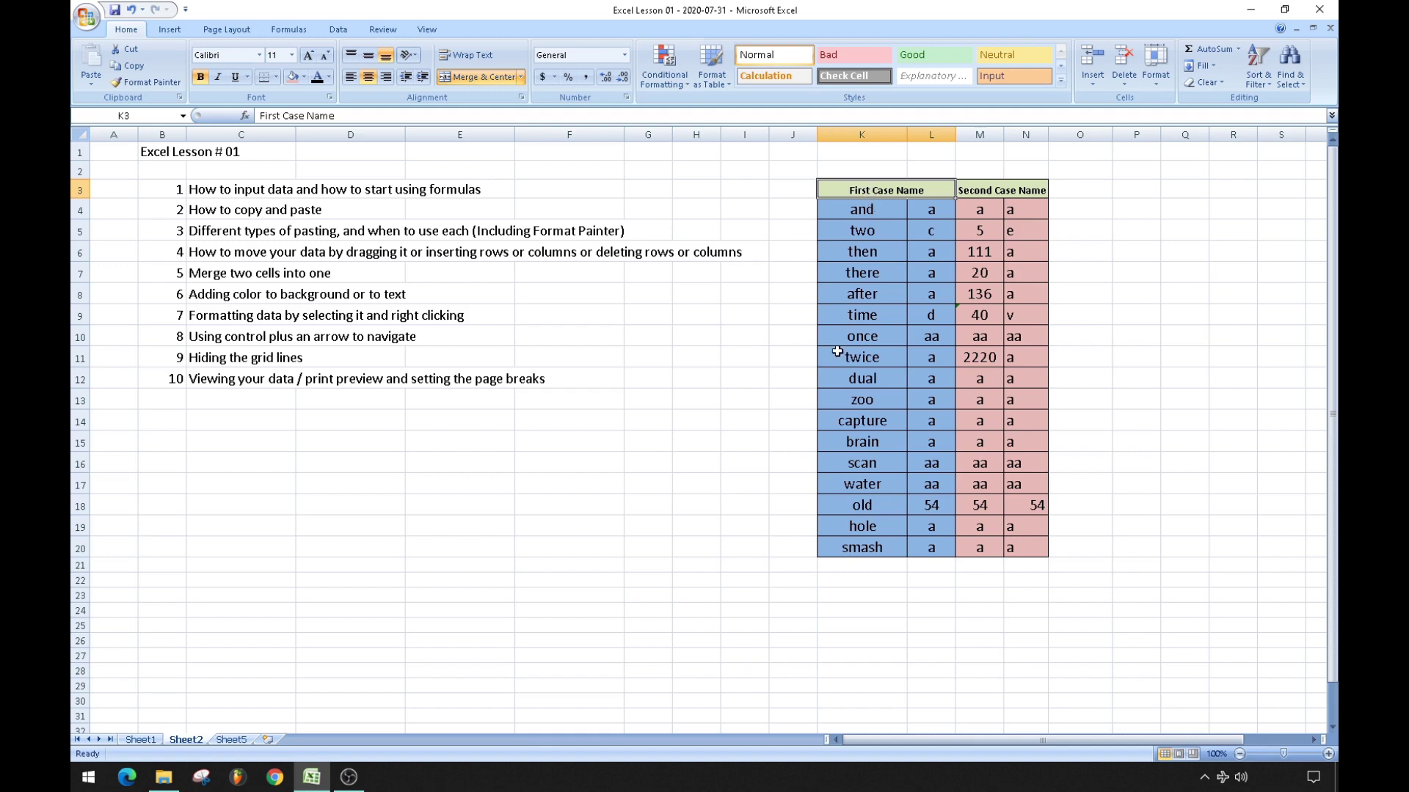
{"action": "type", "text": "Patient Name"}
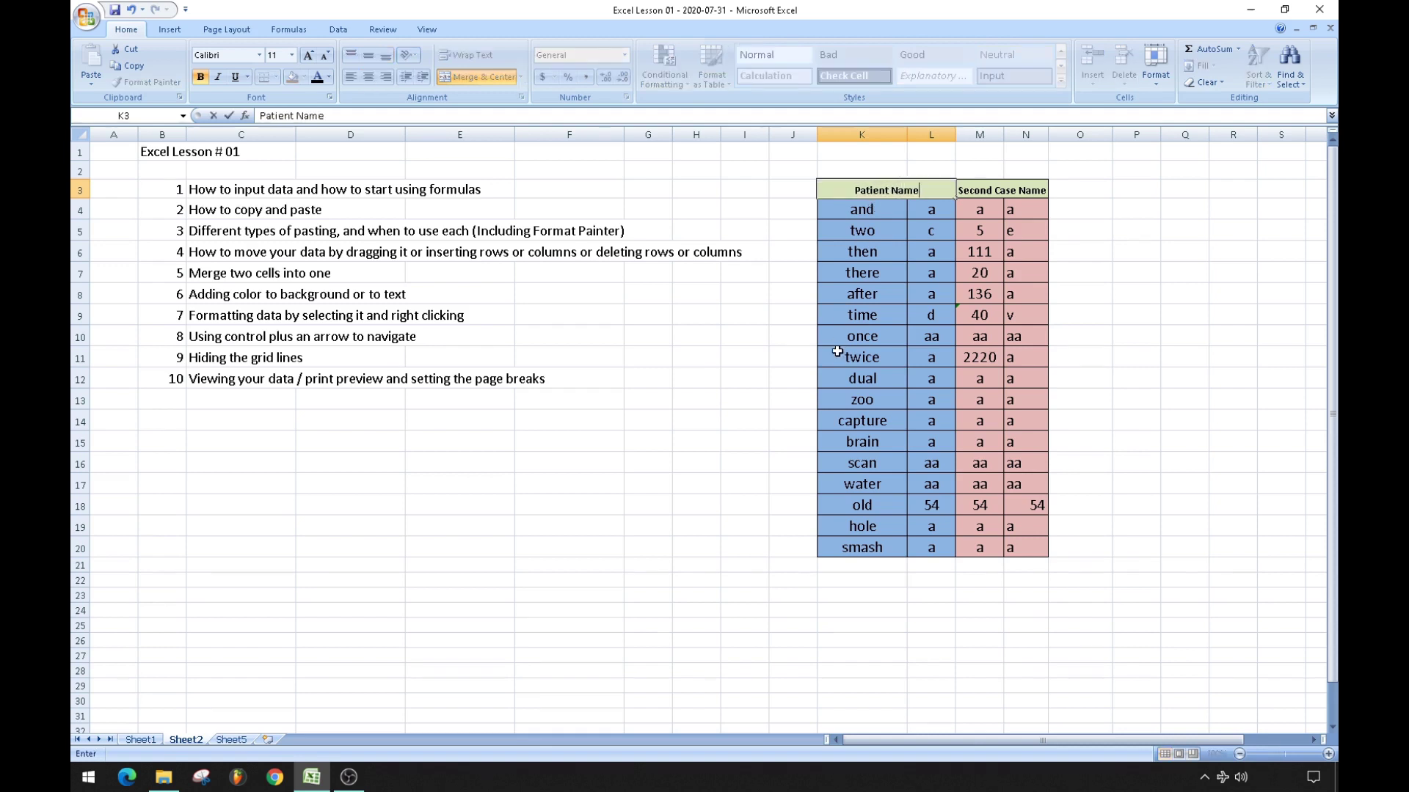
{"action": "key", "text": "Return"}
{"action": "type", "text": "Fi"}
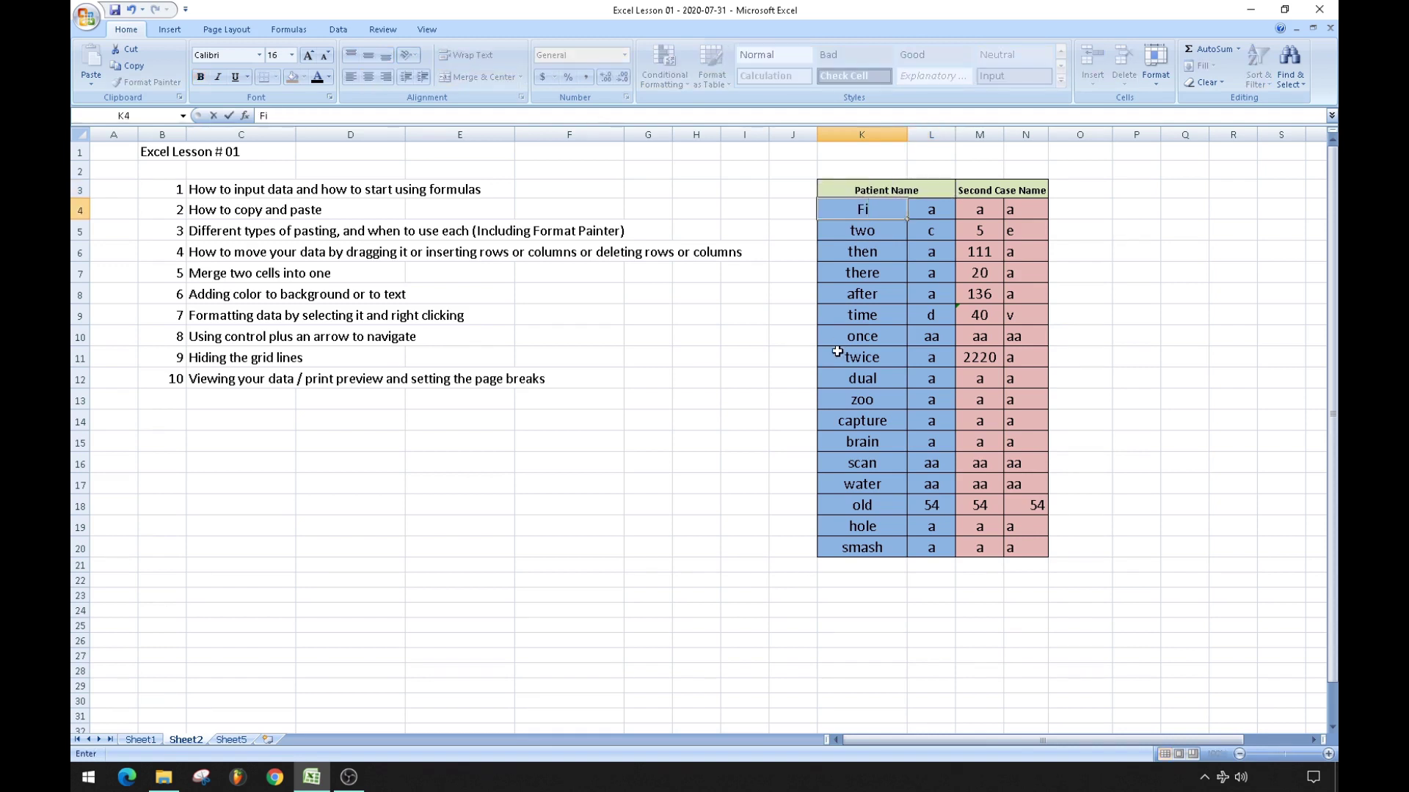
{"action": "type", "text": "rst"}
{"action": "key", "text": "Tab"}
{"action": "type", "text": "Last"}
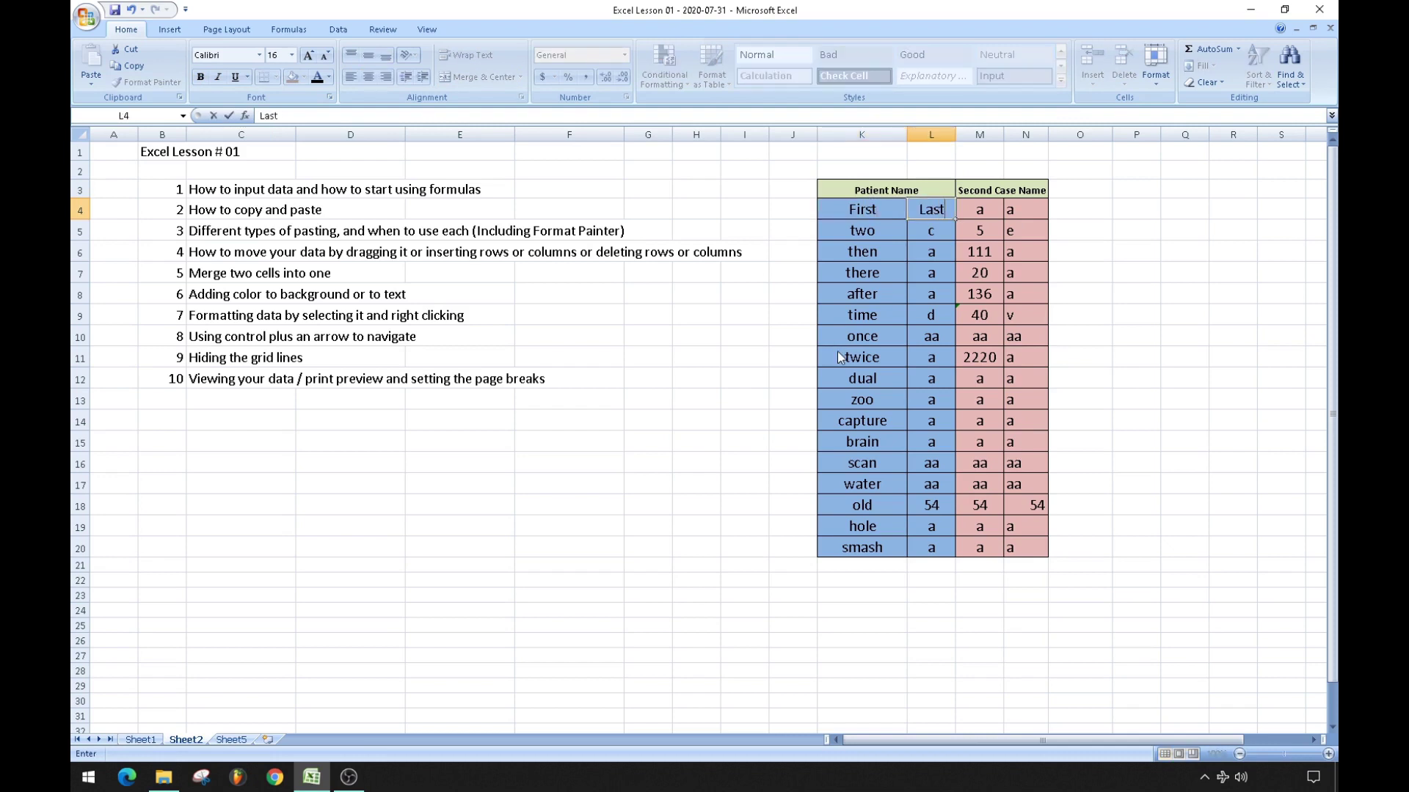
{"action": "key", "text": "Return"}
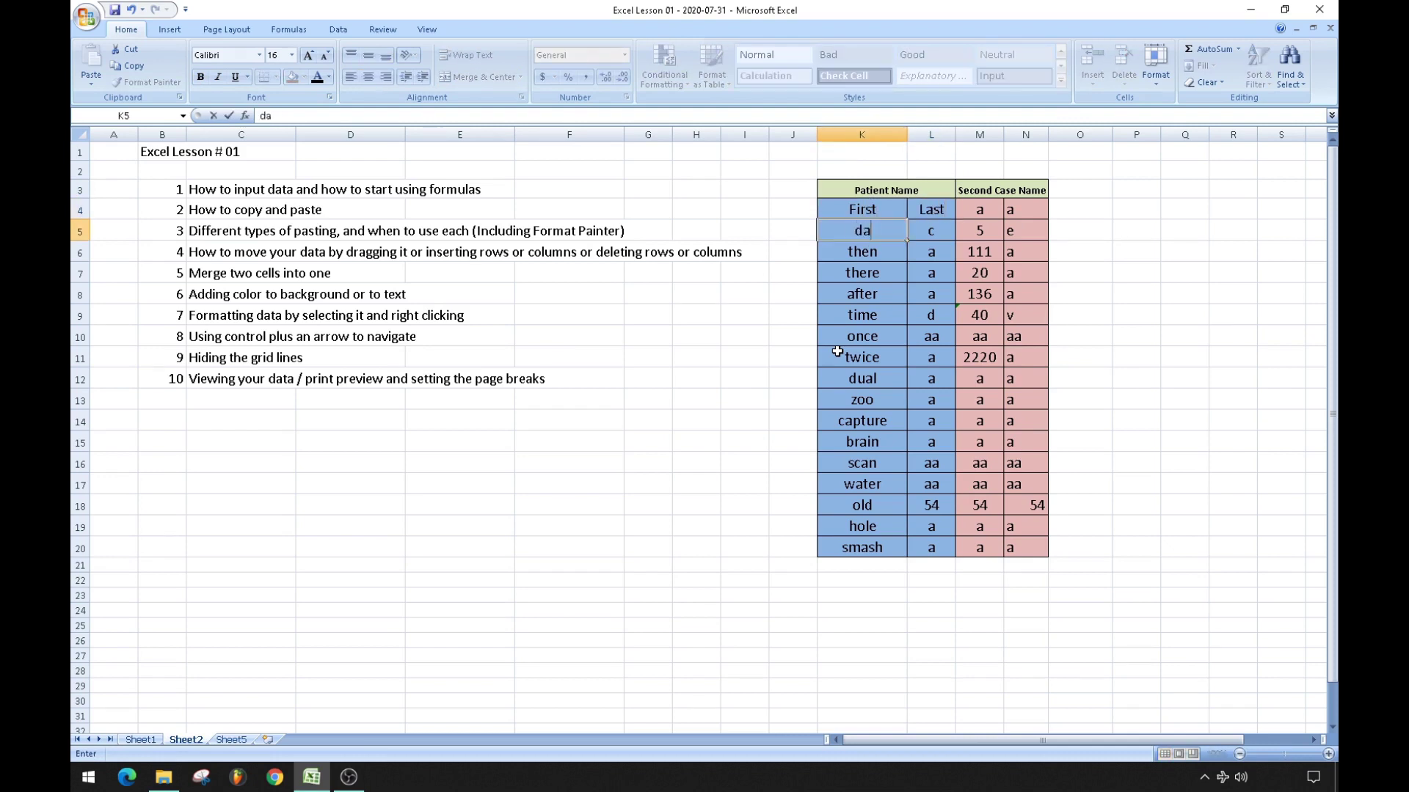
{"action": "key", "text": "Tab"}
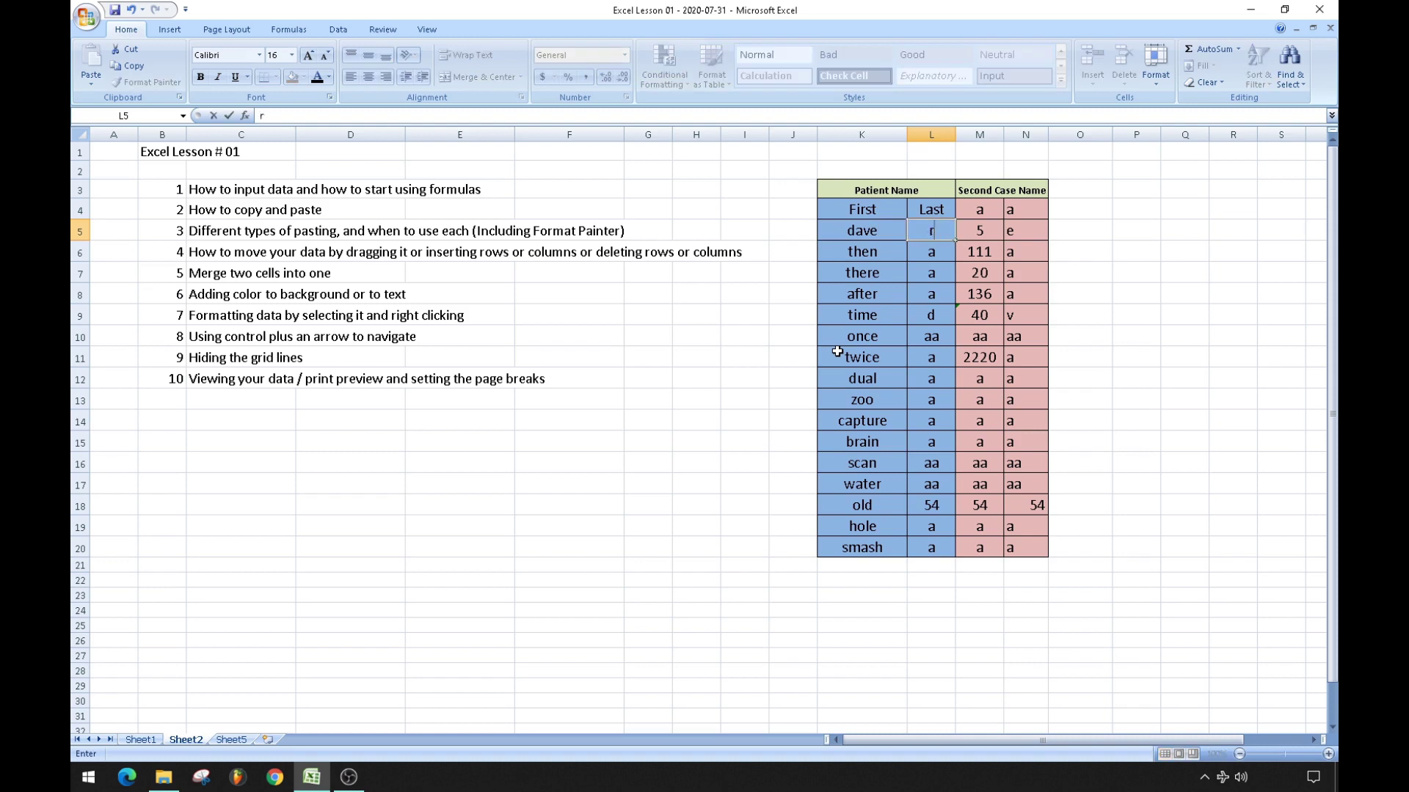
{"action": "key", "text": "shift+Tab"}
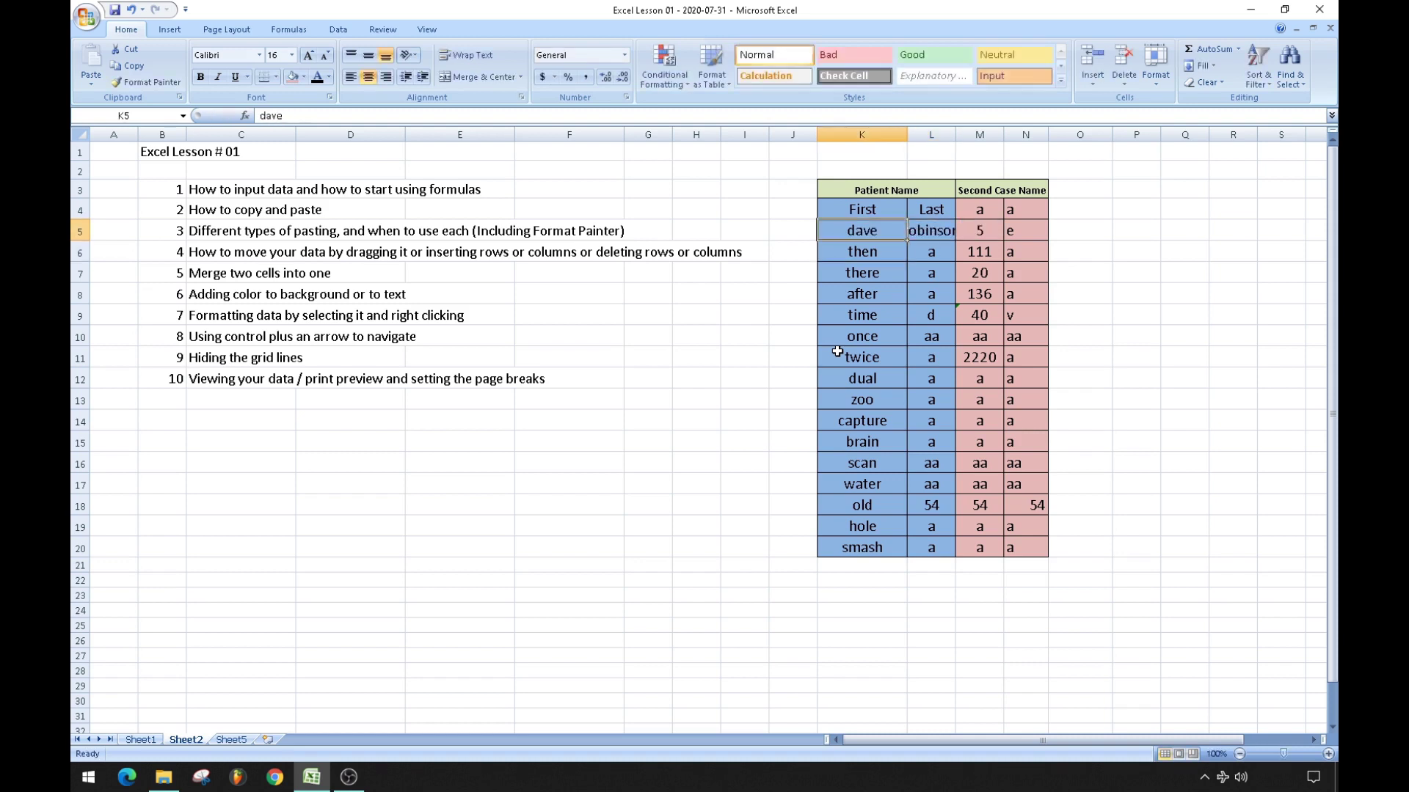
{"action": "left_click", "coordinate": [903, 154]}
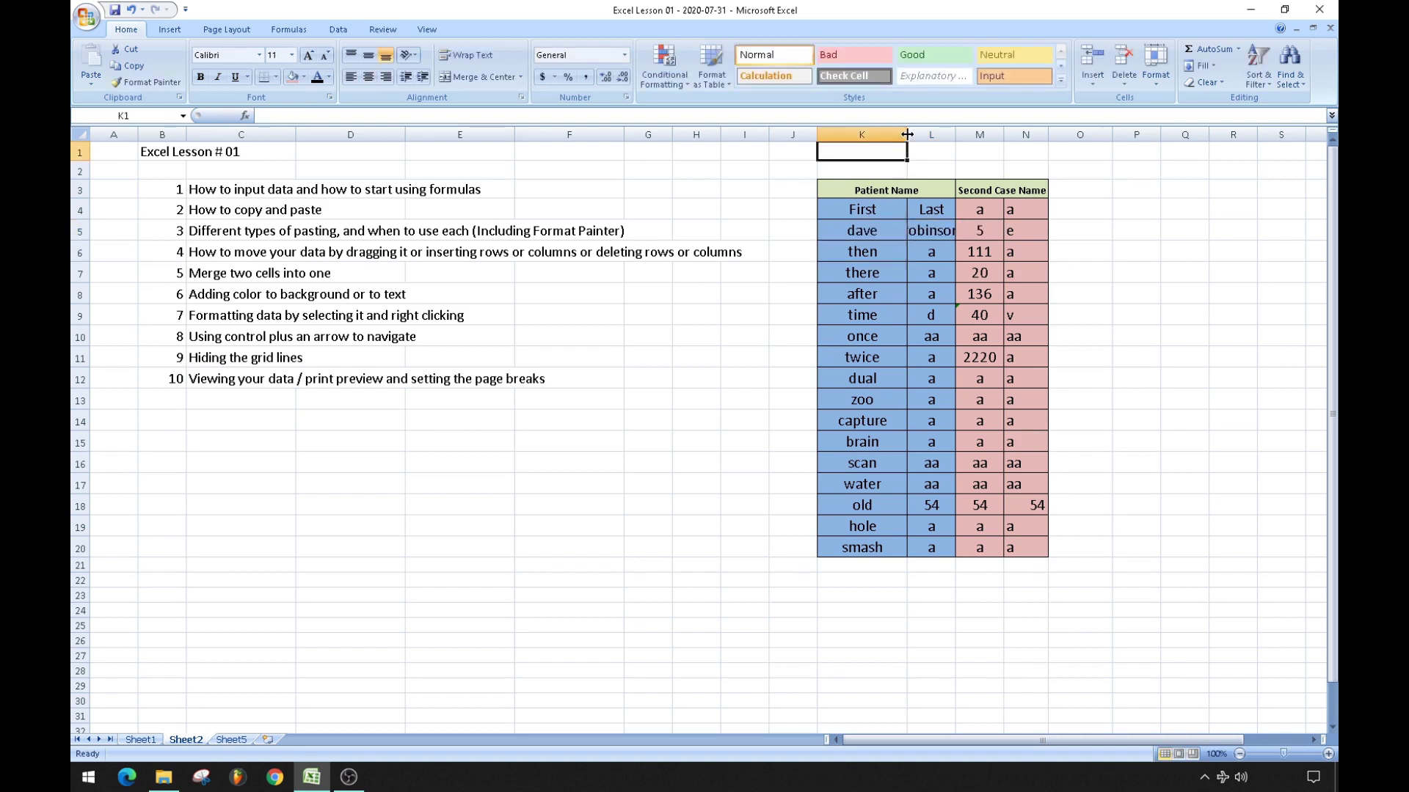
{"action": "double_click", "coordinate": [907, 134]}
{"action": "double_click", "coordinate": [921, 132]}
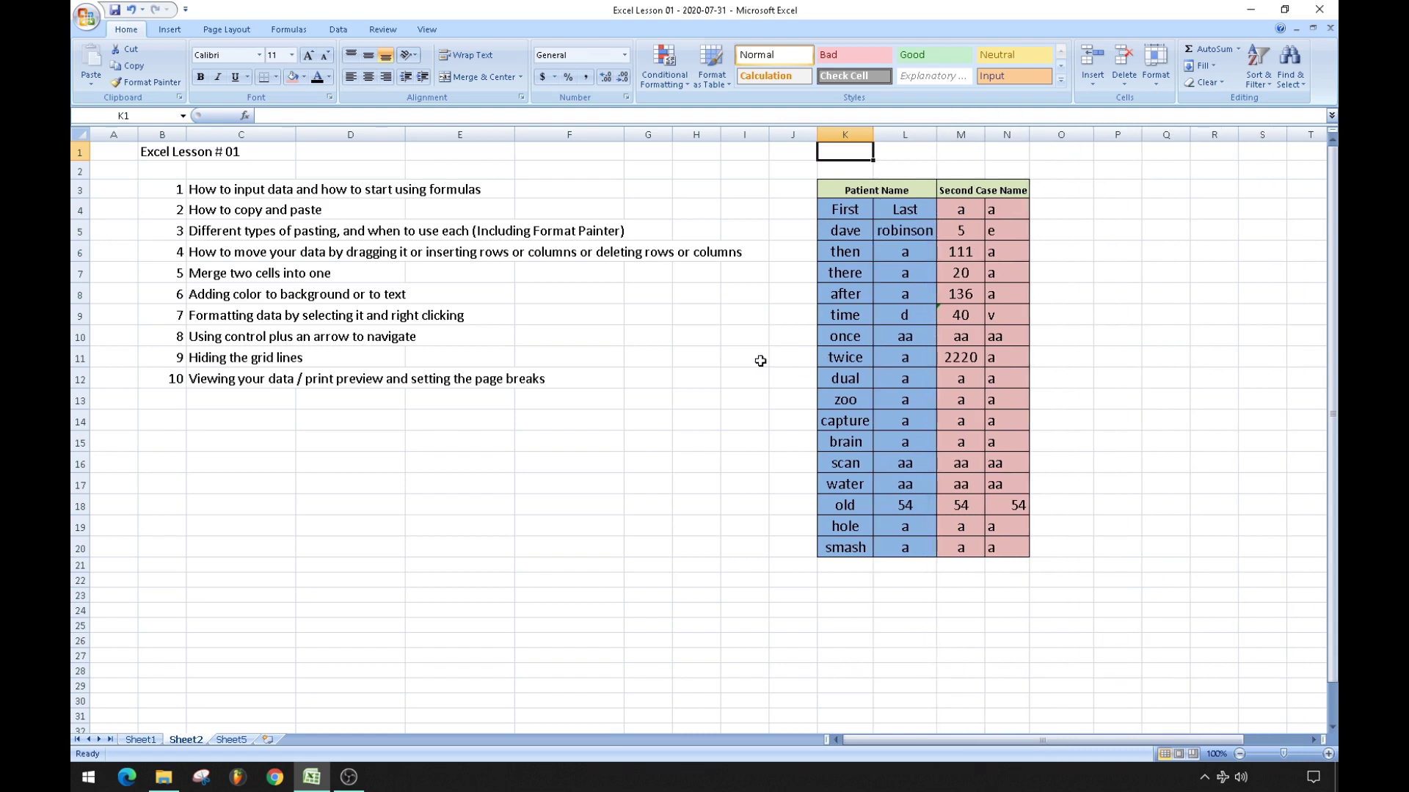
{"action": "left_click", "coordinate": [133, 10]}
{"action": "left_click", "coordinate": [132, 10]}
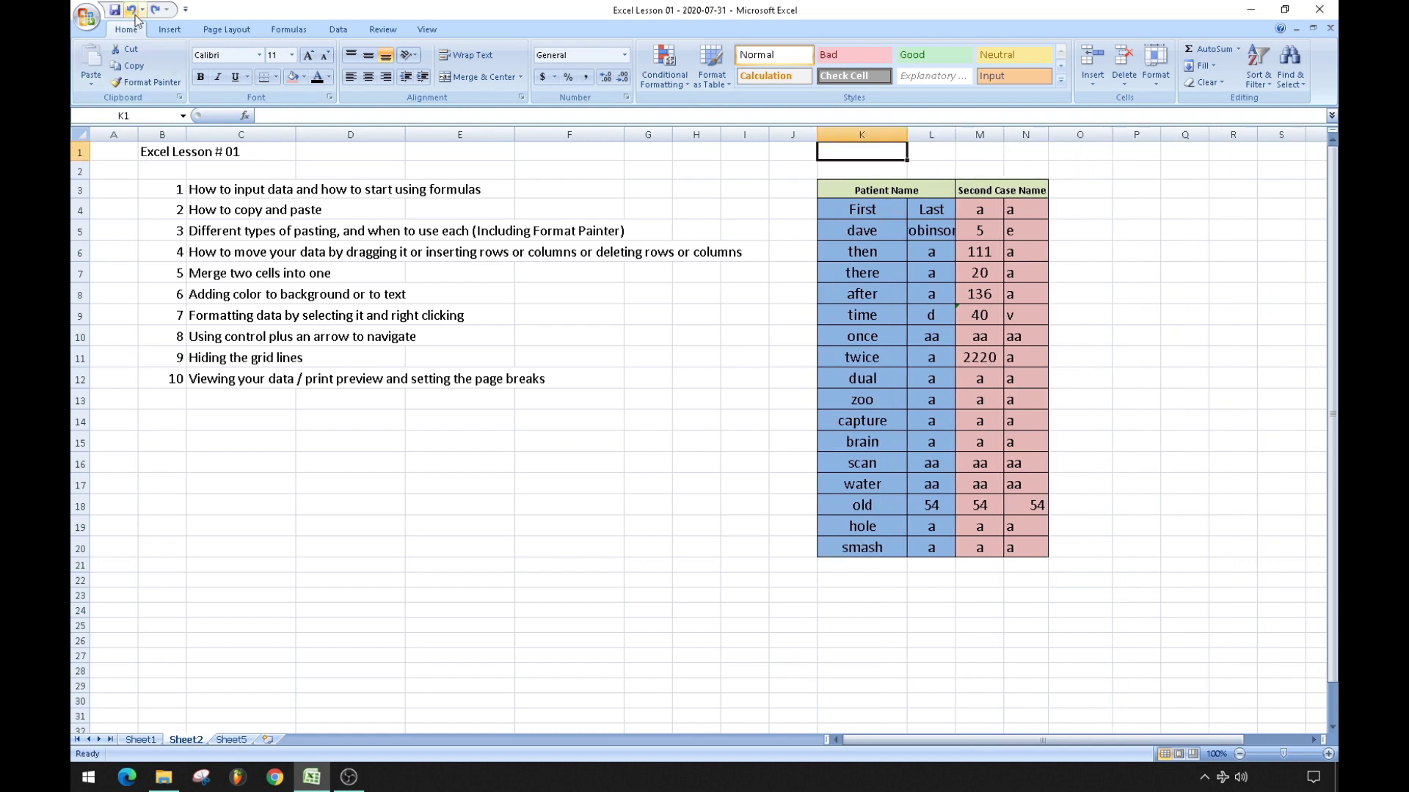
{"action": "left_click", "coordinate": [132, 10]}
{"action": "left_click", "coordinate": [132, 11]}
{"action": "left_click", "coordinate": [133, 12]}
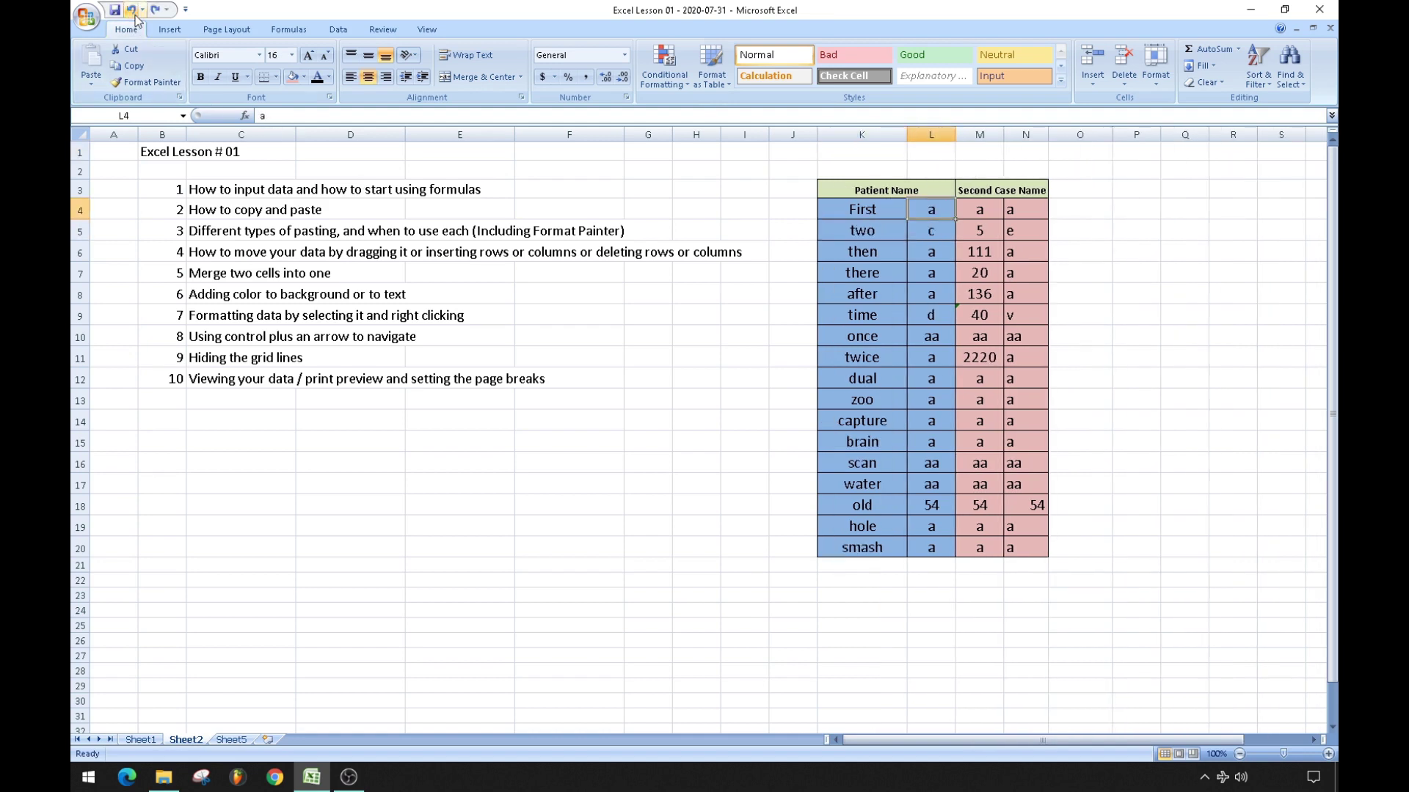
{"action": "left_click", "coordinate": [134, 12]}
{"action": "left_click", "coordinate": [134, 11]}
{"action": "left_click", "coordinate": [683, 443]}
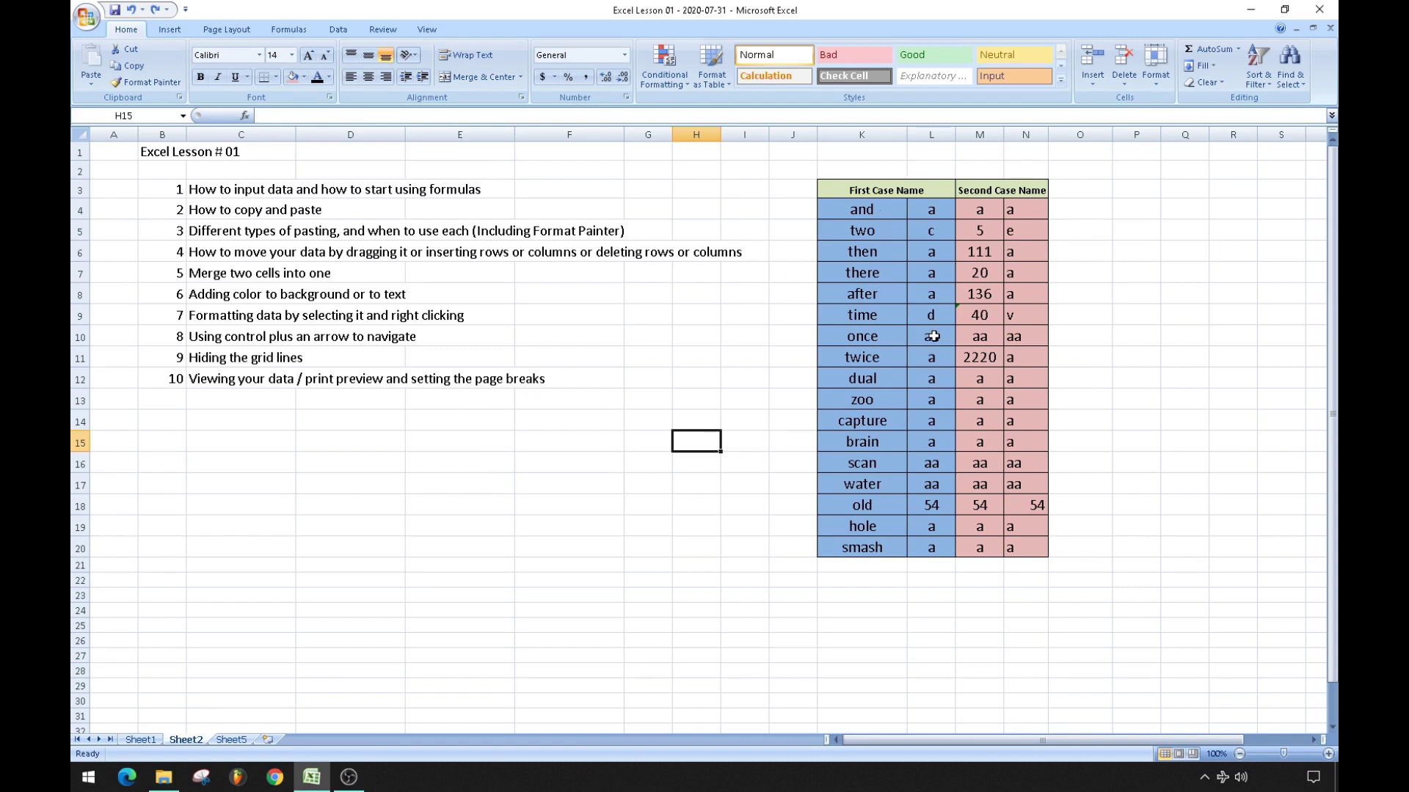
{"action": "left_click_drag", "start_coordinate": [871, 213], "coordinate": [1025, 544]}
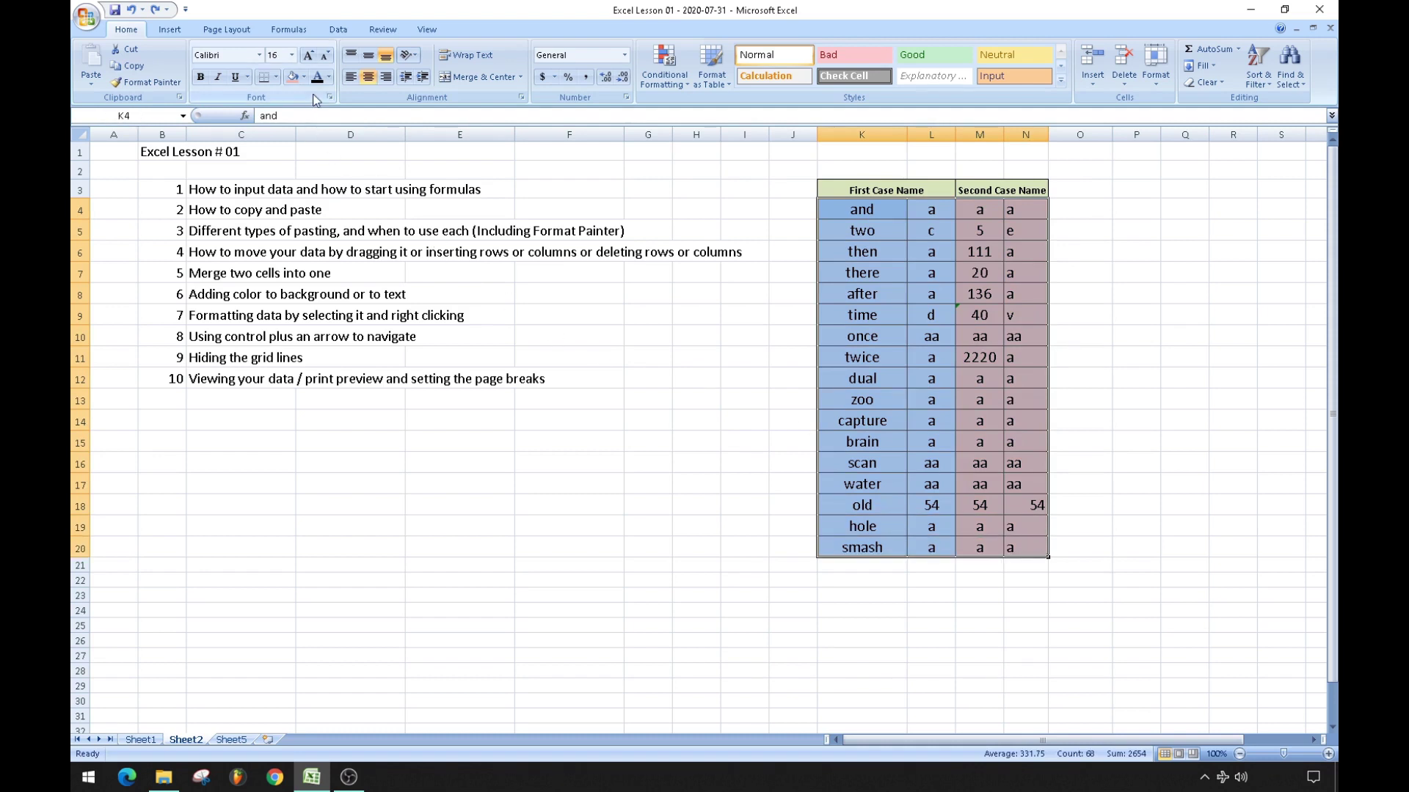
{"action": "left_click", "coordinate": [330, 78]}
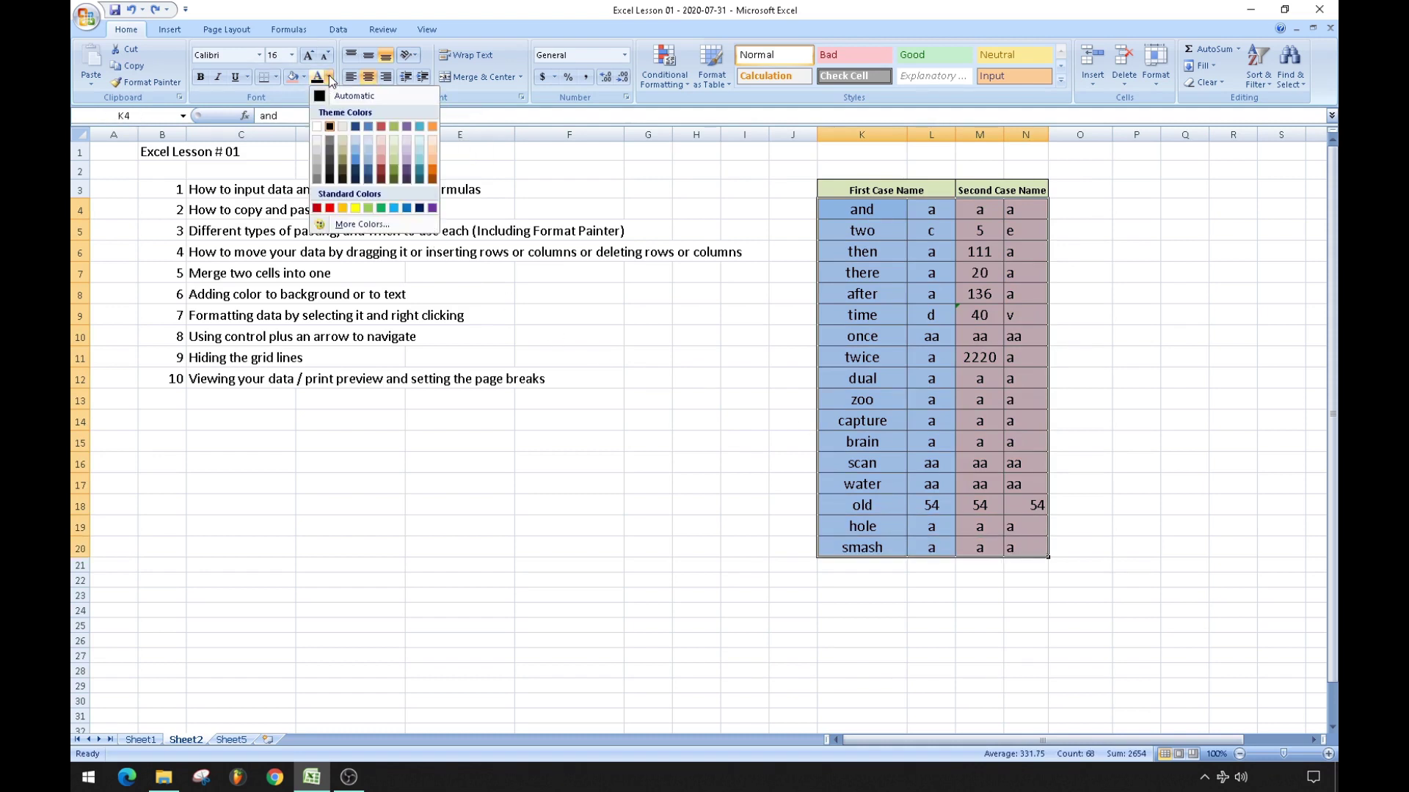
{"action": "left_click", "coordinate": [317, 127]}
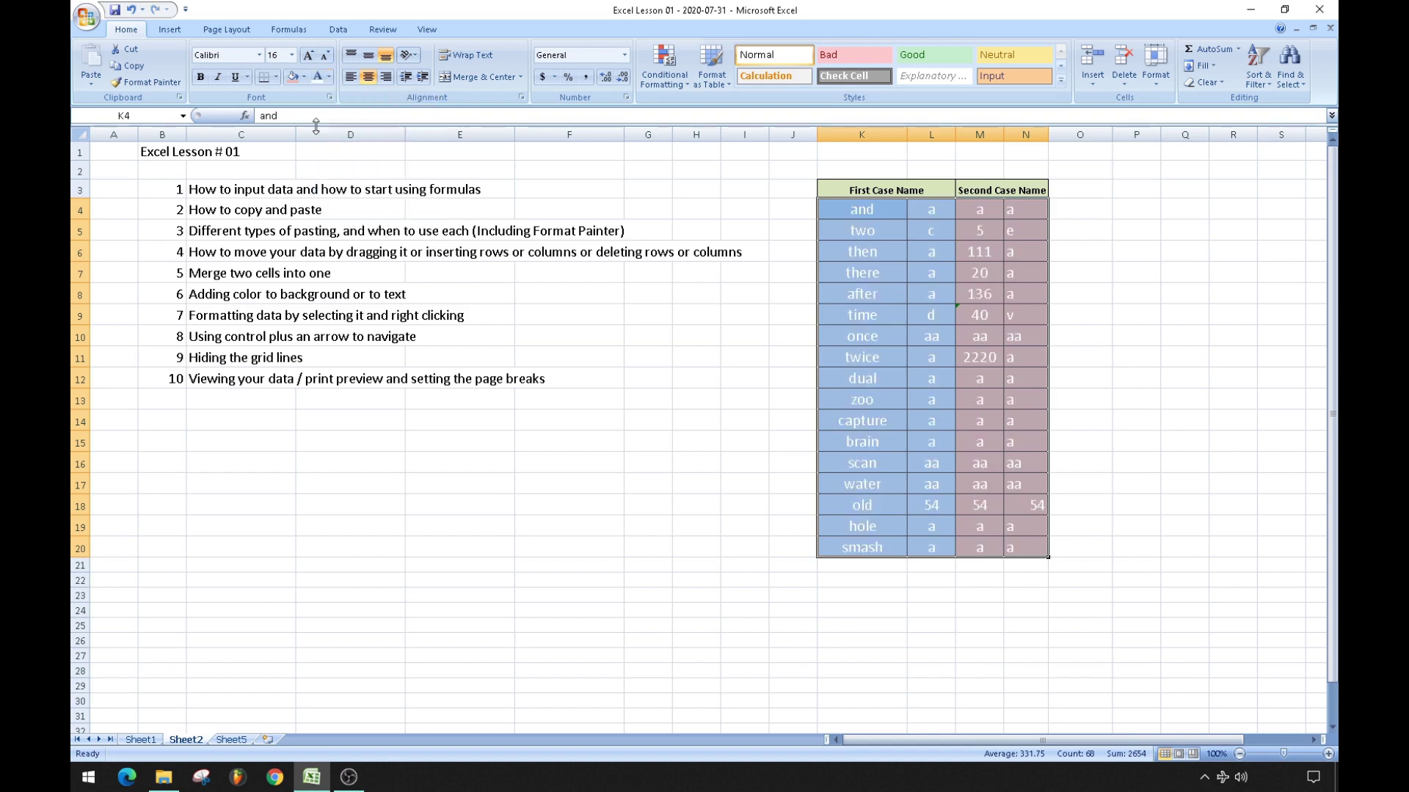
{"action": "left_click", "coordinate": [733, 378]}
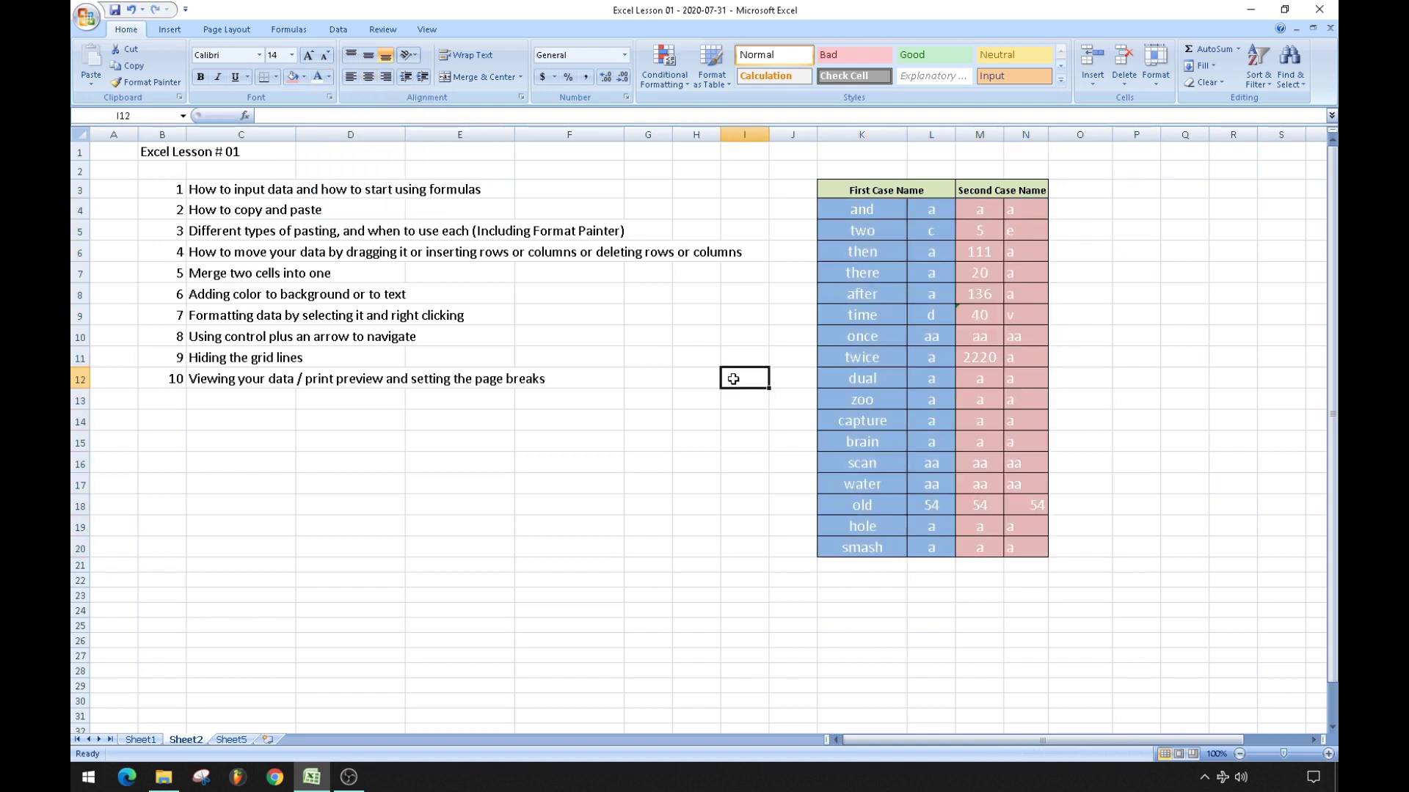
{"action": "left_click", "coordinate": [747, 296]}
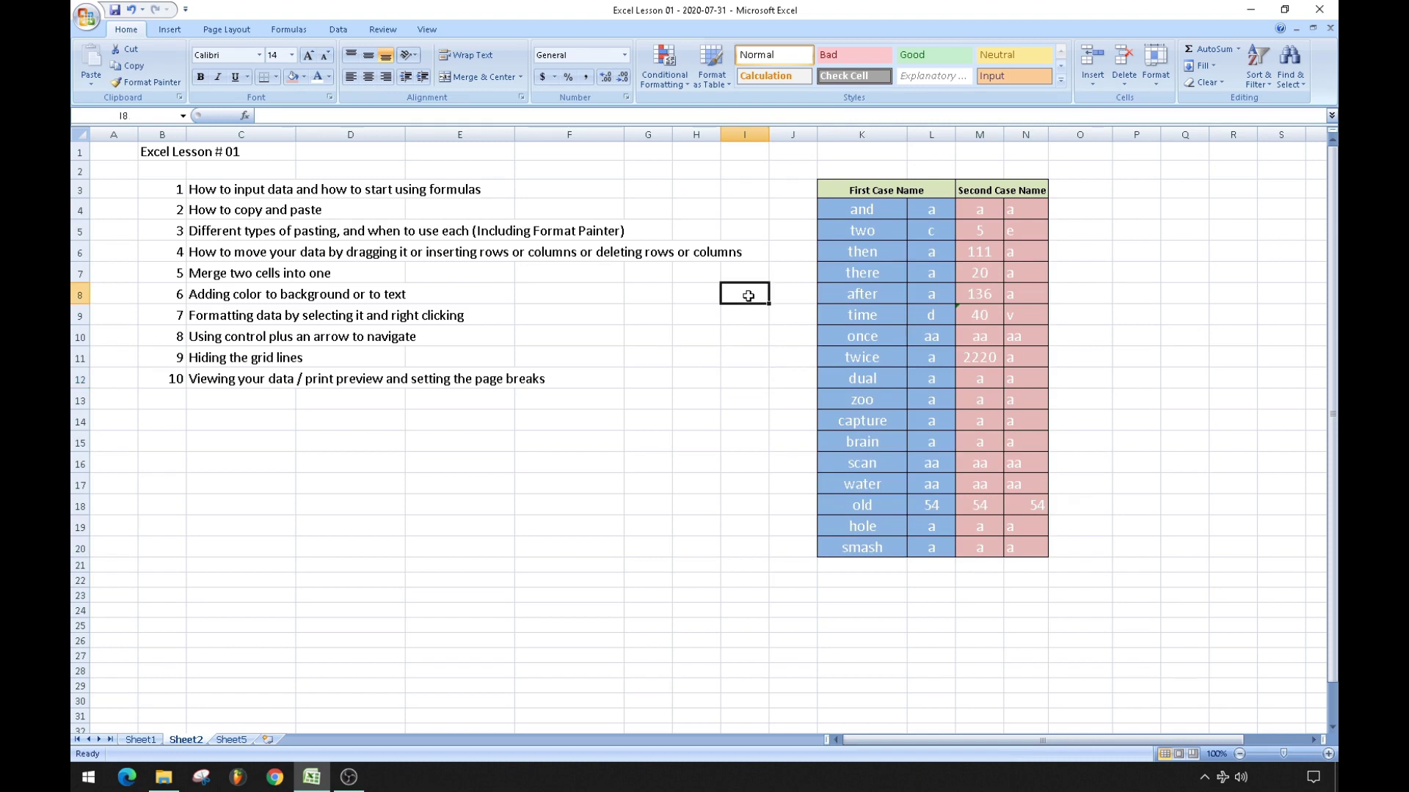
{"action": "left_click", "coordinate": [180, 318]}
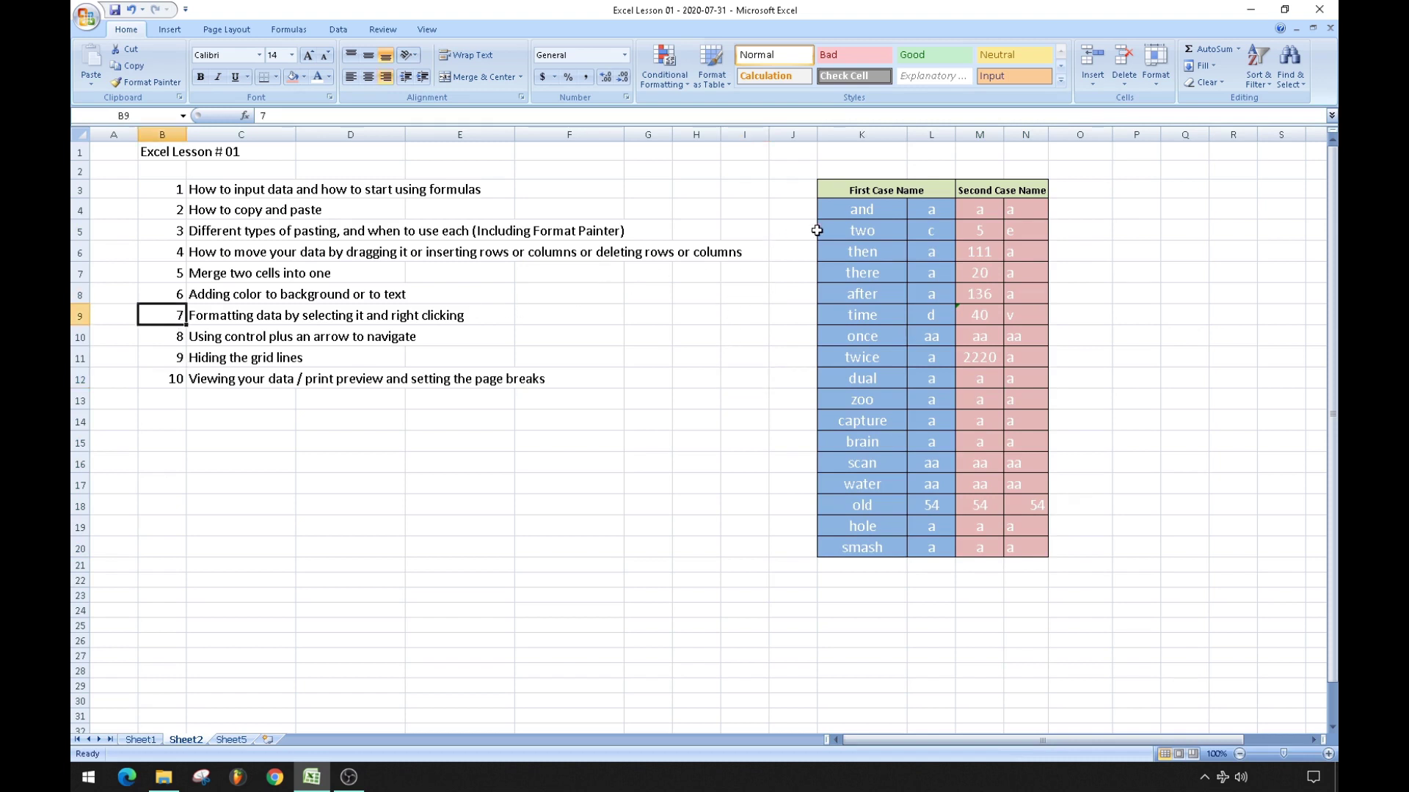
{"action": "left_click_drag", "start_coordinate": [853, 190], "coordinate": [1015, 548]}
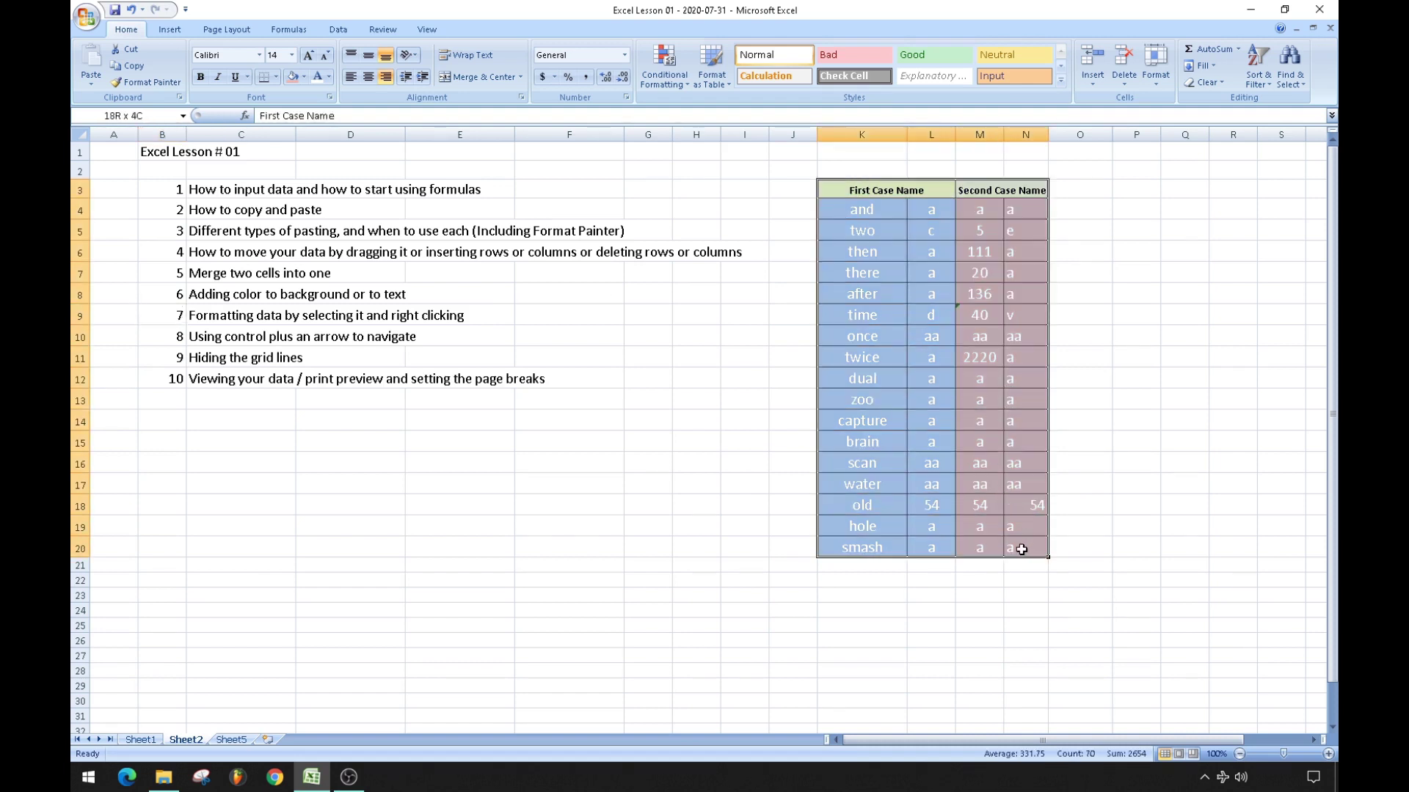
Format the table's numbers as Accounting with the $ symbol and 3 decimal places.
{"action": "right_click", "coordinate": [879, 276]}
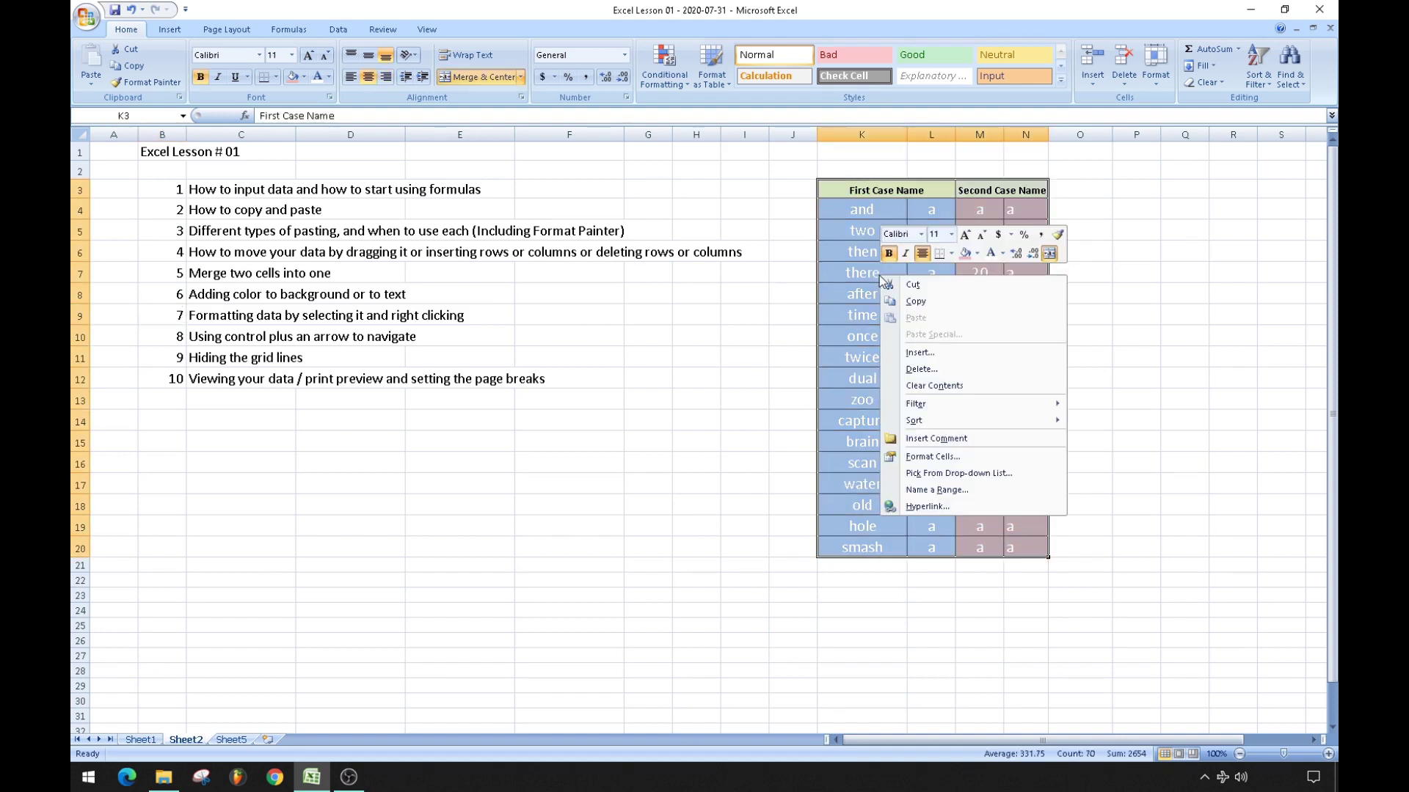
{"action": "left_click", "coordinate": [939, 458]}
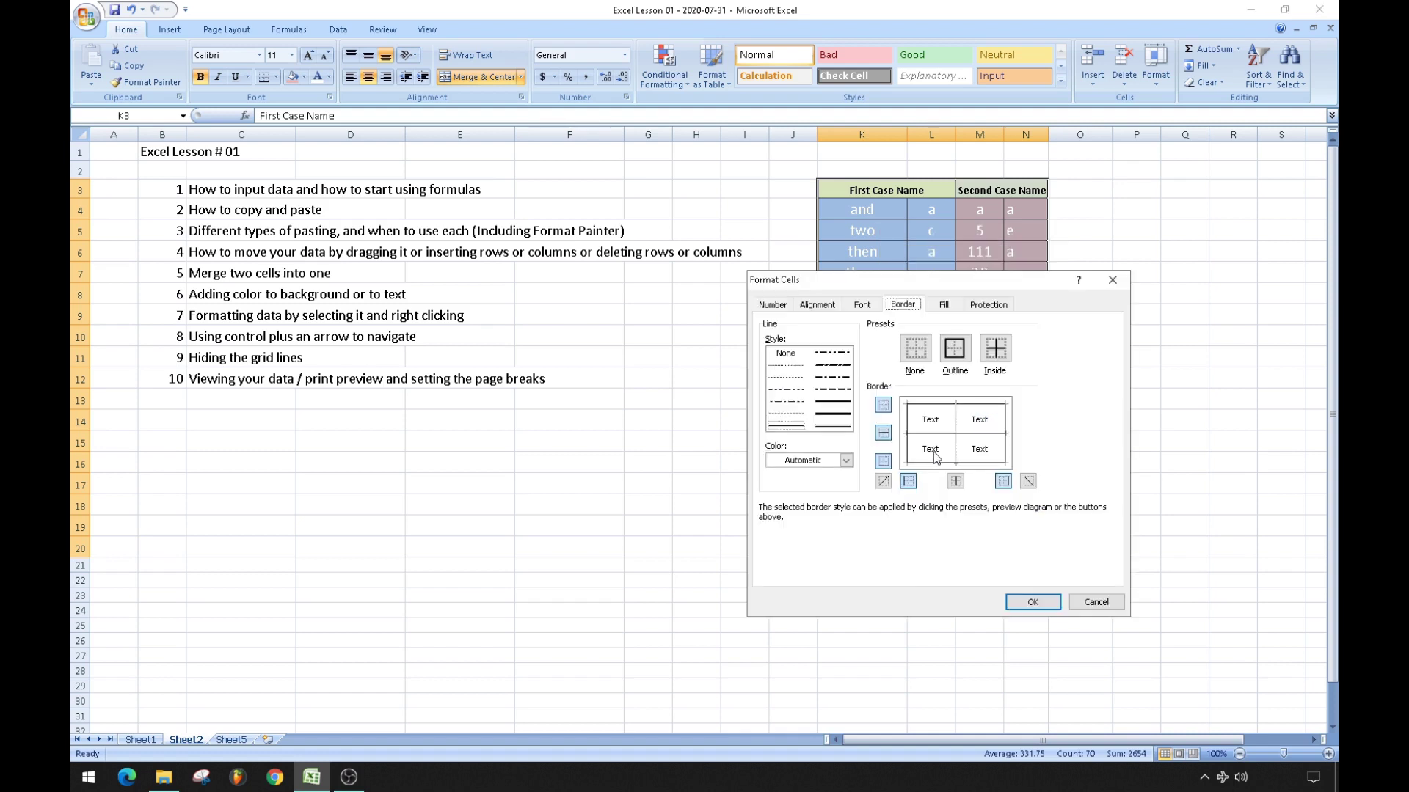
{"action": "left_click", "coordinate": [772, 304]}
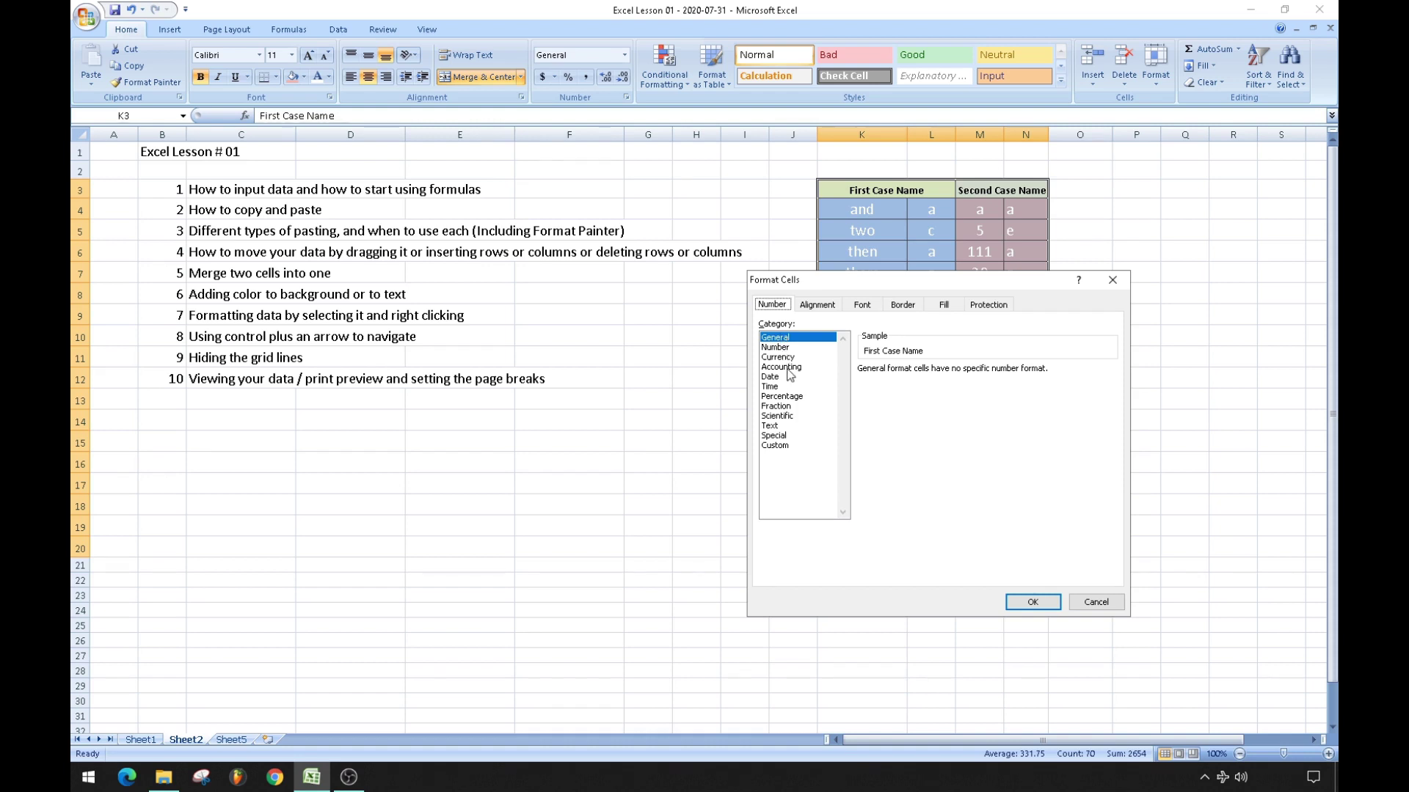
{"action": "left_click", "coordinate": [788, 367]}
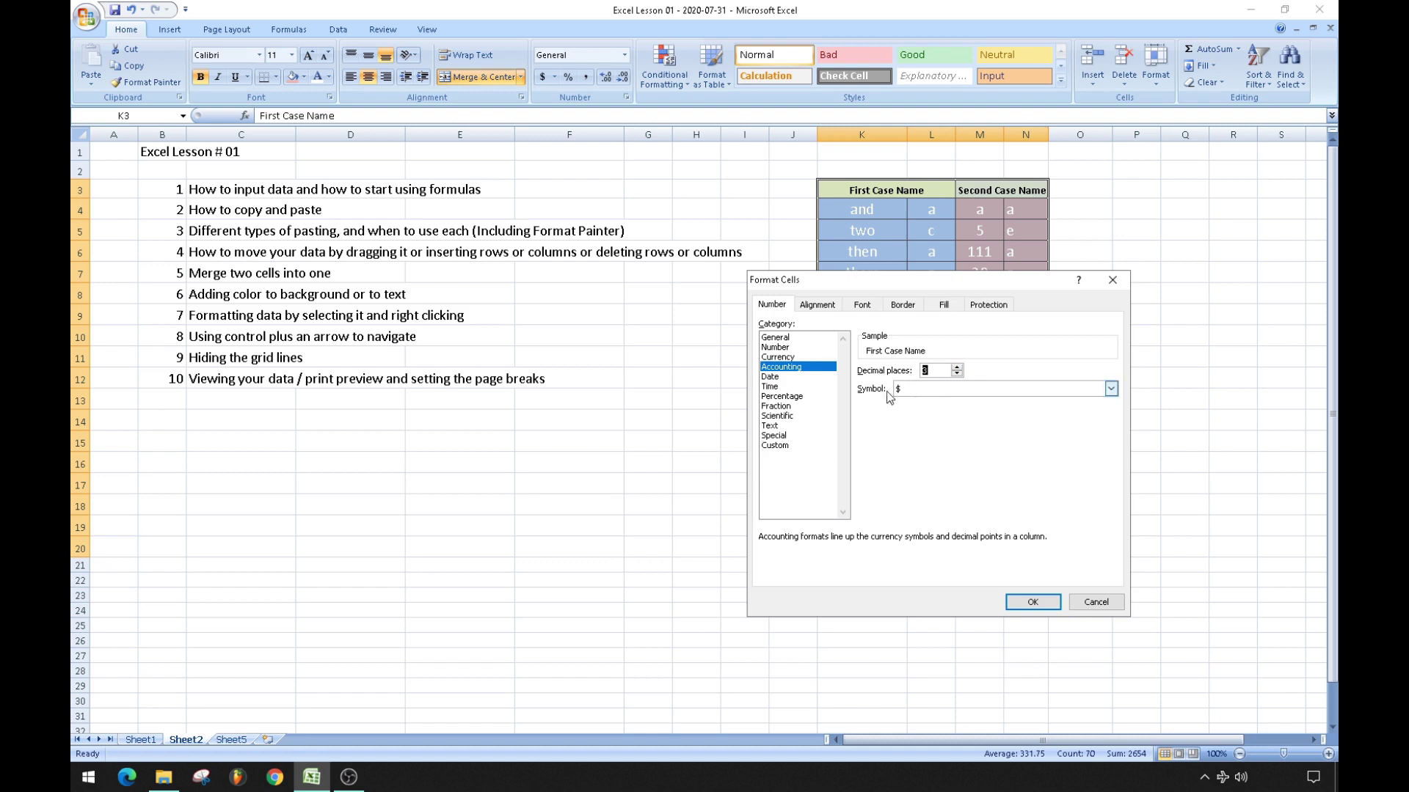
{"action": "left_click", "coordinate": [920, 390]}
{"action": "left_click", "coordinate": [923, 406]}
{"action": "left_click", "coordinate": [922, 391]}
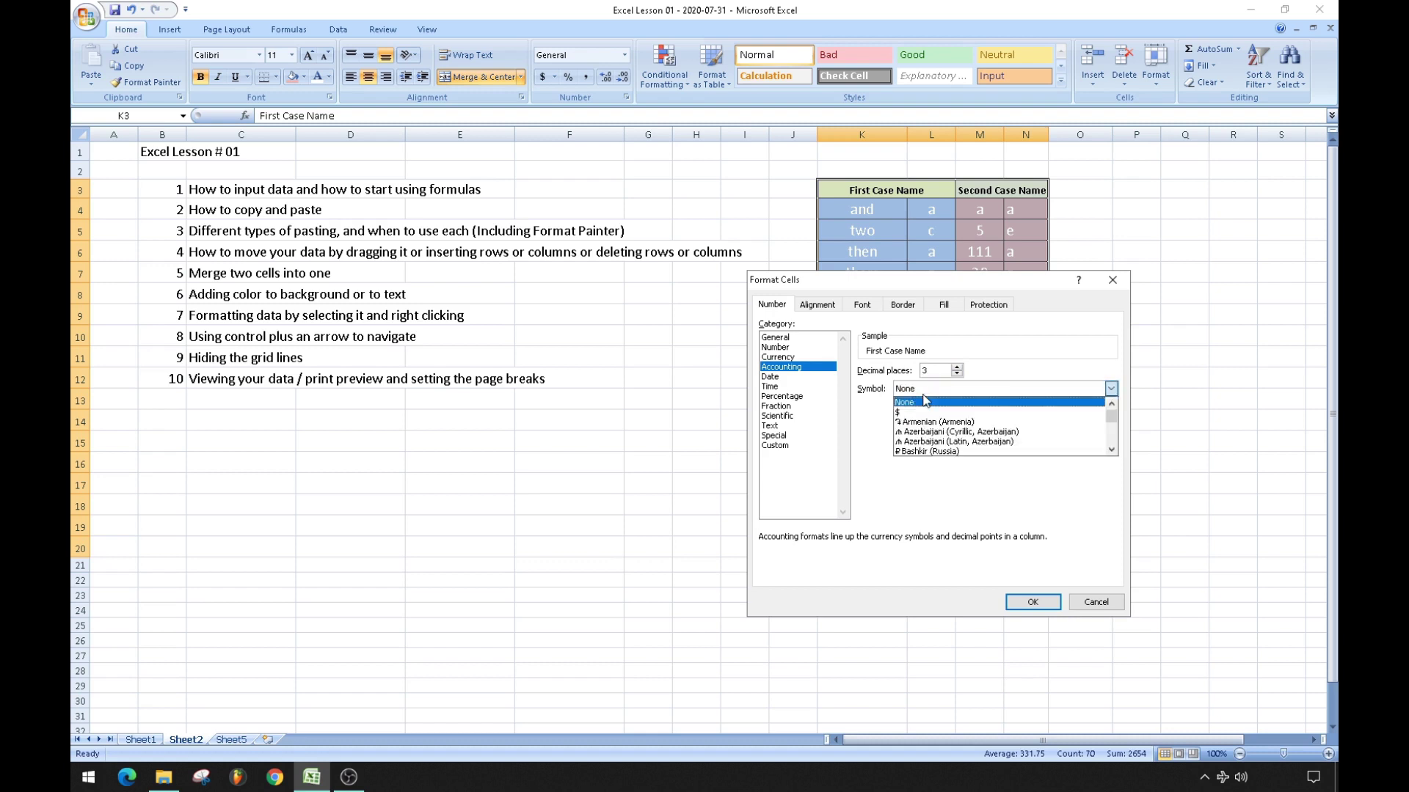
{"action": "left_click", "coordinate": [923, 412]}
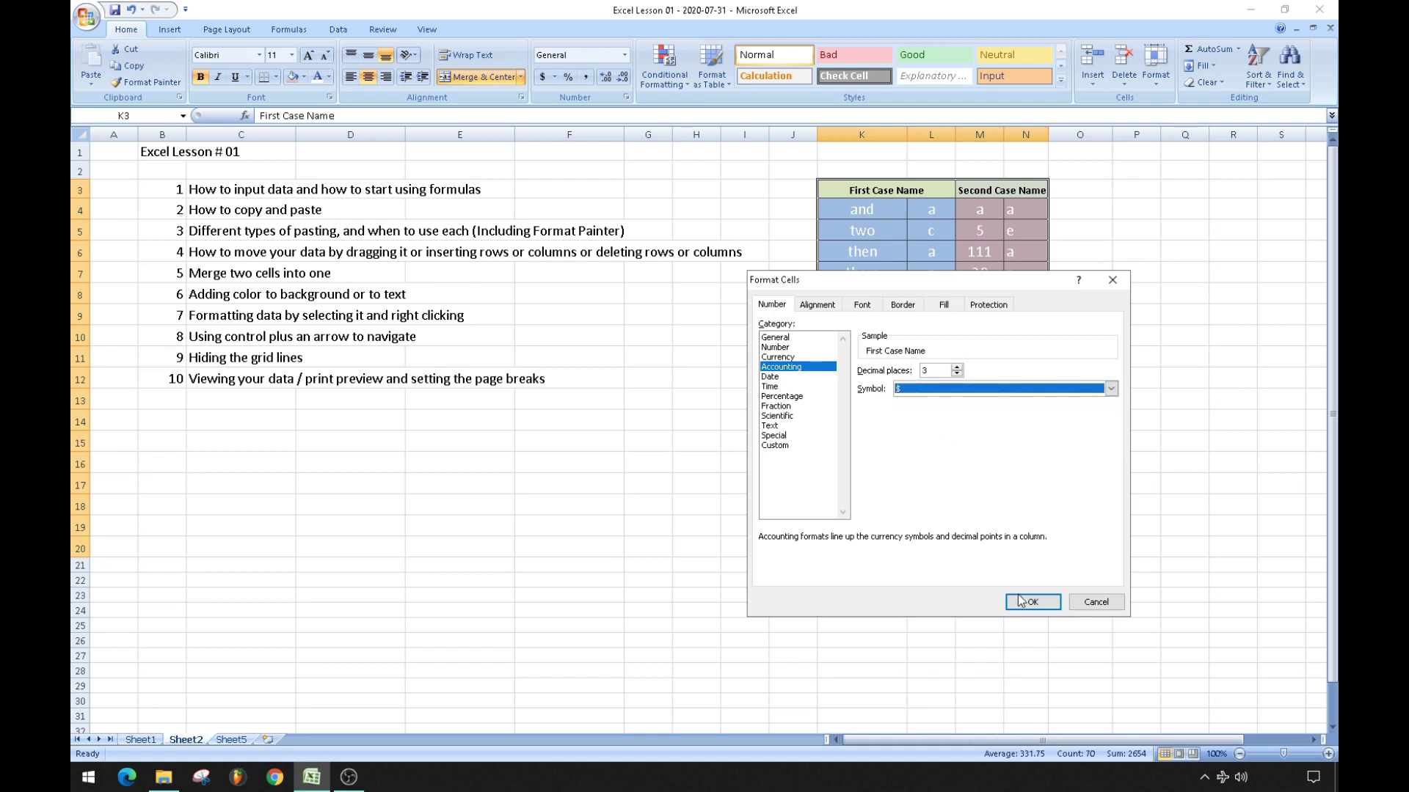
{"action": "left_click", "coordinate": [1020, 600]}
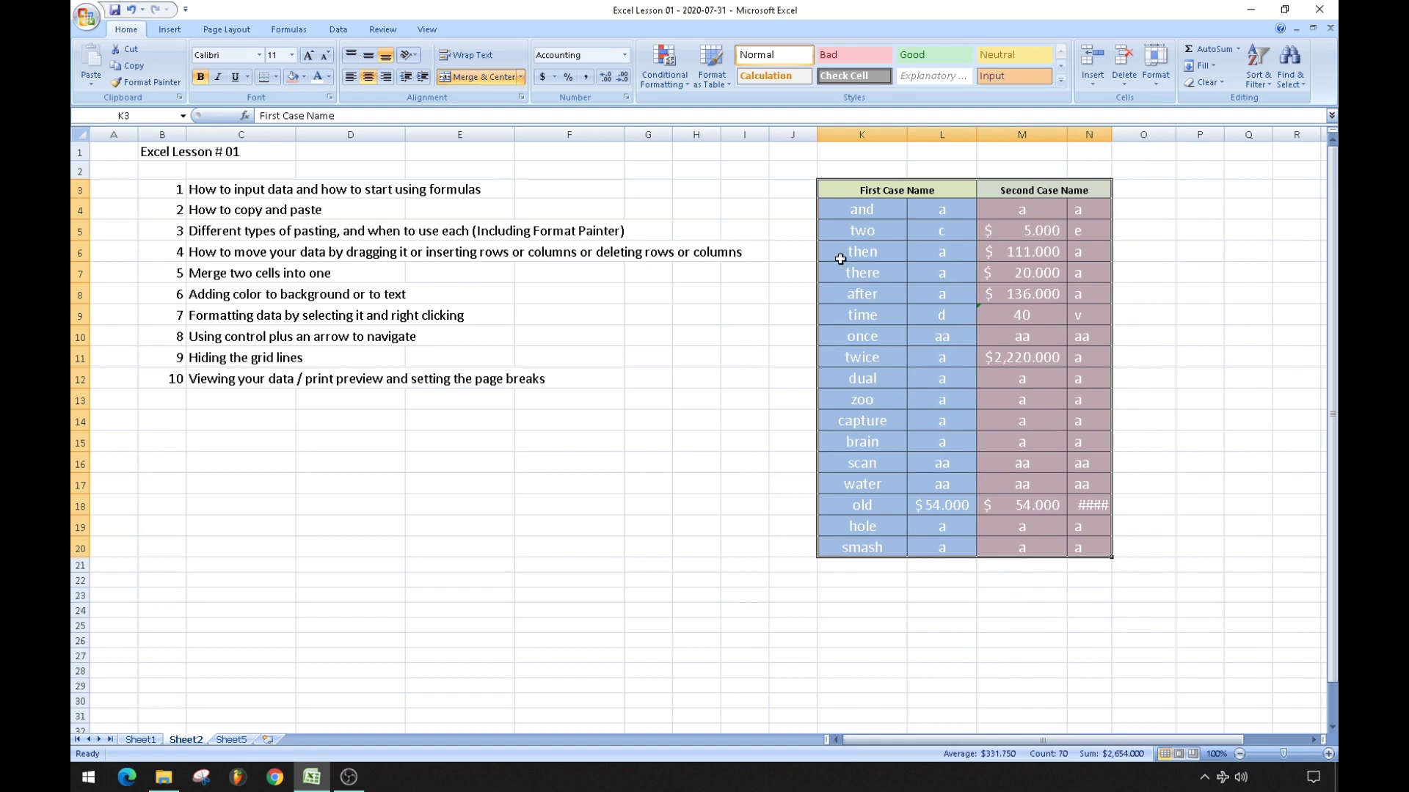
Set K4:N20 to General number format and rotate its text to 45°.
{"action": "left_click", "coordinate": [660, 574]}
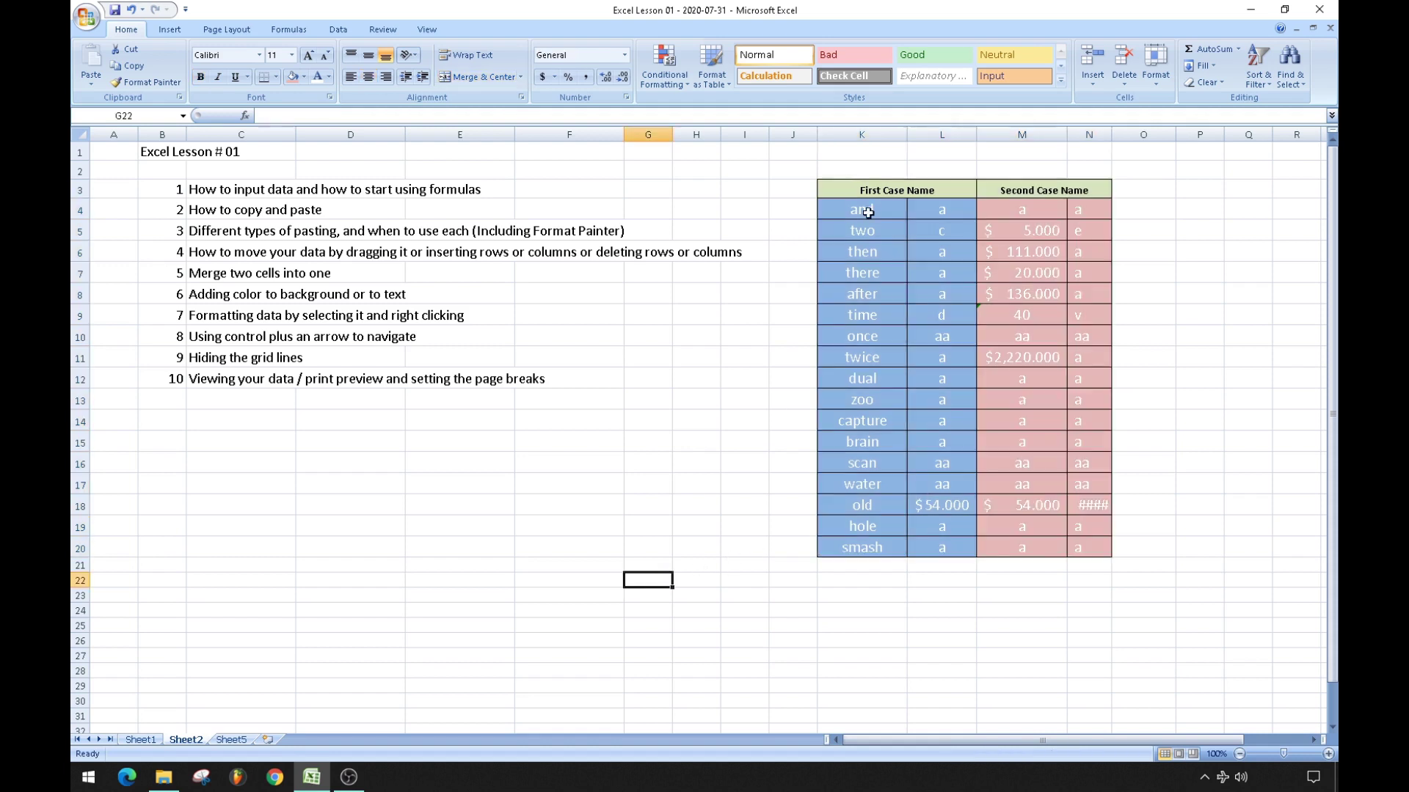
{"action": "left_click", "coordinate": [870, 207]}
{"action": "left_click_drag", "start_coordinate": [870, 207], "coordinate": [1069, 503]}
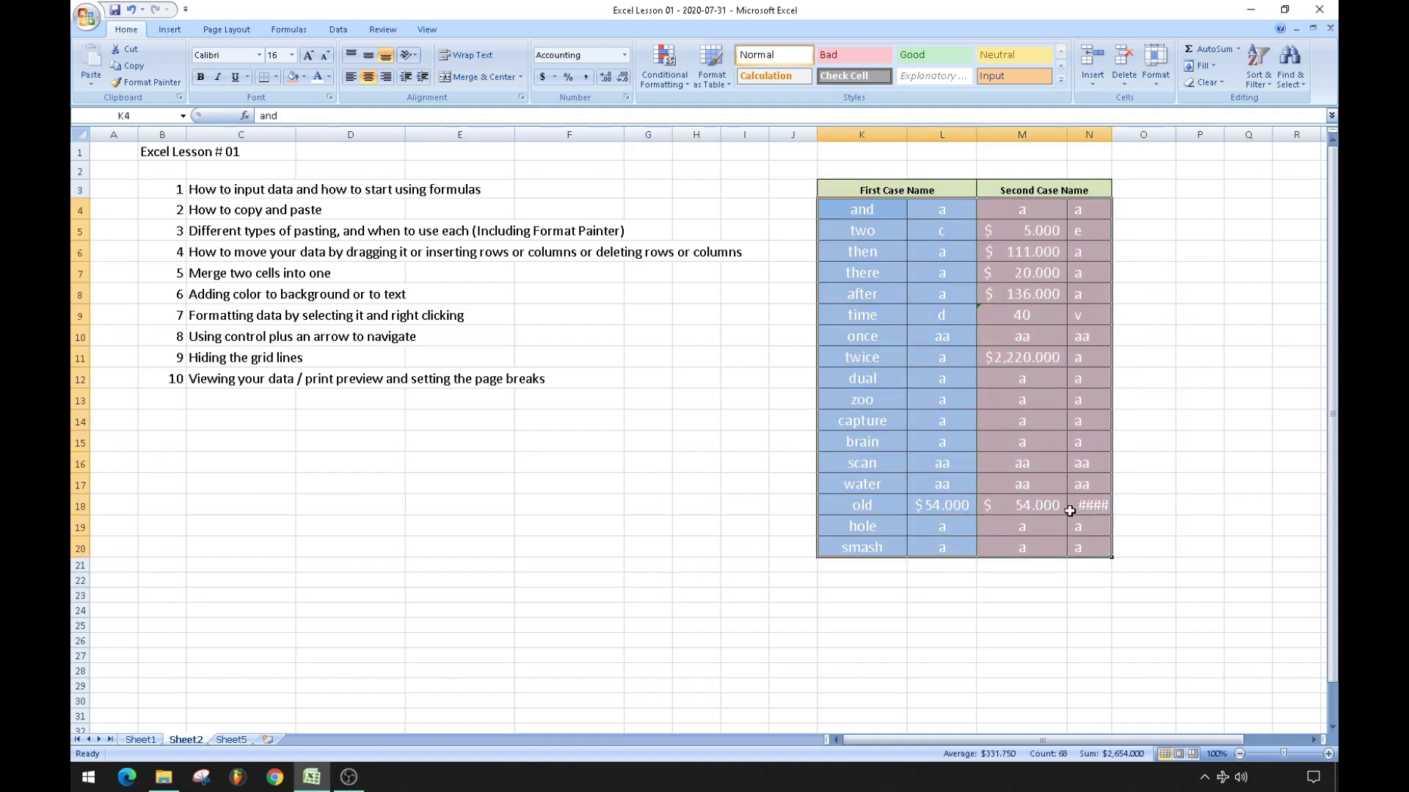
{"action": "right_click", "coordinate": [970, 376]}
{"action": "left_click", "coordinate": [1053, 556]}
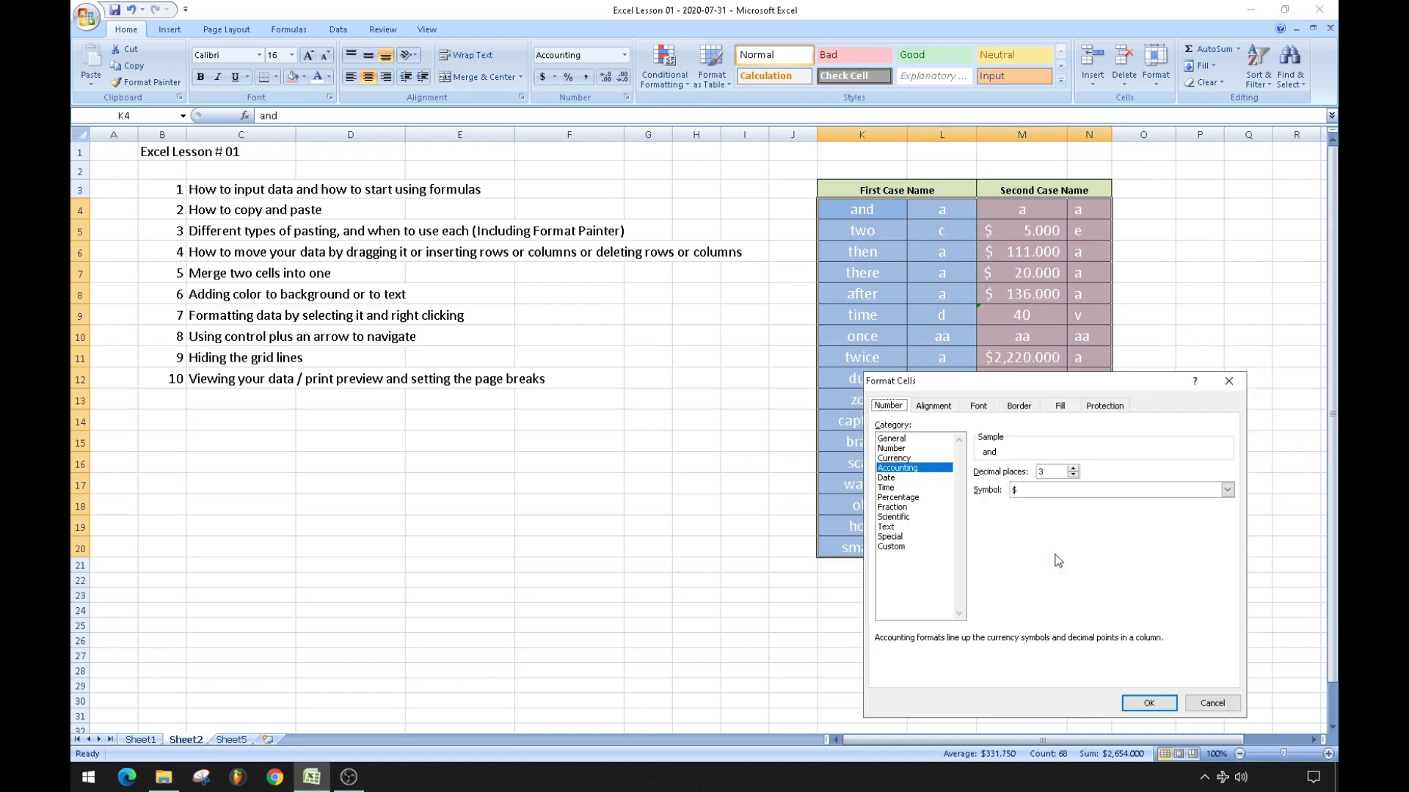
{"action": "left_click", "coordinate": [887, 478]}
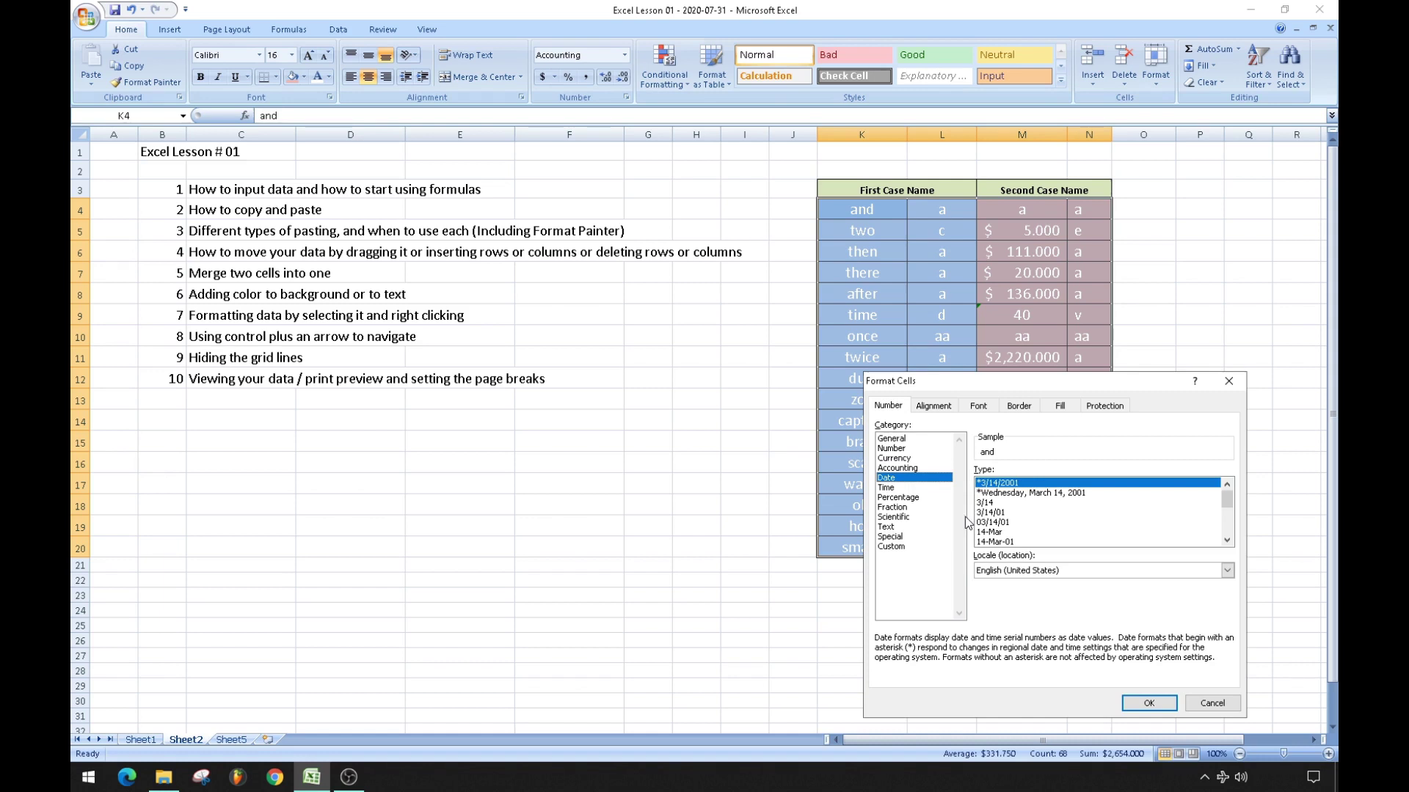
{"action": "left_click", "coordinate": [897, 450]}
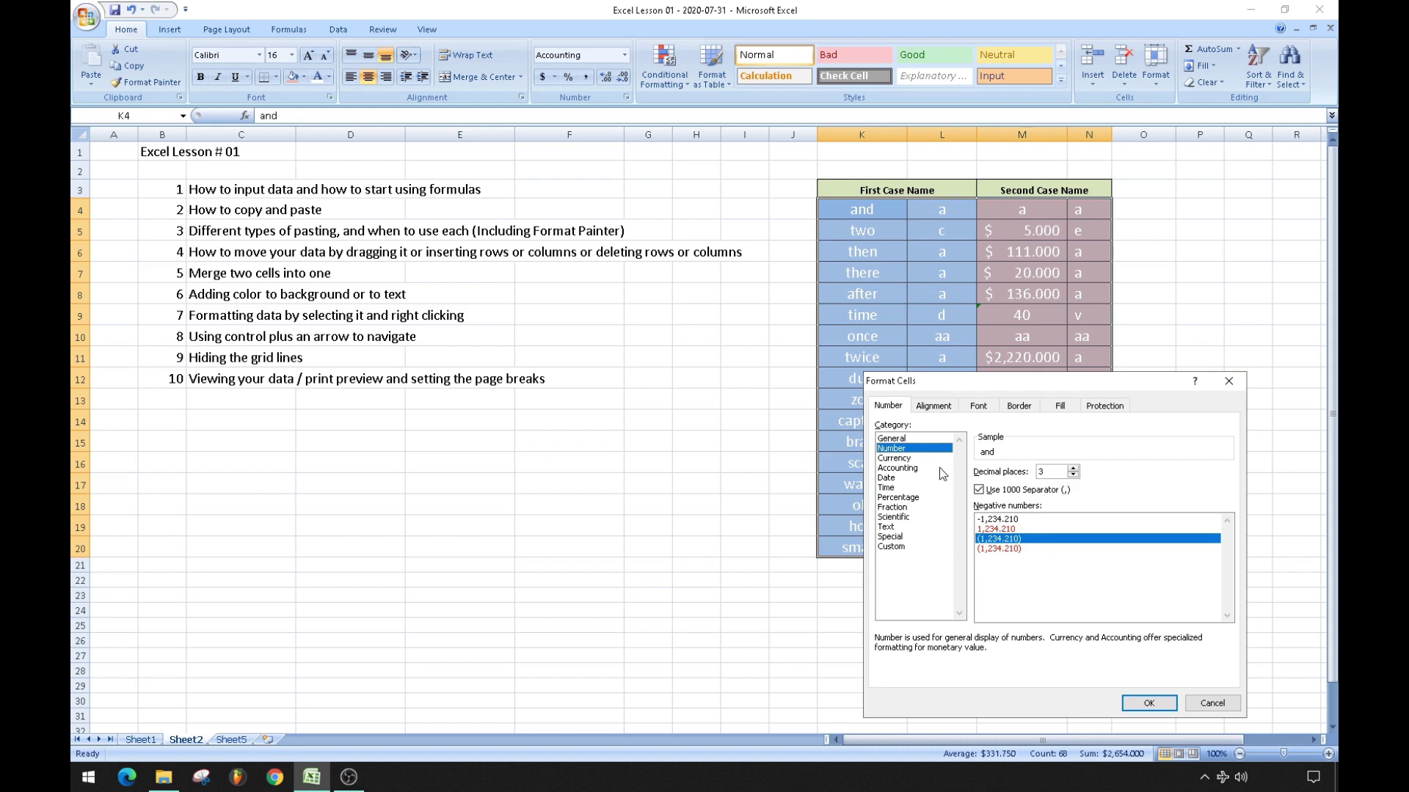
{"action": "left_click", "coordinate": [904, 439]}
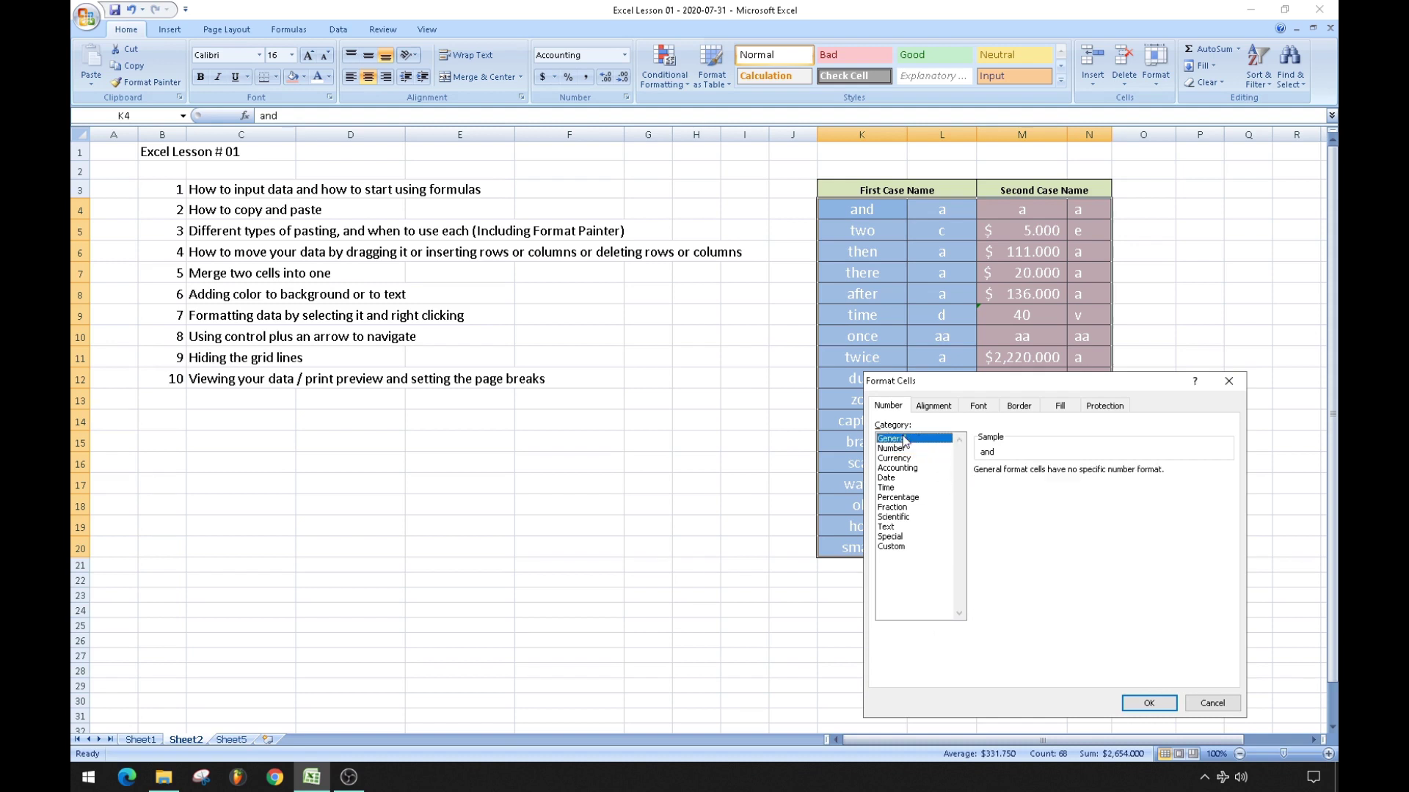
{"action": "left_click", "coordinate": [943, 407]}
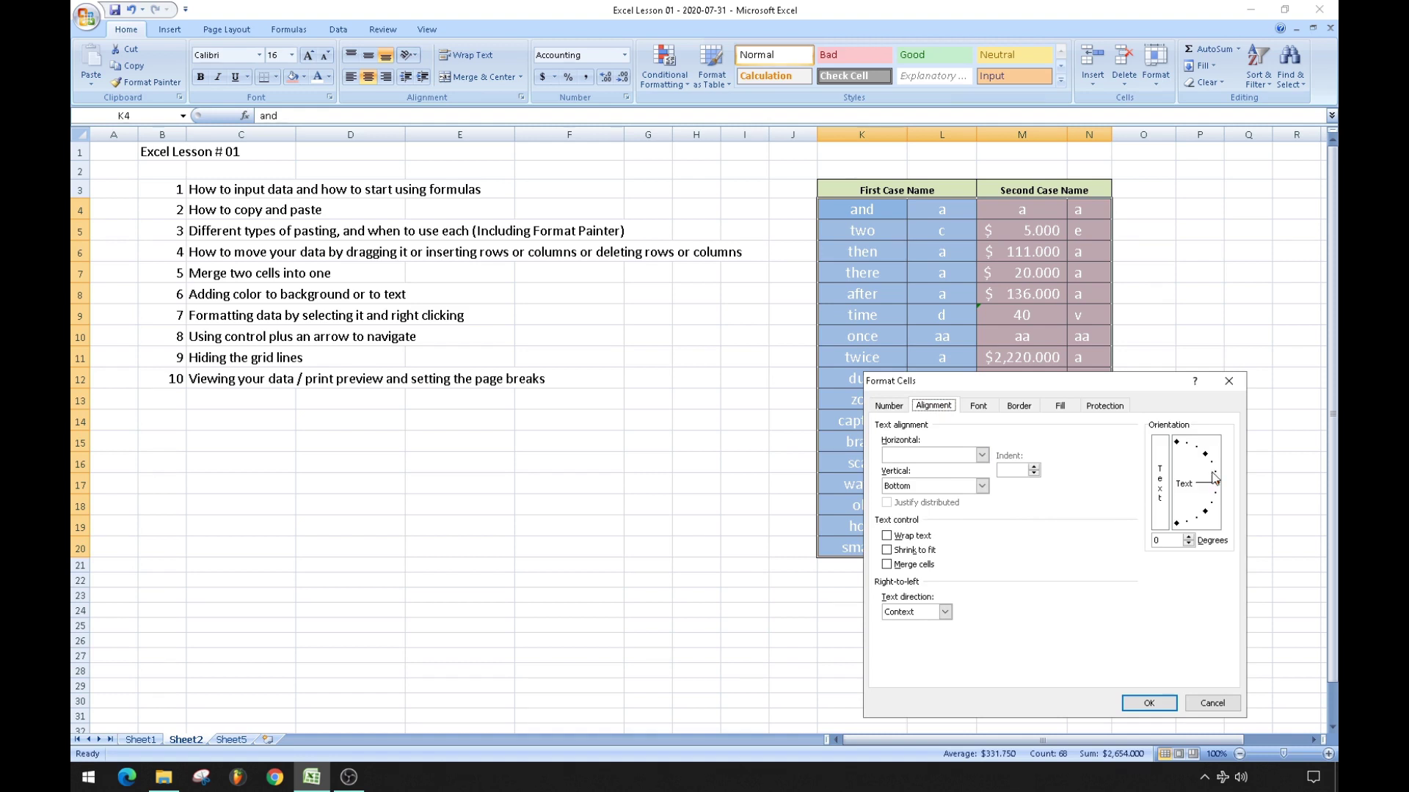
{"action": "left_click_drag", "start_coordinate": [1211, 487], "coordinate": [1207, 459]}
{"action": "left_click", "coordinate": [1138, 705]}
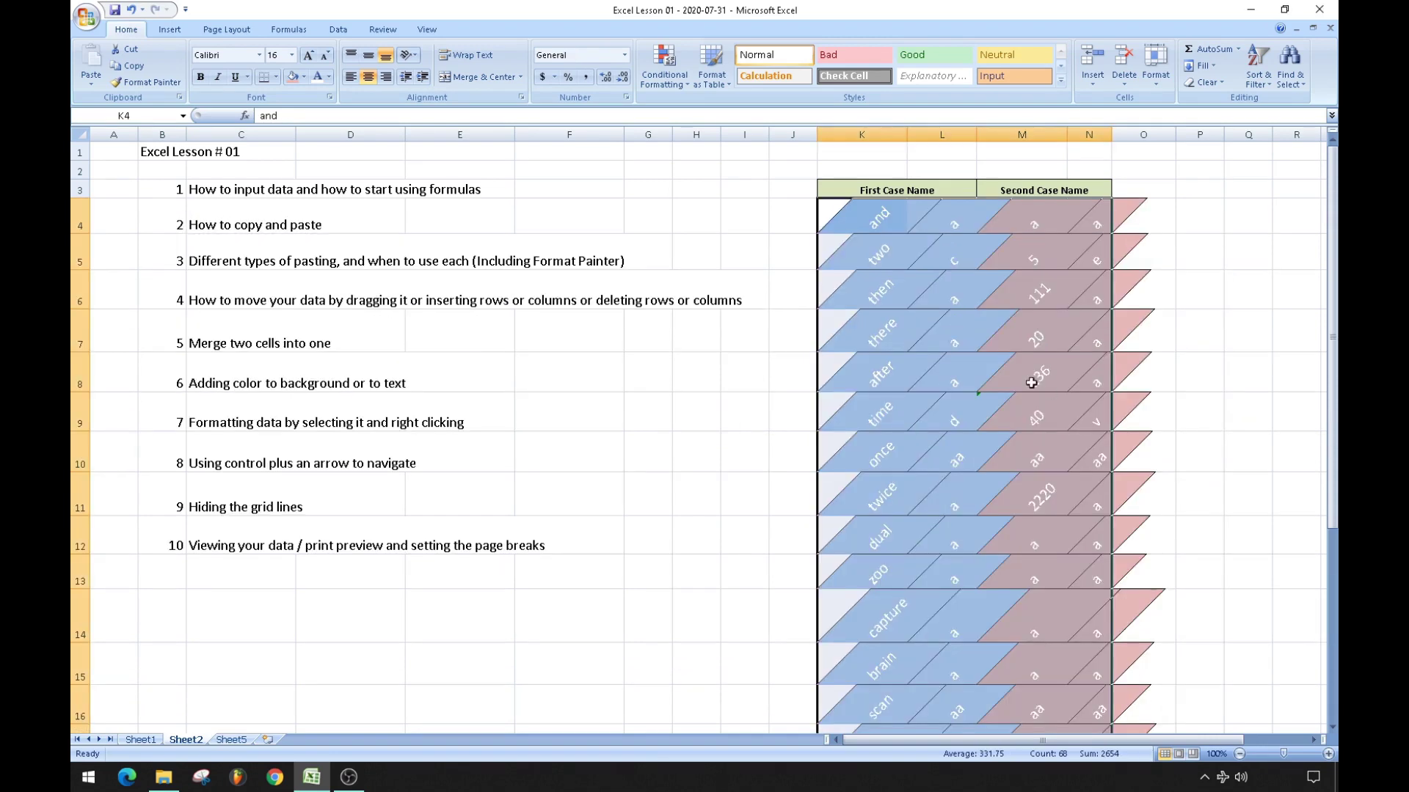
Rotate the table text to 90° so it reads vertically.
{"action": "scroll", "coordinate": [1031, 379], "scroll_direction": "down", "scroll_amount": 2}
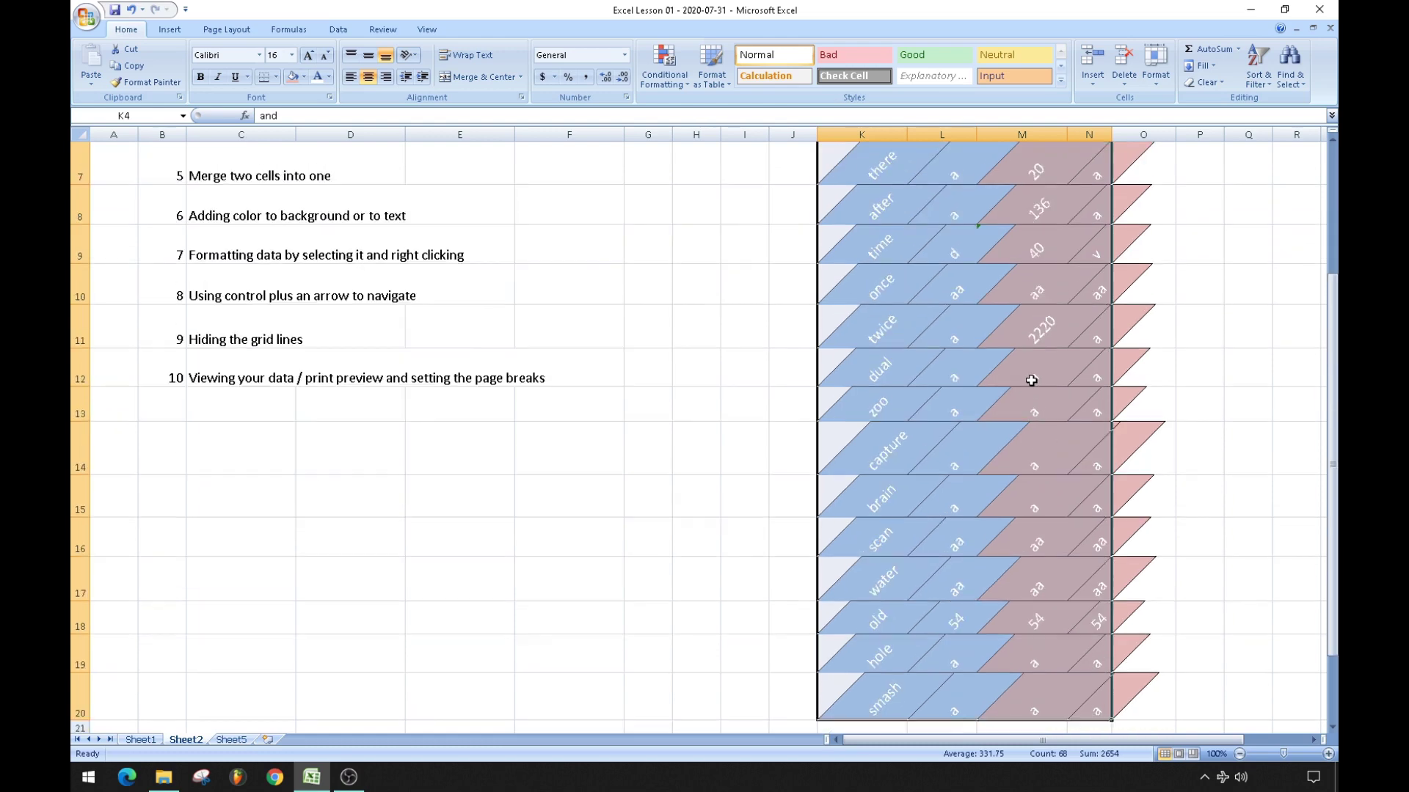
{"action": "scroll", "coordinate": [1030, 379], "scroll_direction": "up", "scroll_amount": 2}
{"action": "right_click", "coordinate": [890, 236]}
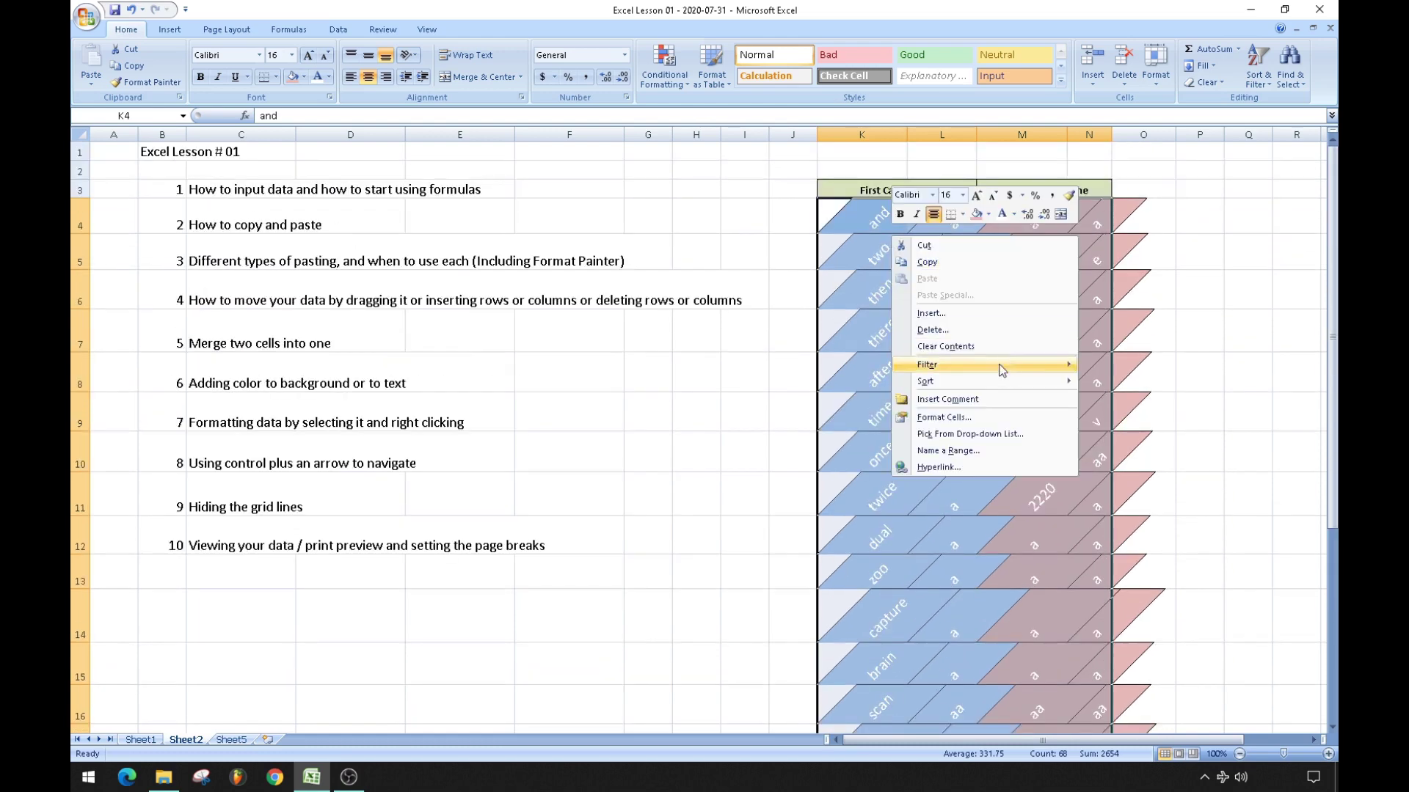
{"action": "left_click", "coordinate": [959, 417]}
{"action": "left_click_drag", "start_coordinate": [1091, 336], "coordinate": [1081, 305]}
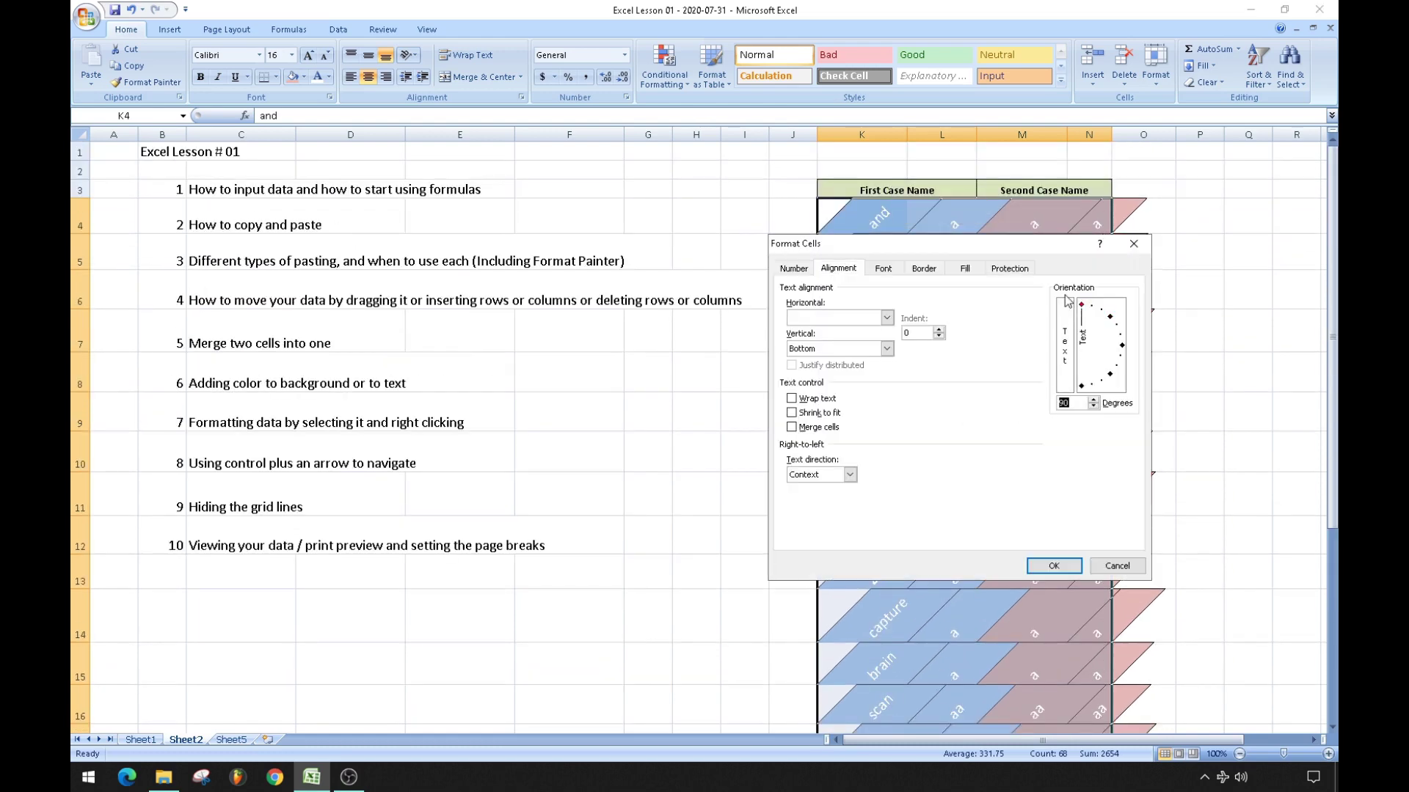
{"action": "left_click", "coordinate": [1054, 565]}
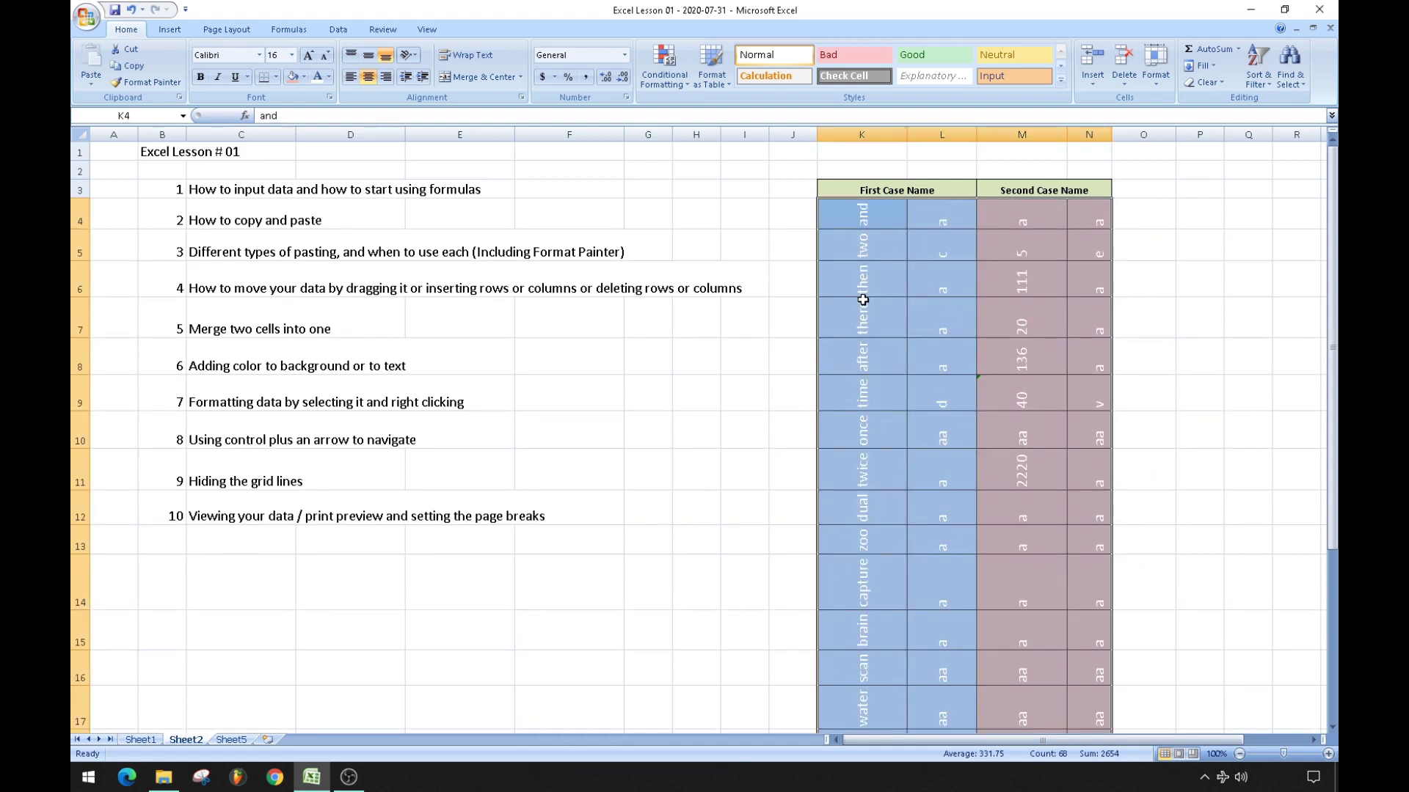
Set the table text orientation back to 0° so it reads horizontally.
{"action": "right_click", "coordinate": [890, 337]}
{"action": "left_click", "coordinate": [956, 521]}
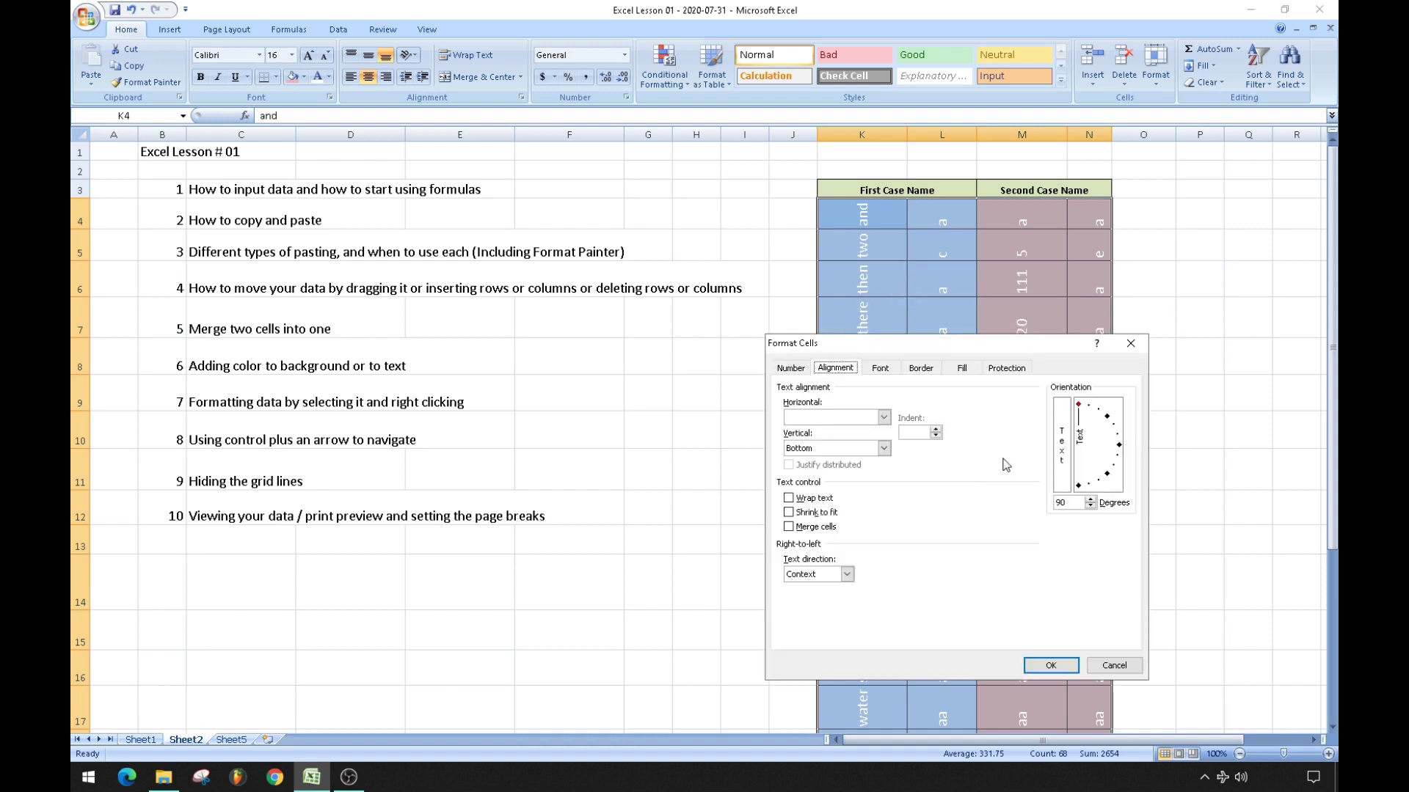
{"action": "left_click", "coordinate": [1119, 444]}
{"action": "left_click", "coordinate": [1050, 665]}
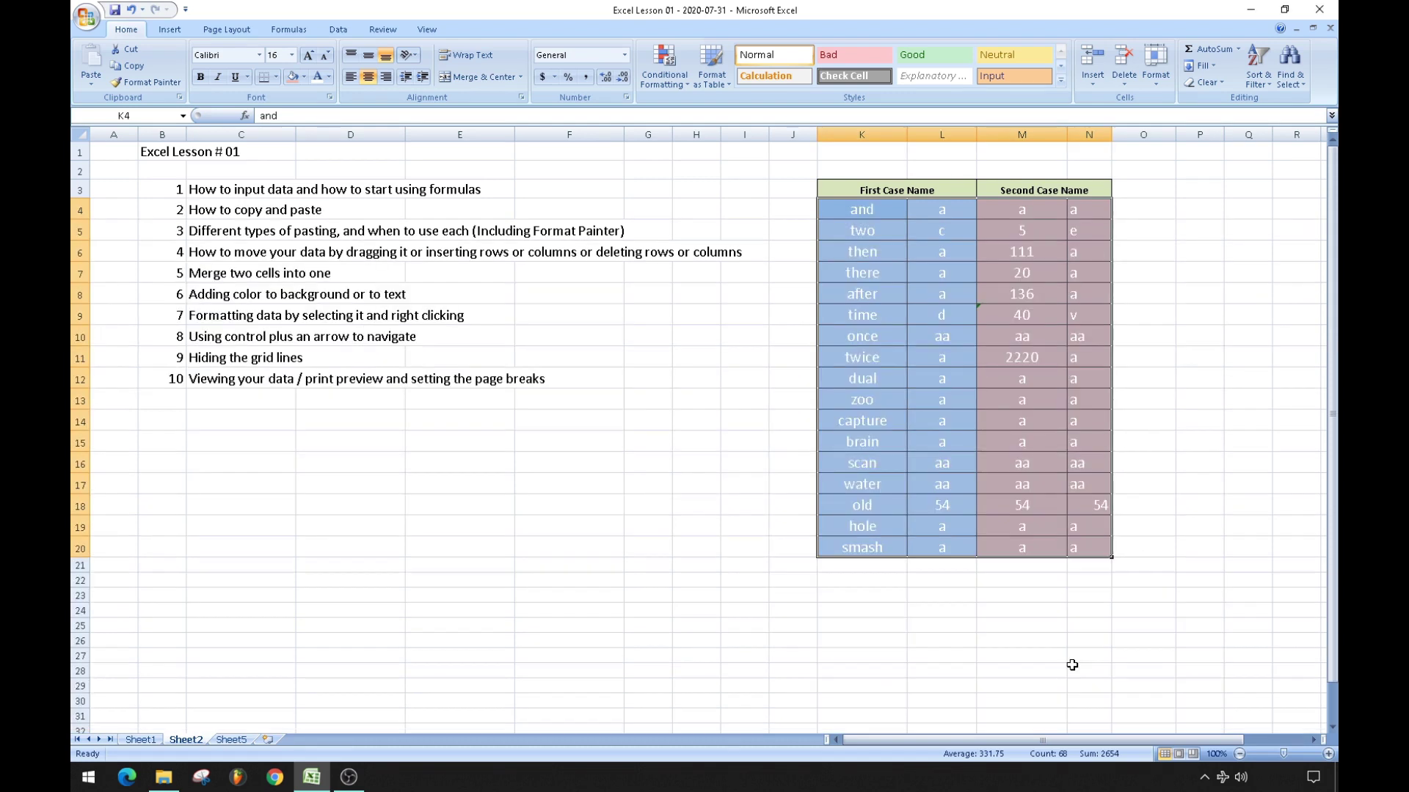
Change K14 from 'capture' to 'captured bison'.
{"action": "left_click", "coordinate": [705, 481]}
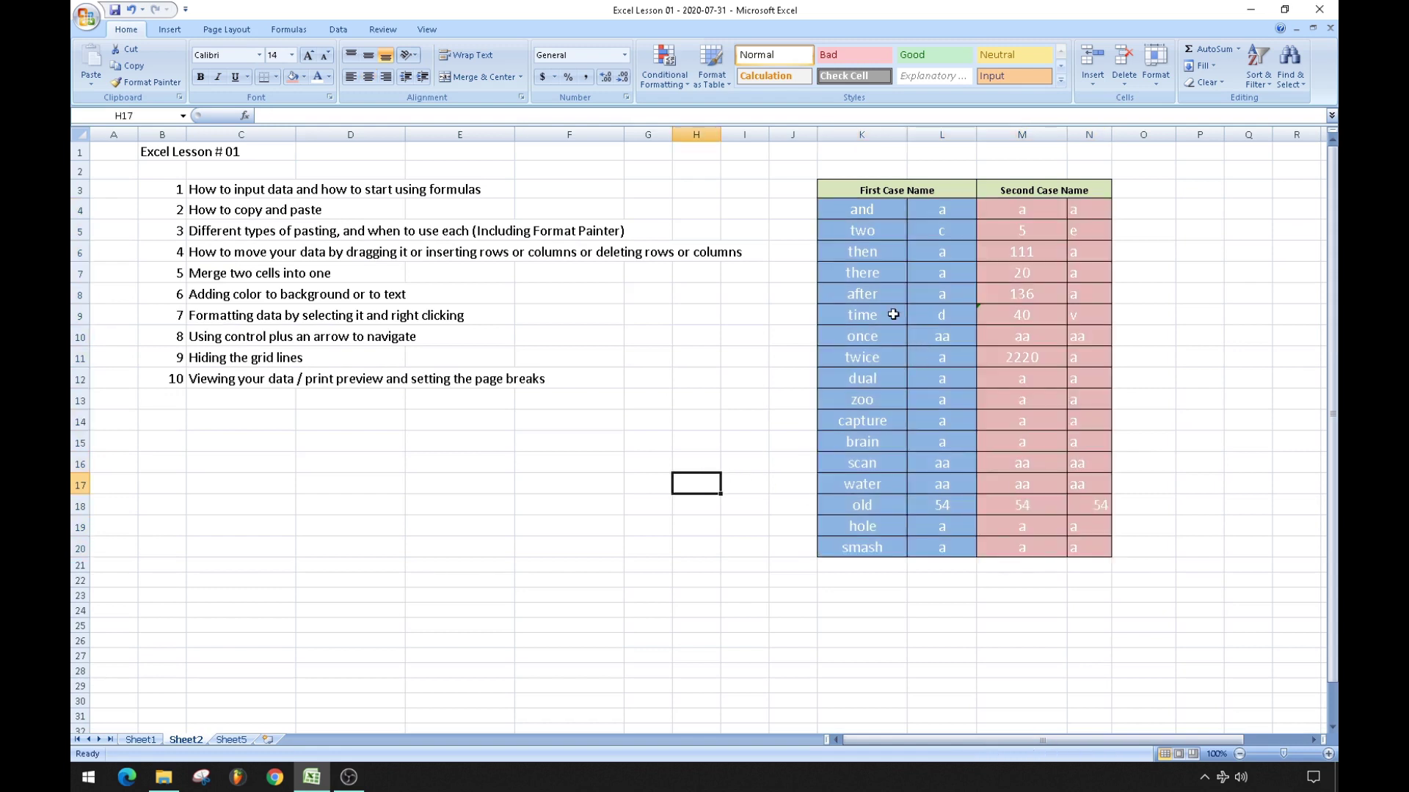
{"action": "left_click", "coordinate": [859, 420]}
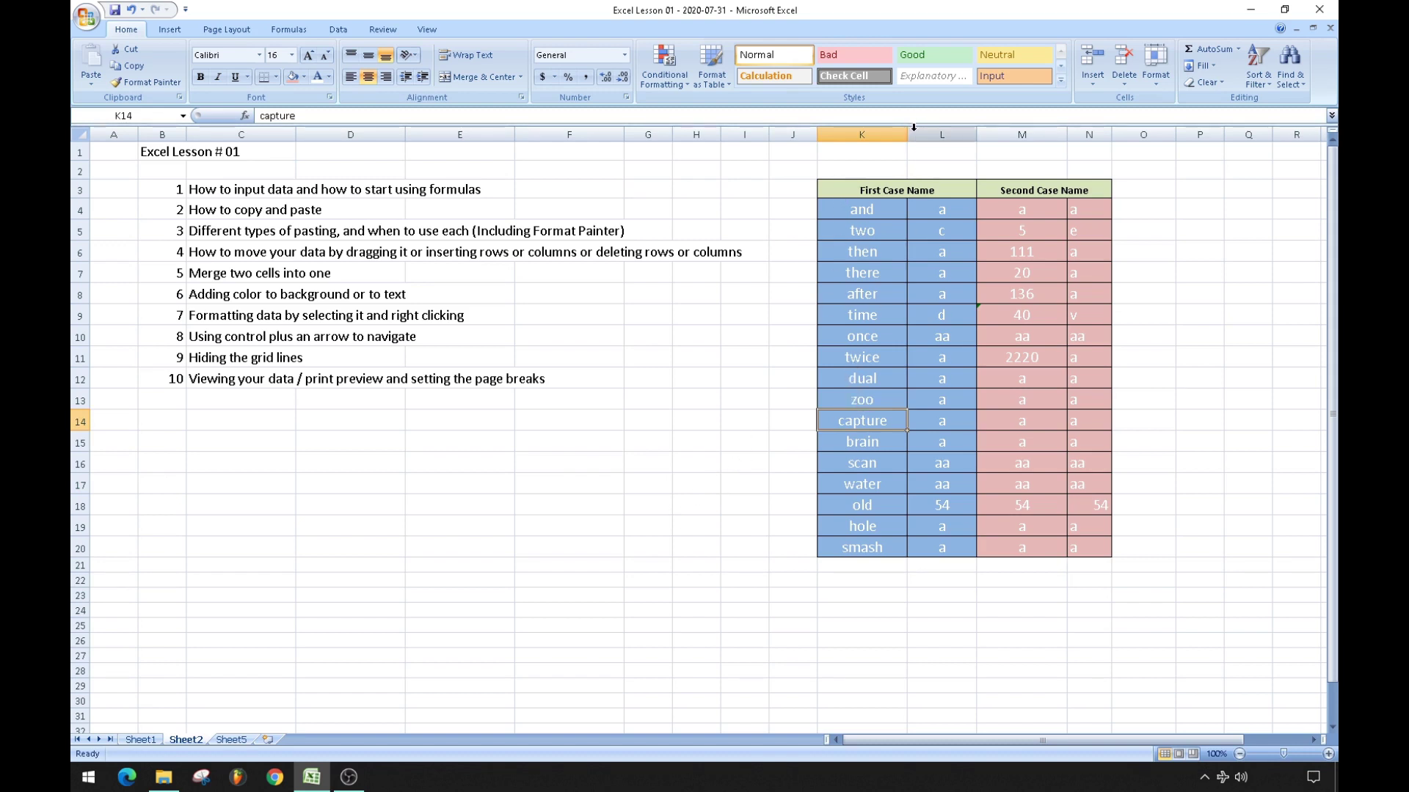
{"action": "left_click_drag", "start_coordinate": [911, 133], "coordinate": [879, 138]}
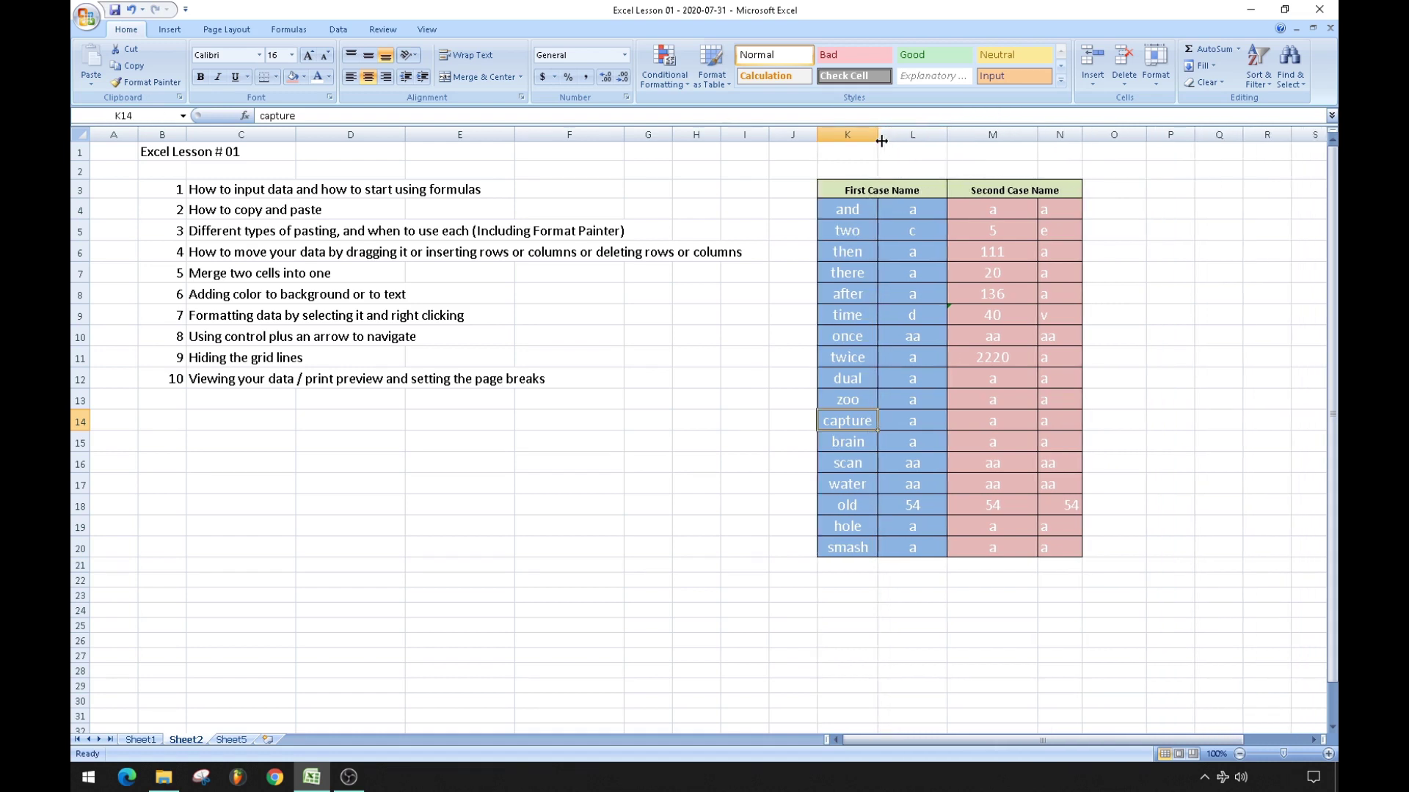
{"action": "left_click", "coordinate": [365, 115]}
{"action": "left_click", "coordinate": [364, 116]}
{"action": "type", "text": "d"}
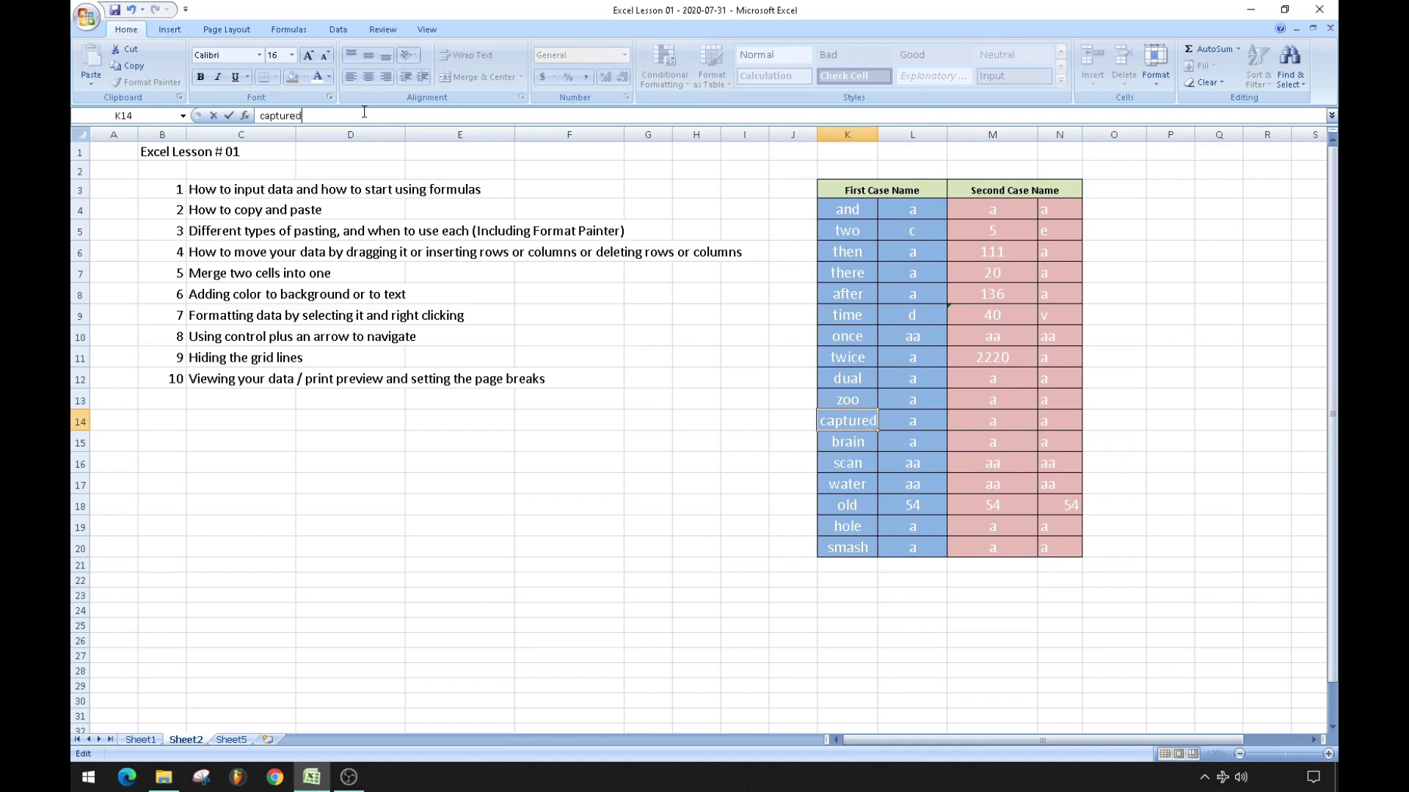
{"action": "type", "text": " bison"}
{"action": "key", "text": "Return"}
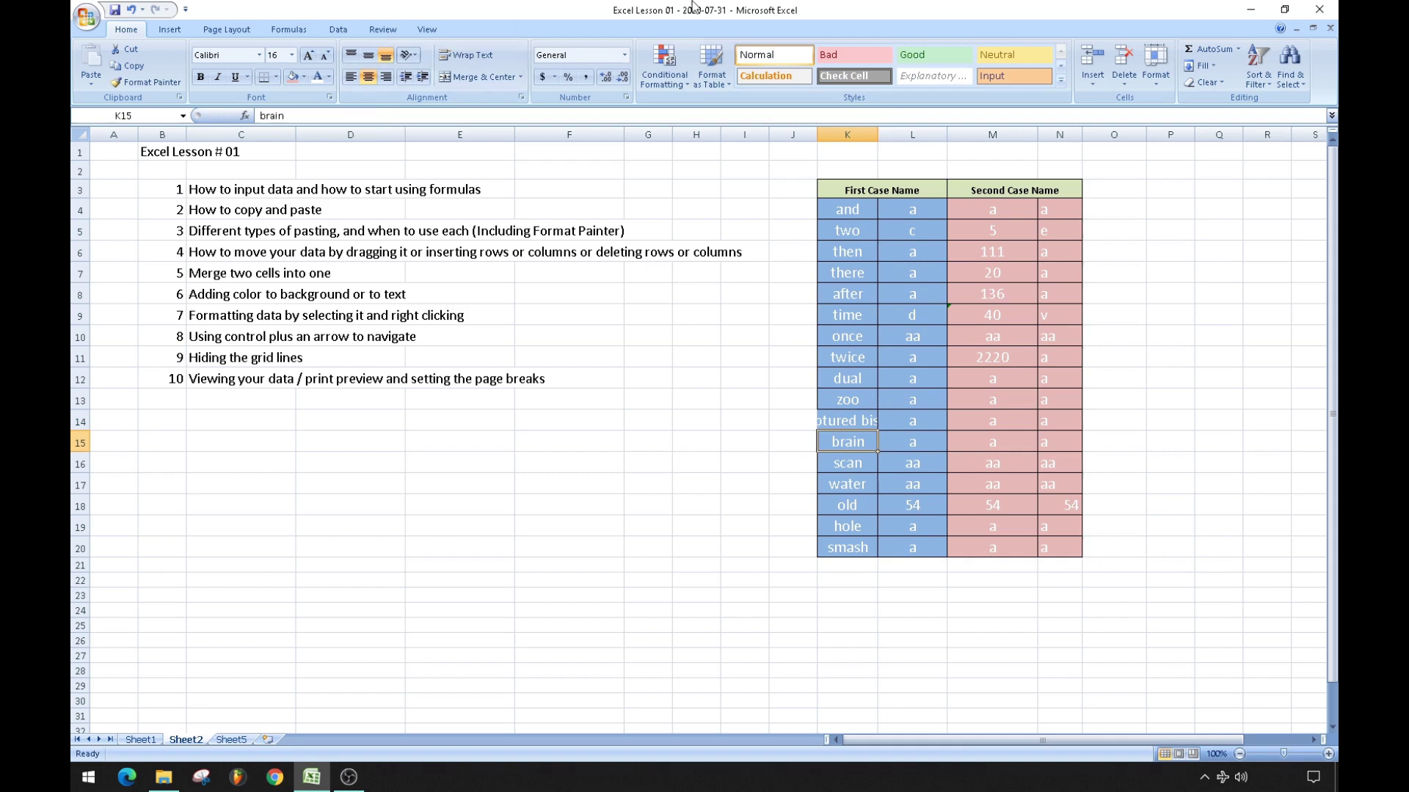
Autofit column K to 'captured bison' and select the whole table K4:N20.
{"action": "double_click", "coordinate": [878, 129]}
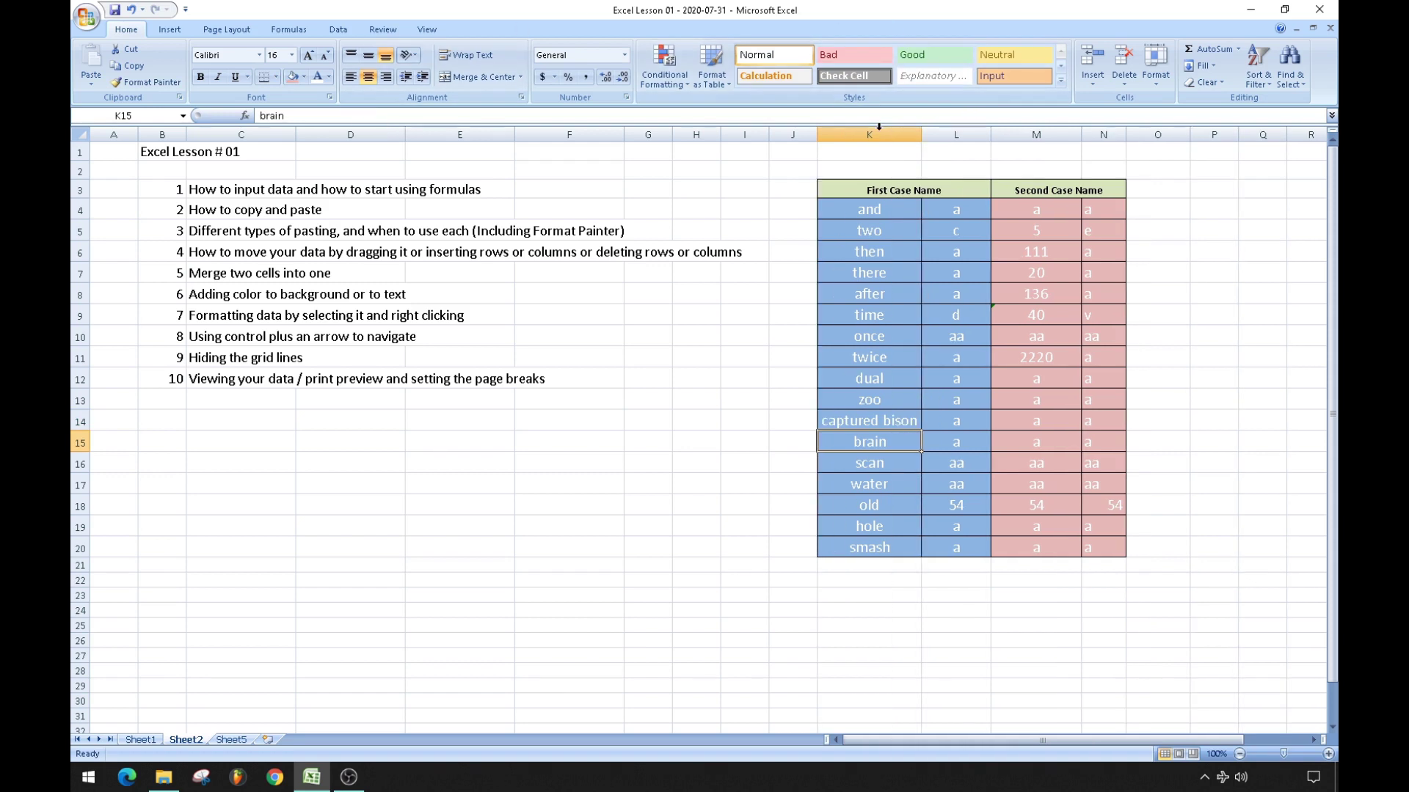
{"action": "left_click", "coordinate": [847, 416]}
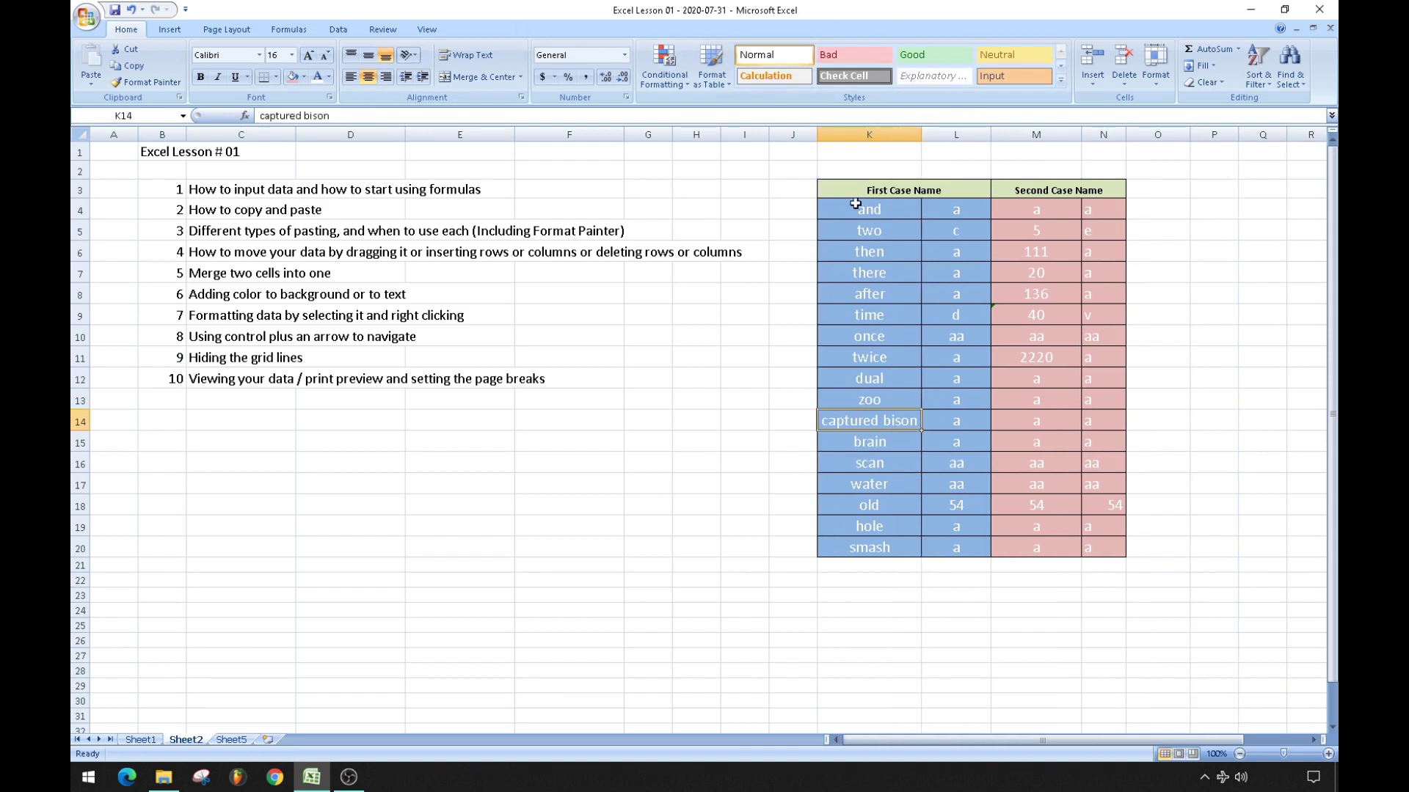
{"action": "left_click_drag", "start_coordinate": [855, 209], "coordinate": [1113, 541]}
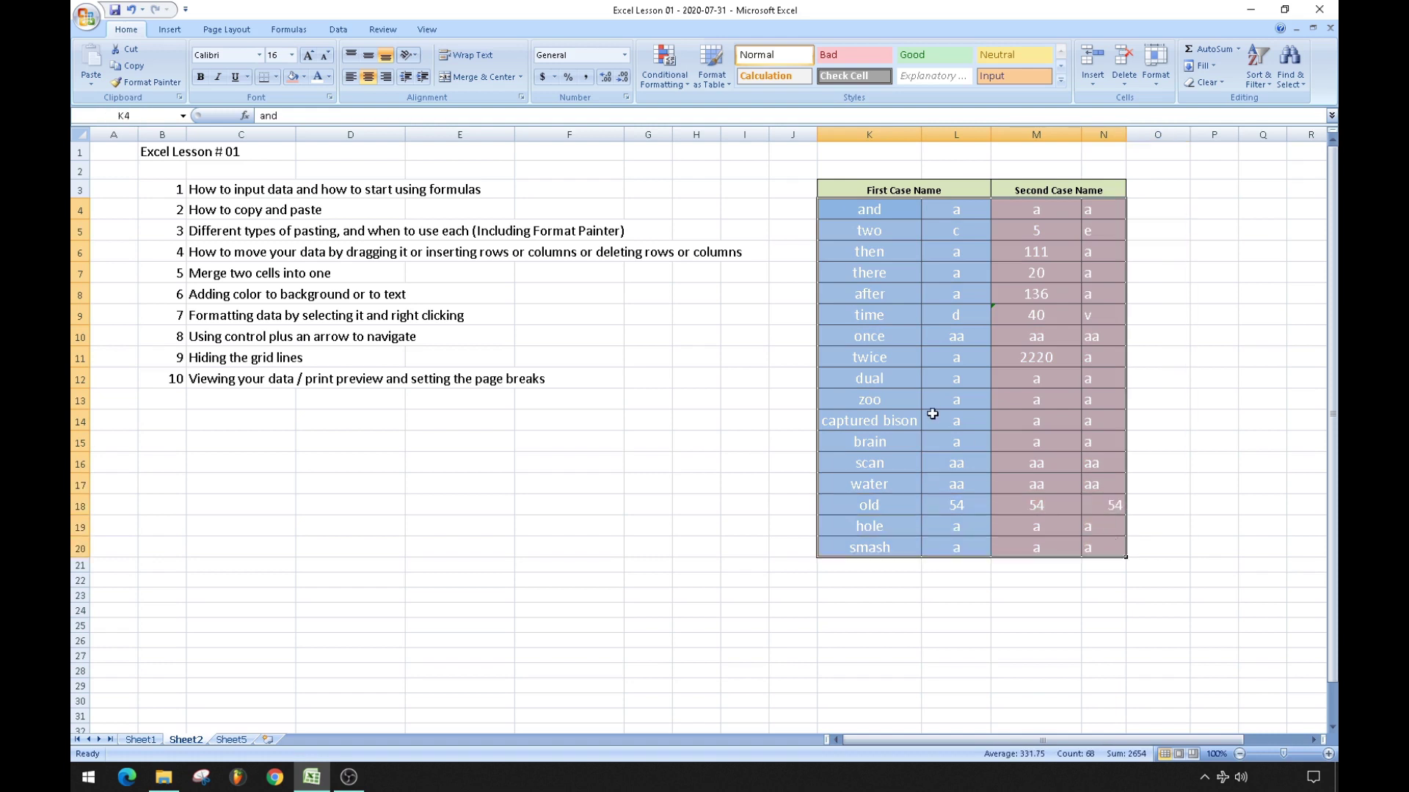
Turn on Shrink to fit for the table K4:N20.
{"action": "right_click", "coordinate": [939, 380]}
{"action": "left_click", "coordinate": [980, 556]}
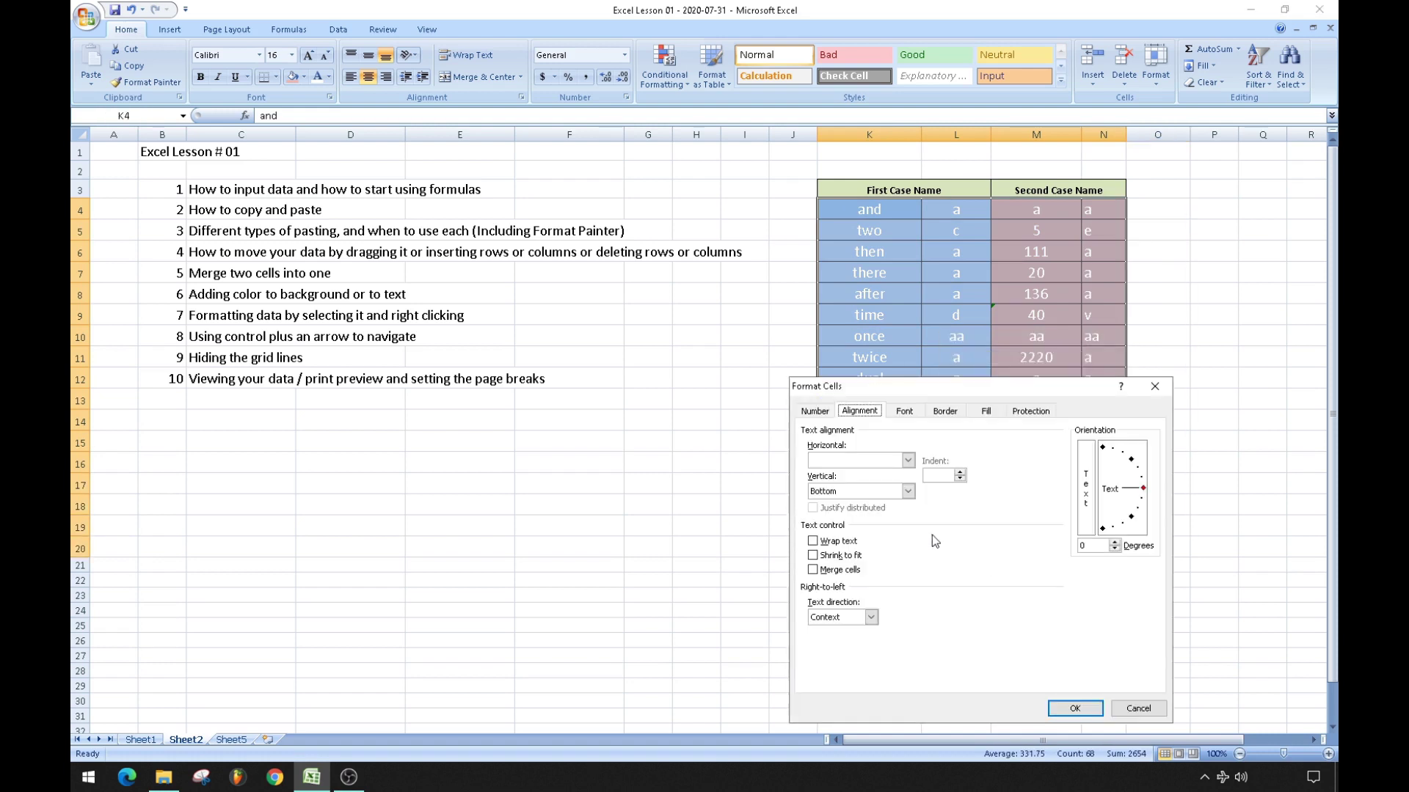
{"action": "left_click", "coordinate": [813, 555]}
{"action": "left_click", "coordinate": [1074, 708]}
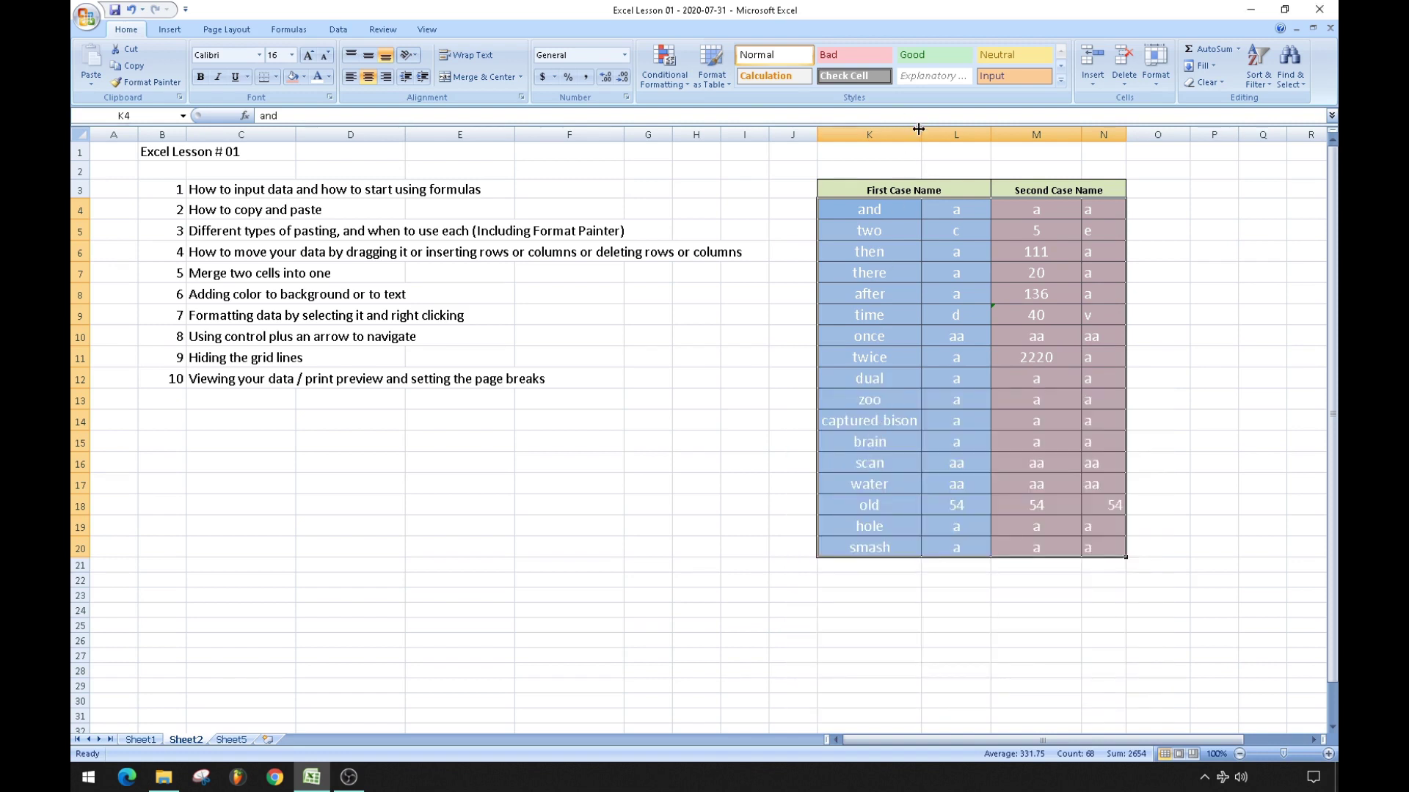
Narrow column K to see 'captured bison' shrink, then undo the width changes.
{"action": "left_click_drag", "start_coordinate": [917, 129], "coordinate": [879, 138]}
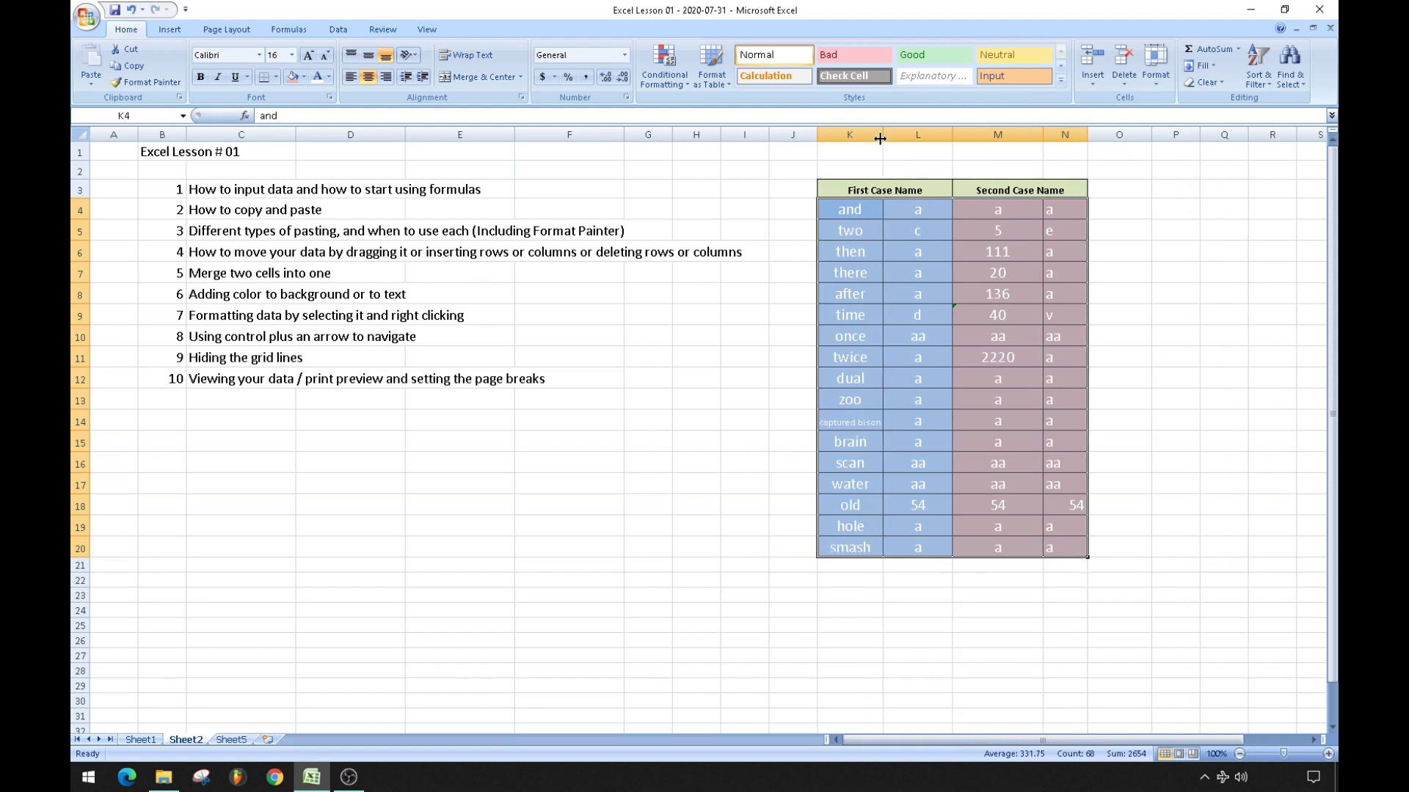
{"action": "left_click", "coordinate": [835, 425]}
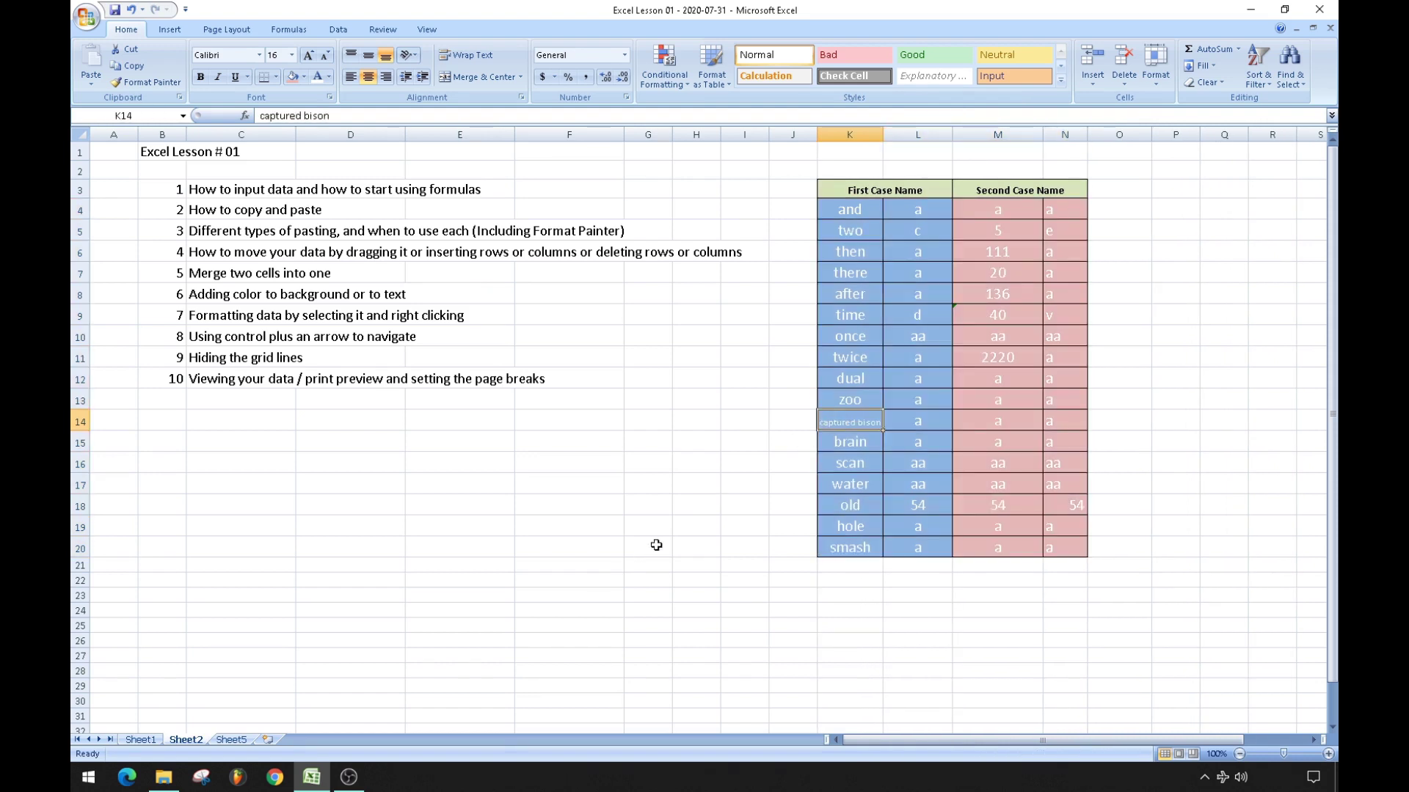
{"action": "mouse_move", "coordinate": [883, 135]}
{"action": "left_mouse_down"}
{"action": "mouse_move", "coordinate": [829, 147]}
{"action": "mouse_move", "coordinate": [828, 126]}
{"action": "mouse_move", "coordinate": [882, 136]}
{"action": "left_mouse_up"}
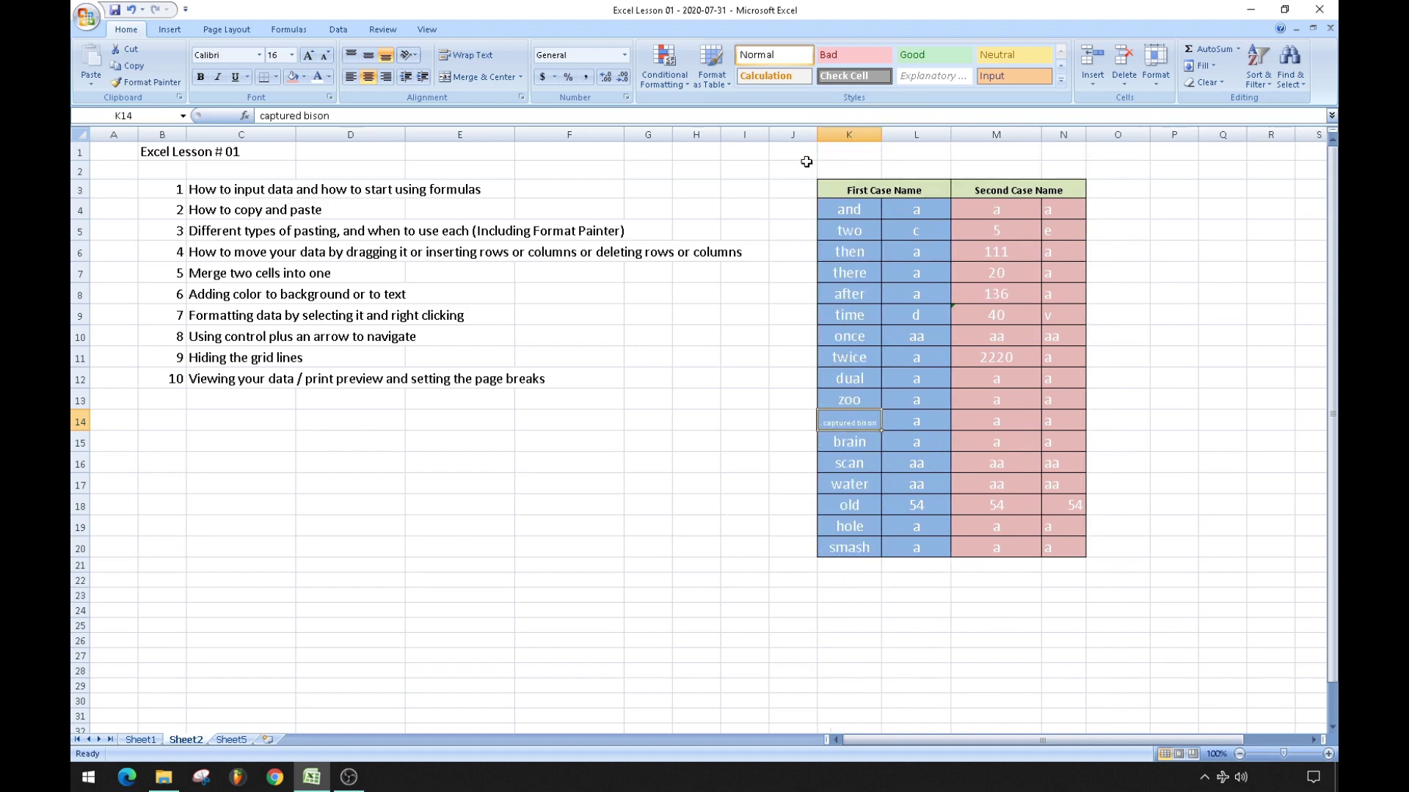
{"action": "left_click", "coordinate": [132, 10]}
{"action": "left_click", "coordinate": [131, 10]}
{"action": "left_click", "coordinate": [131, 10]}
{"action": "left_click", "coordinate": [131, 9]}
{"action": "left_click", "coordinate": [131, 10]}
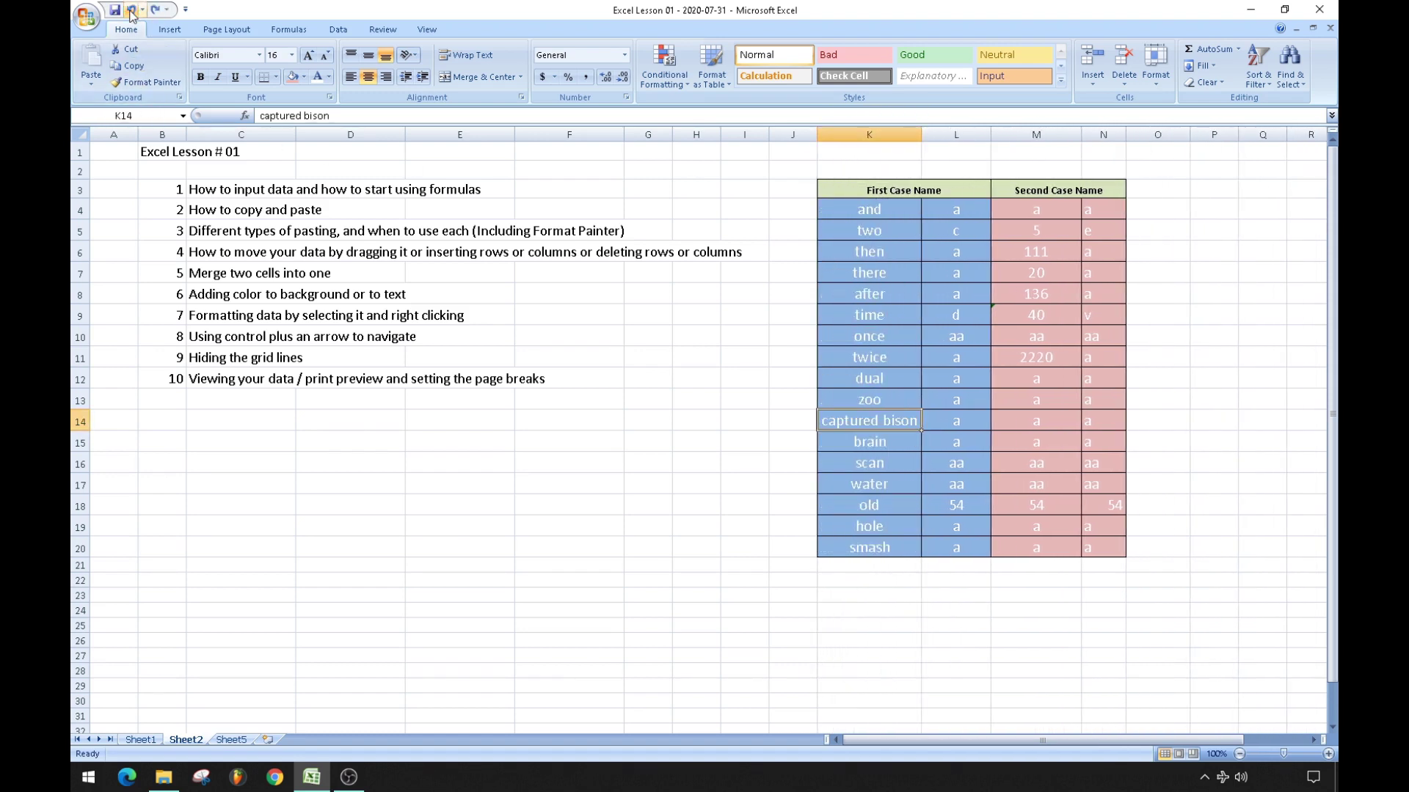
{"action": "left_click", "coordinate": [644, 504]}
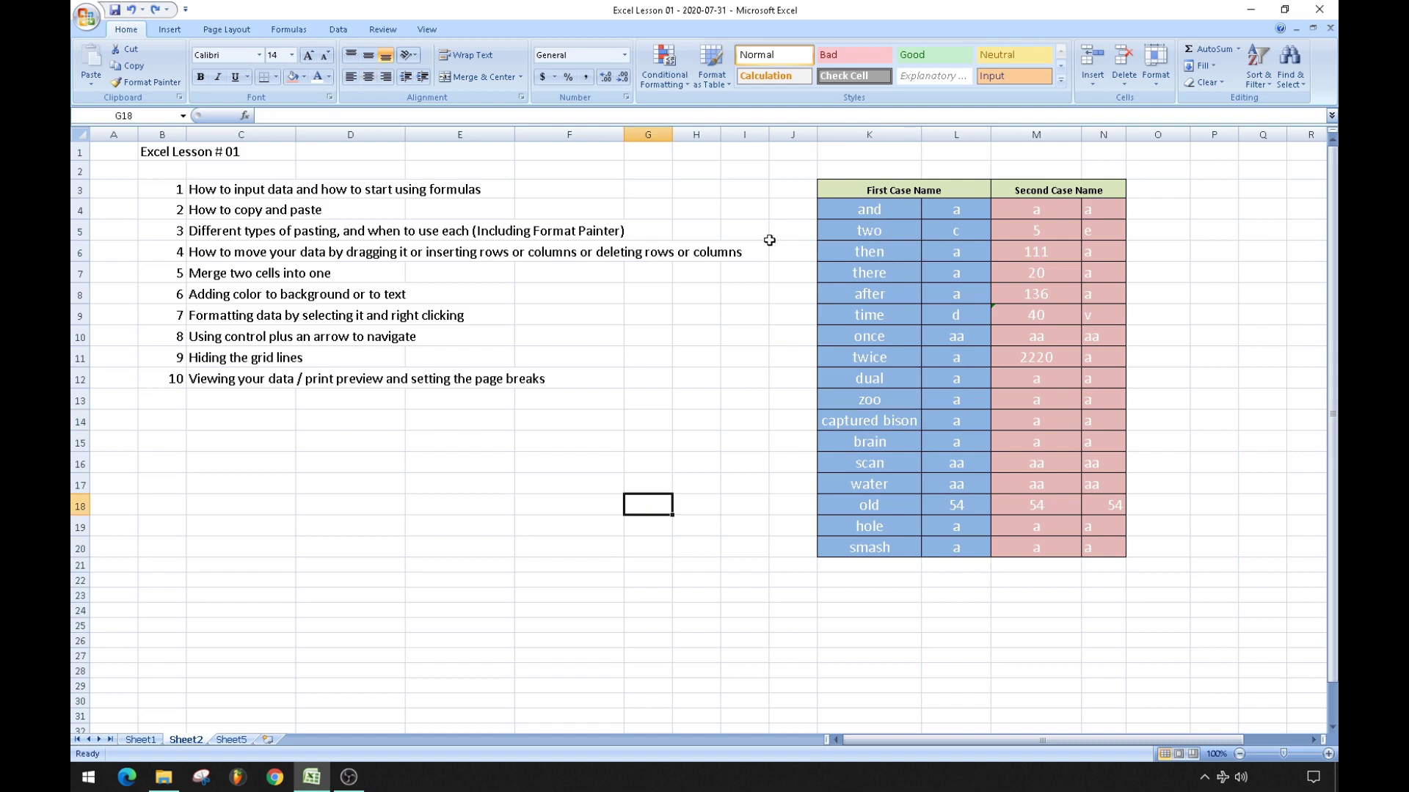
Switch the table K4:N20 from Shrink to fit to Wrap text.
{"action": "left_click_drag", "start_coordinate": [868, 204], "coordinate": [1097, 544]}
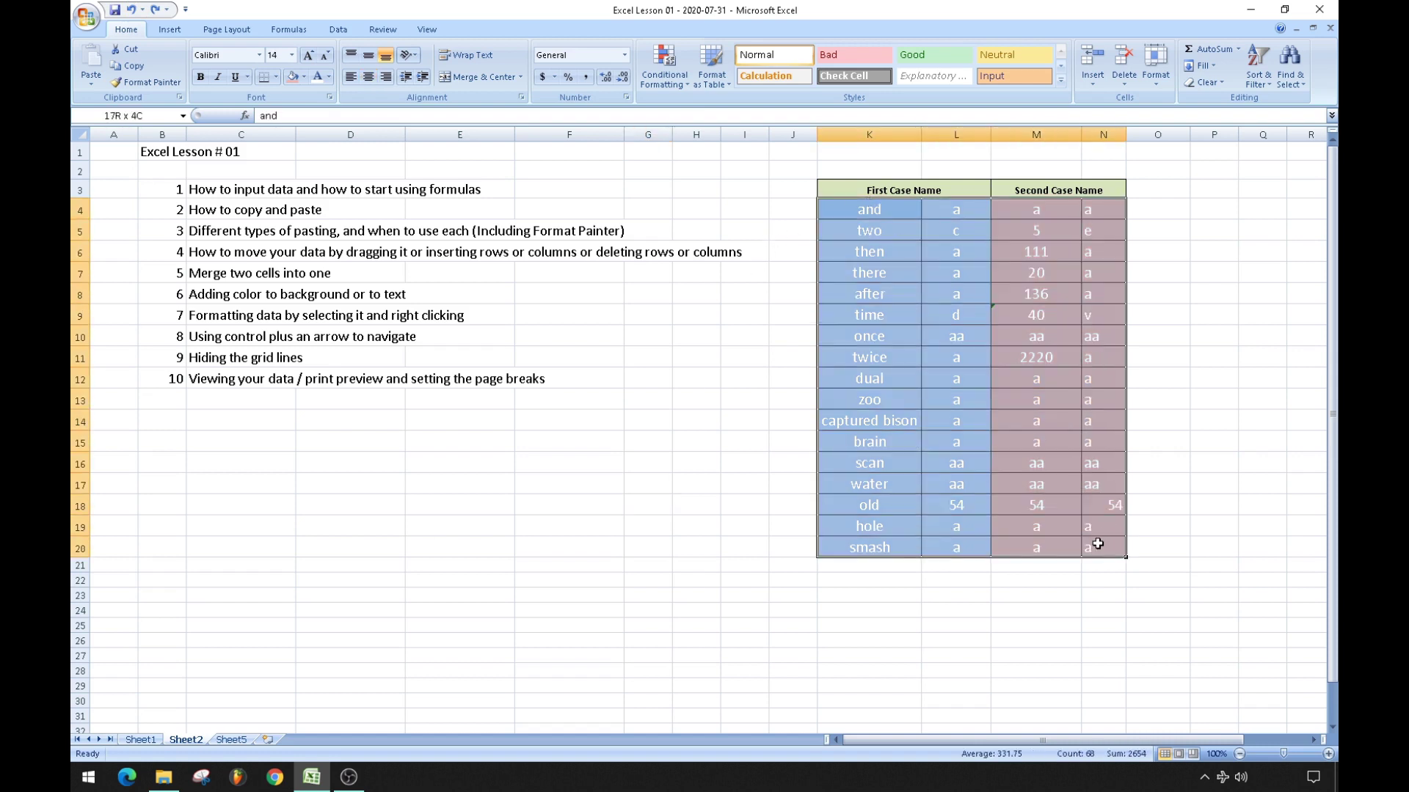
{"action": "right_click", "coordinate": [1000, 394]}
{"action": "left_click", "coordinate": [1071, 575]}
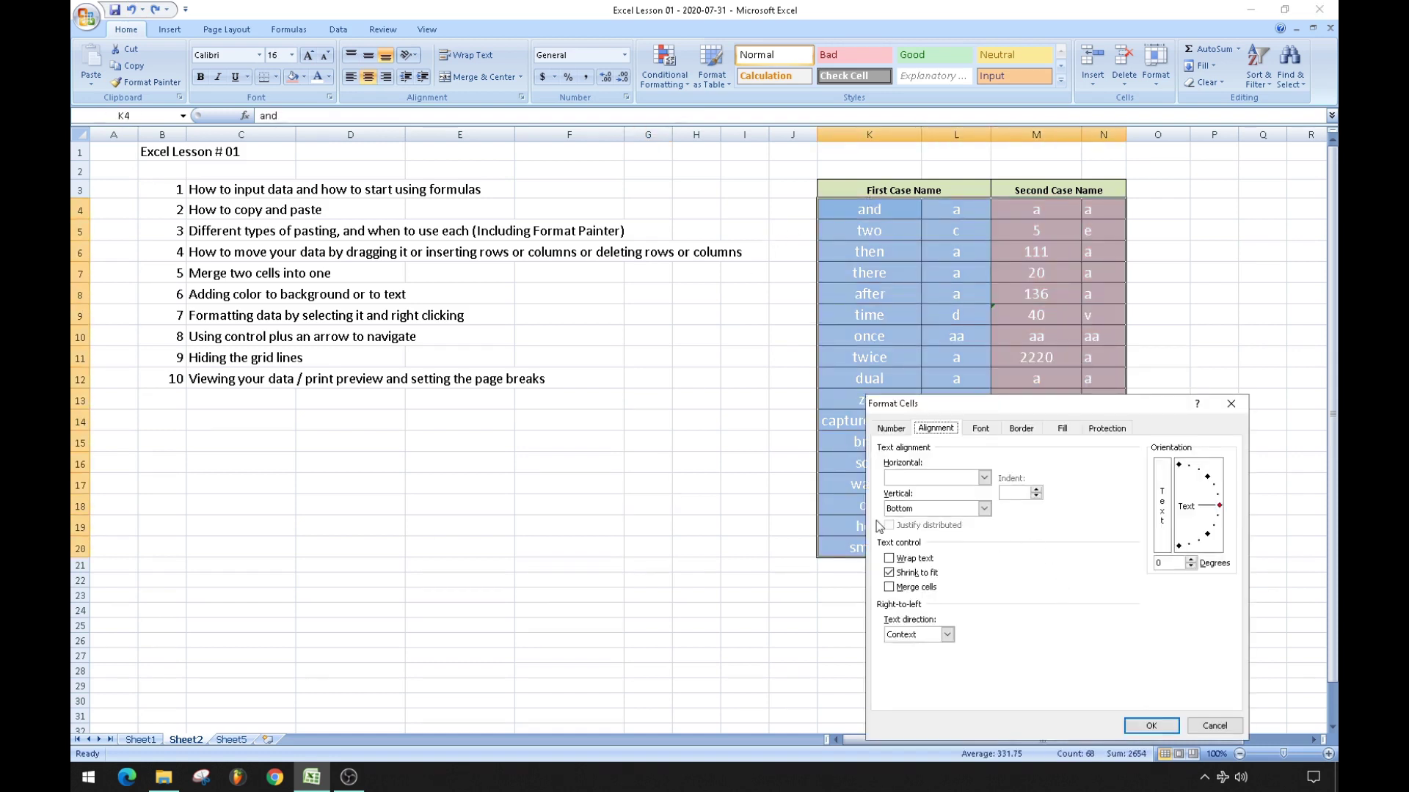
{"action": "left_click", "coordinate": [890, 573]}
{"action": "left_click", "coordinate": [889, 558]}
{"action": "left_click", "coordinate": [1151, 727]}
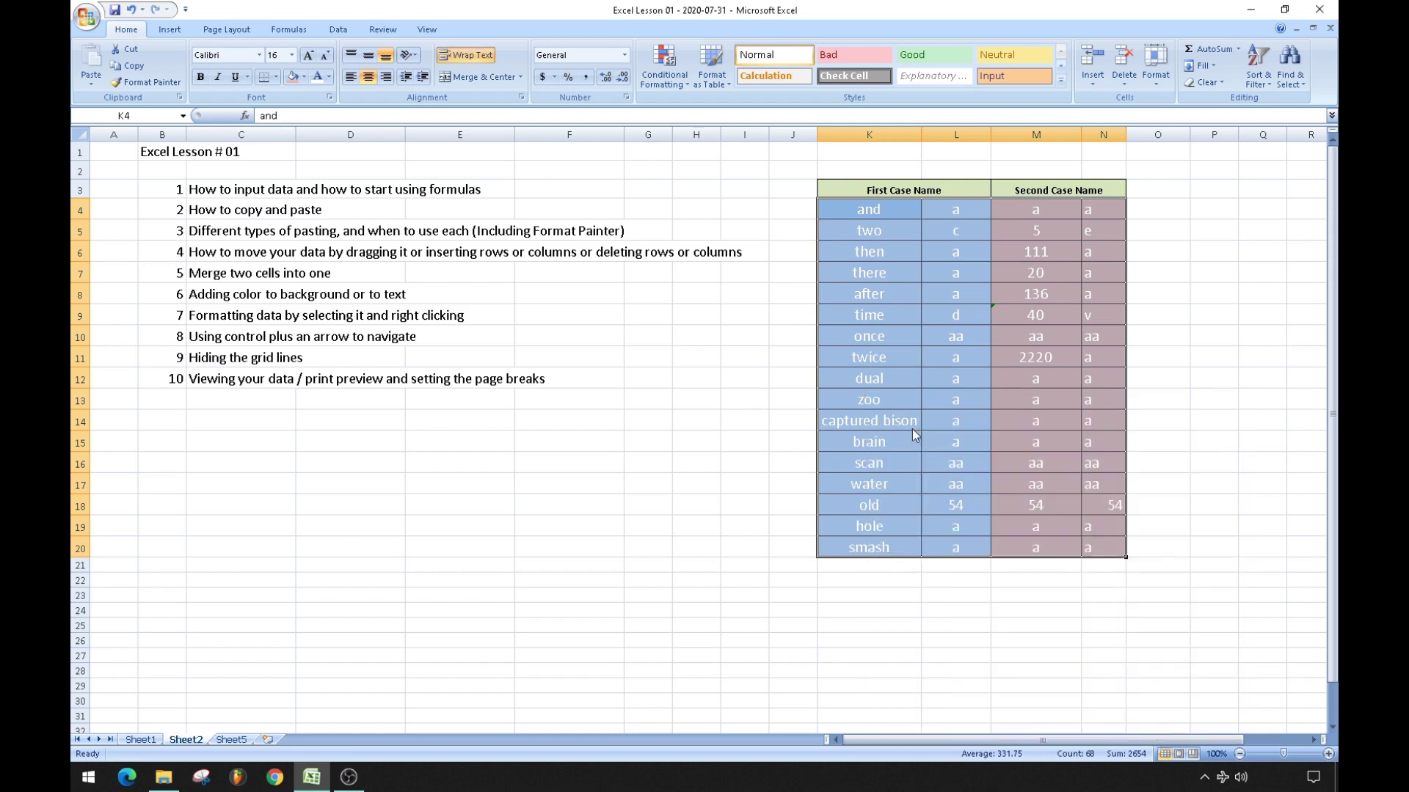
Extend K14 to 'captured bison nested under the car' and widen column K.
{"action": "left_click", "coordinate": [906, 418]}
{"action": "left_click", "coordinate": [378, 123]}
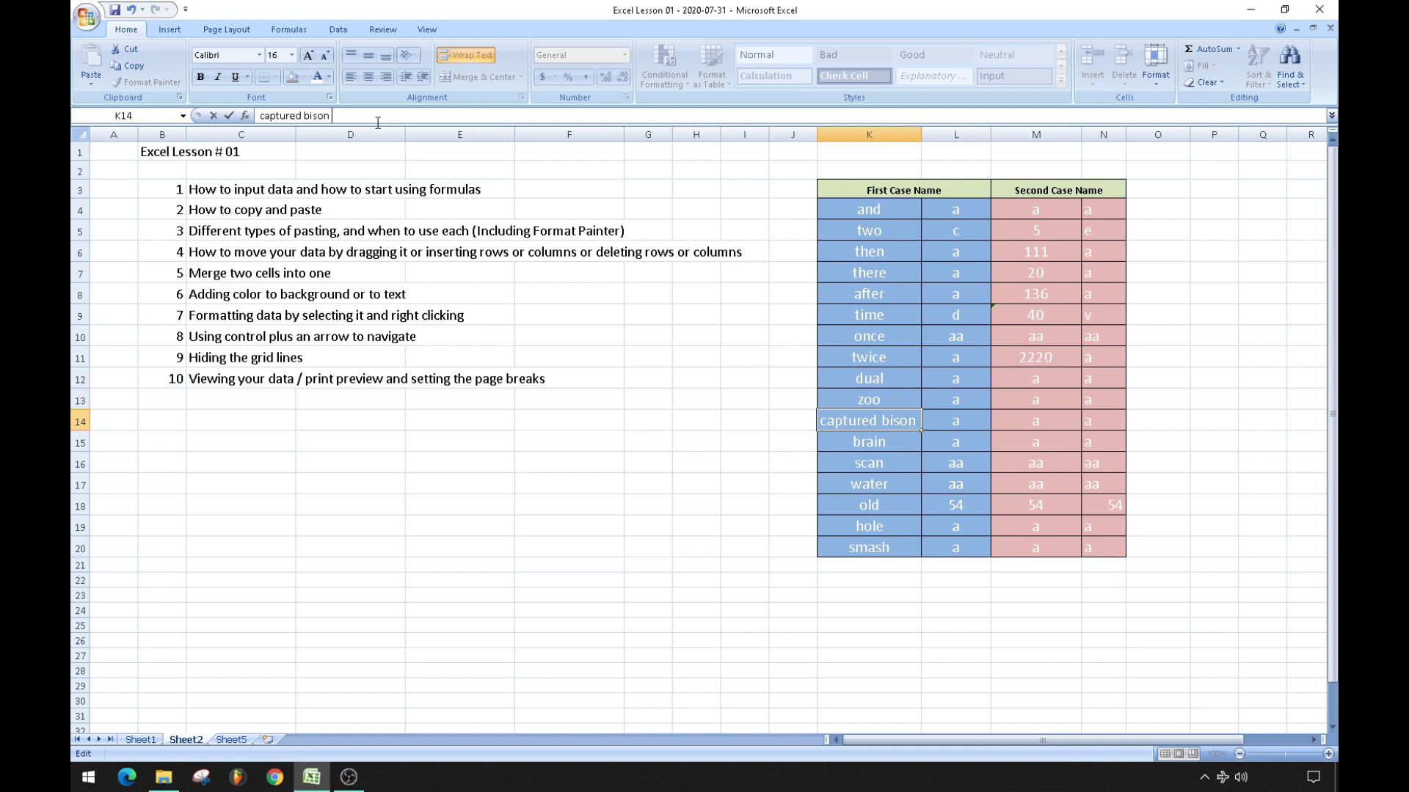
{"action": "type", "text": "nested under the car"}
{"action": "key", "text": "Return"}
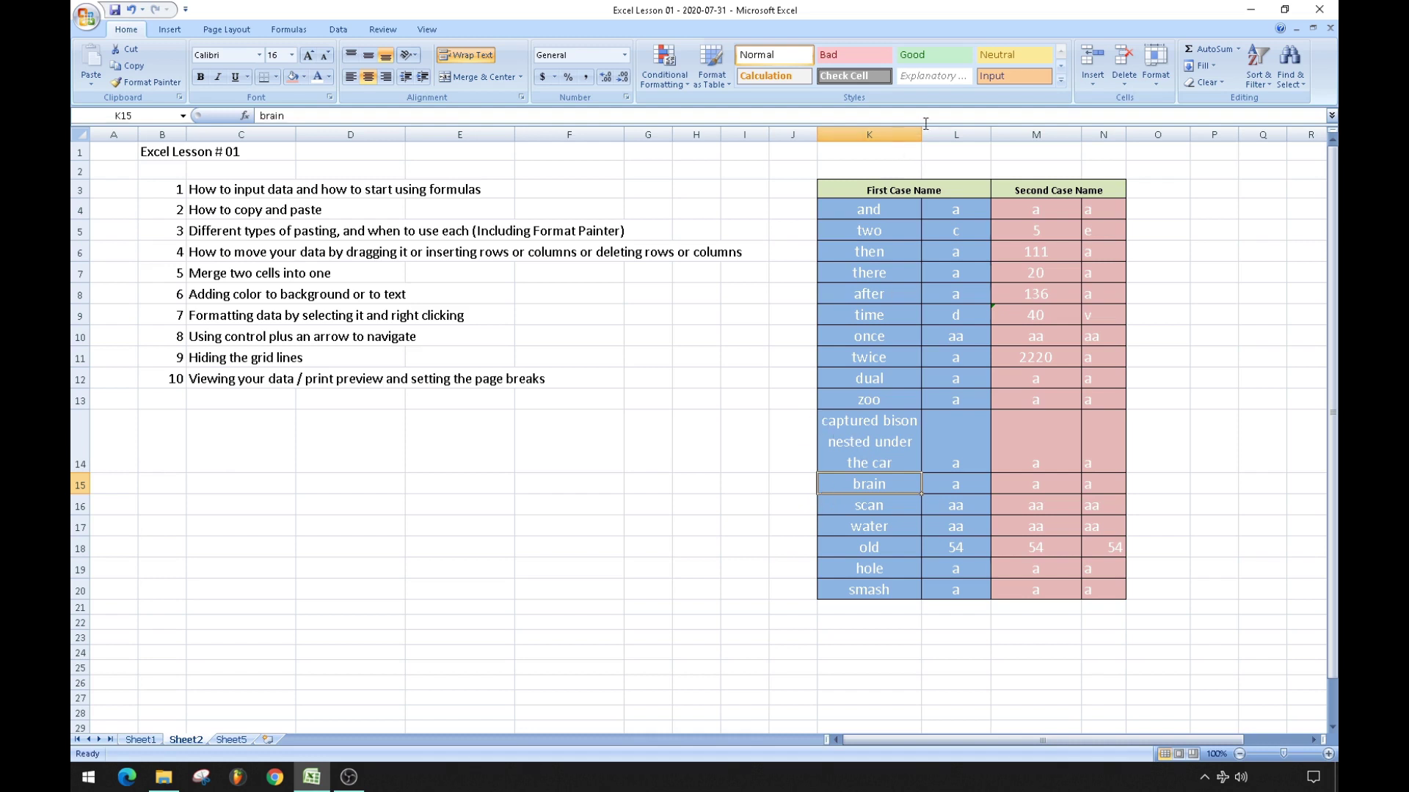
{"action": "left_click_drag", "start_coordinate": [921, 130], "coordinate": [967, 151]}
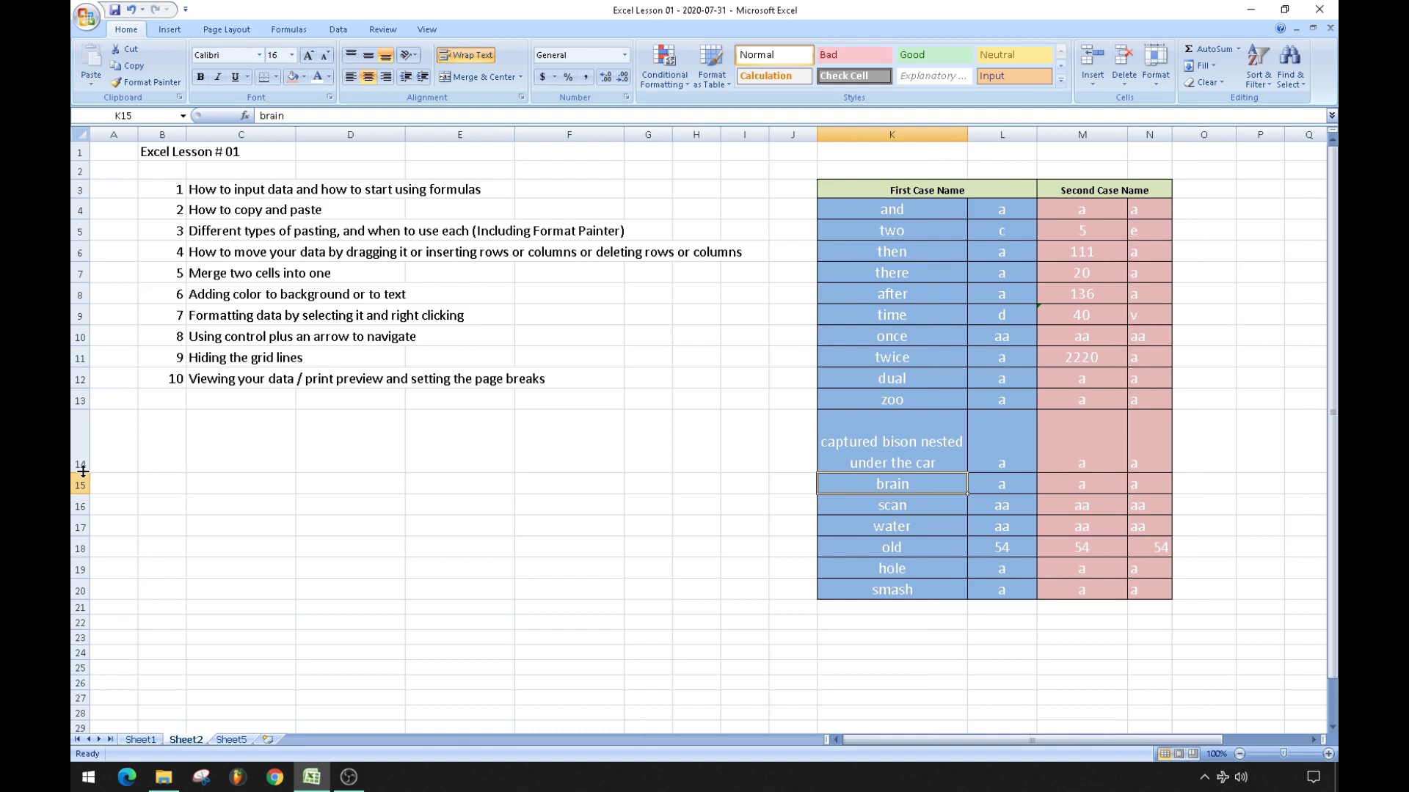
Shorten row 14 and autofit column K to its longest entry.
{"action": "left_click_drag", "start_coordinate": [83, 471], "coordinate": [83, 452]}
{"action": "left_click", "coordinate": [653, 485]}
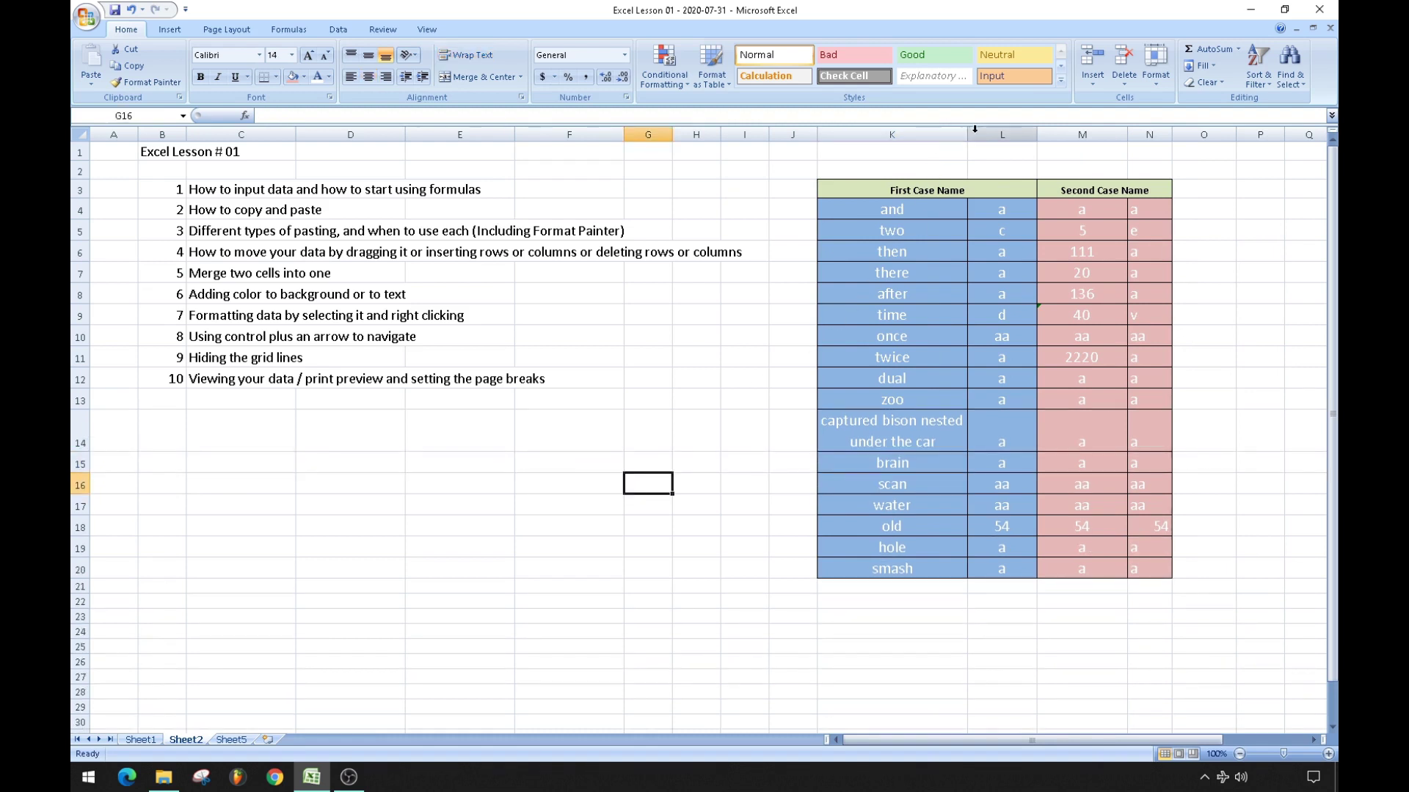
{"action": "left_click_drag", "start_coordinate": [967, 133], "coordinate": [1201, 141]}
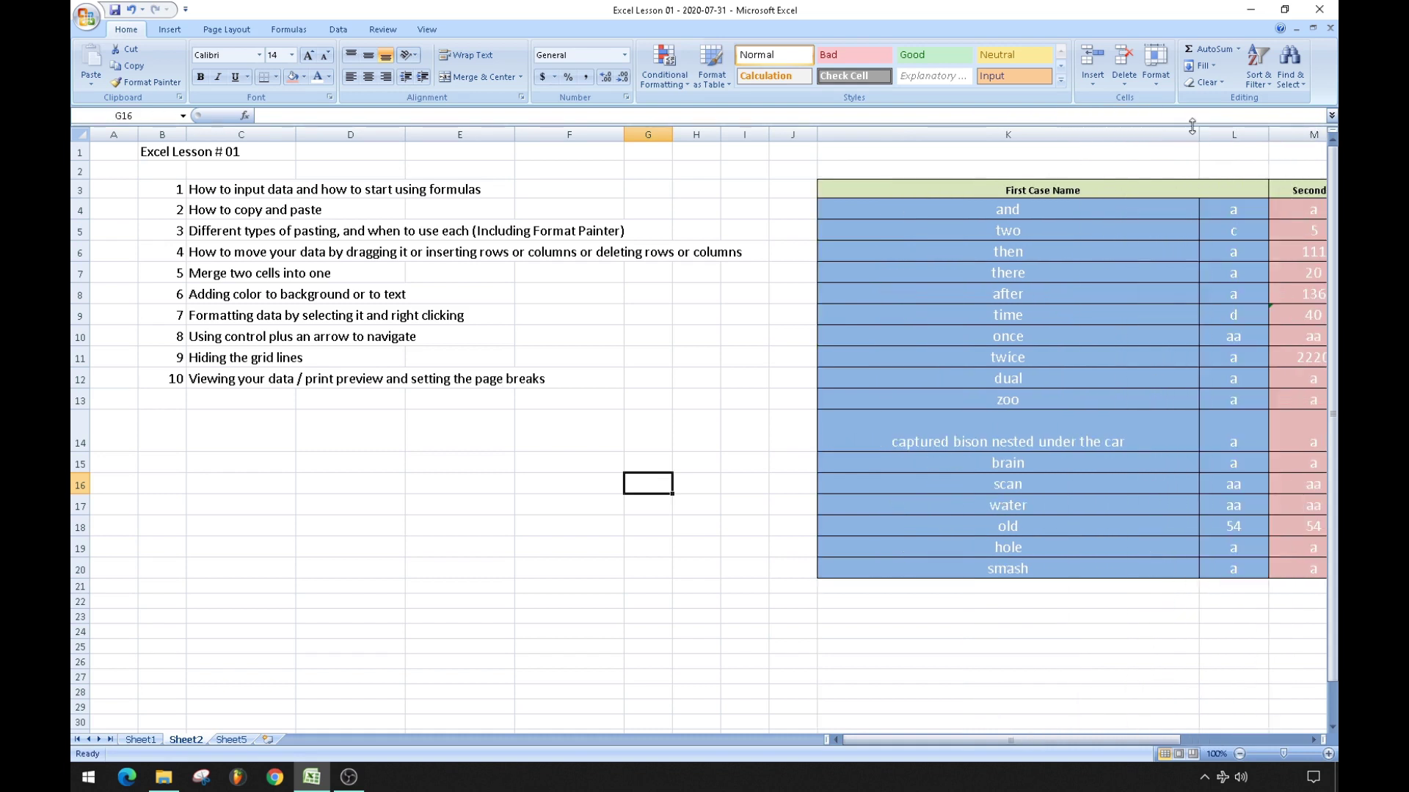
{"action": "double_click", "coordinate": [1200, 135]}
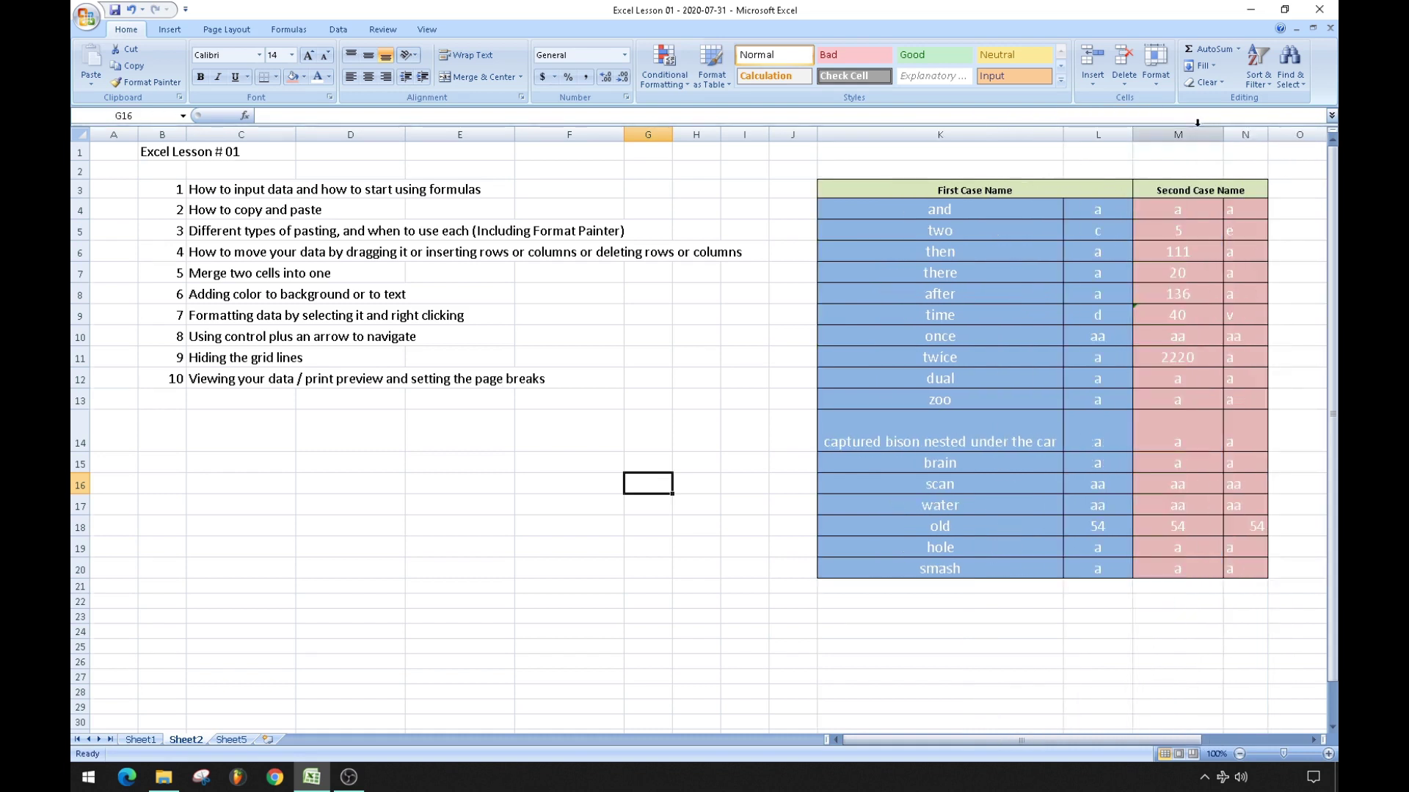
Trim K14 back to 'captured bison' and autofit column K to it.
{"action": "left_click", "coordinate": [918, 440]}
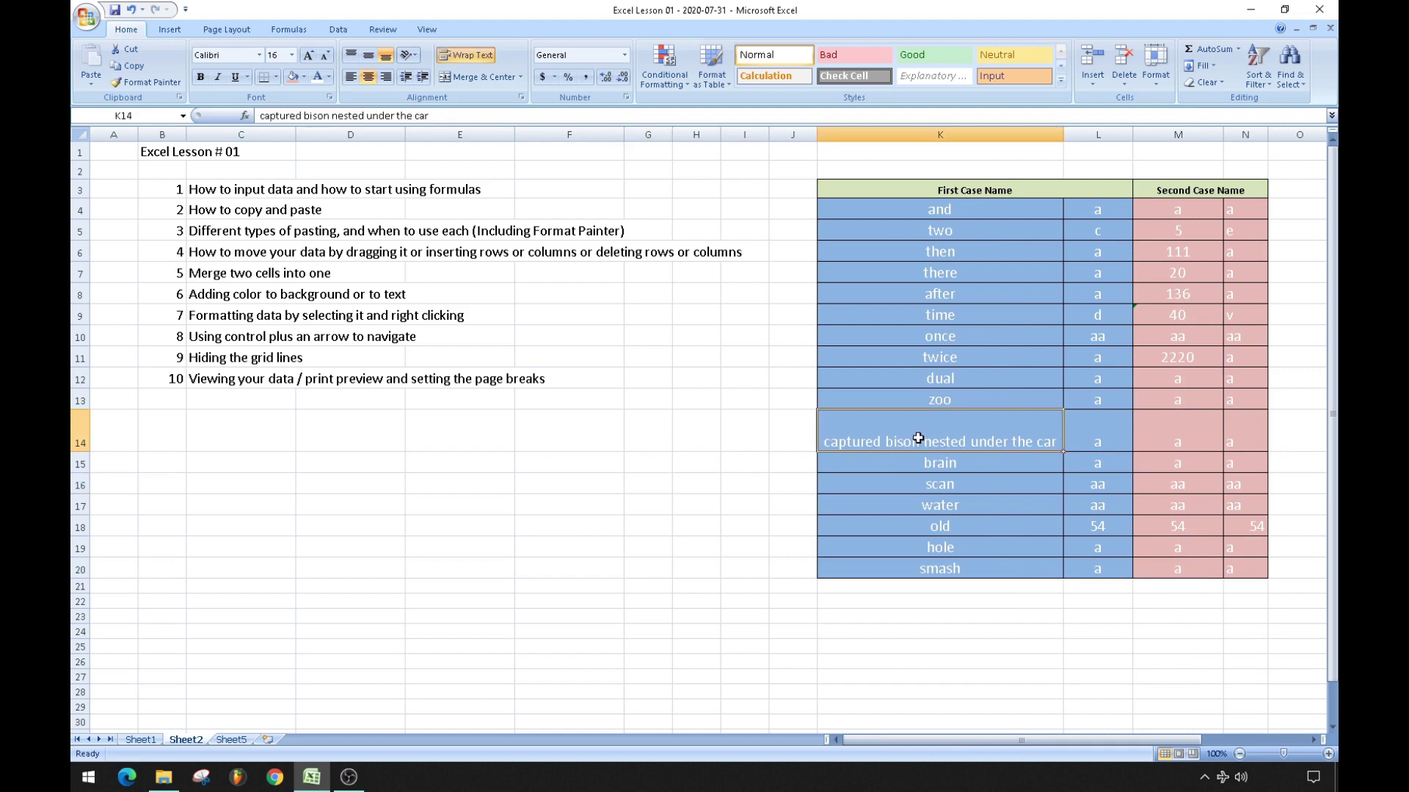
{"action": "left_click", "coordinate": [487, 116]}
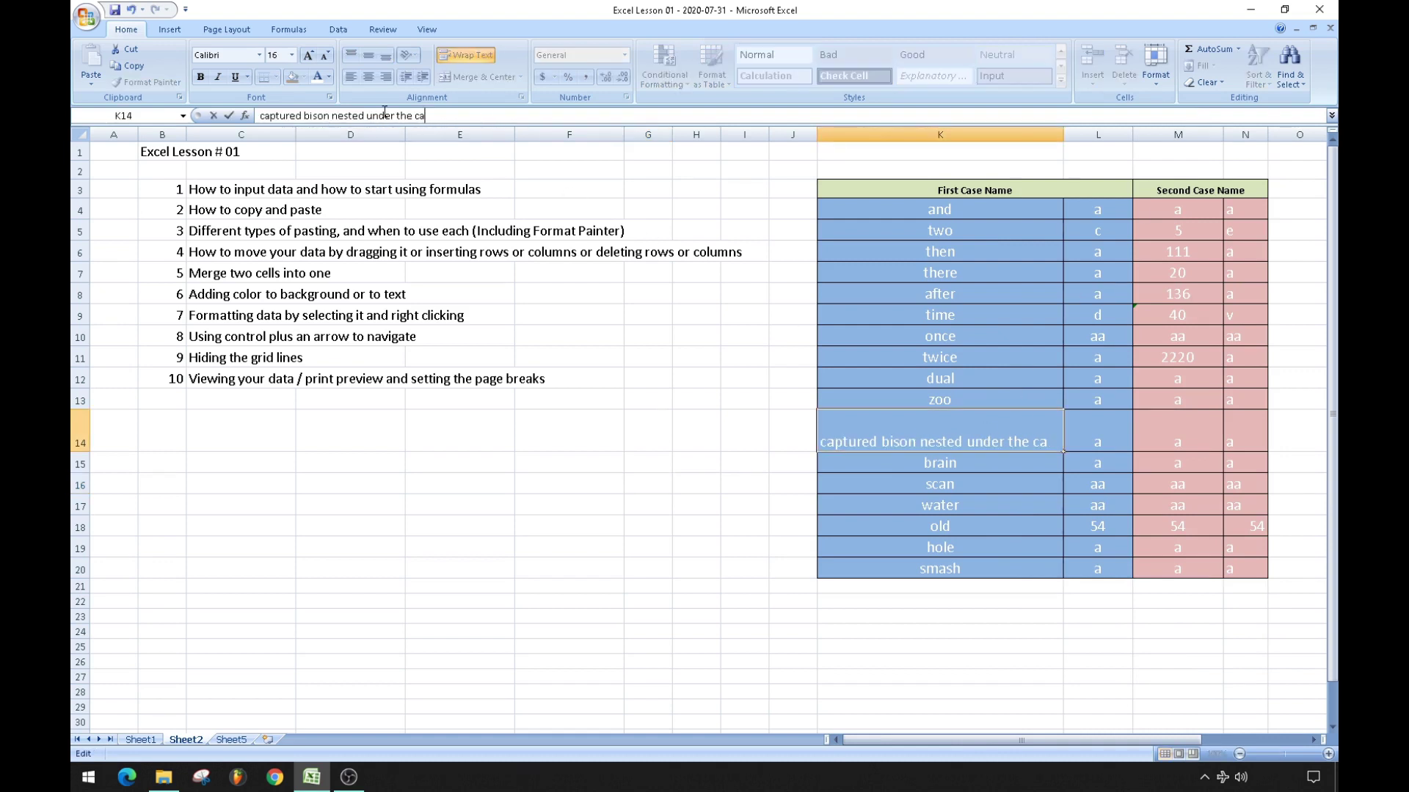
{"action": "key", "text": "BackSpace"}
{"action": "key", "text": "BackSpace"}
{"action": "key", "text": "BackSpace"}
{"action": "key", "text": "BackSpace"}
{"action": "key", "text": "BackSpace"}
{"action": "key", "text": "BackSpace"}
{"action": "key", "text": "BackSpace"}
{"action": "key", "text": "BackSpace"}
{"action": "key", "text": "BackSpace"}
{"action": "key", "text": "BackSpace"}
{"action": "key", "text": "BackSpace"}
{"action": "key", "text": "BackSpace"}
{"action": "key", "text": "BackSpace"}
{"action": "key", "text": "BackSpace"}
{"action": "key", "text": "BackSpace"}
{"action": "key", "text": "BackSpace"}
{"action": "key", "text": "BackSpace"}
{"action": "key", "text": "BackSpace"}
{"action": "key", "text": "BackSpace"}
{"action": "key", "text": "BackSpace"}
{"action": "key", "text": "Return"}
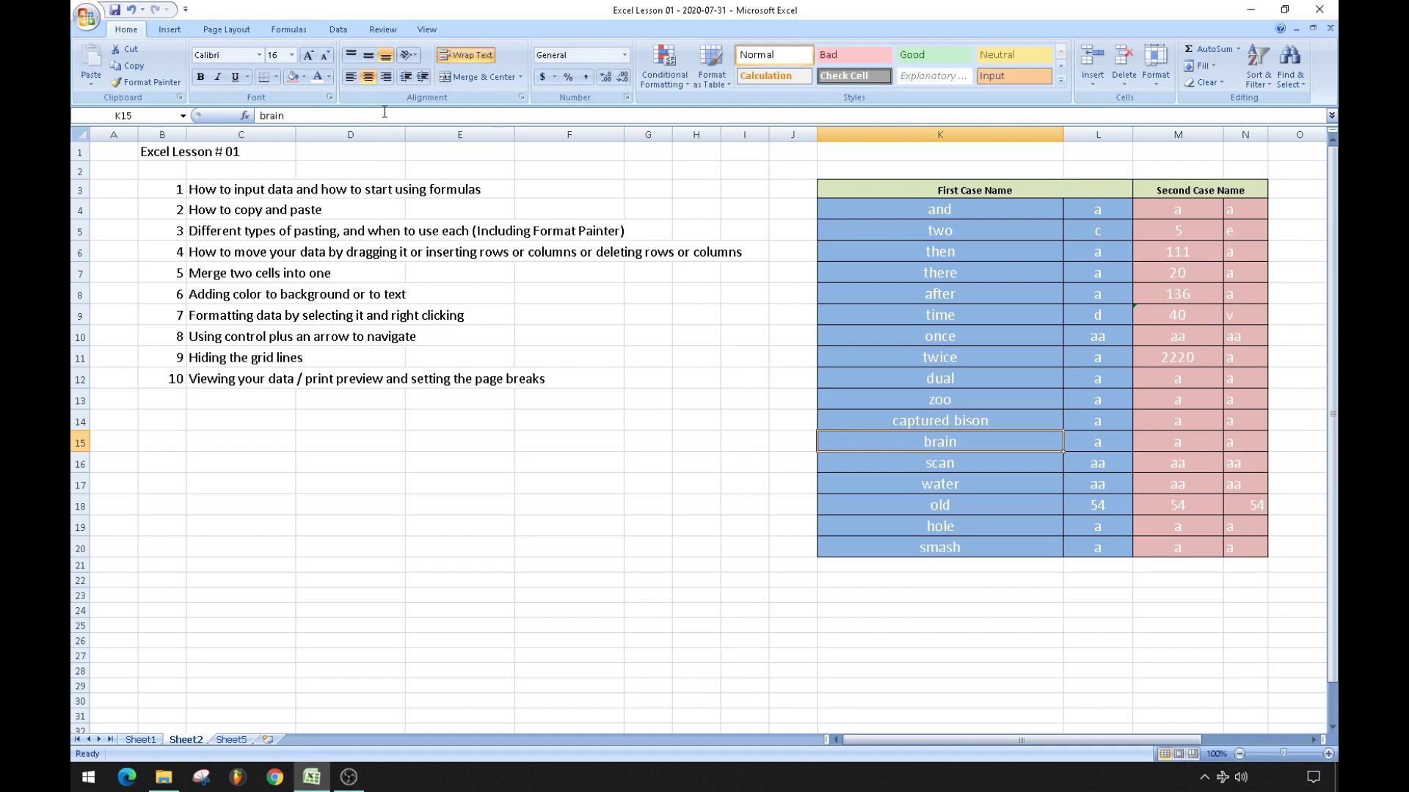
{"action": "left_click", "coordinate": [660, 501]}
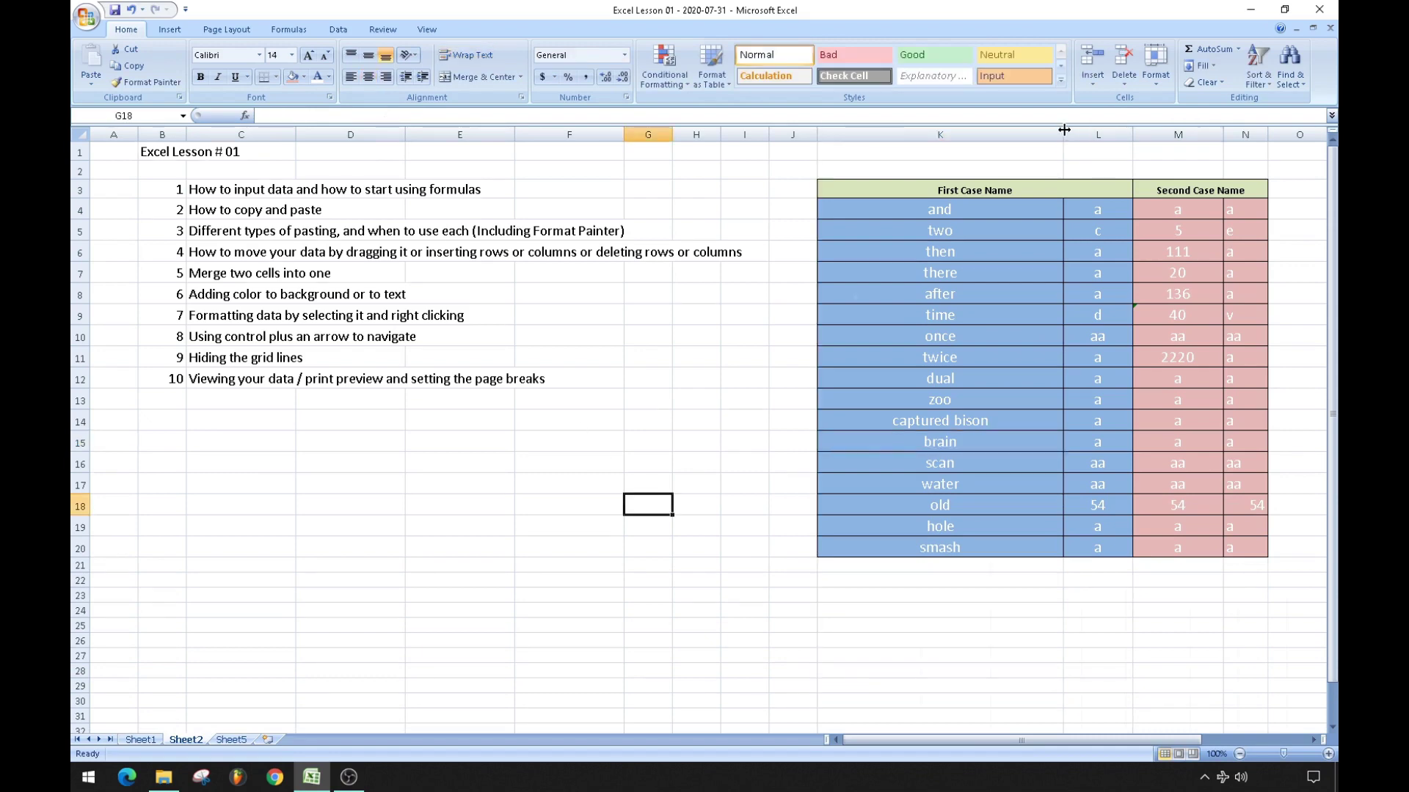
{"action": "double_click", "coordinate": [1064, 134]}
{"action": "left_click", "coordinate": [791, 501]}
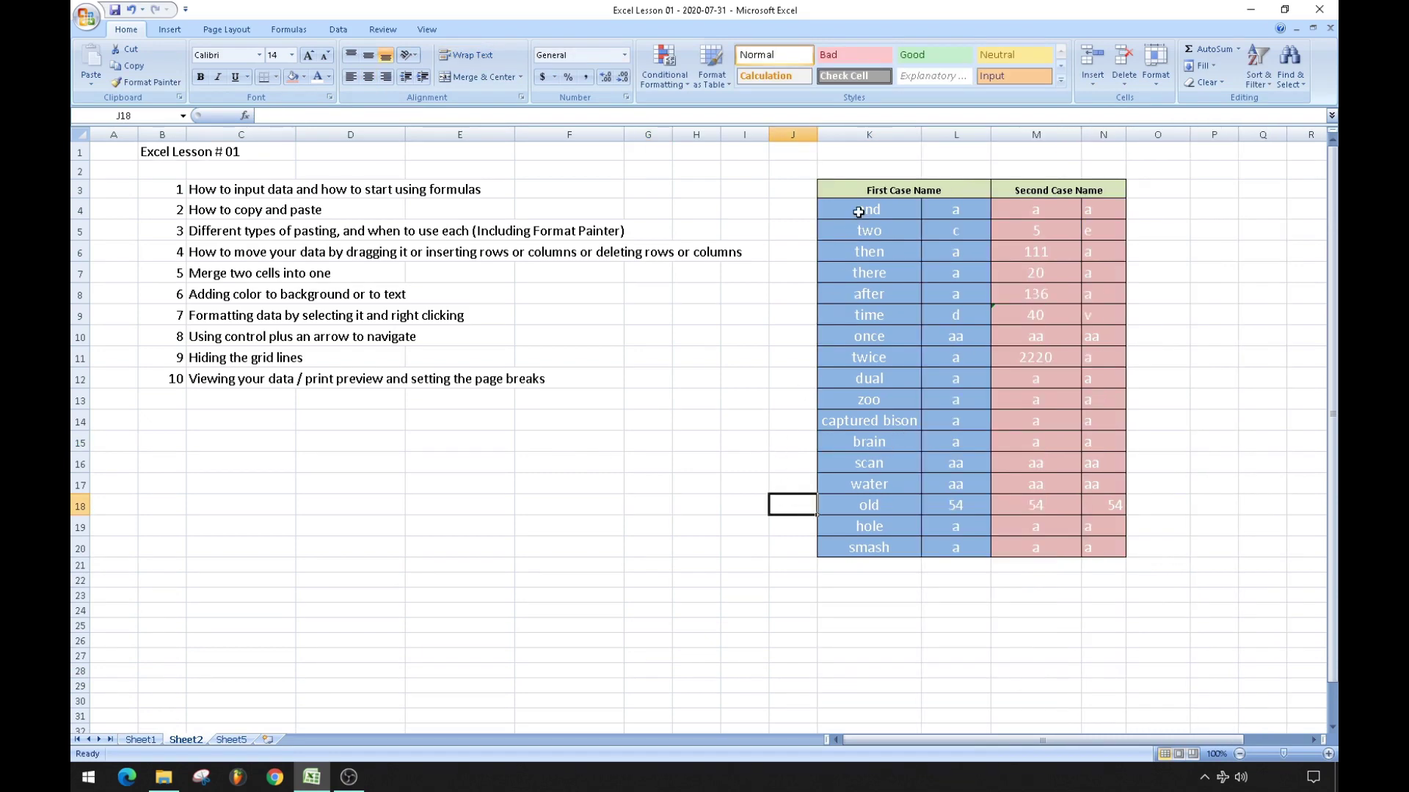
Open Format Cells for K4:N20 and expand the Horizontal alignment dropdown.
{"action": "left_click_drag", "start_coordinate": [855, 209], "coordinate": [1098, 544]}
{"action": "right_click", "coordinate": [898, 367]}
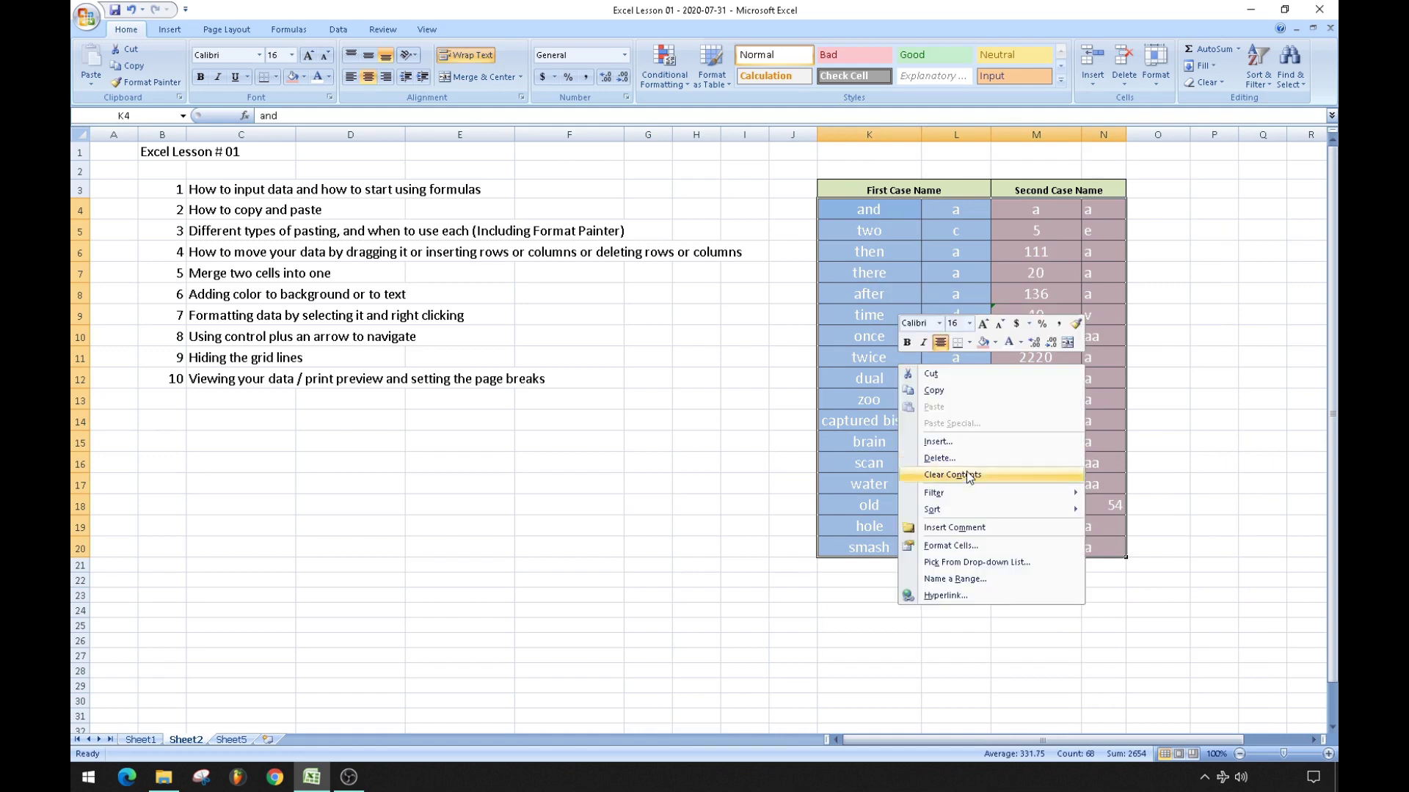
{"action": "left_click", "coordinate": [950, 547]}
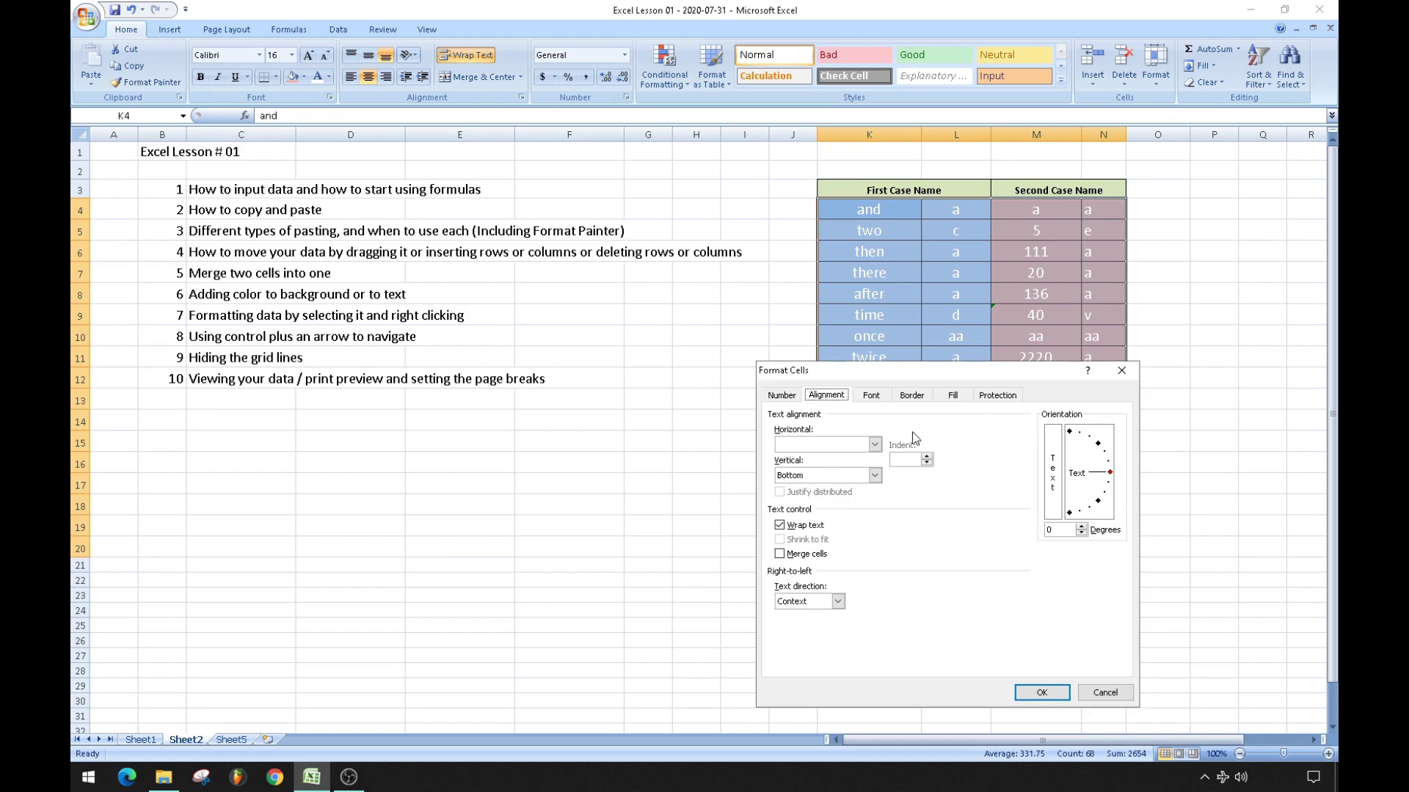
{"action": "left_click", "coordinate": [875, 445]}
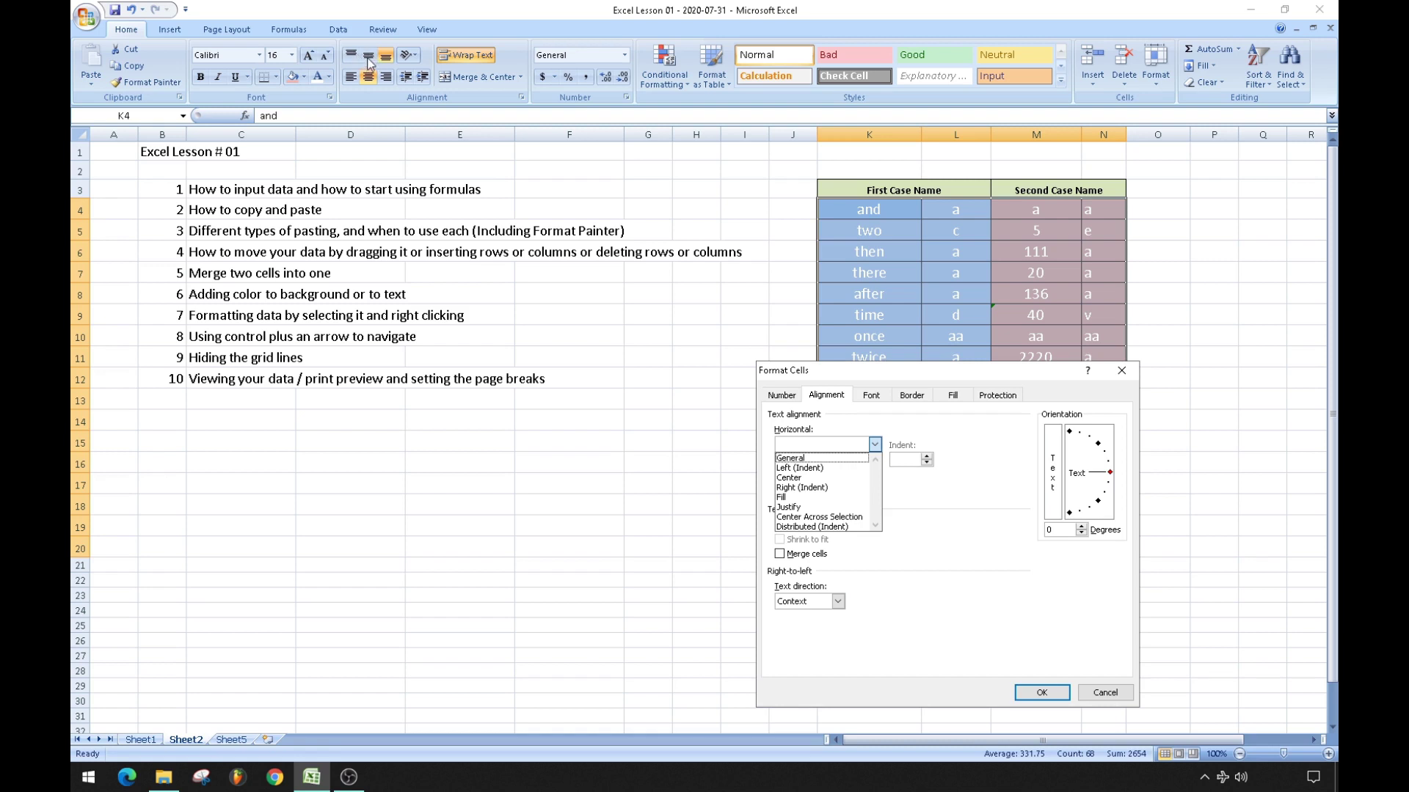
Close the Horizontal alignment list and show the table's Font settings: Calibri, Regular, size 16.
{"action": "left_click", "coordinate": [921, 518]}
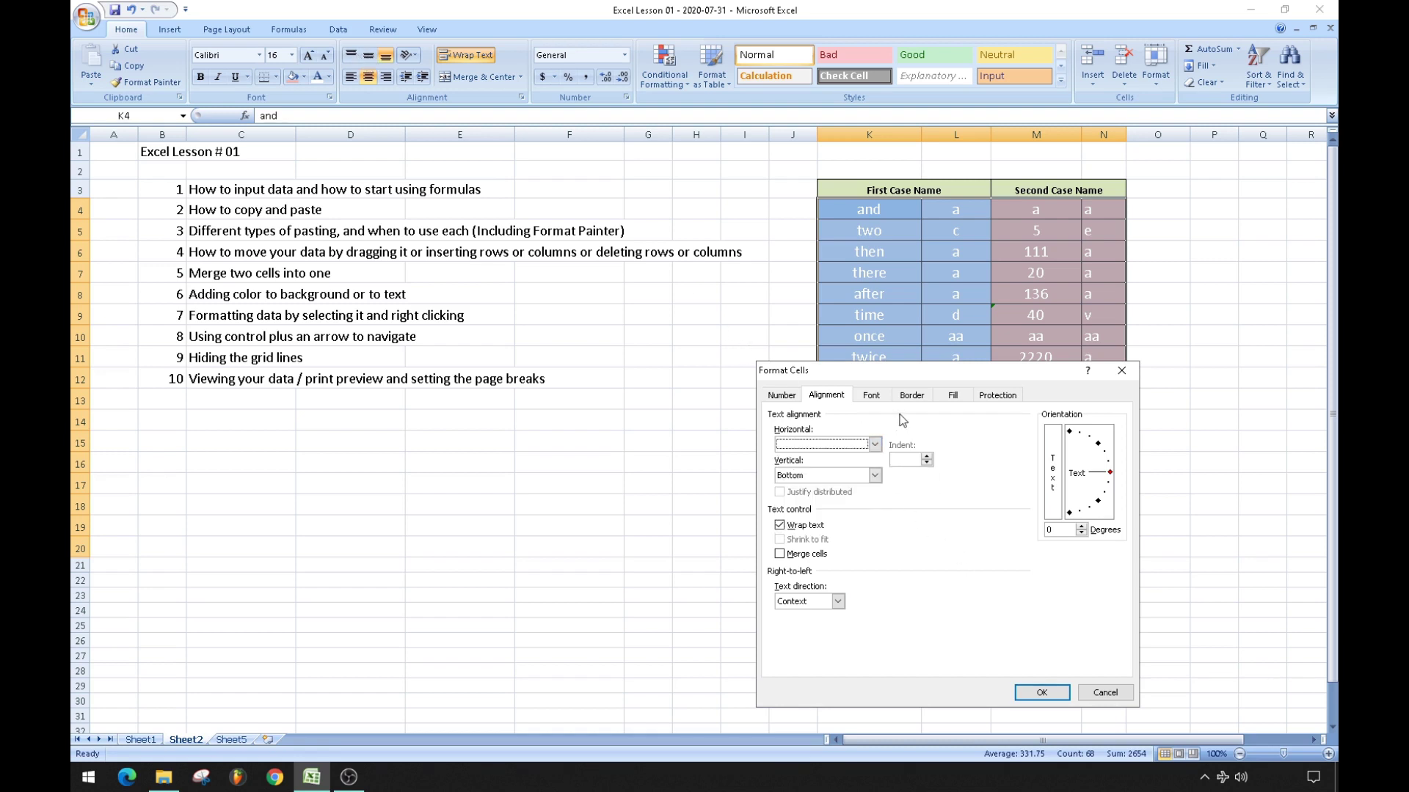
{"action": "left_click", "coordinate": [862, 395]}
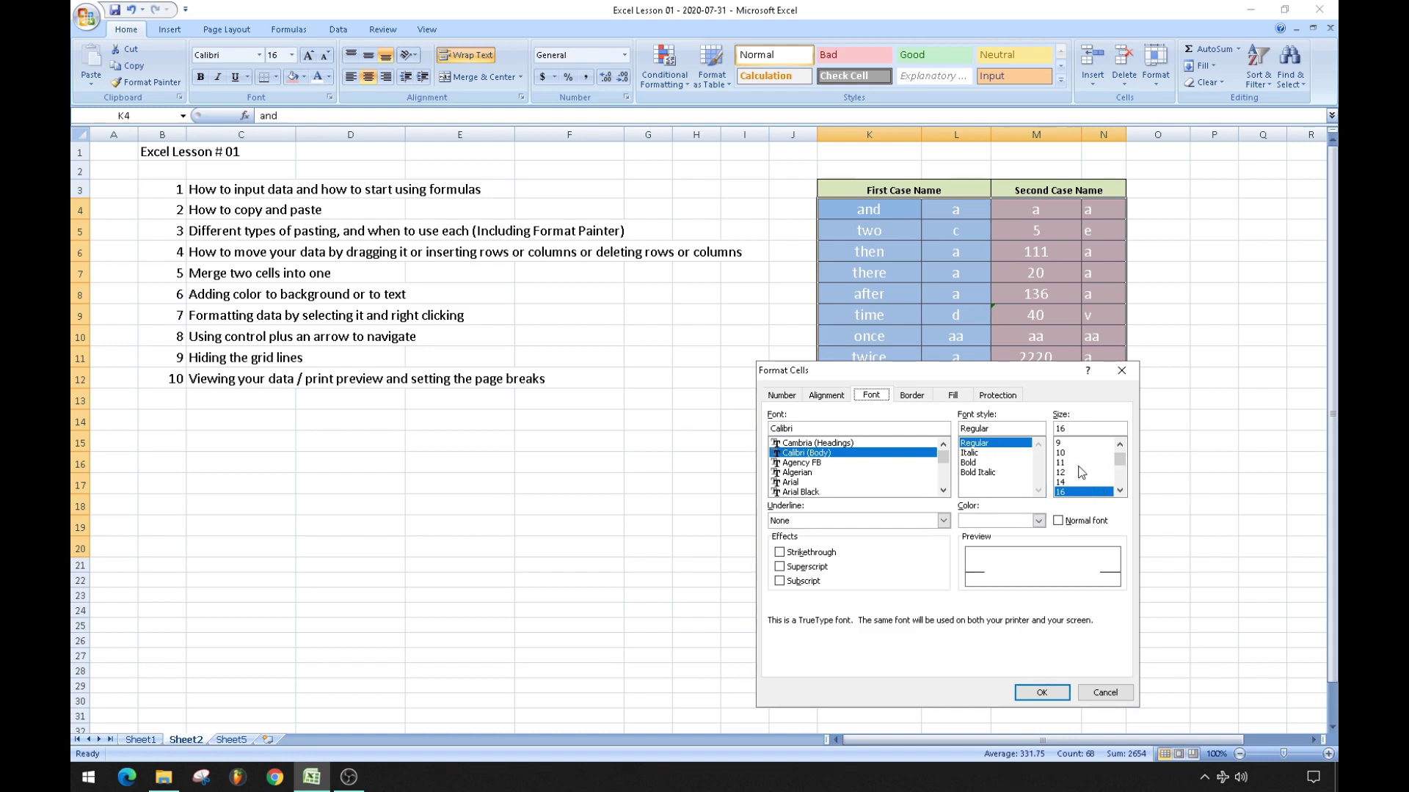
Apply font size 11 to the table, then undo it back to 16 pt.
{"action": "left_click", "coordinate": [1068, 481]}
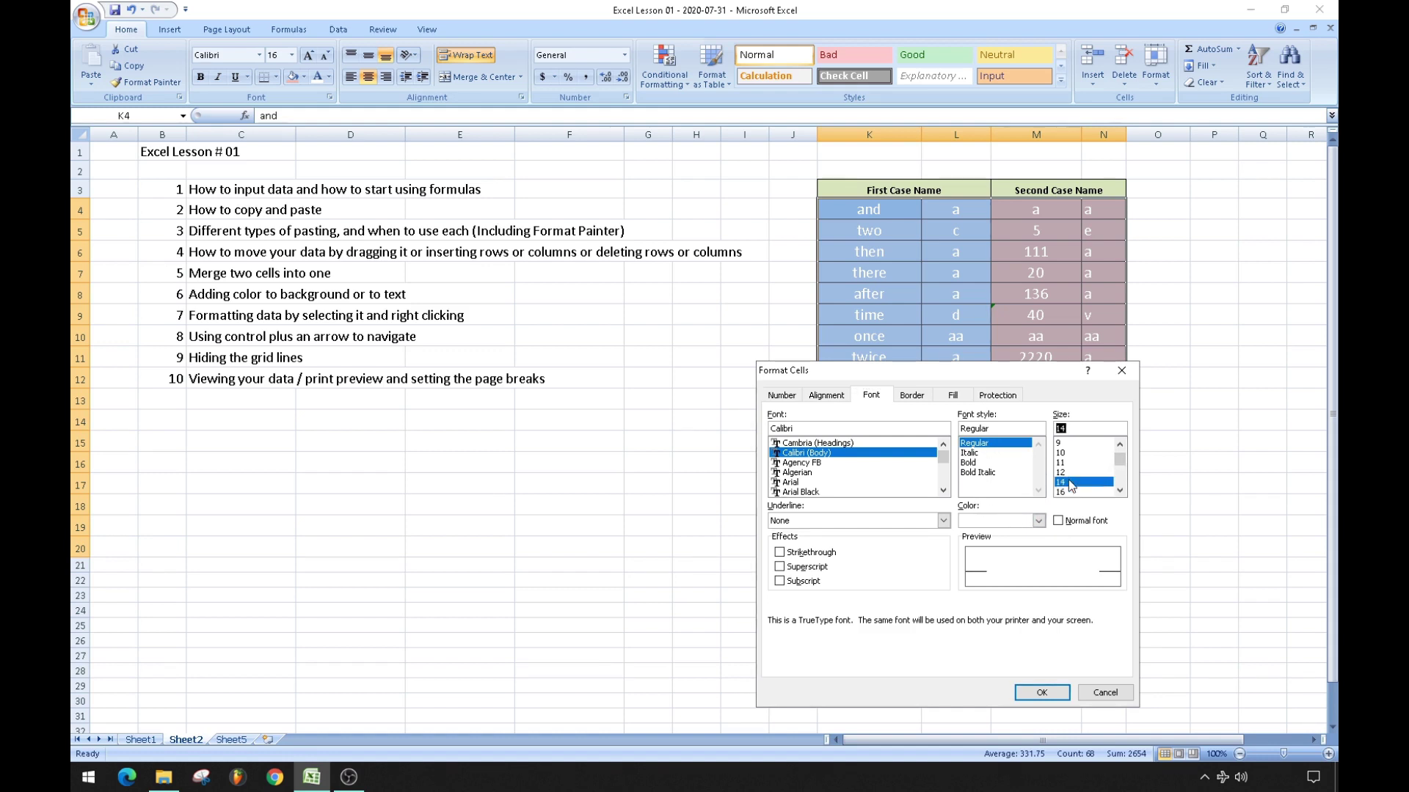
{"action": "double_click", "coordinate": [1118, 491]}
{"action": "left_click", "coordinate": [1084, 444]}
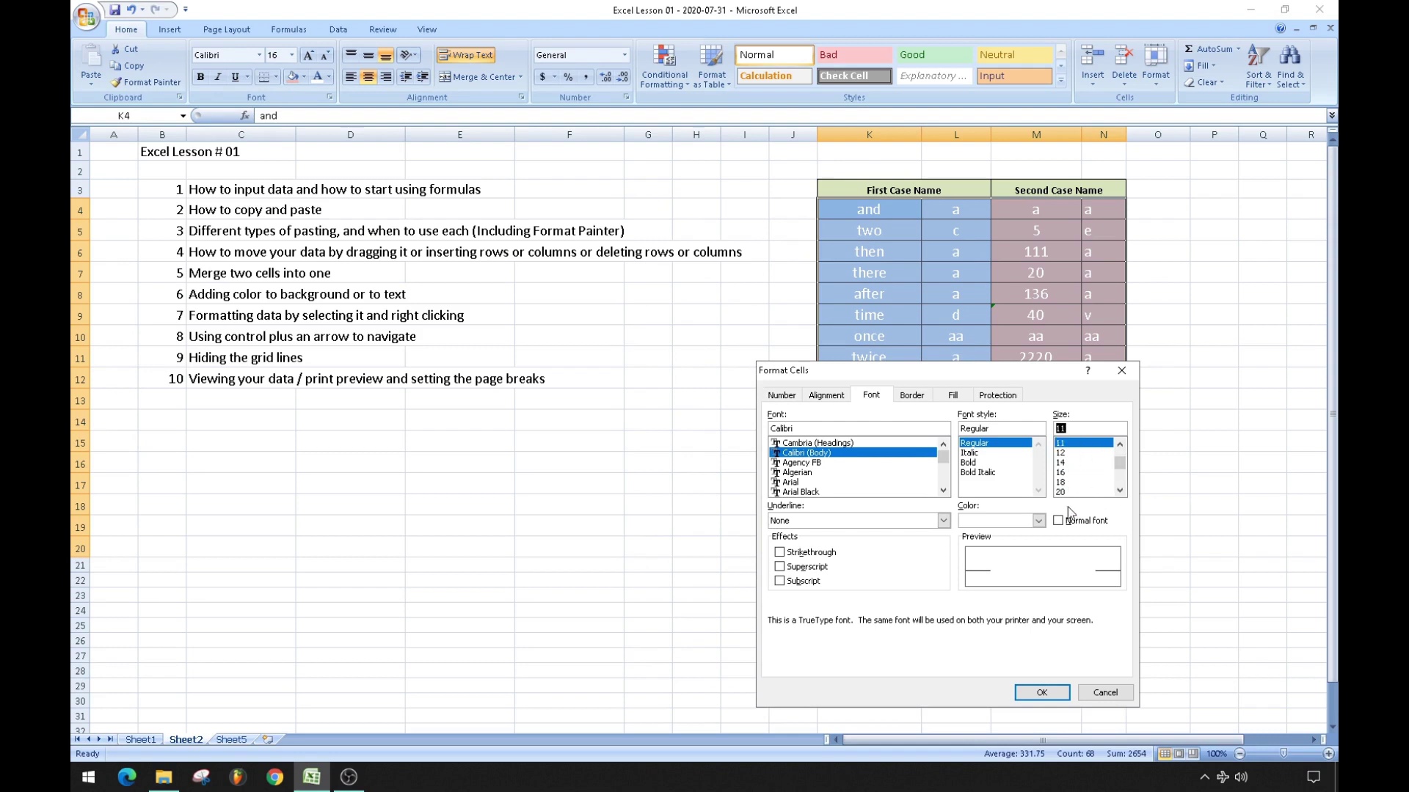
{"action": "left_click", "coordinate": [1041, 694]}
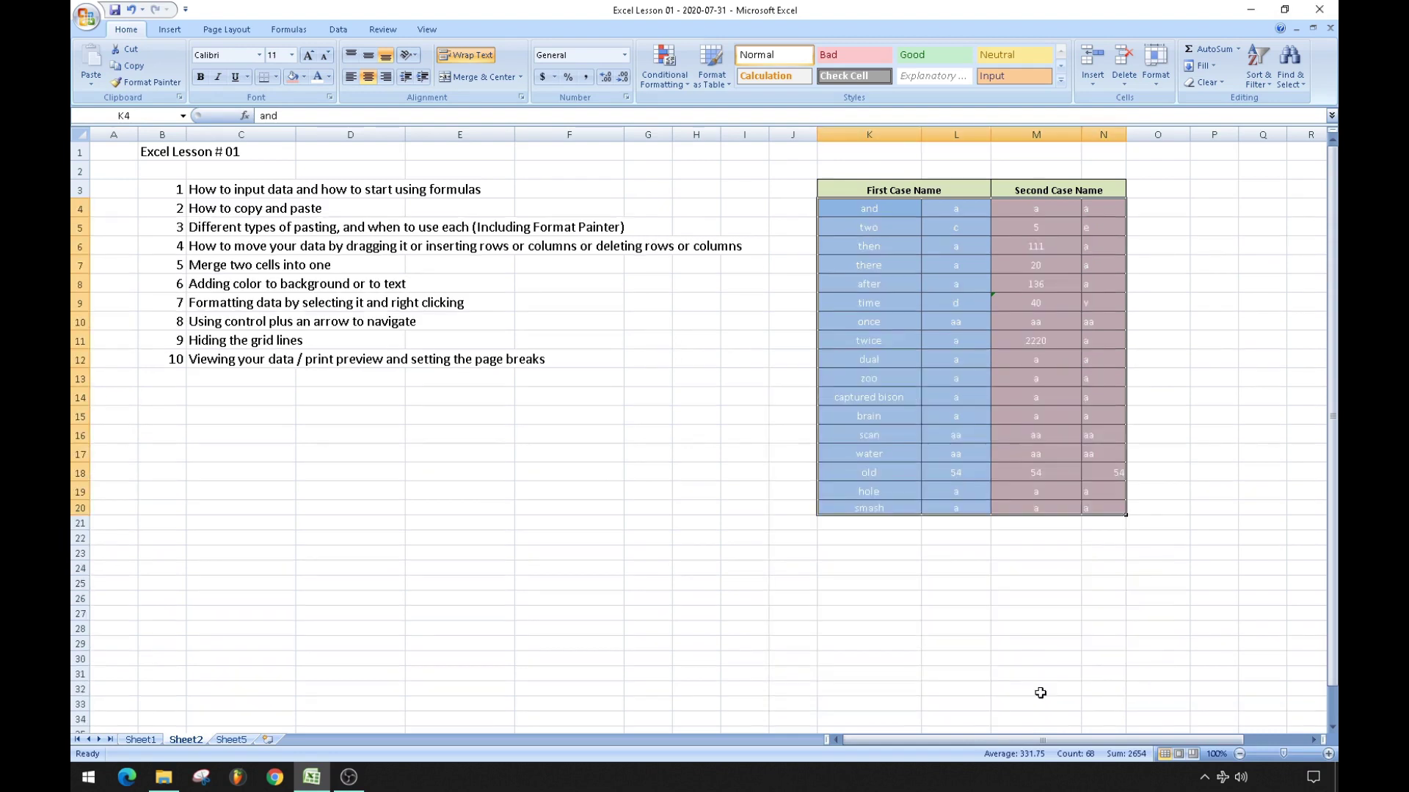
{"action": "left_click", "coordinate": [762, 492]}
{"action": "left_click", "coordinate": [867, 207]}
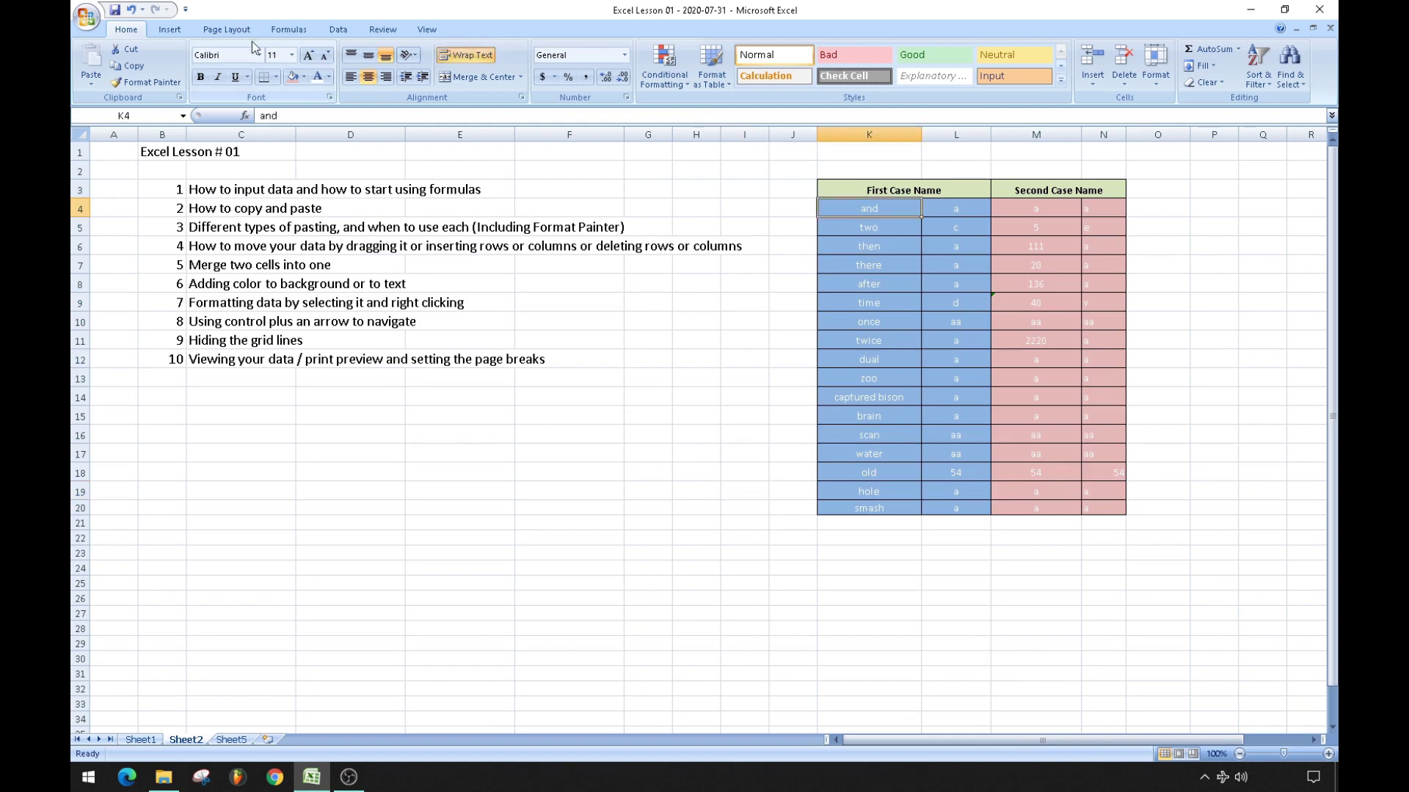
{"action": "key", "text": "ctrl+z"}
Apply strikethrough to the table text via Format Cells, then undo it.
{"action": "right_click", "coordinate": [919, 310]}
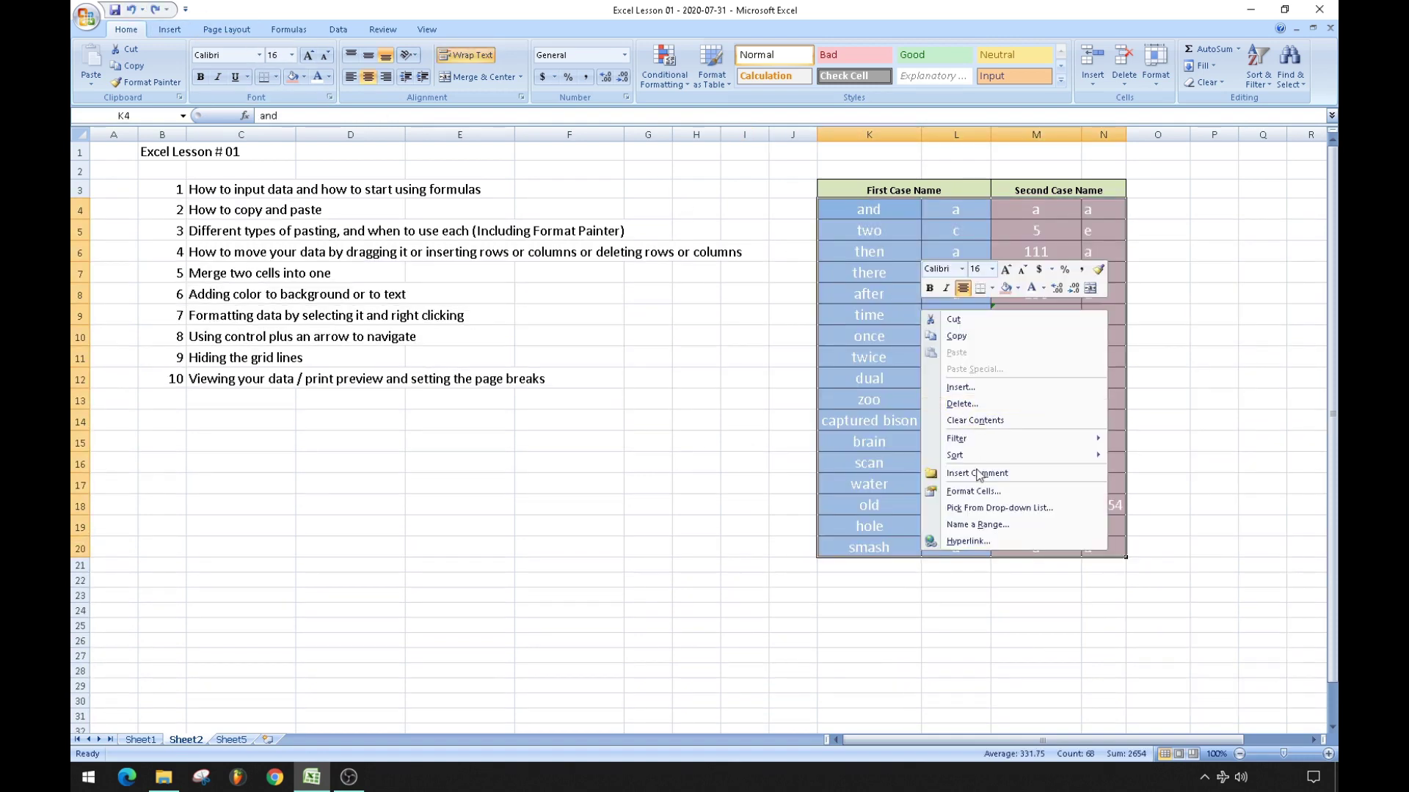
{"action": "left_click", "coordinate": [965, 486]}
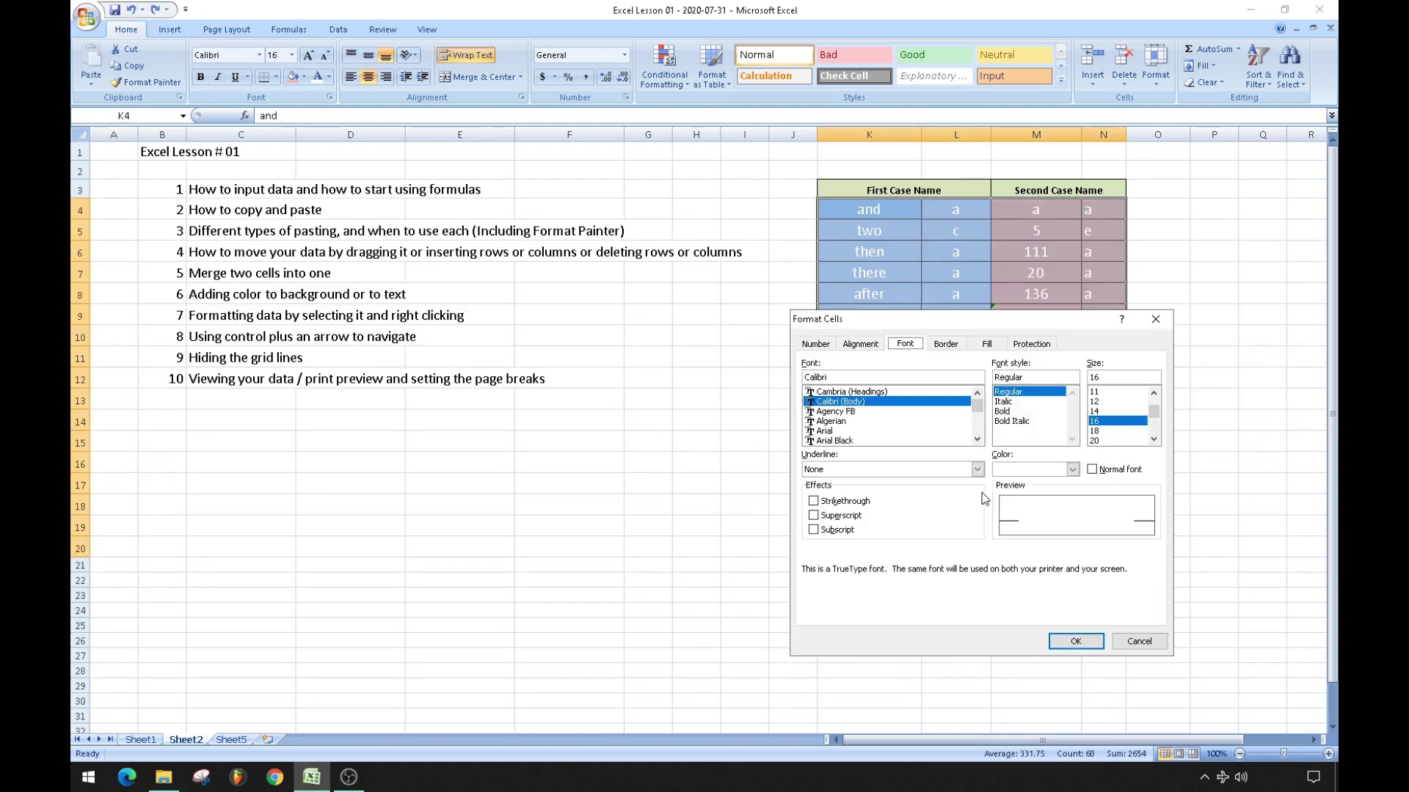
{"action": "left_click", "coordinate": [813, 501]}
{"action": "left_click", "coordinate": [1076, 641]}
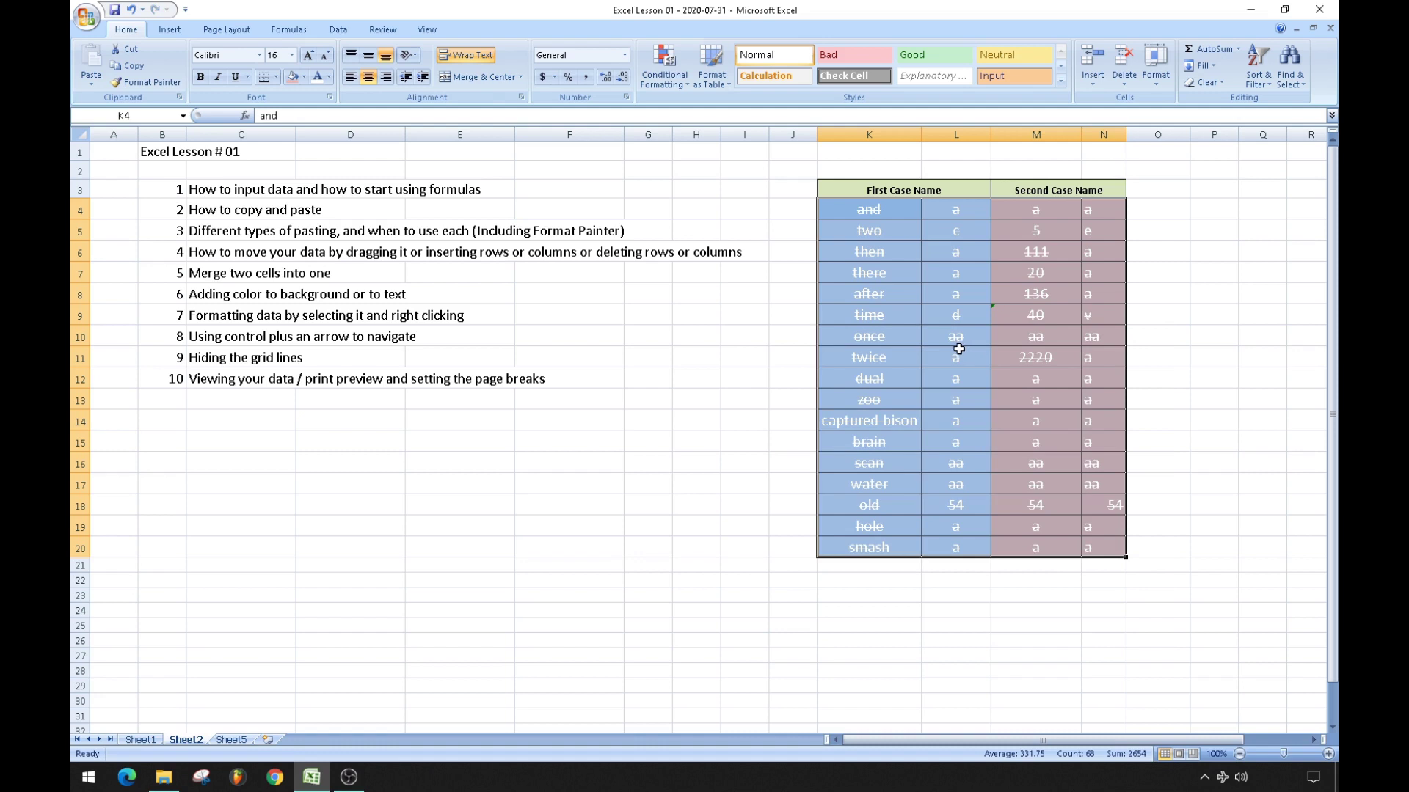
{"action": "left_click", "coordinate": [130, 13]}
Reopen Format Cells for the table on its Border settings.
{"action": "right_click", "coordinate": [1033, 371]}
{"action": "left_click", "coordinate": [1071, 555]}
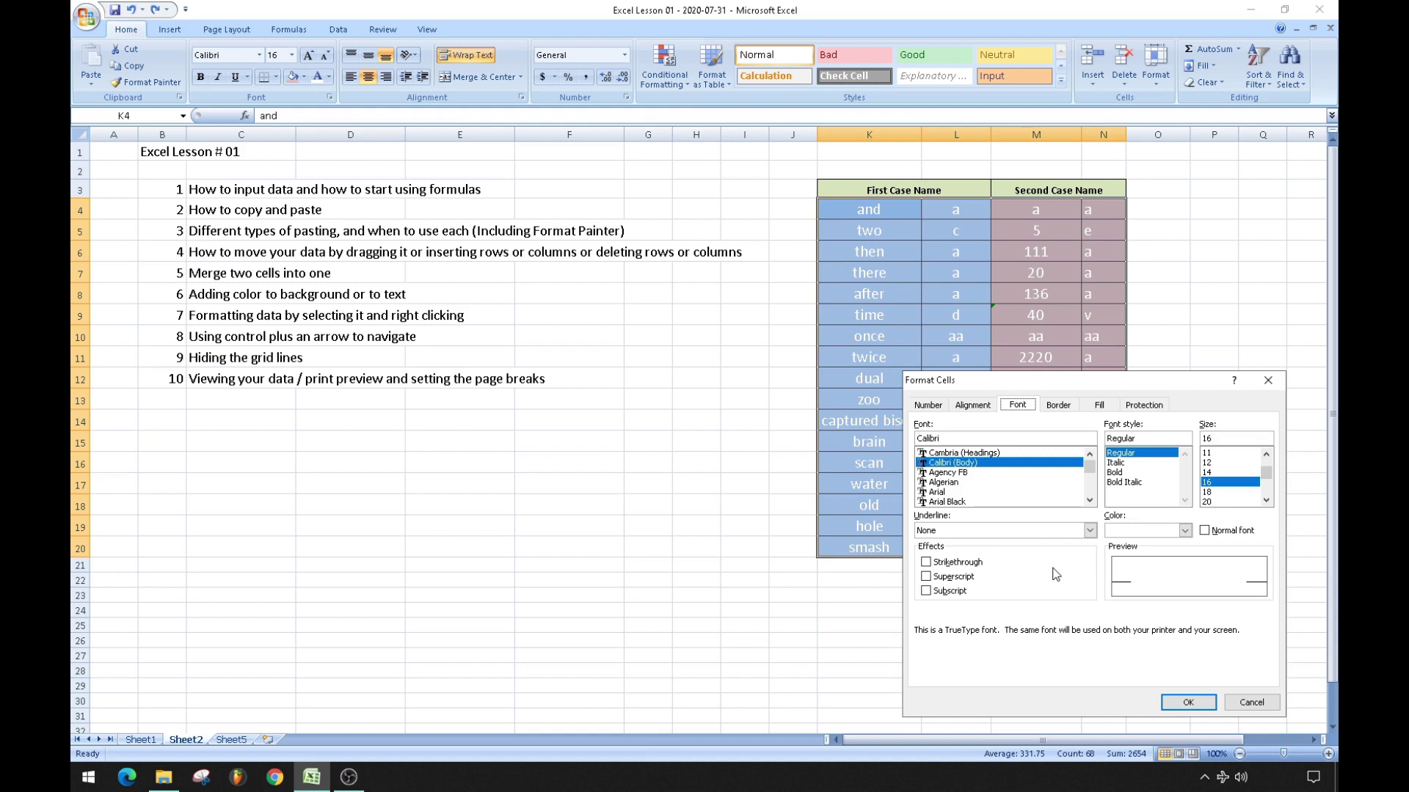
{"action": "left_click", "coordinate": [1058, 406]}
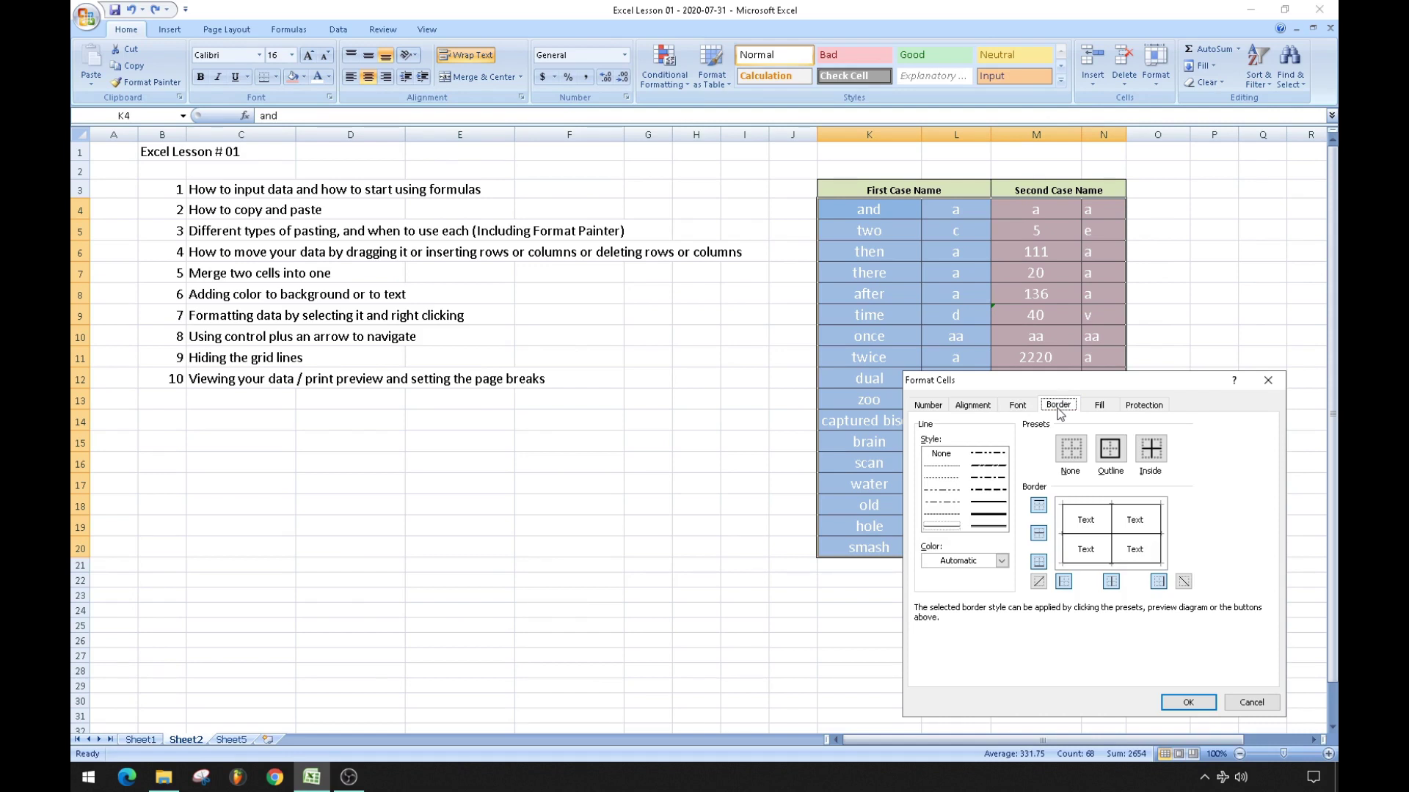
Remove all borders from the table, check the result, then undo it.
{"action": "left_click", "coordinate": [1071, 448]}
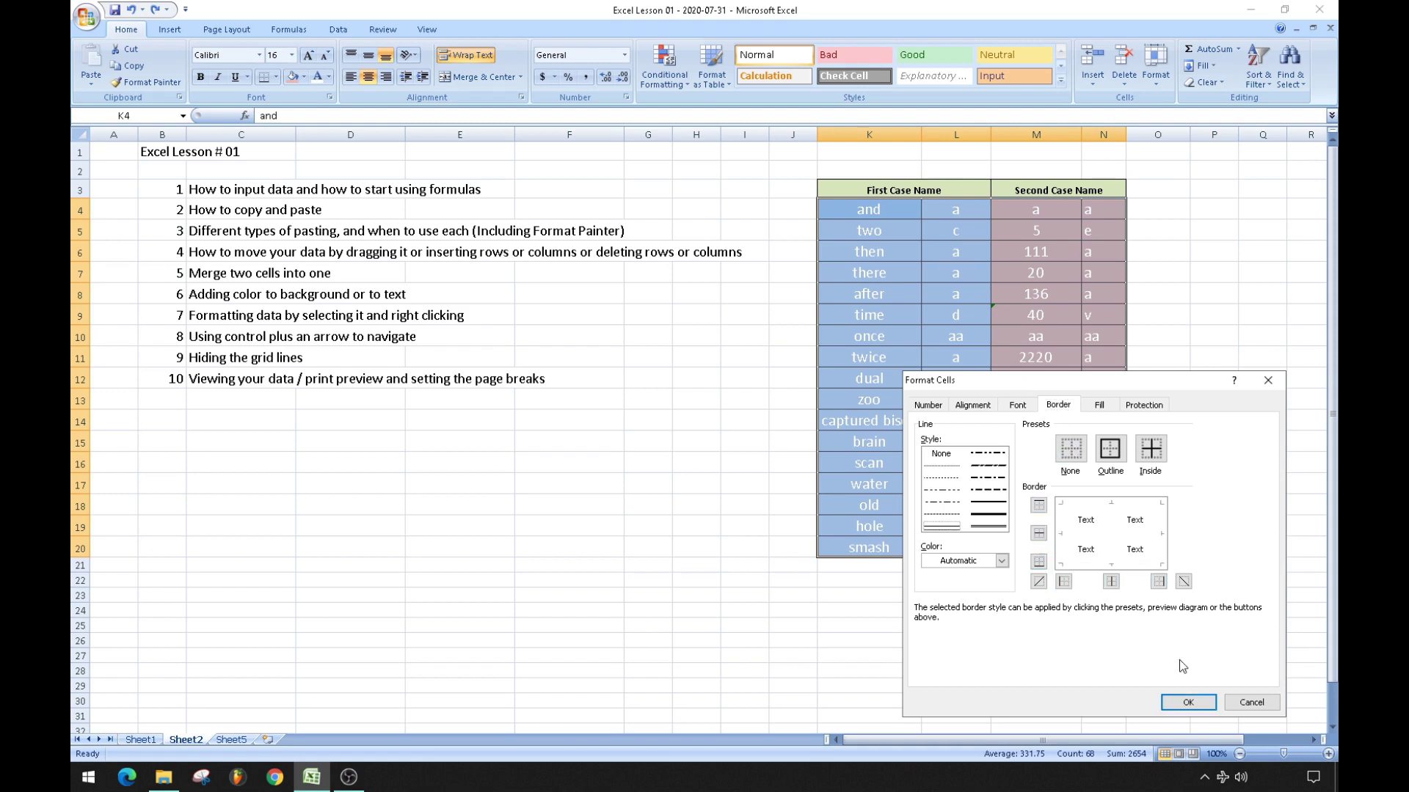
{"action": "left_click", "coordinate": [1188, 703]}
{"action": "left_click", "coordinate": [635, 488]}
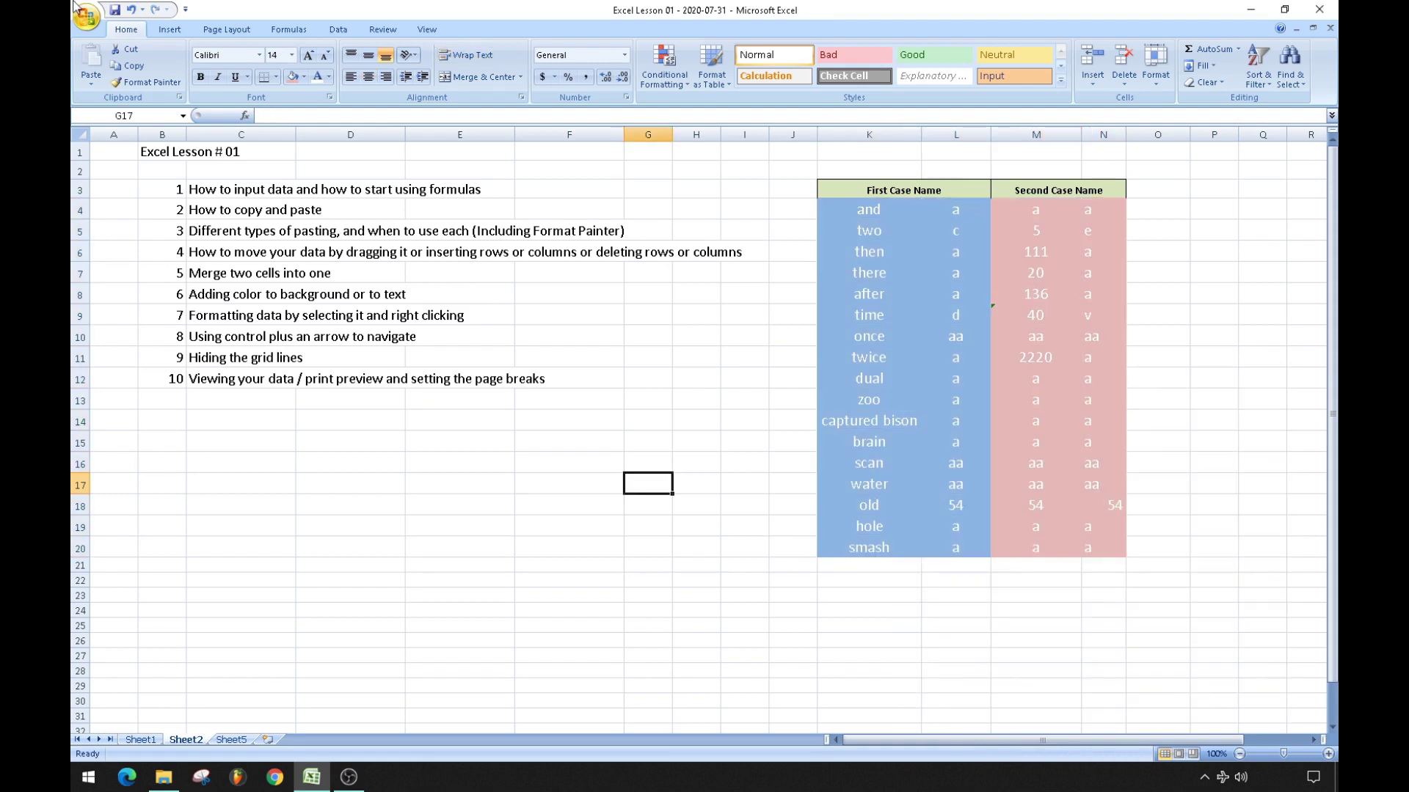
{"action": "left_click", "coordinate": [130, 11]}
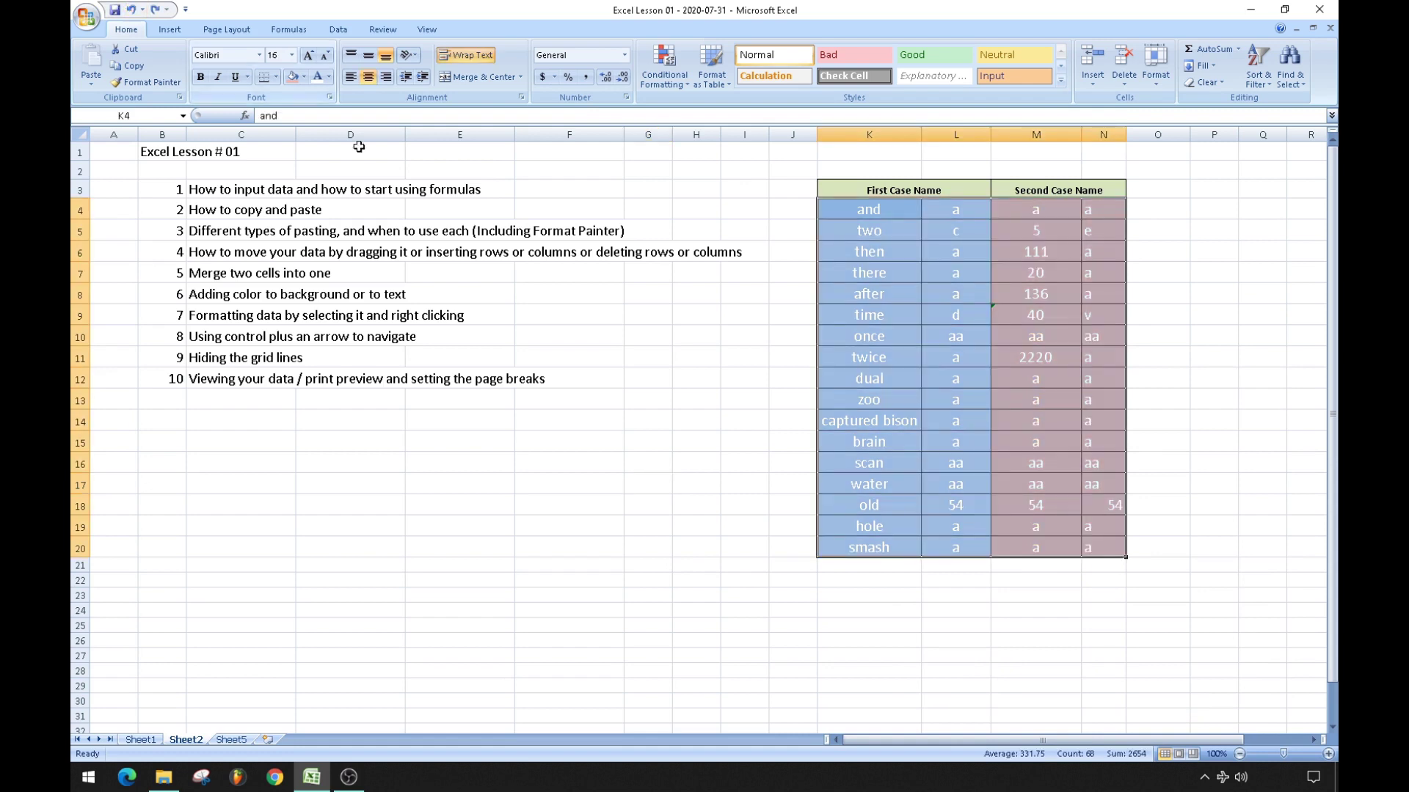
Give K4:N20 inside-only vertical and horizontal borders, inspect them, then undo the change.
{"action": "left_click", "coordinate": [685, 440]}
{"action": "left_click_drag", "start_coordinate": [863, 212], "coordinate": [1100, 546]}
{"action": "right_click", "coordinate": [997, 441]}
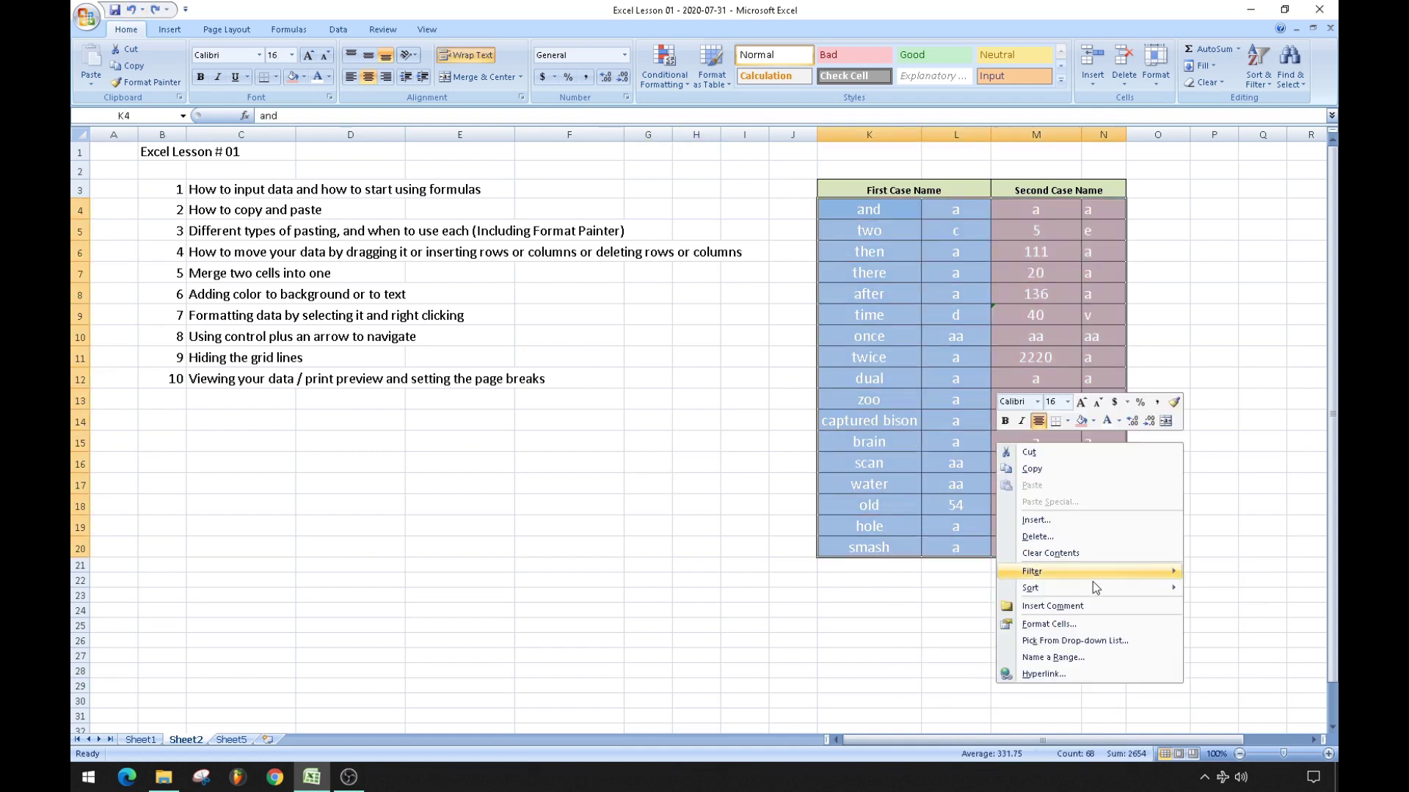
{"action": "left_click", "coordinate": [1049, 624]}
{"action": "left_click", "coordinate": [1045, 491]}
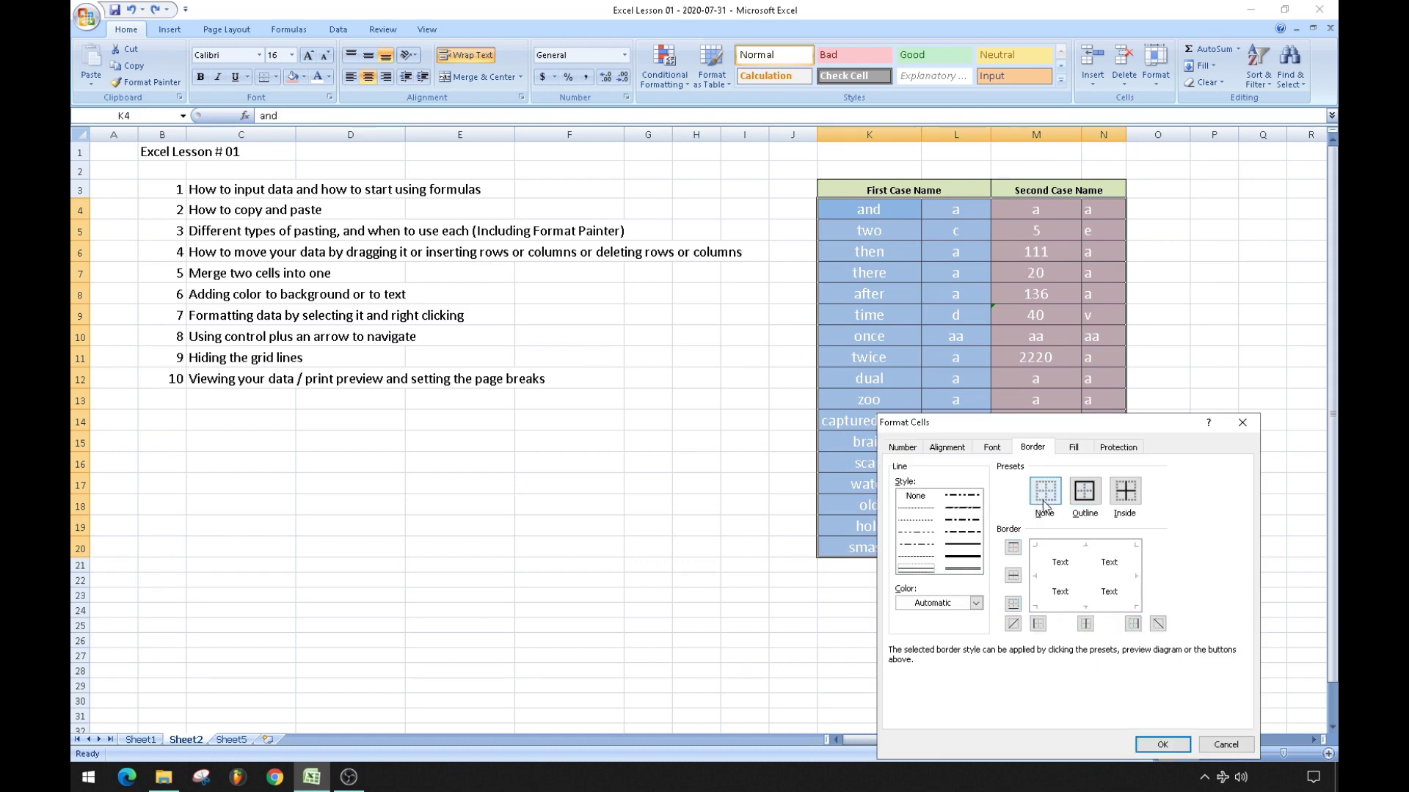
{"action": "left_click", "coordinate": [1088, 573]}
{"action": "left_click", "coordinate": [1126, 491]}
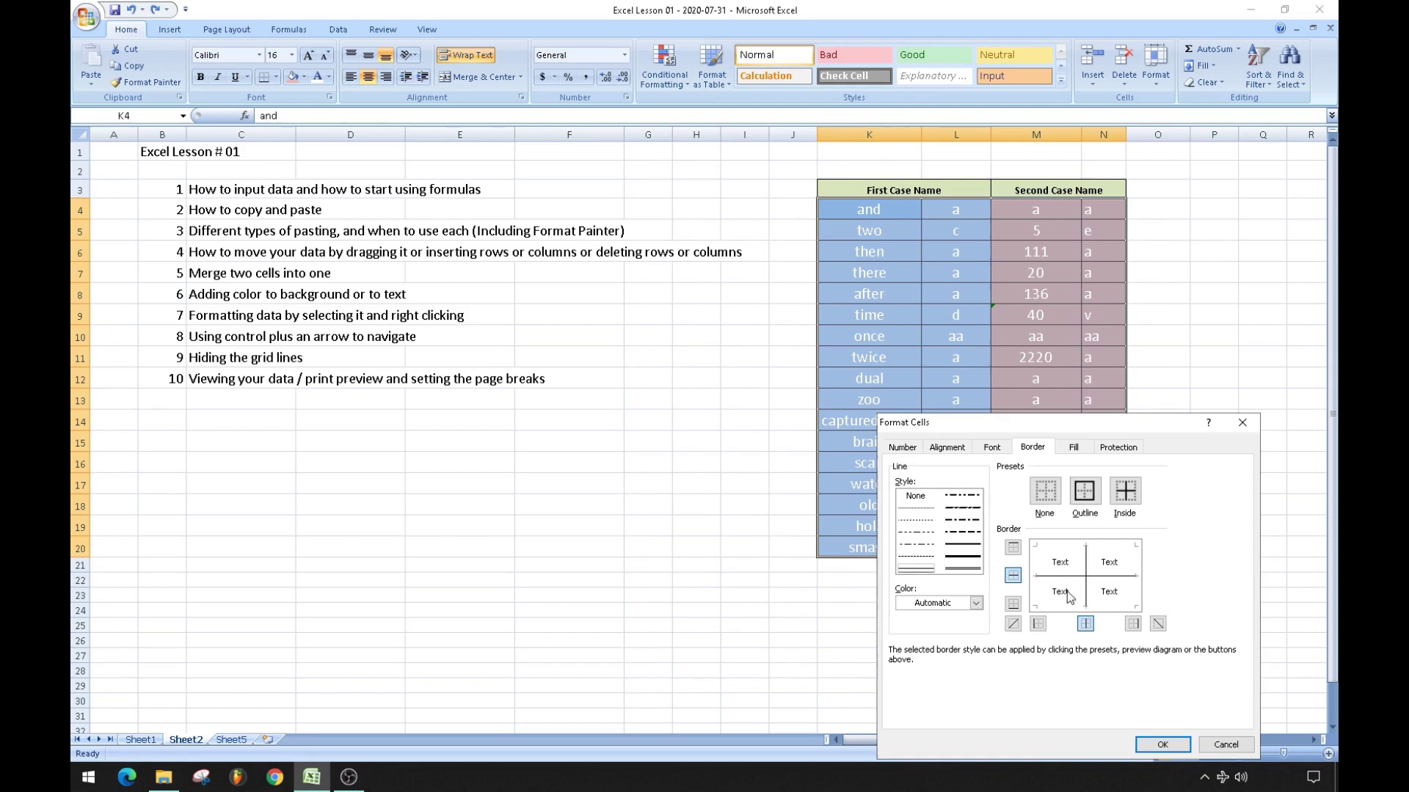
{"action": "left_click", "coordinate": [1159, 744]}
{"action": "left_click", "coordinate": [744, 546]}
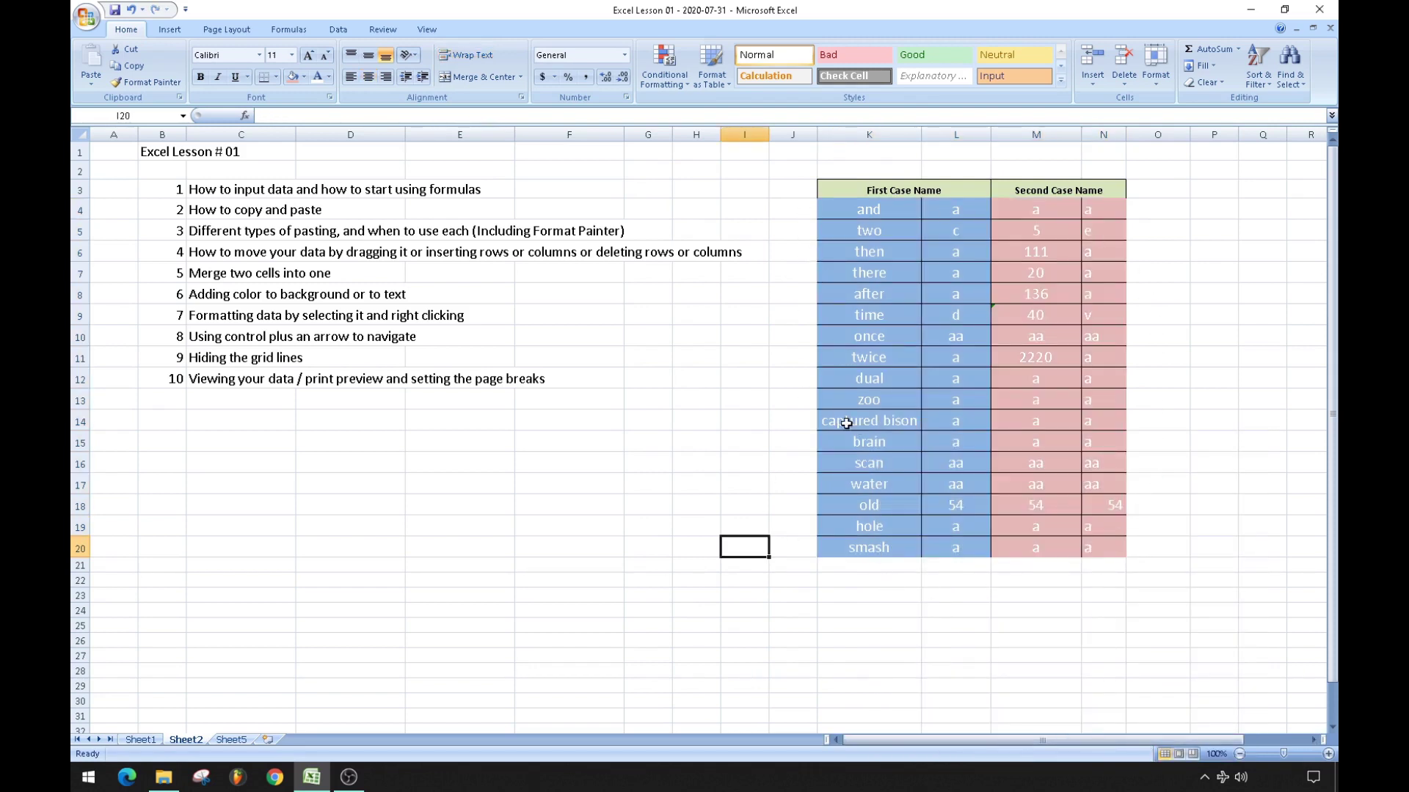
{"action": "left_click", "coordinate": [130, 11]}
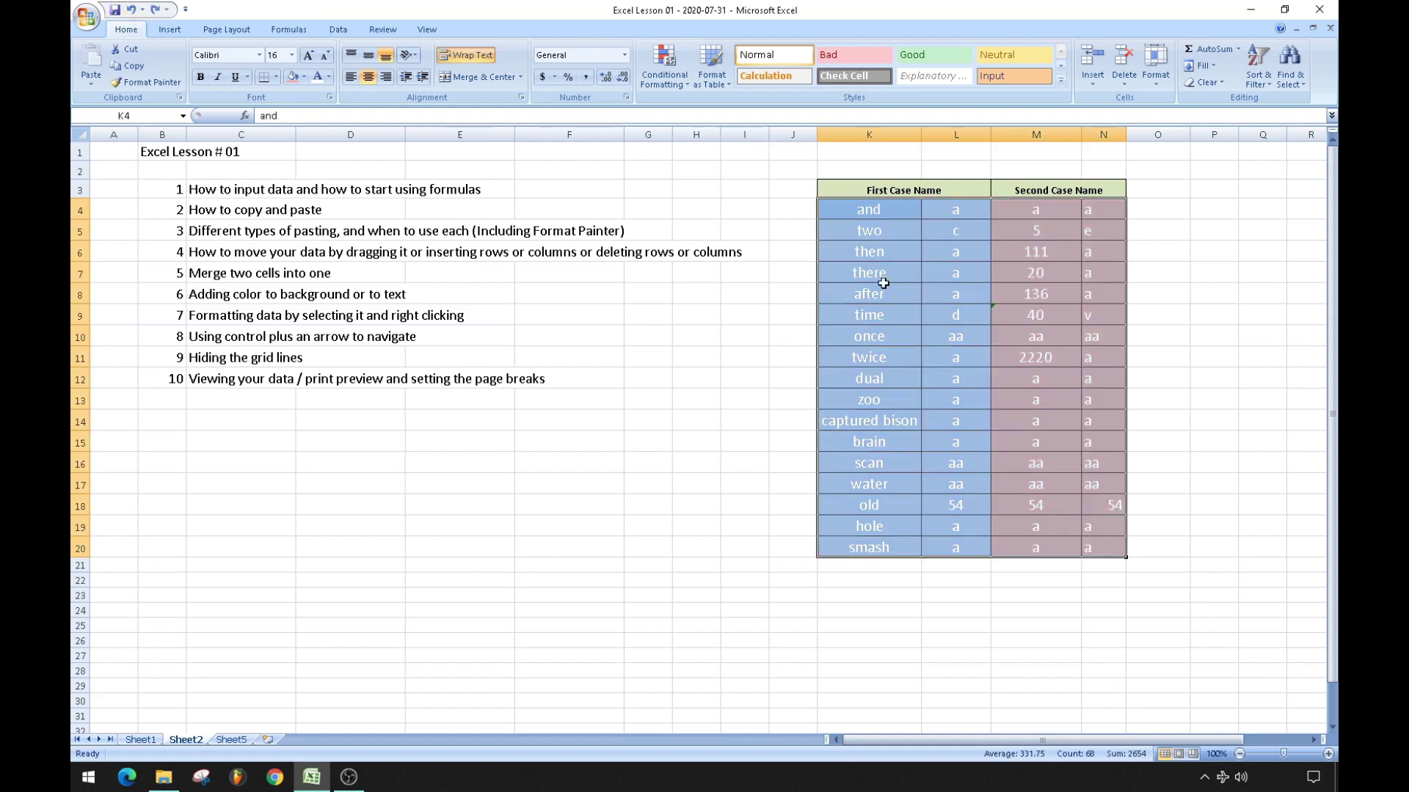
{"action": "right_click", "coordinate": [1009, 351]}
{"action": "left_click", "coordinate": [1034, 536]}
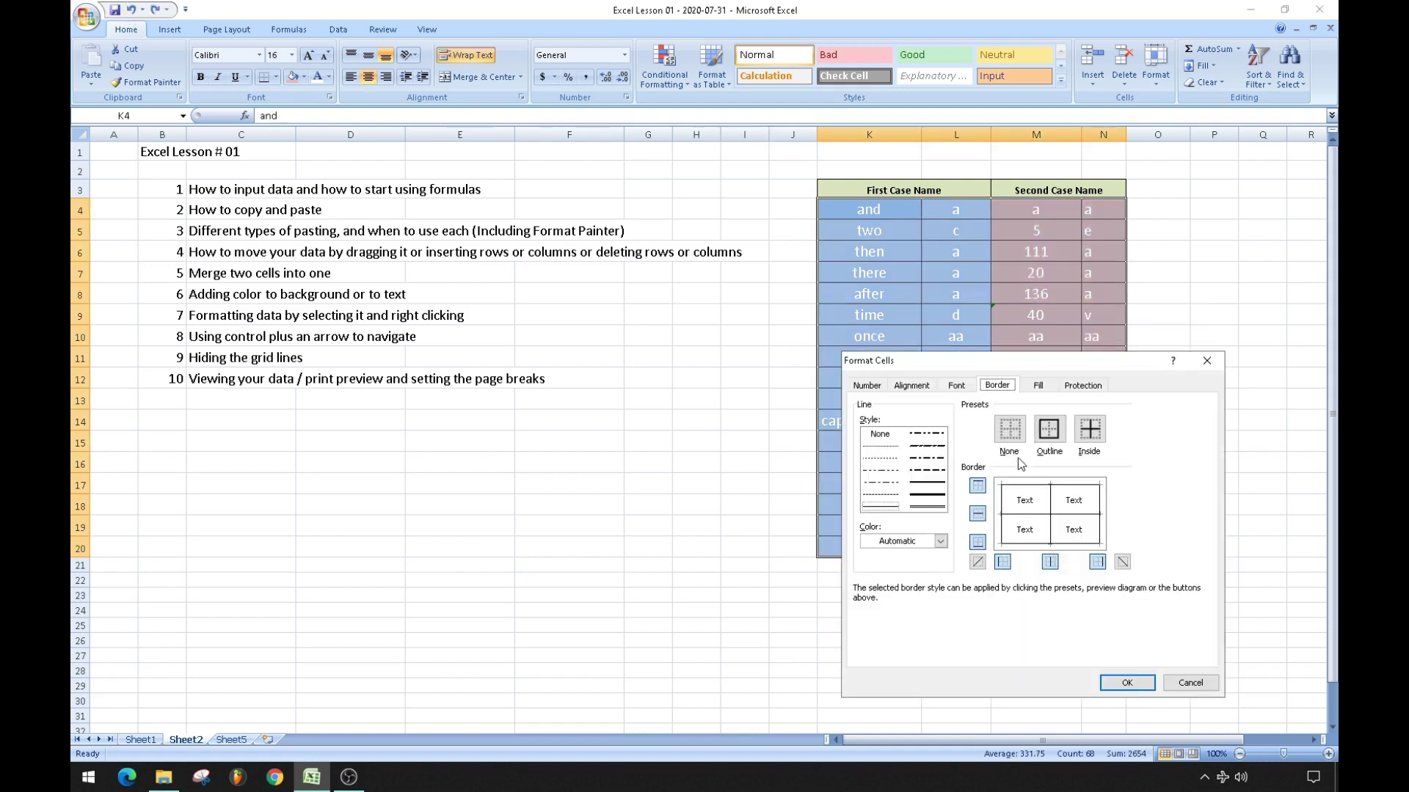
{"action": "left_click", "coordinate": [940, 541]}
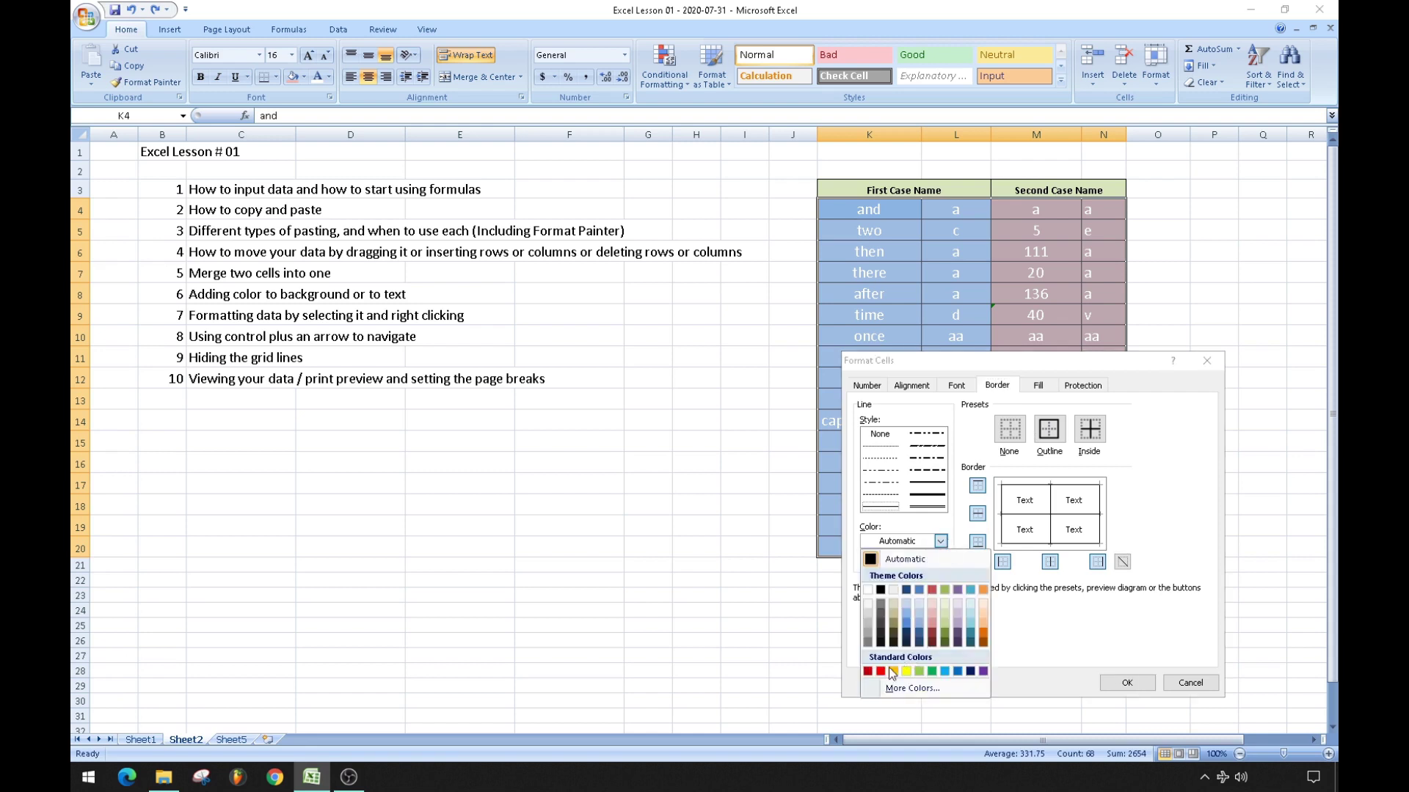
{"action": "left_click", "coordinate": [1039, 387]}
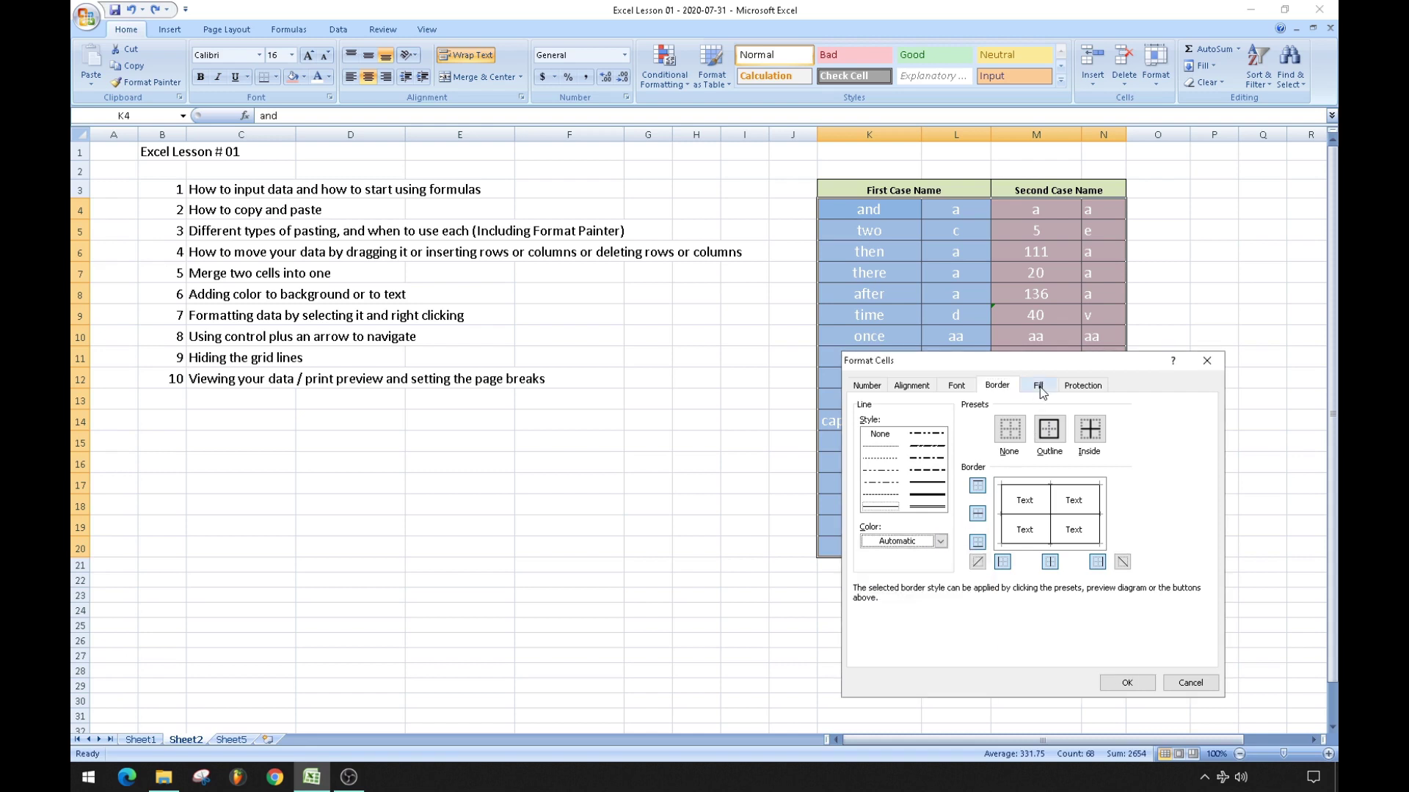
{"action": "left_click", "coordinate": [1040, 386]}
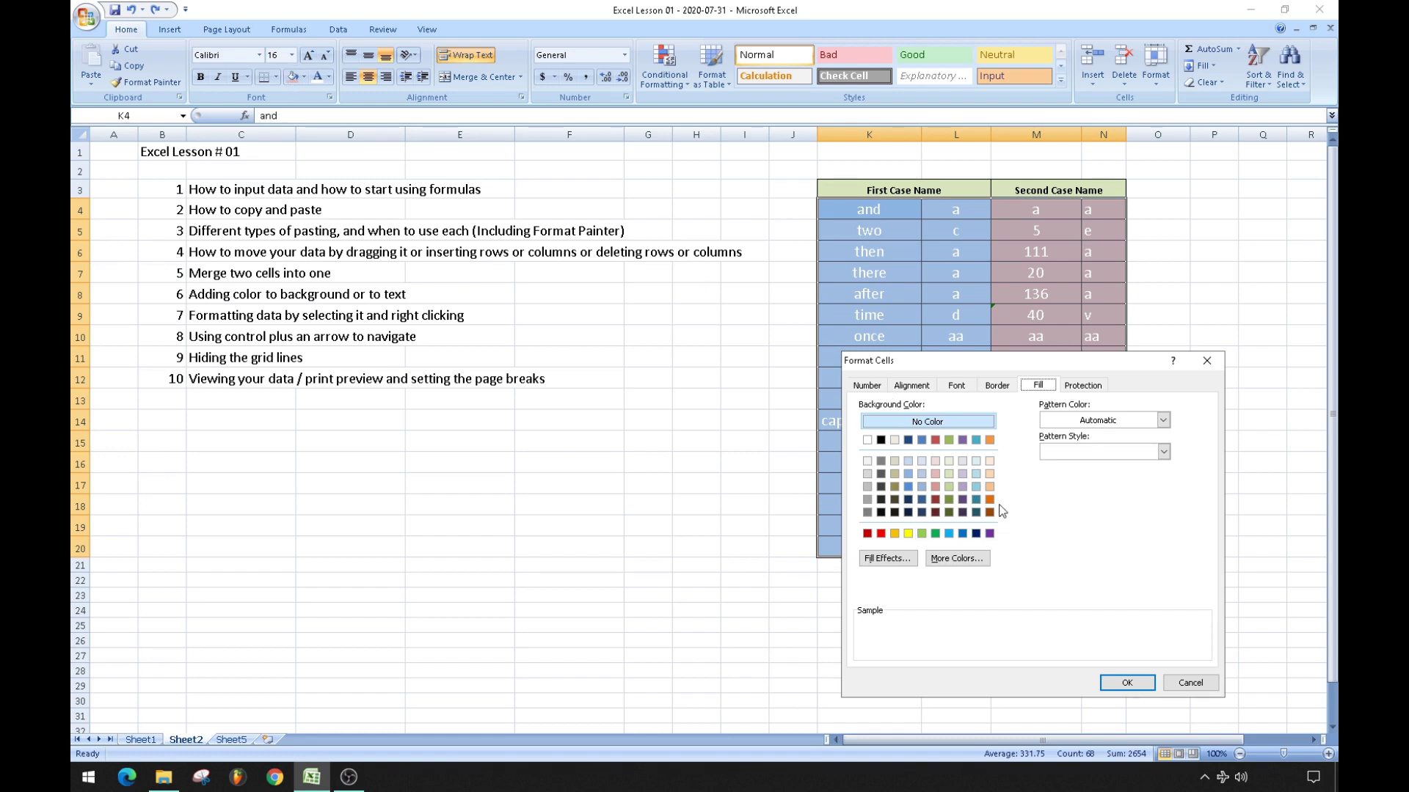
{"action": "left_click", "coordinate": [1124, 682]}
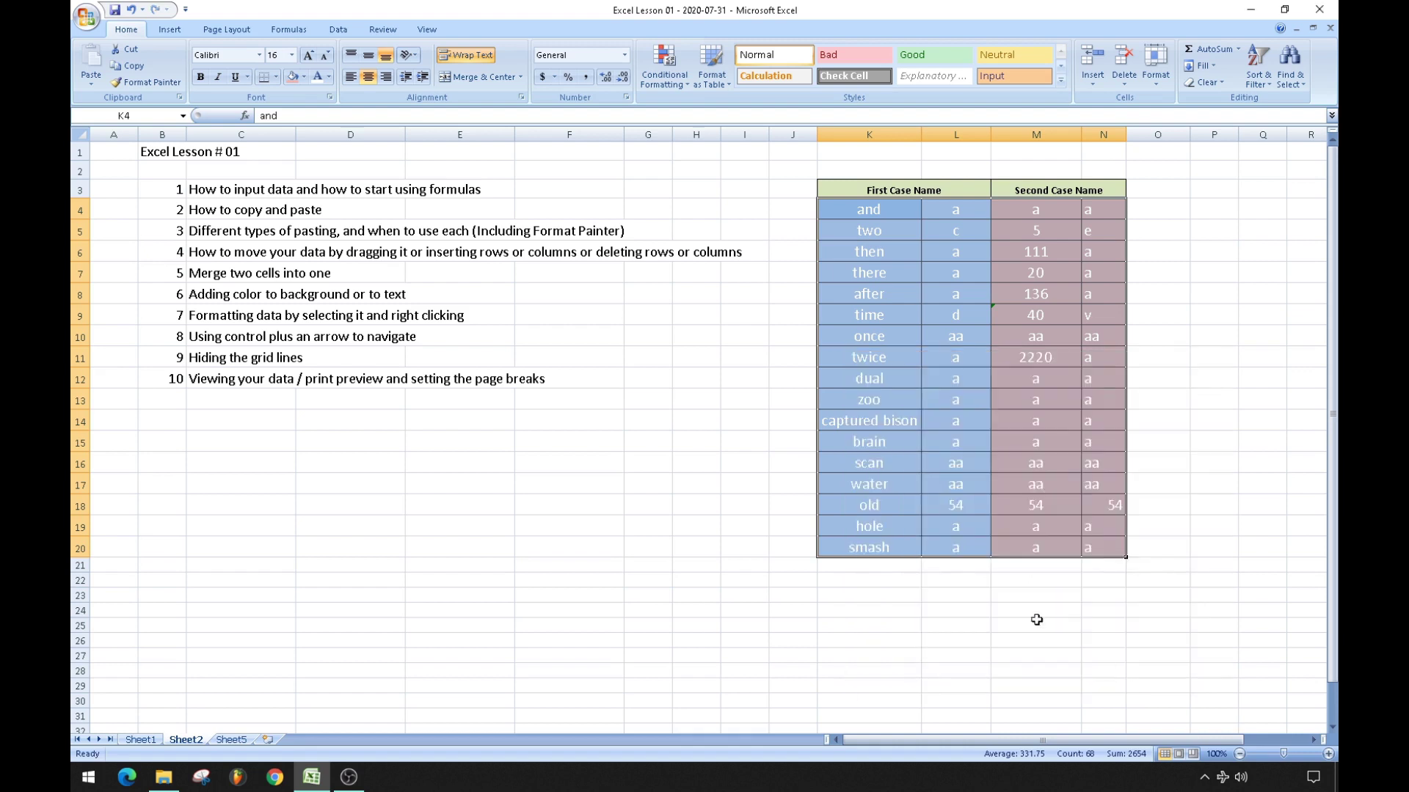
{"action": "left_click", "coordinate": [178, 317]}
{"action": "left_click", "coordinate": [420, 498]}
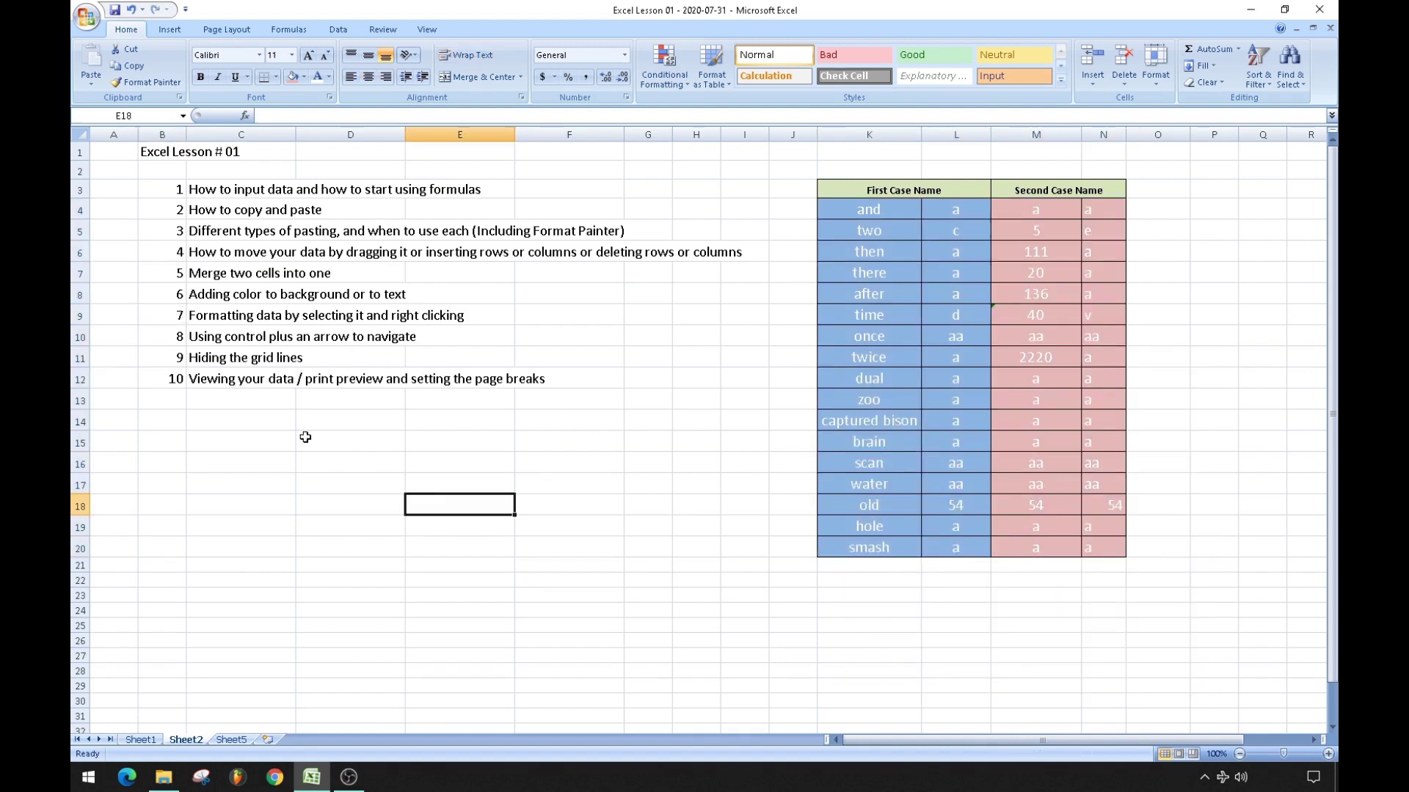
Auto-fill table rows K6:N20 down to row 246 with the fill handle.
{"action": "left_click", "coordinate": [163, 332]}
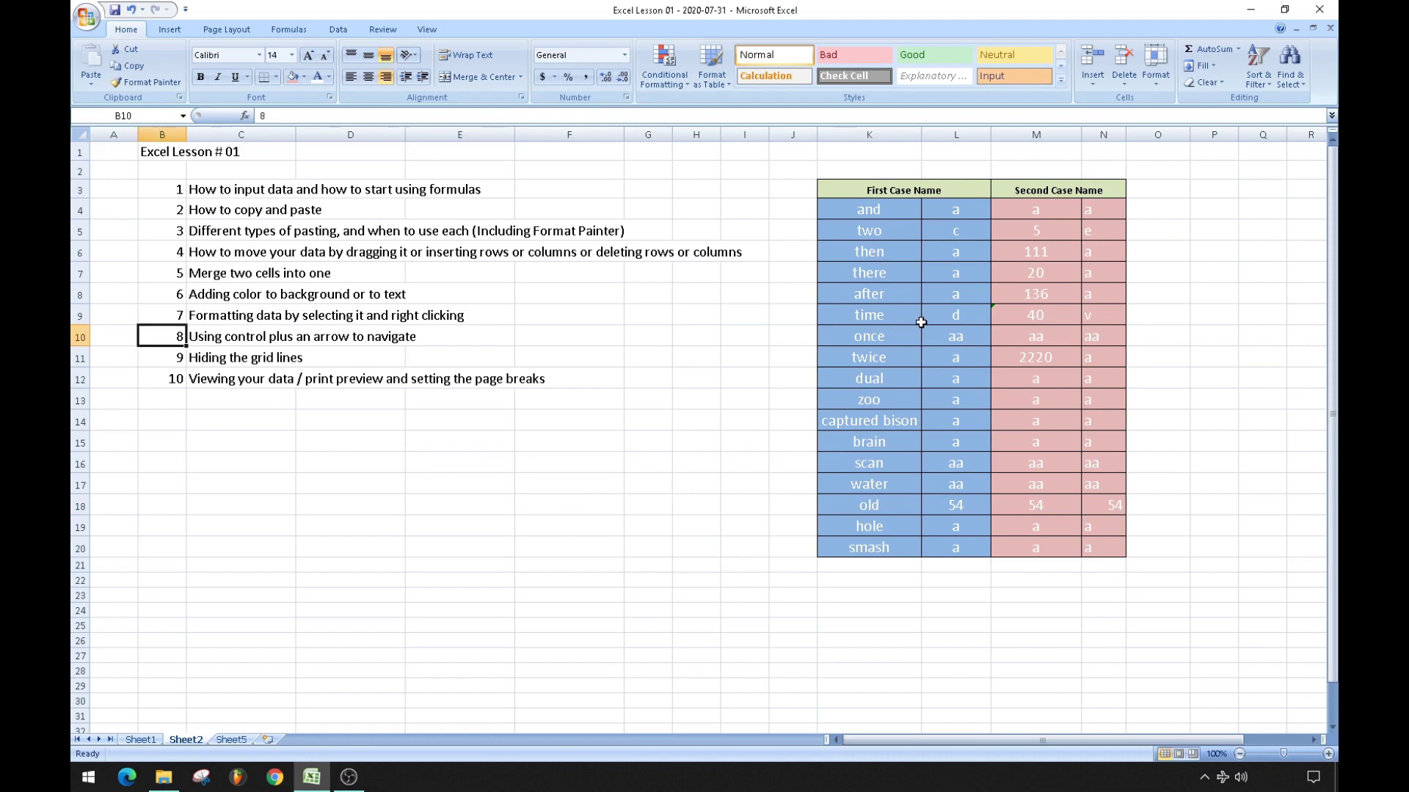
{"action": "left_click", "coordinate": [939, 253]}
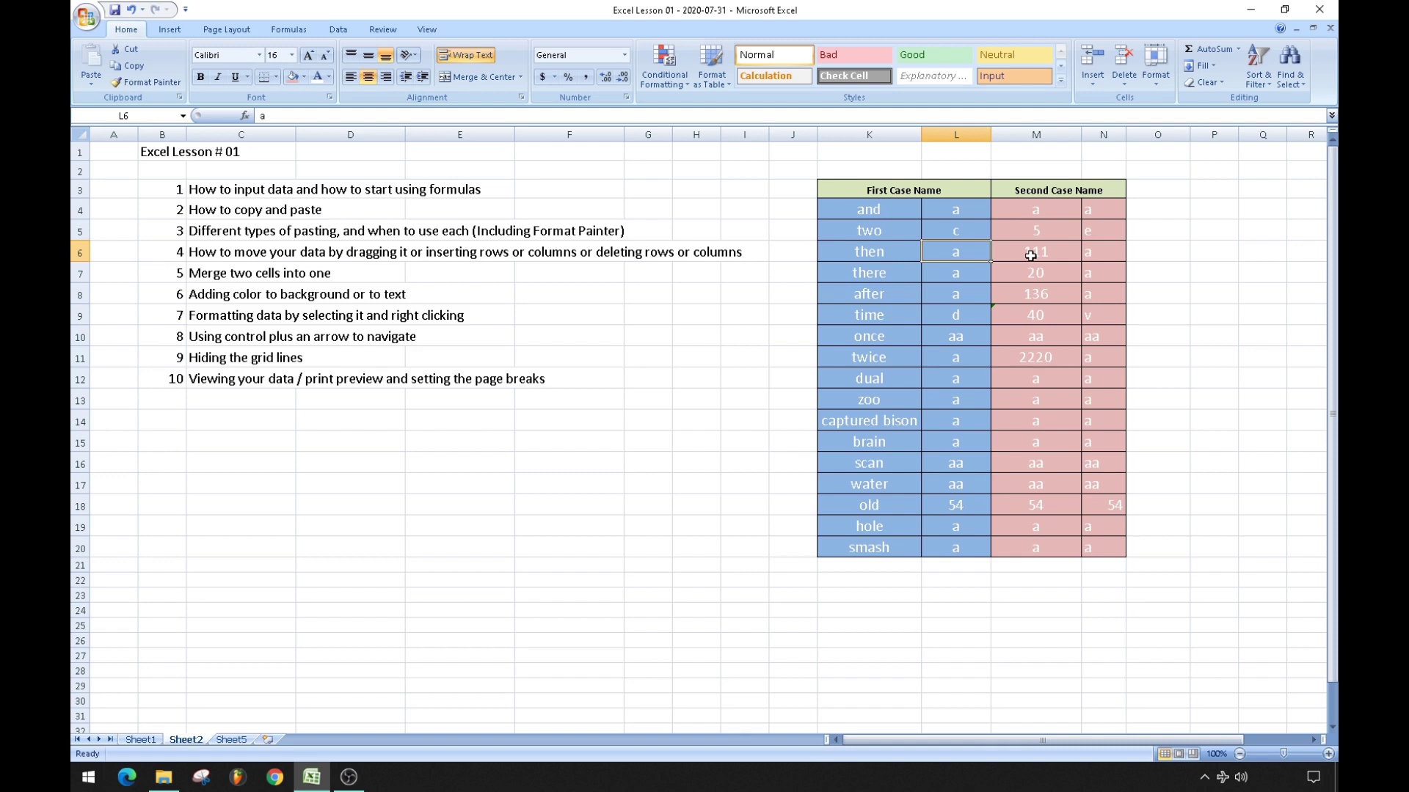
{"action": "left_click_drag", "start_coordinate": [891, 256], "coordinate": [1098, 543]}
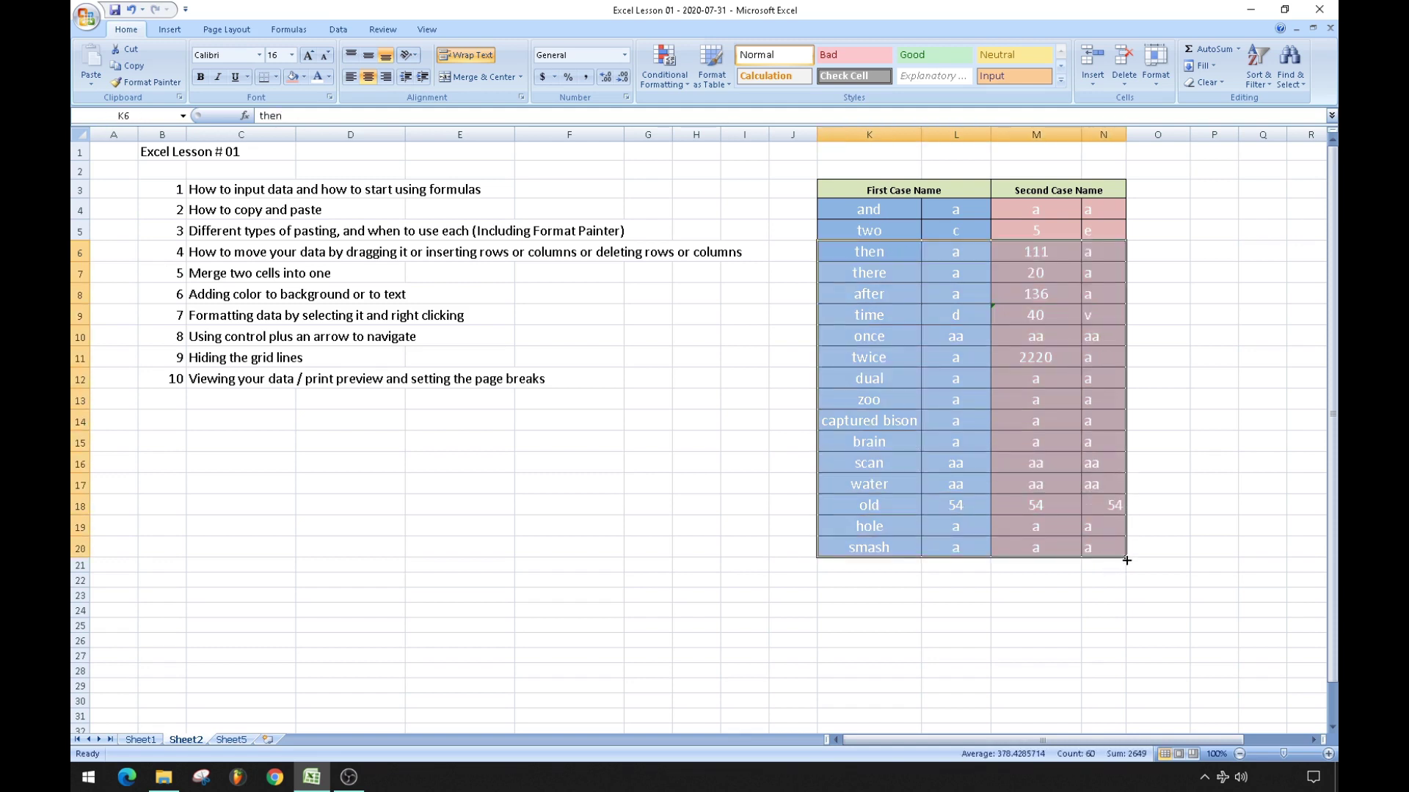
{"action": "left_click_drag", "start_coordinate": [1127, 560], "coordinate": [1138, 723]}
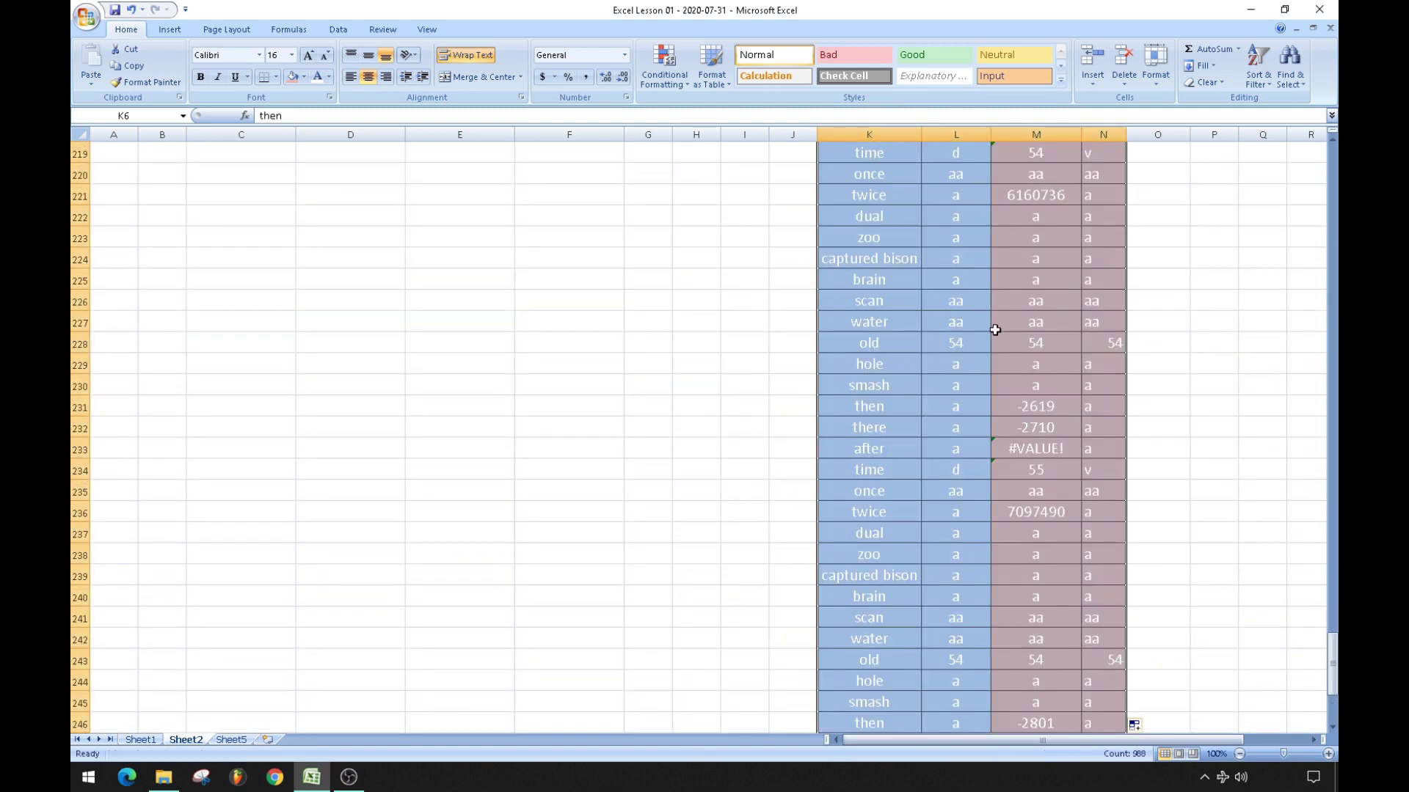
{"action": "scroll", "coordinate": [995, 330], "scroll_direction": "down", "scroll_amount": 3}
{"action": "scroll", "coordinate": [994, 331], "scroll_direction": "up", "scroll_amount": 4}
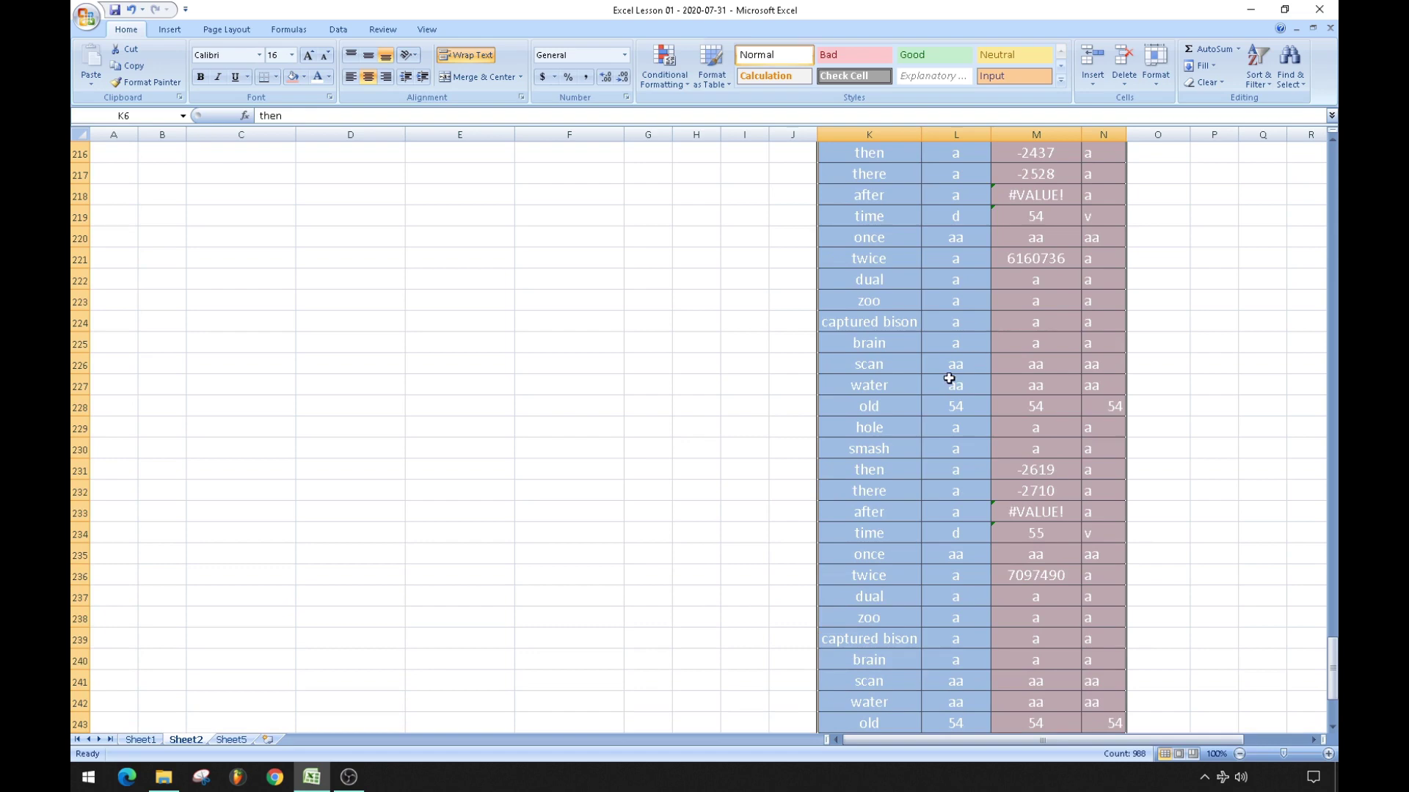
{"action": "scroll", "coordinate": [950, 379], "scroll_direction": "up", "scroll_amount": 20}
{"action": "scroll", "coordinate": [950, 379], "scroll_direction": "up", "scroll_amount": 20}
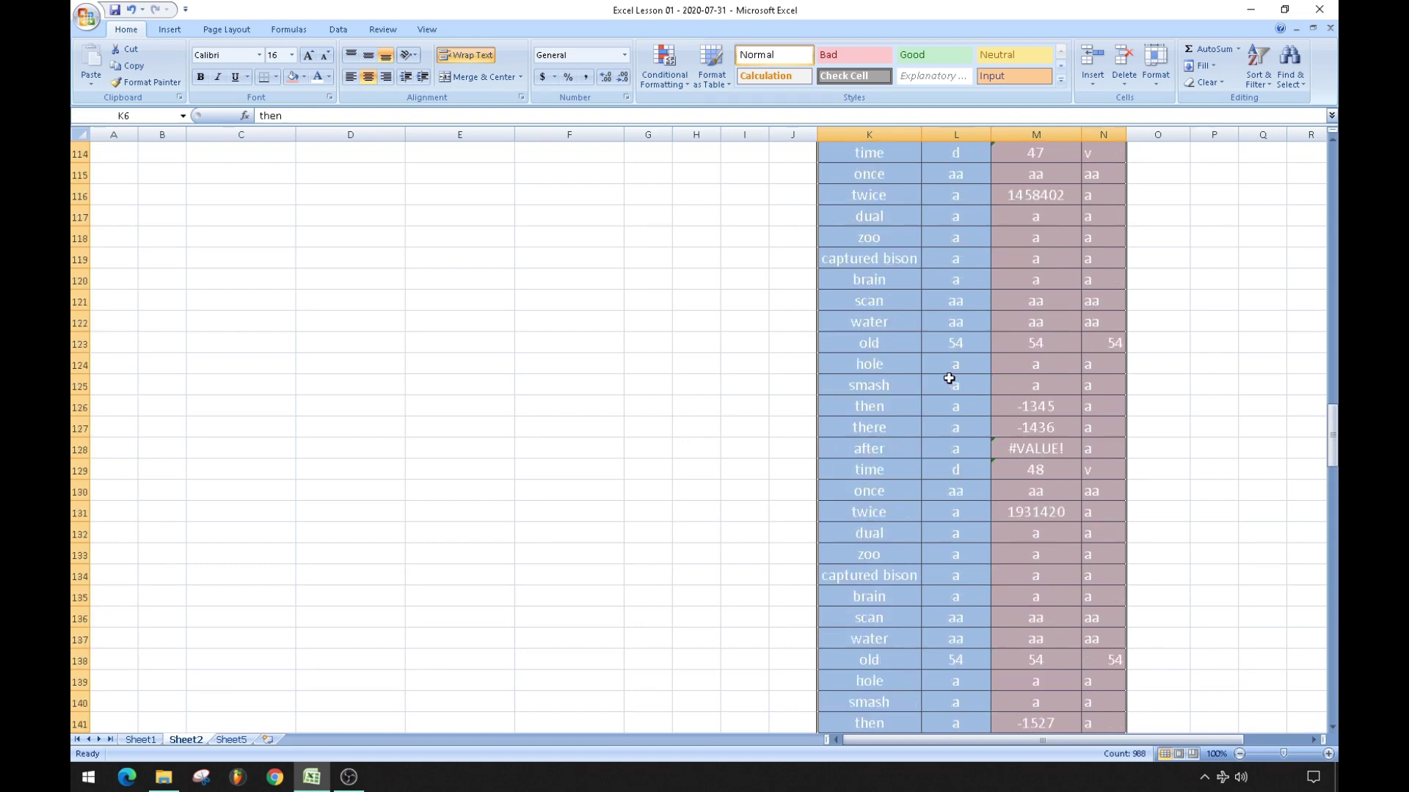
{"action": "scroll", "coordinate": [949, 378], "scroll_direction": "up", "scroll_amount": 11}
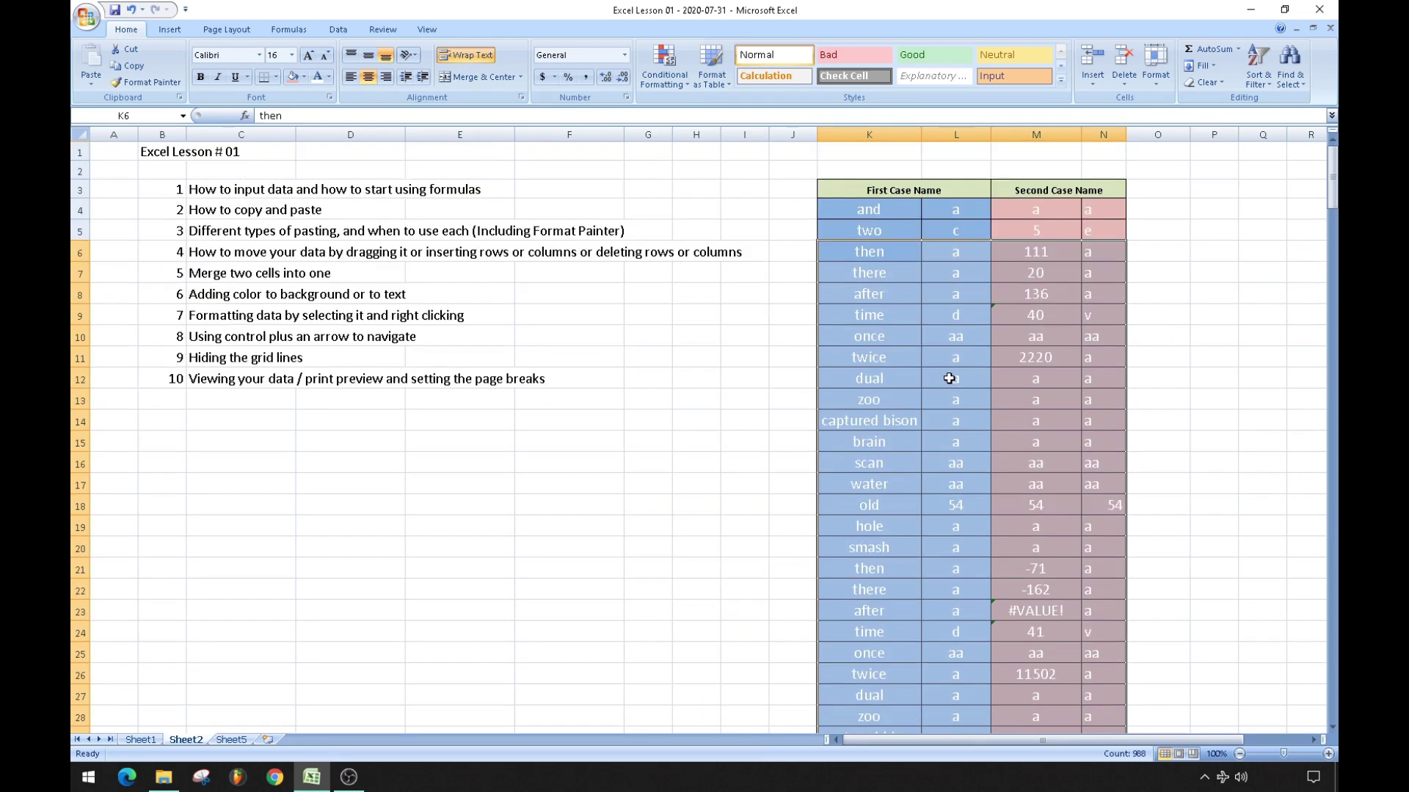
{"action": "left_click", "coordinate": [949, 378]}
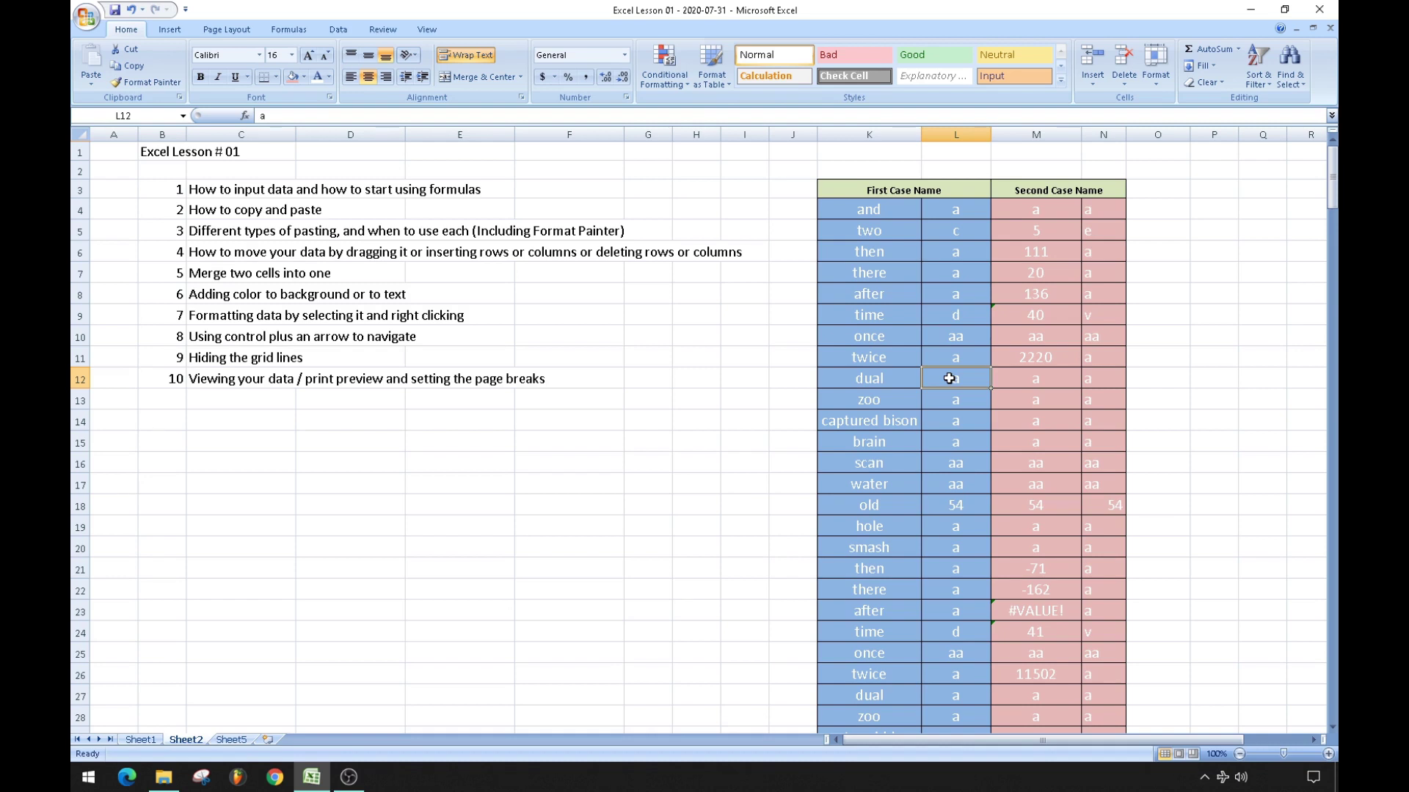
{"action": "key", "text": "ctrl+Down"}
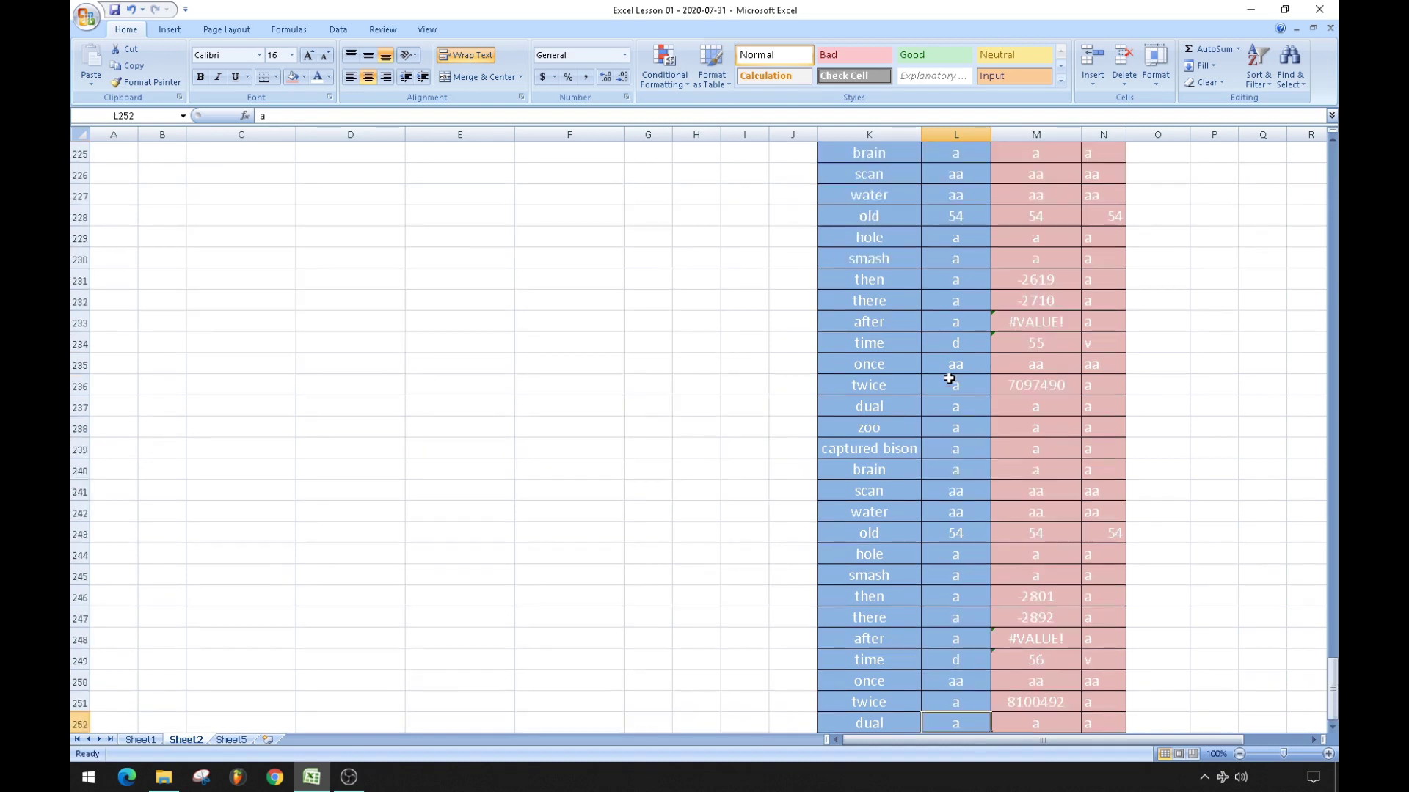
{"action": "scroll", "coordinate": [949, 379], "scroll_direction": "down", "scroll_amount": 5}
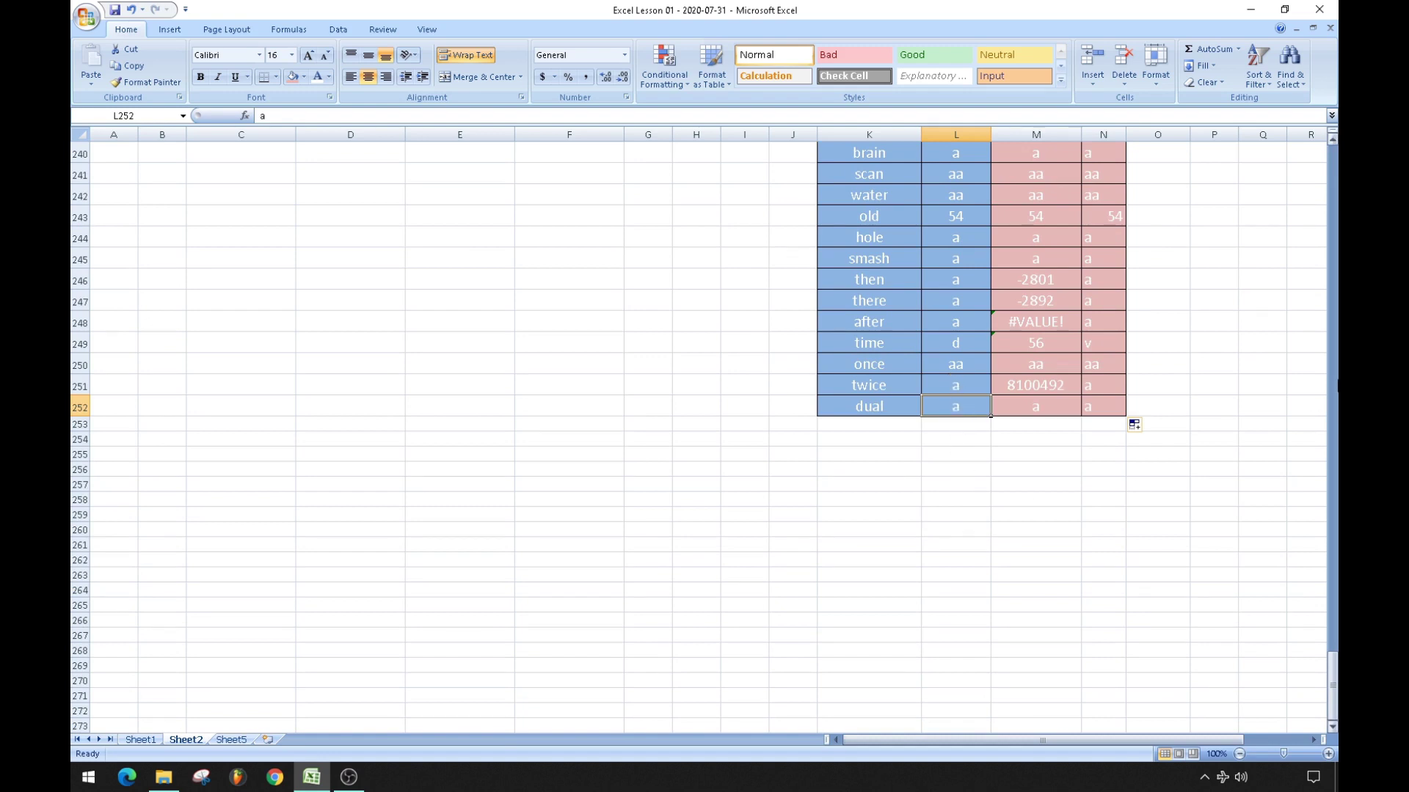
{"action": "key", "text": "ctrl+Right"}
{"action": "key", "text": "ctrl+Left"}
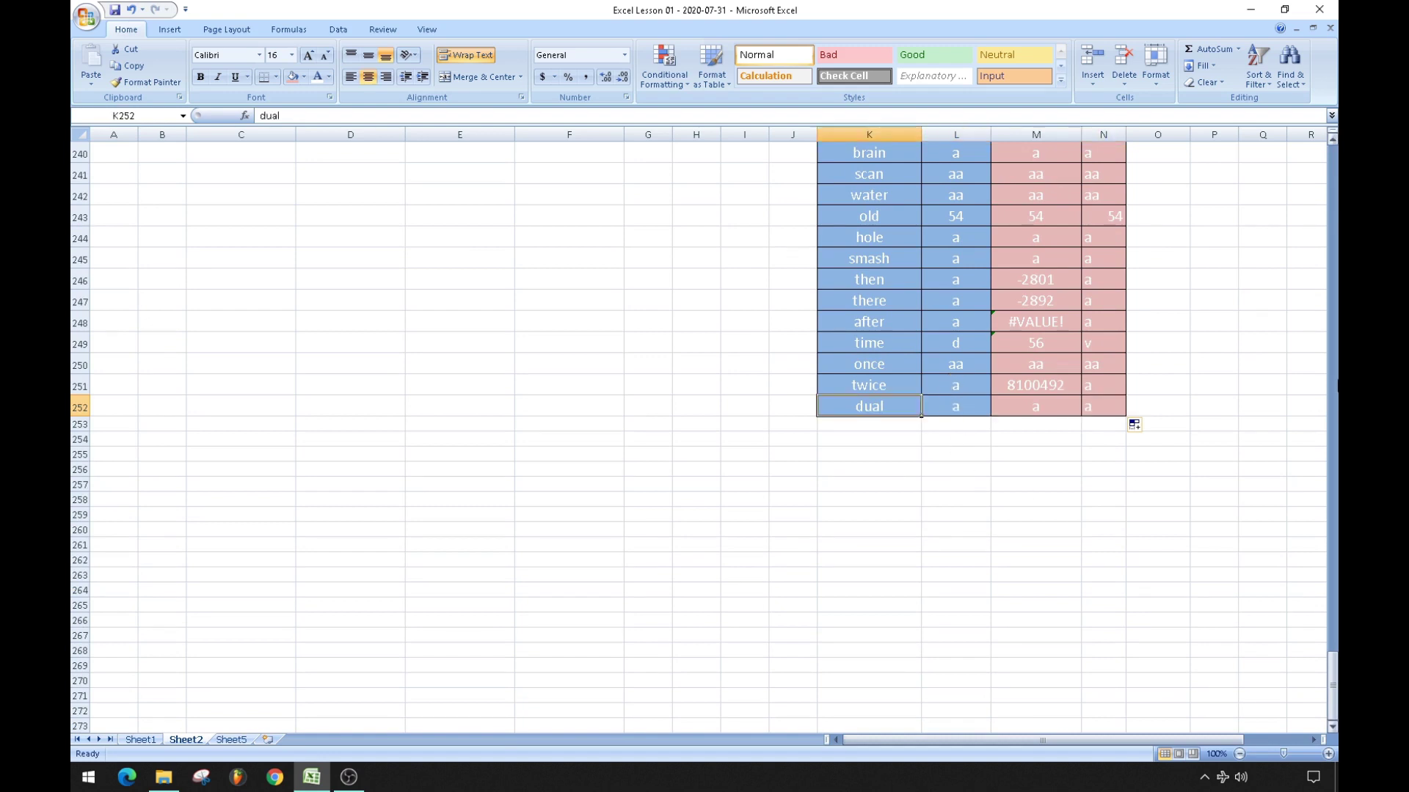
{"action": "key", "text": "ctrl+Up"}
{"action": "scroll", "coordinate": [1293, 399], "scroll_direction": "up", "scroll_amount": 1}
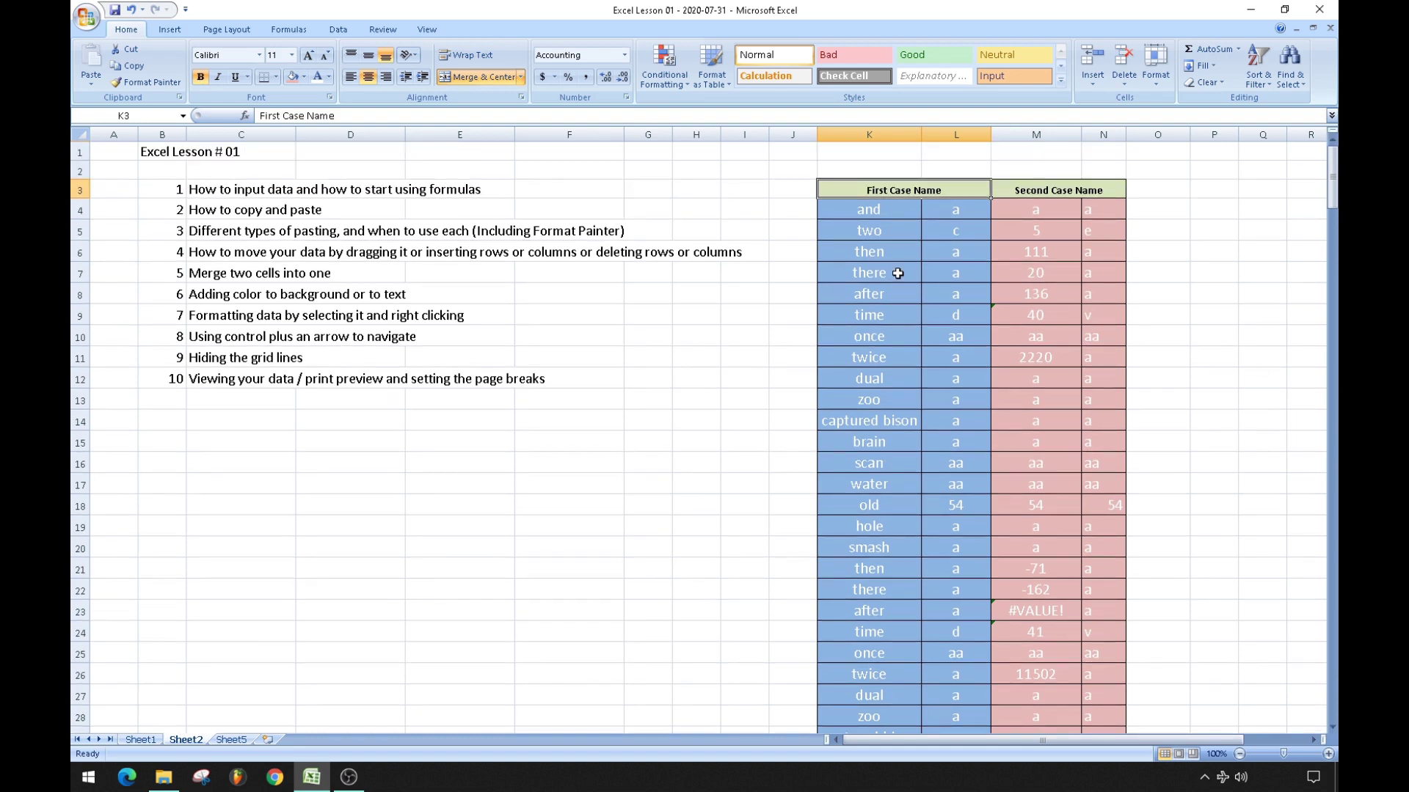
{"action": "left_click", "coordinate": [161, 352]}
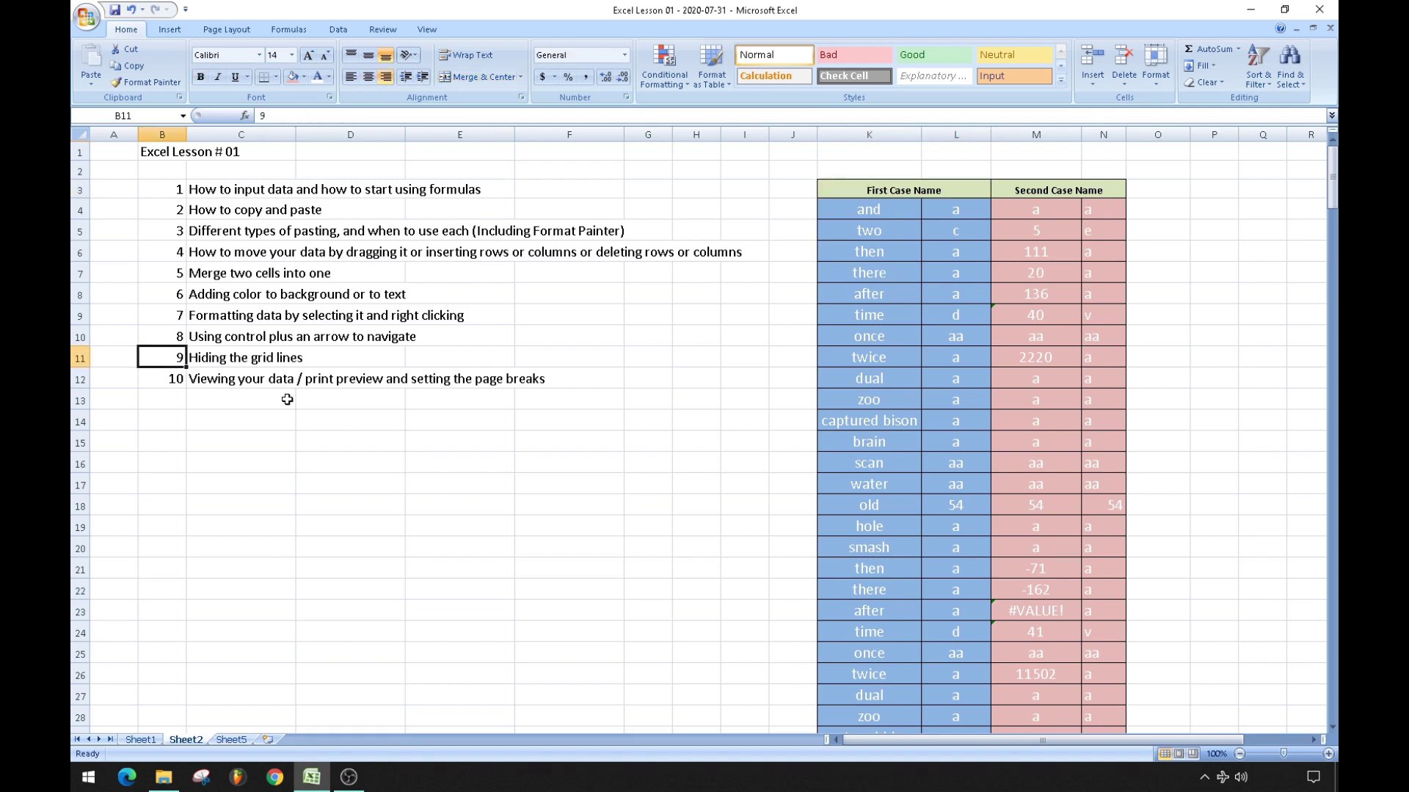
{"action": "left_click", "coordinate": [429, 504]}
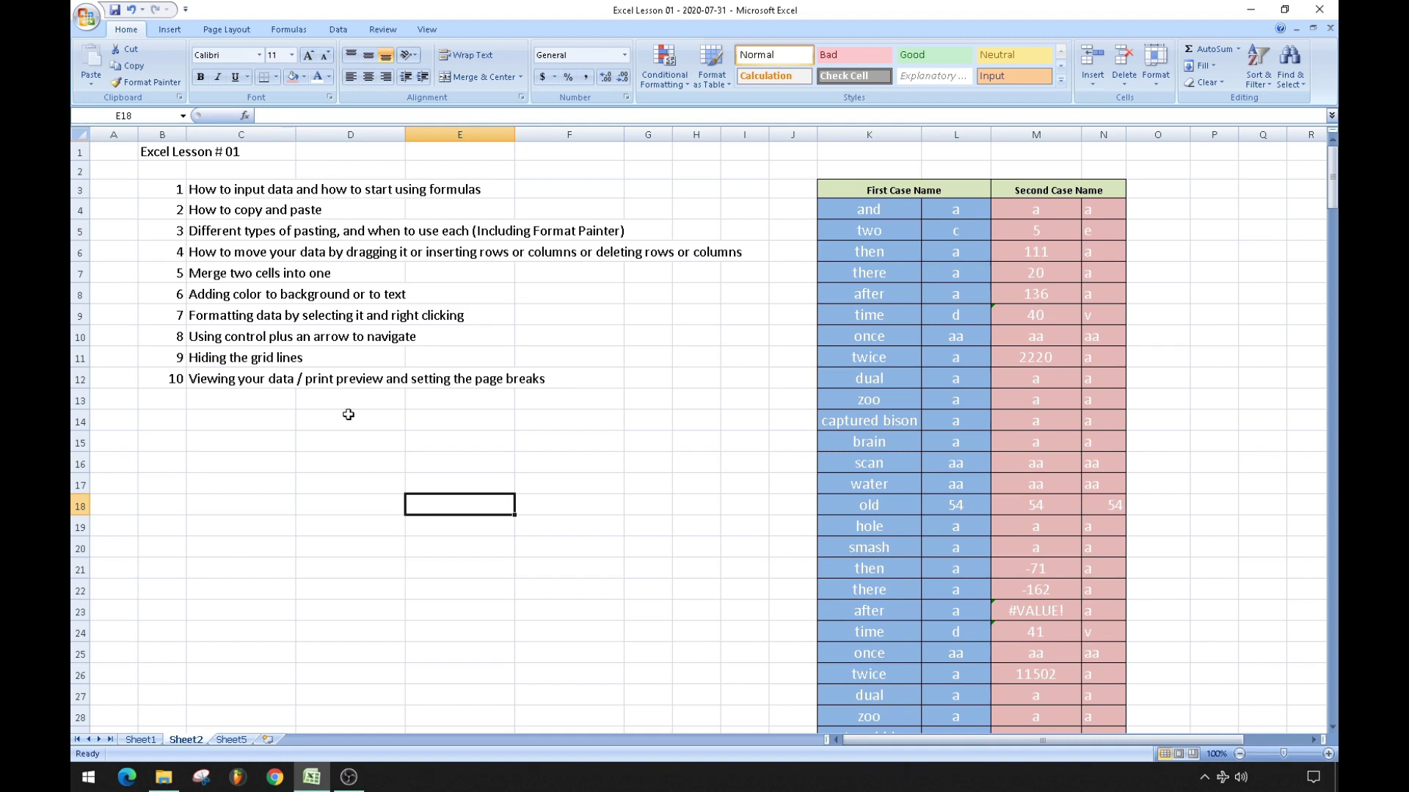
{"action": "left_click", "coordinate": [877, 333]}
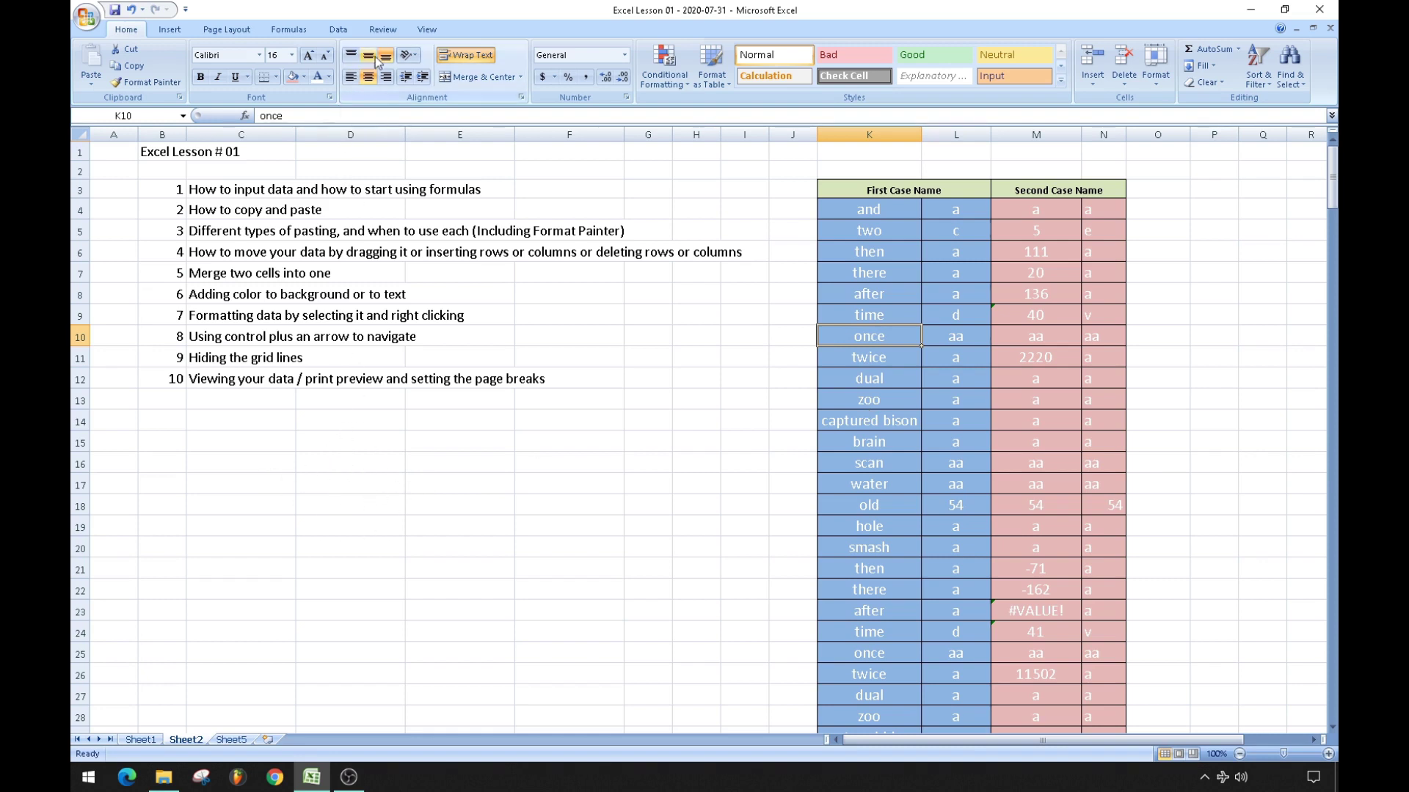
{"action": "left_click", "coordinate": [426, 30]}
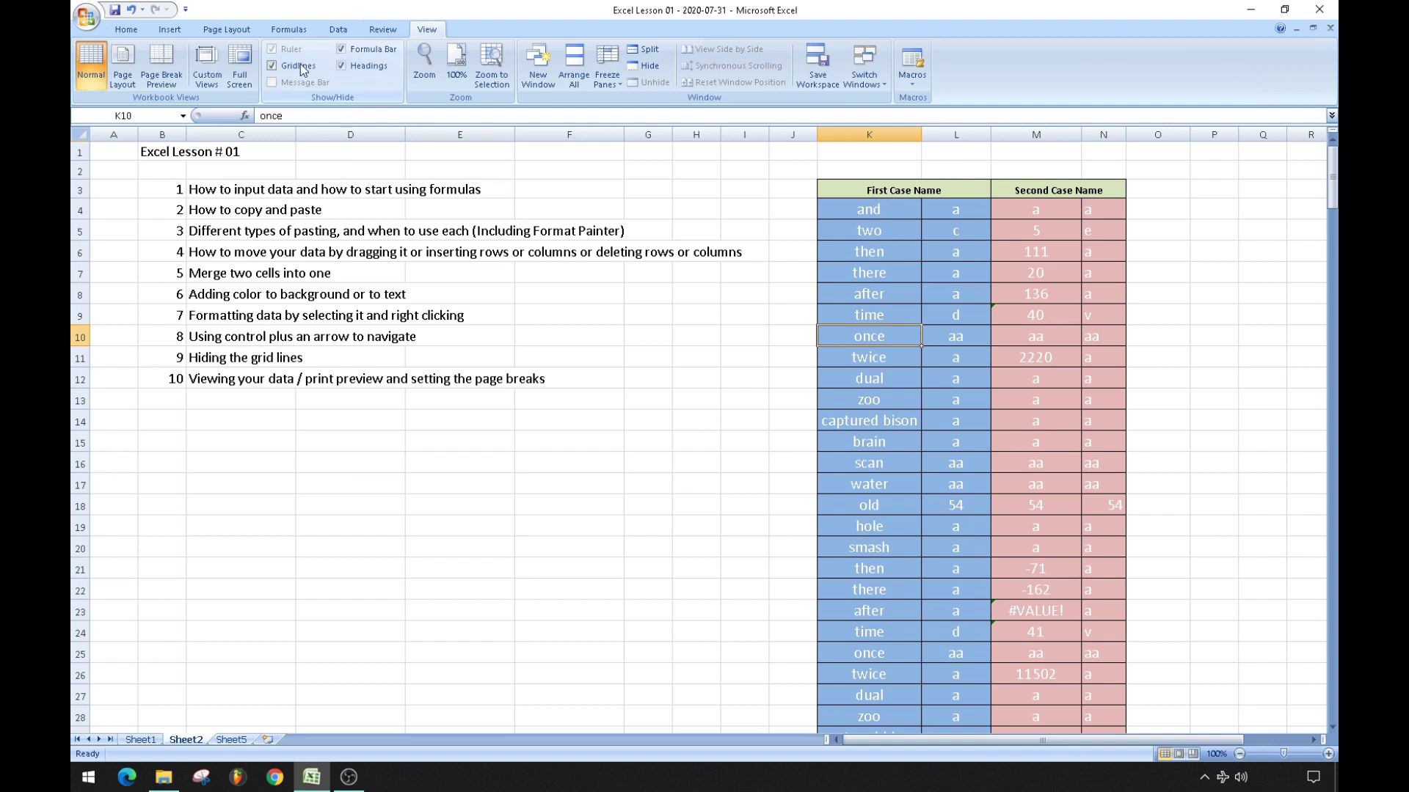
{"action": "left_click", "coordinate": [273, 66]}
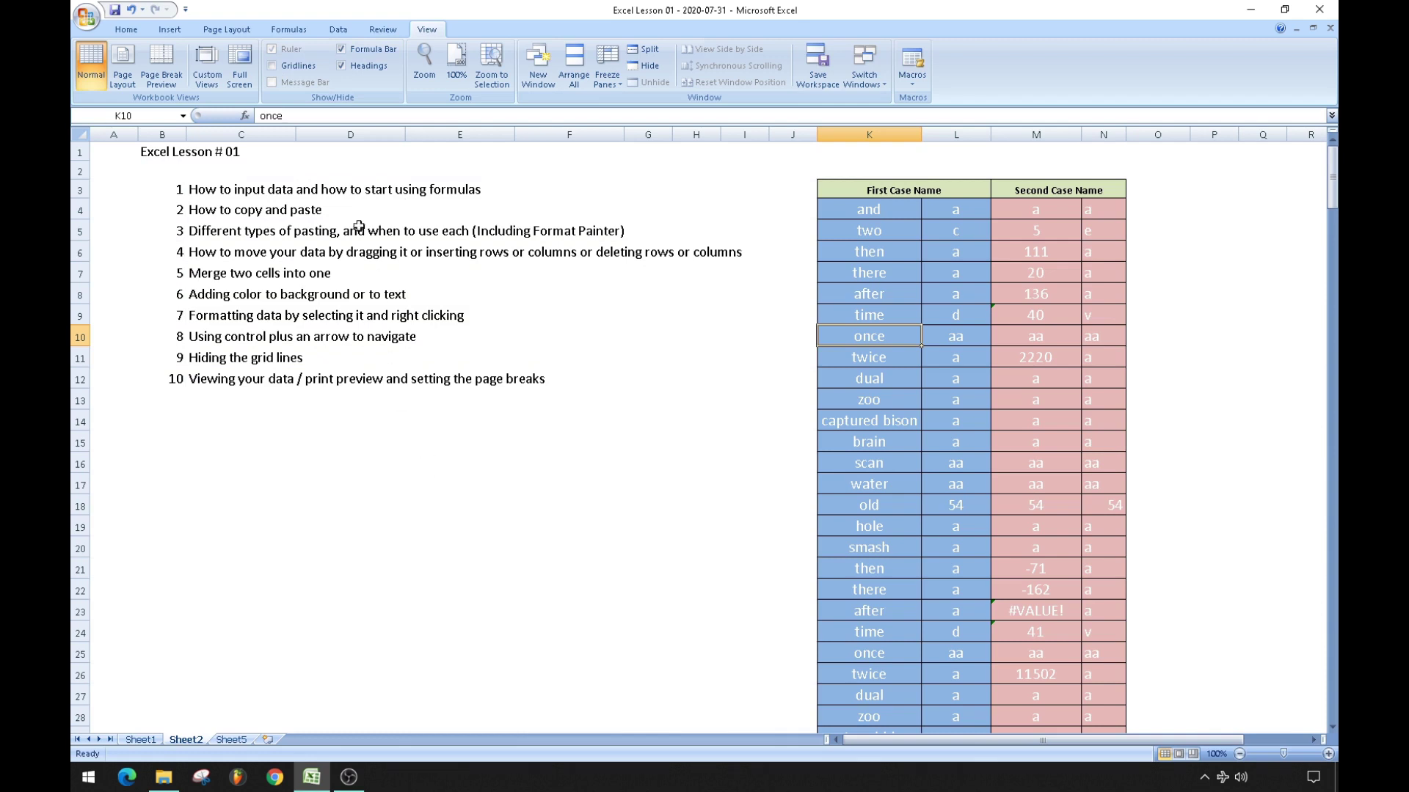
{"action": "left_click", "coordinate": [272, 66]}
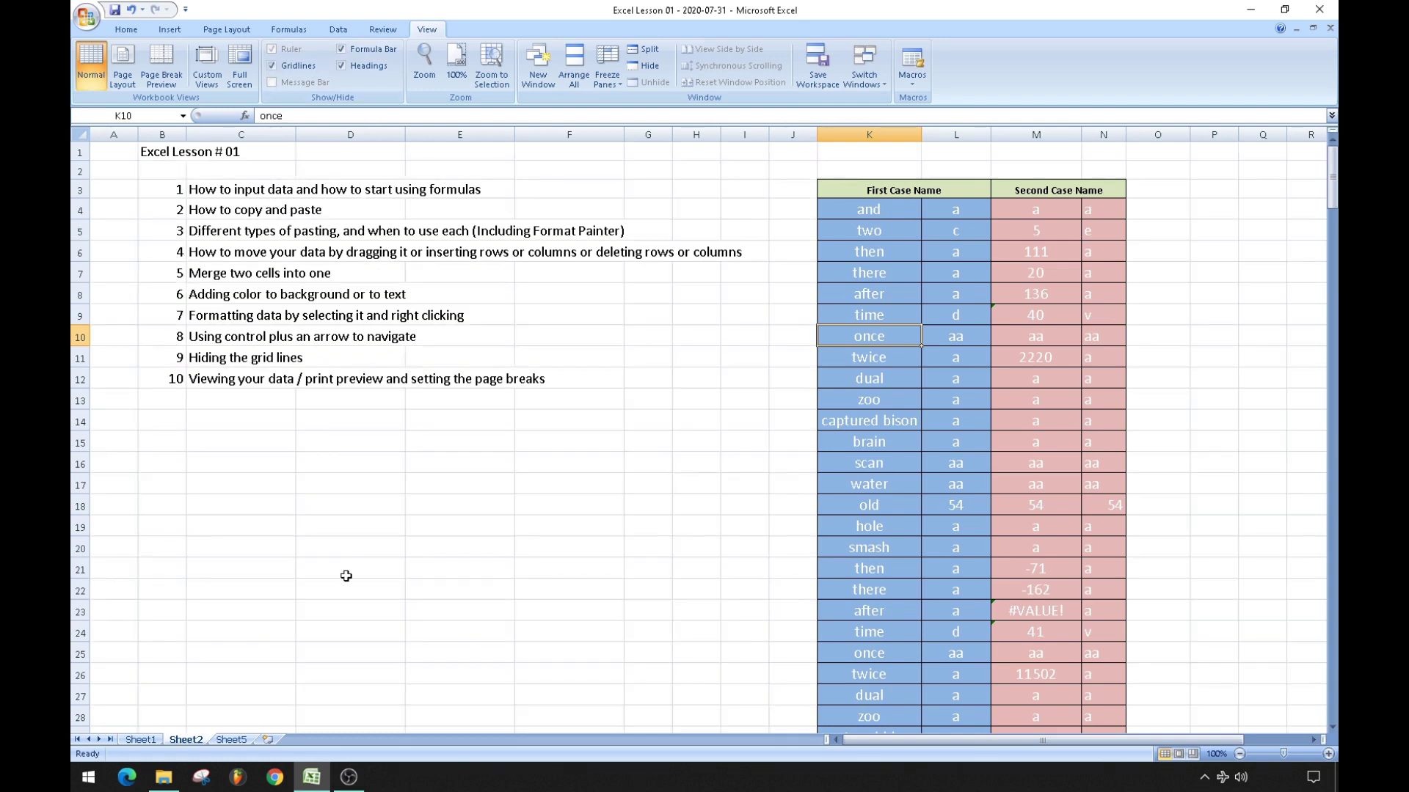
{"action": "left_click", "coordinate": [360, 531]}
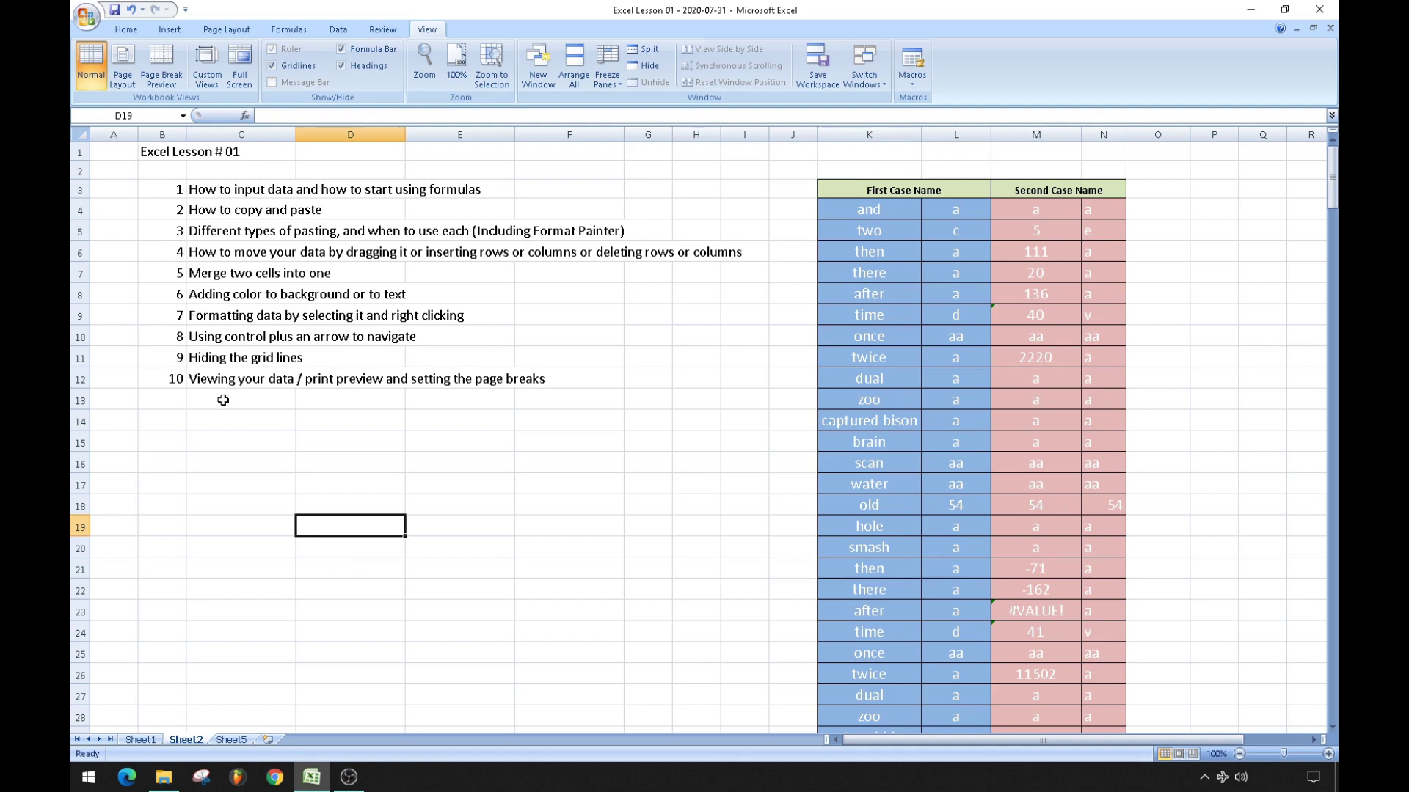
{"action": "left_click", "coordinate": [171, 377]}
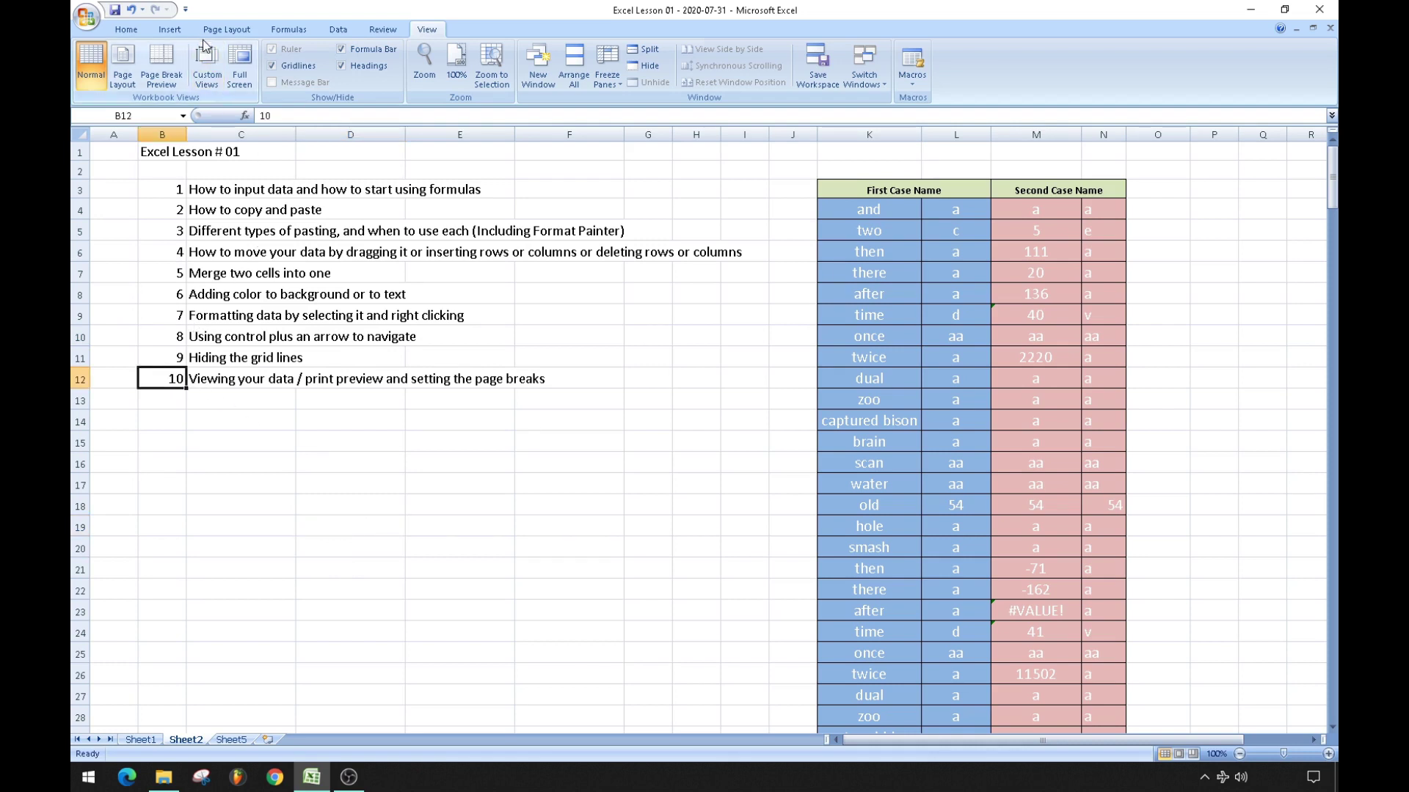
Delete rows 17 through the end of the repeated table on Sheet2.
{"action": "left_click", "coordinate": [136, 33]}
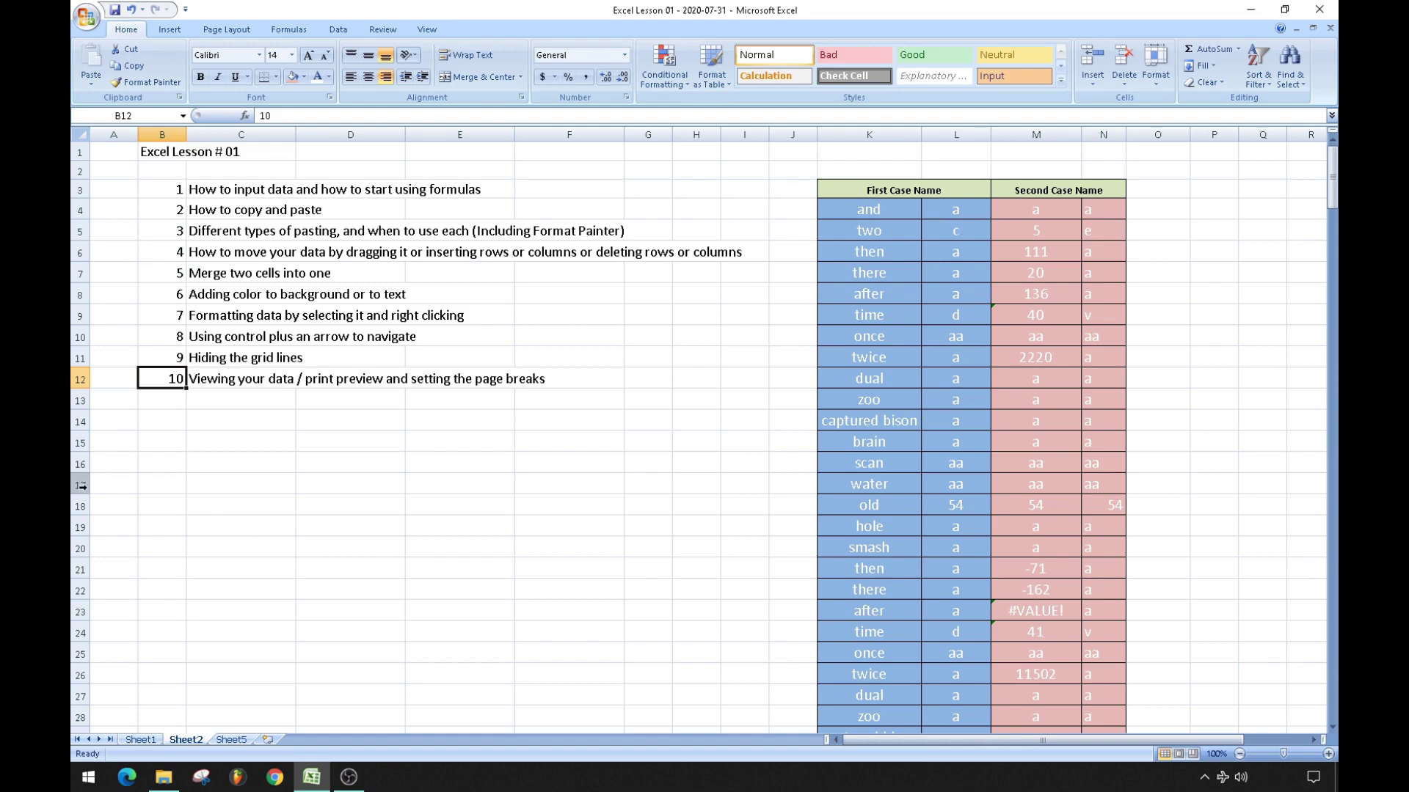
{"action": "left_click_drag", "start_coordinate": [81, 486], "coordinate": [92, 710]}
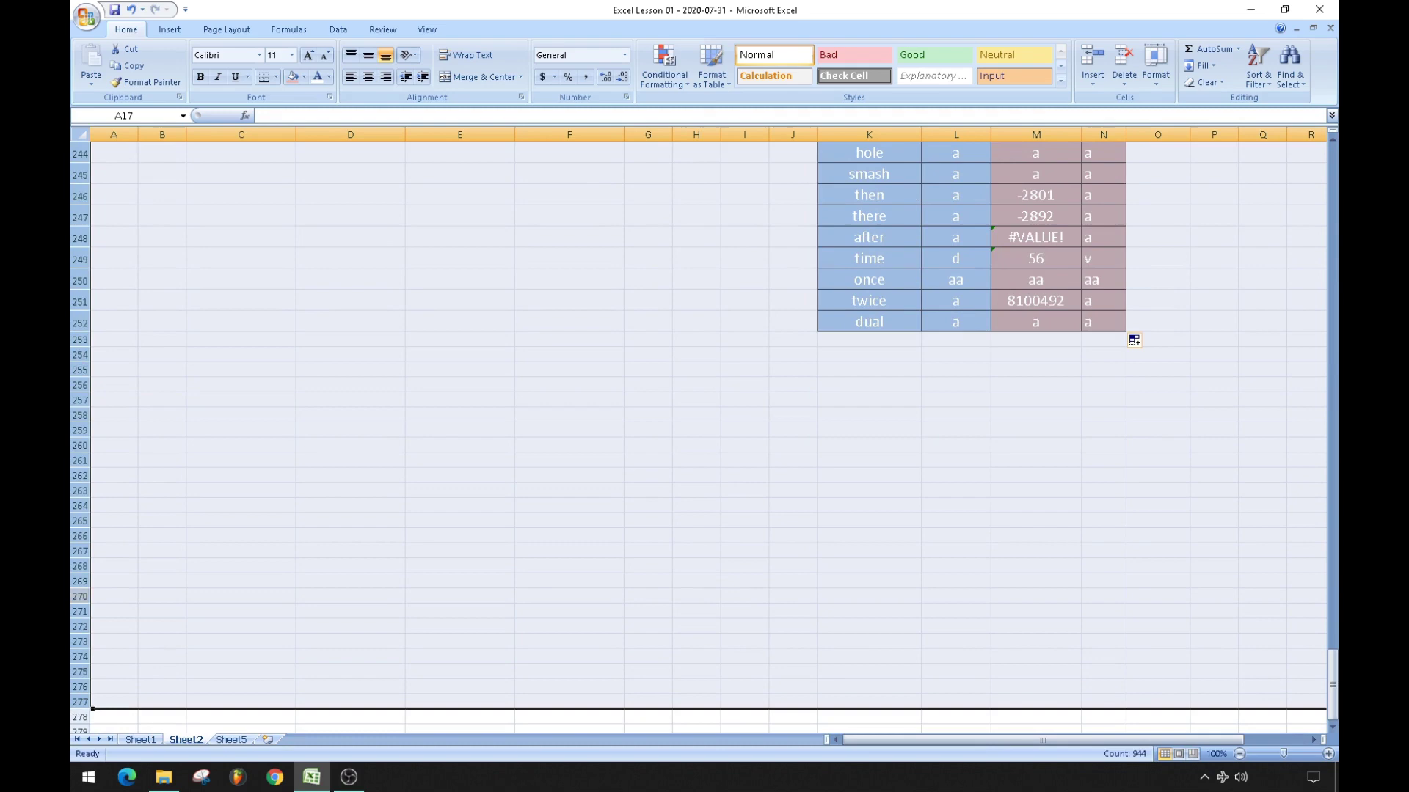
{"action": "right_click", "coordinate": [84, 420]}
{"action": "left_click", "coordinate": [135, 513]}
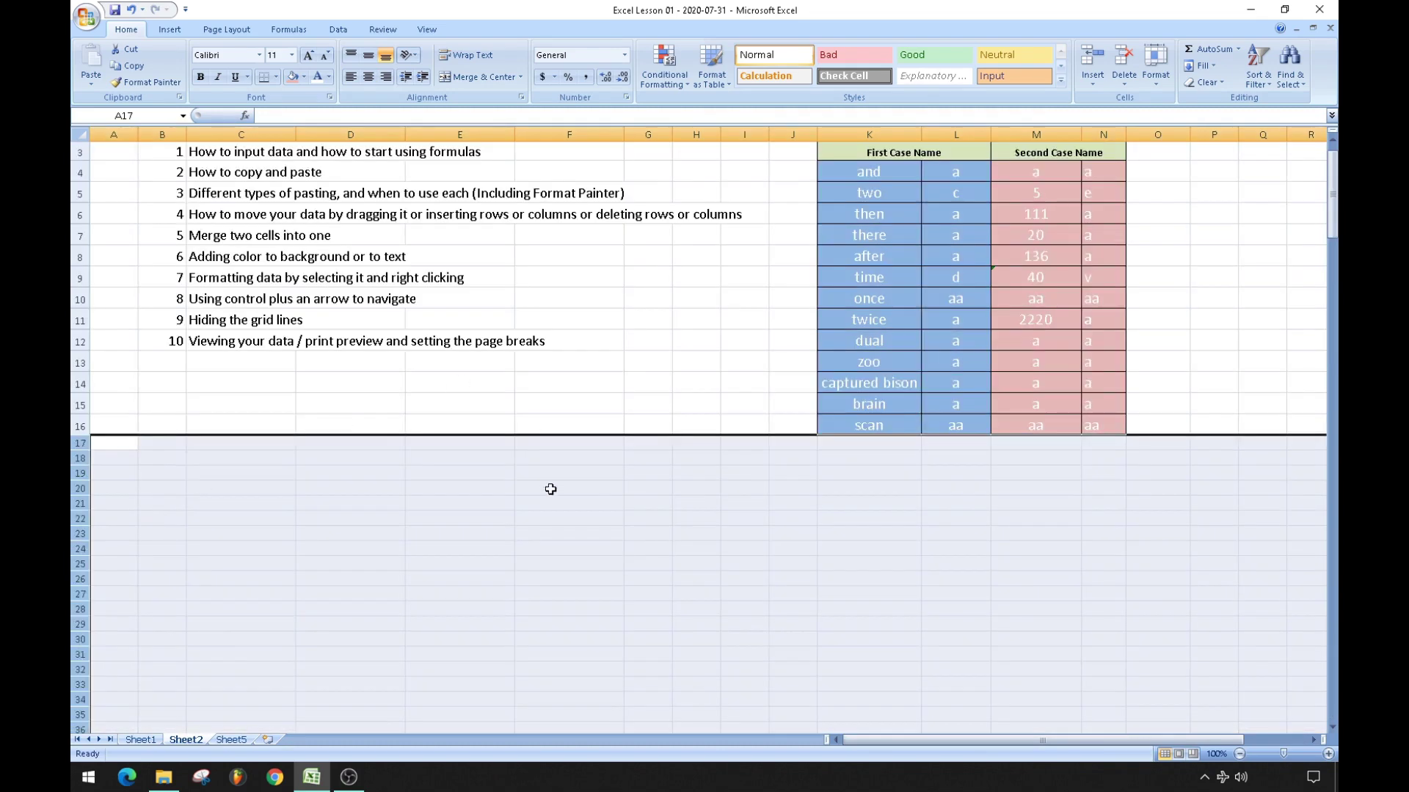
{"action": "left_click", "coordinate": [551, 488]}
{"action": "scroll", "coordinate": [570, 489], "scroll_direction": "up", "scroll_amount": 1}
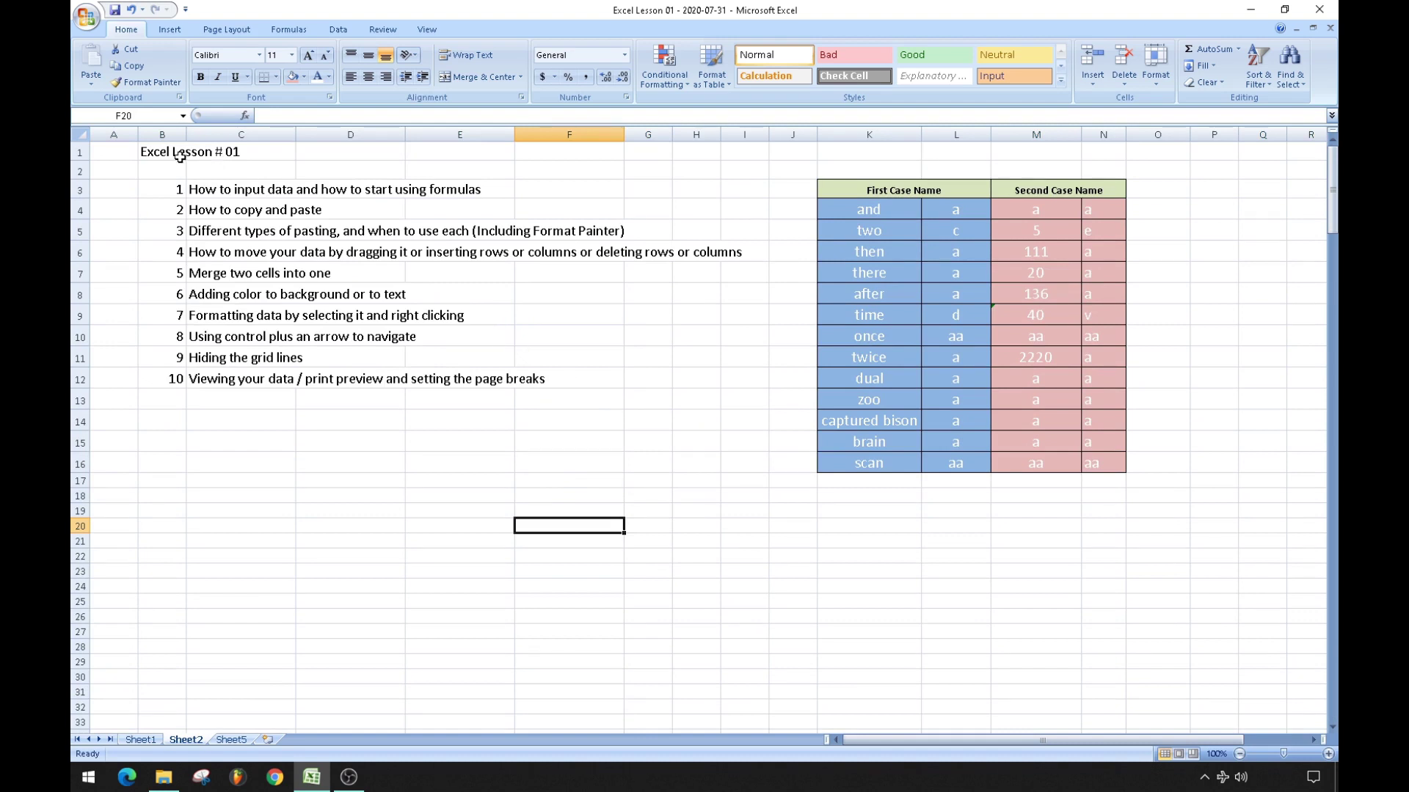
Copy the lesson list and table (B1:O18) and paste them into Sheet5 at B3.
{"action": "mouse_move", "coordinate": [167, 154]}
{"action": "left_mouse_down"}
{"action": "mouse_move", "coordinate": [165, 169]}
{"action": "mouse_move", "coordinate": [1218, 411]}
{"action": "mouse_move", "coordinate": [1138, 491]}
{"action": "left_mouse_up"}
{"action": "key", "text": "ctrl+c"}
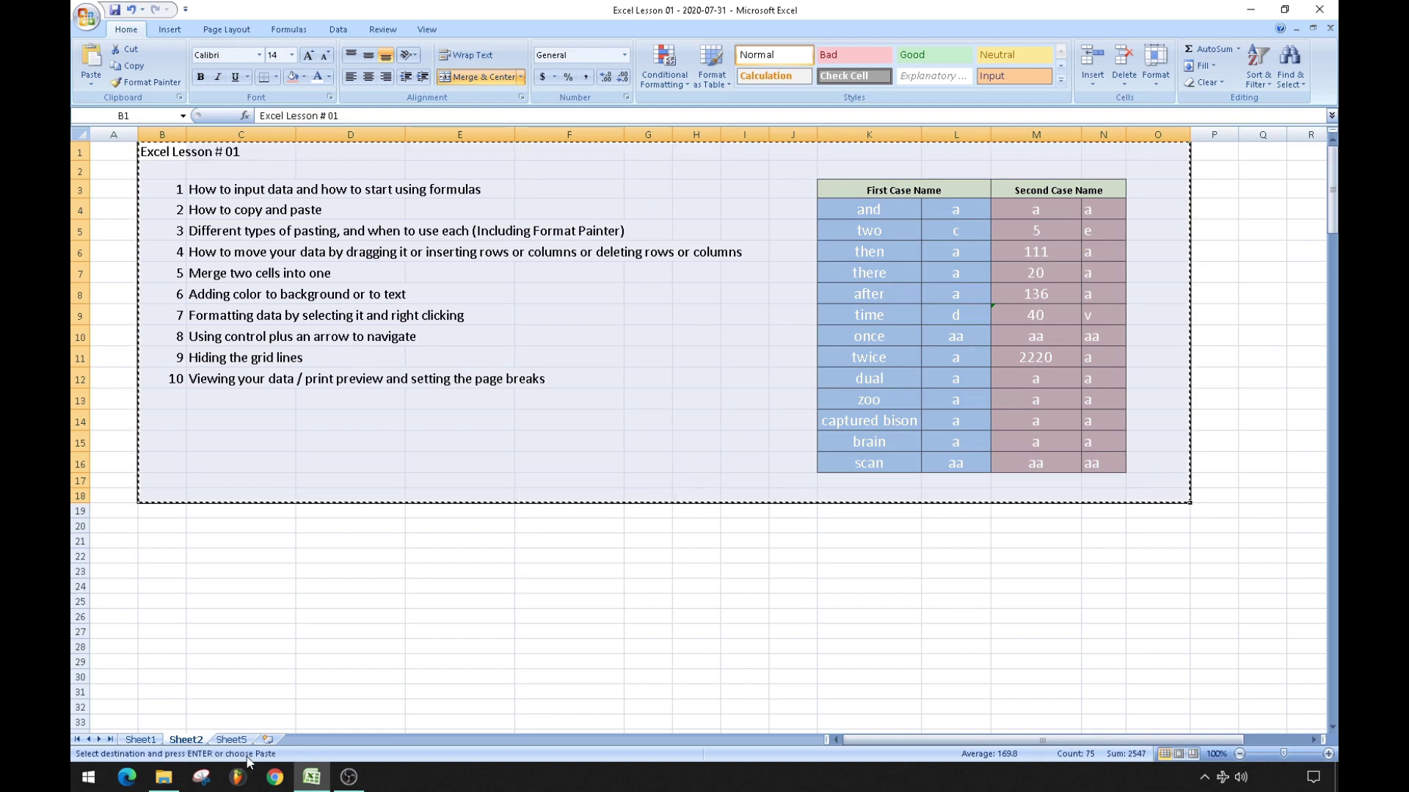
{"action": "left_click", "coordinate": [230, 740]}
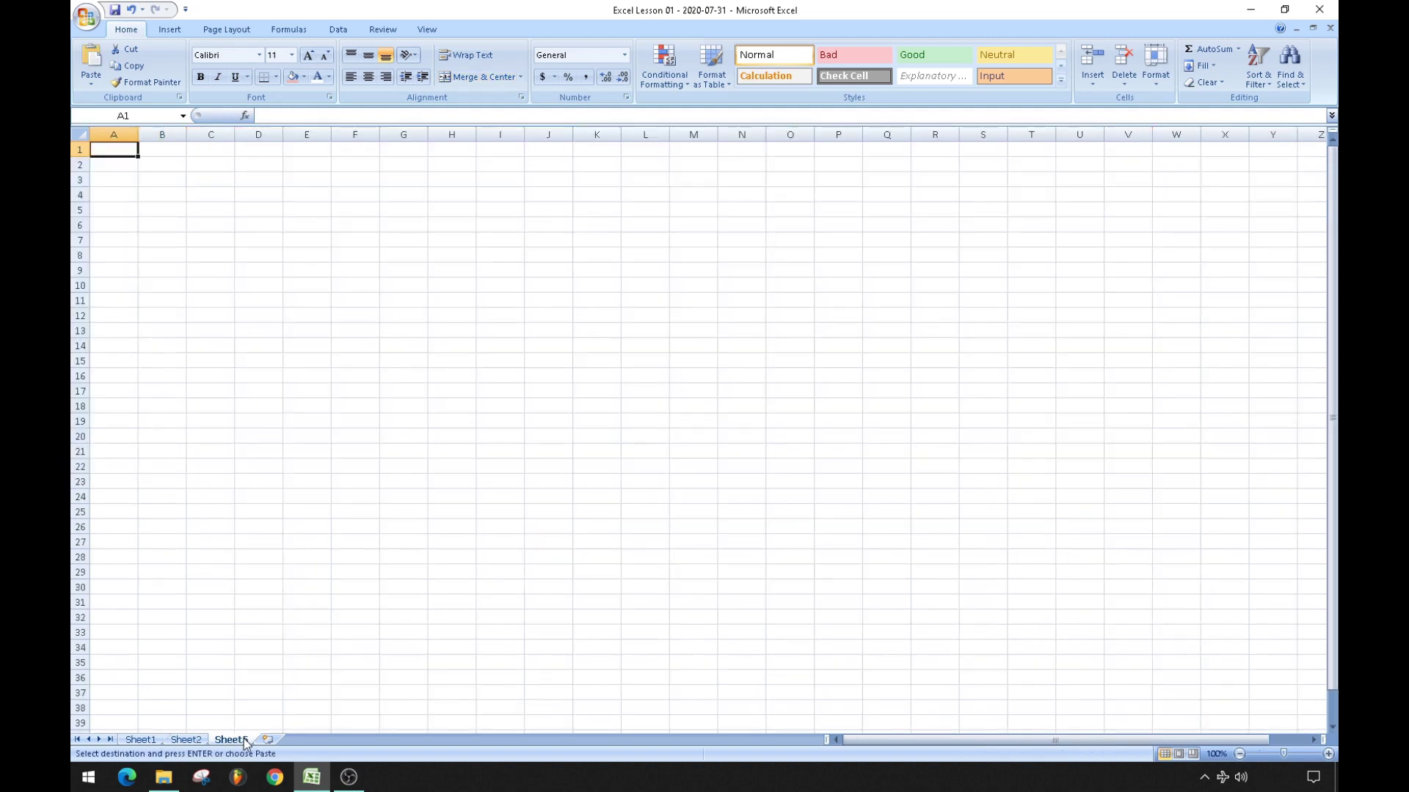
{"action": "left_click", "coordinate": [171, 181]}
{"action": "key", "text": "ctrl+v"}
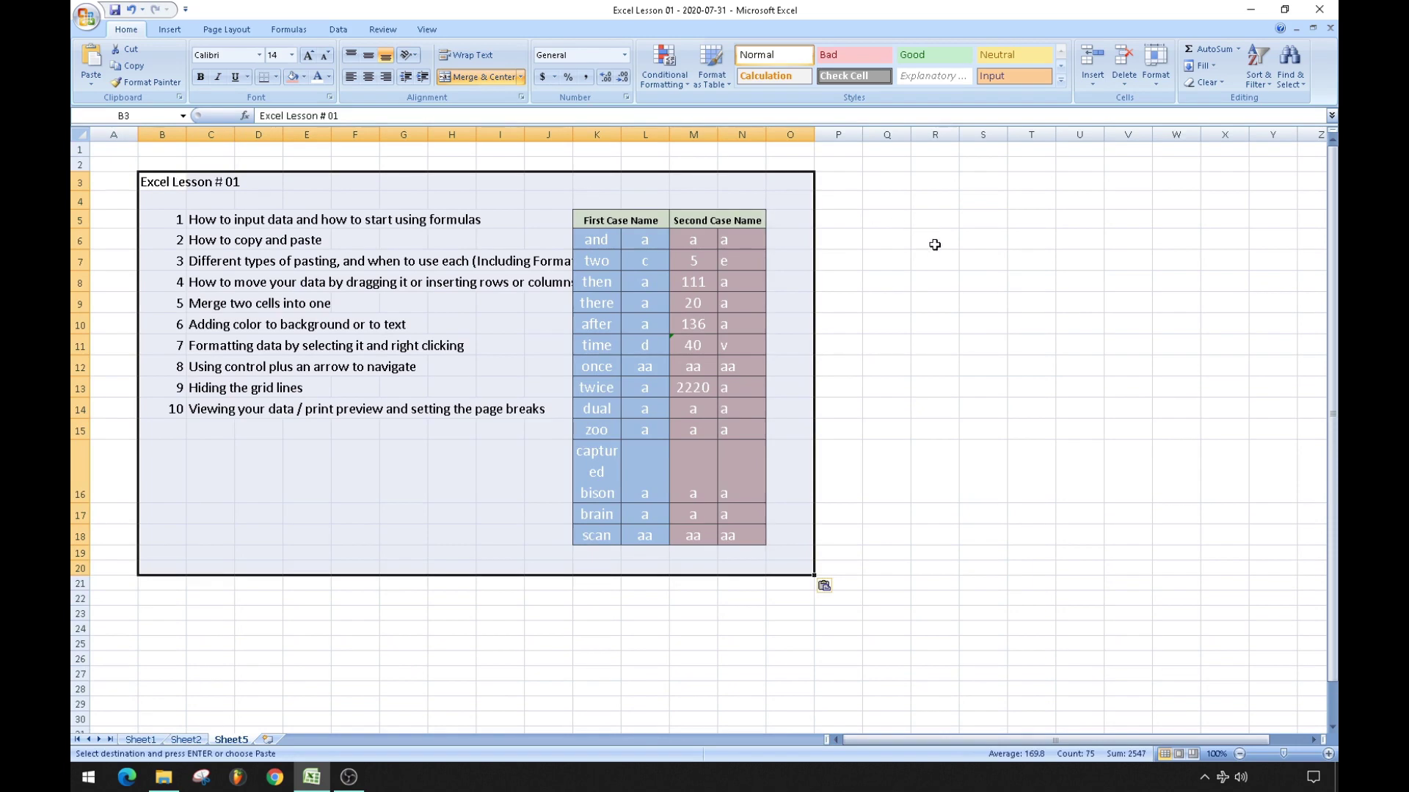
{"action": "left_click", "coordinate": [935, 242]}
Autofit columns B through N and delete the empty columns D to I.
{"action": "left_click_drag", "start_coordinate": [161, 129], "coordinate": [1087, 135]}
{"action": "double_click", "coordinate": [767, 133]}
{"action": "left_click", "coordinate": [818, 252]}
{"action": "right_click", "coordinate": [1087, 135]}
{"action": "left_click", "coordinate": [1137, 232]}
{"action": "left_click", "coordinate": [717, 550]}
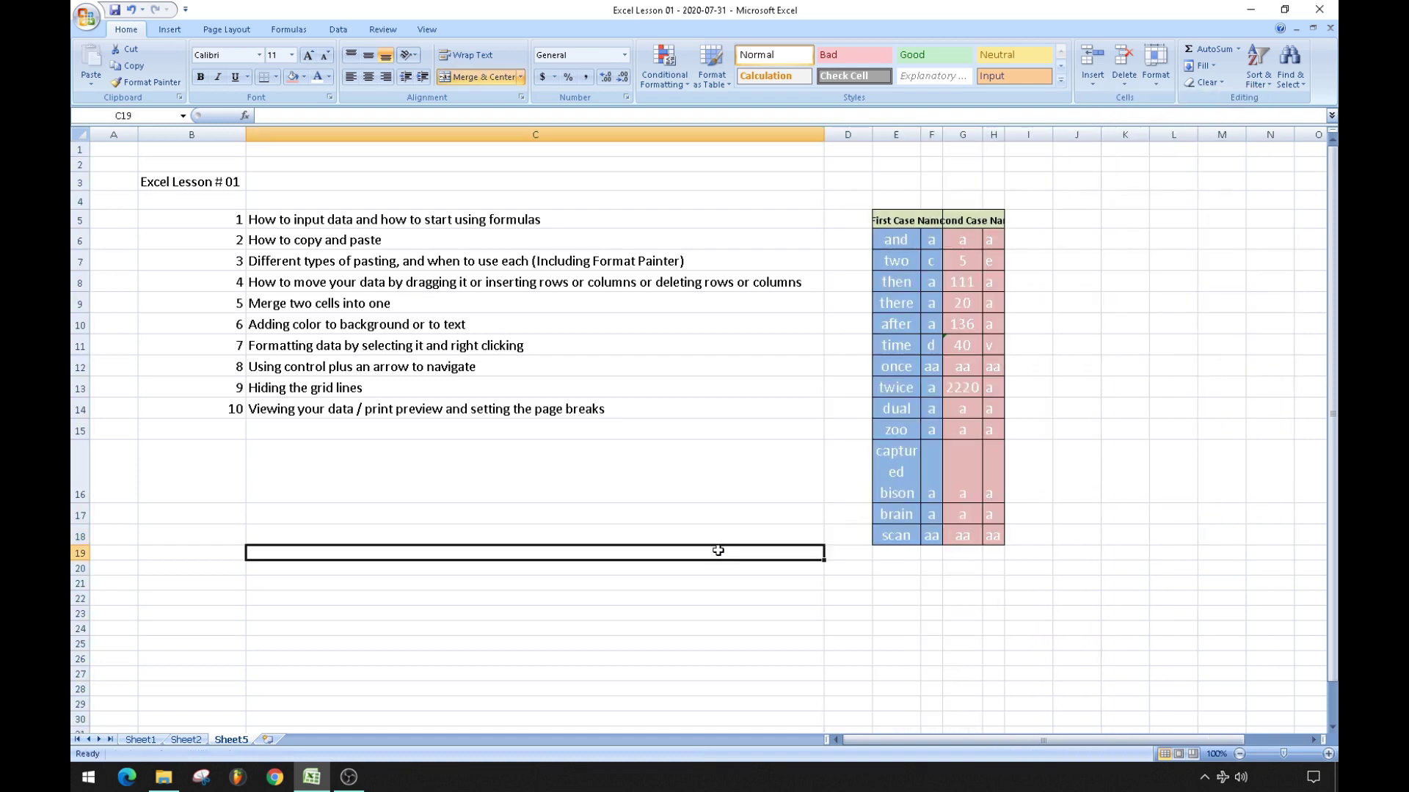
Move the table E5:H18 below the lesson list and narrow column C.
{"action": "left_click_drag", "start_coordinate": [896, 135], "coordinate": [1000, 134]}
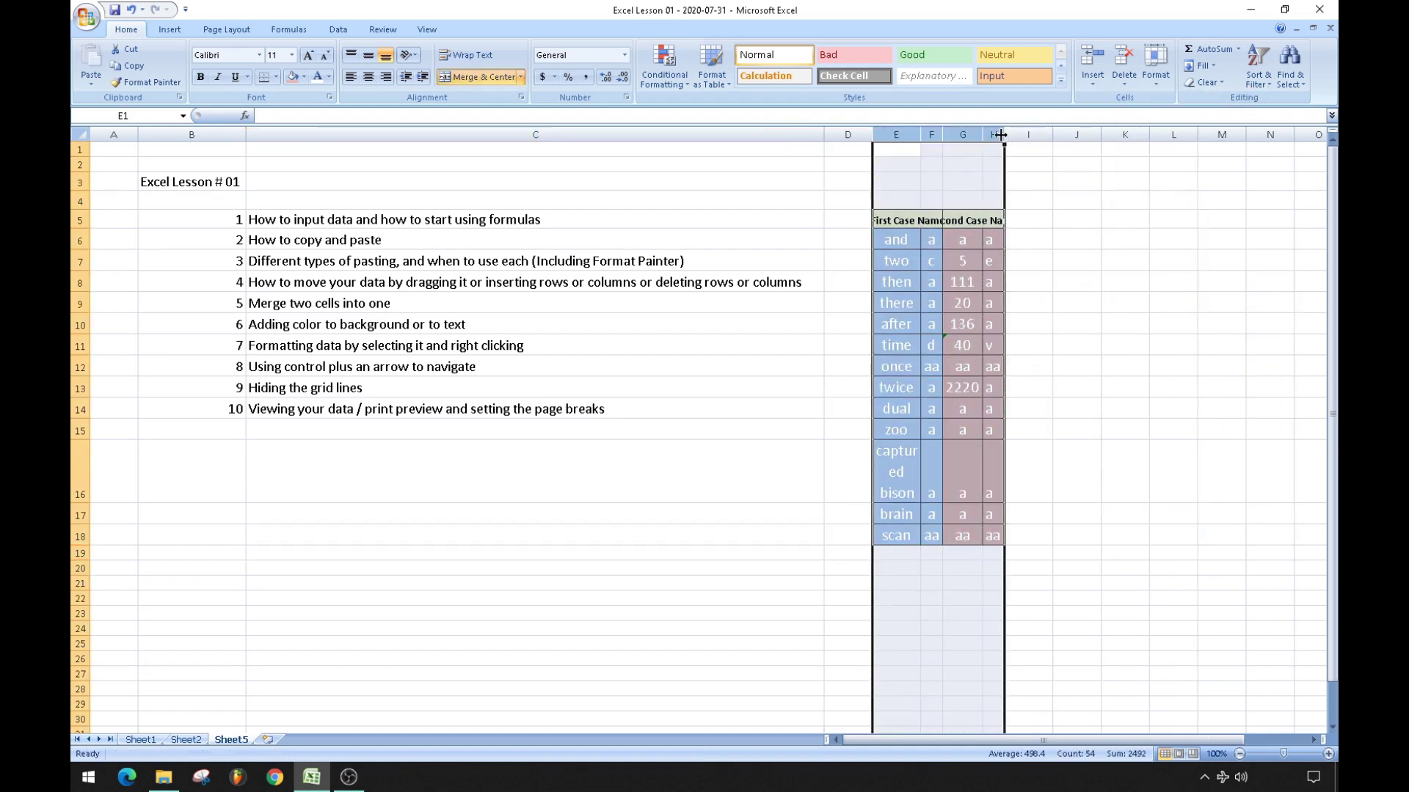
{"action": "left_click", "coordinate": [1162, 321]}
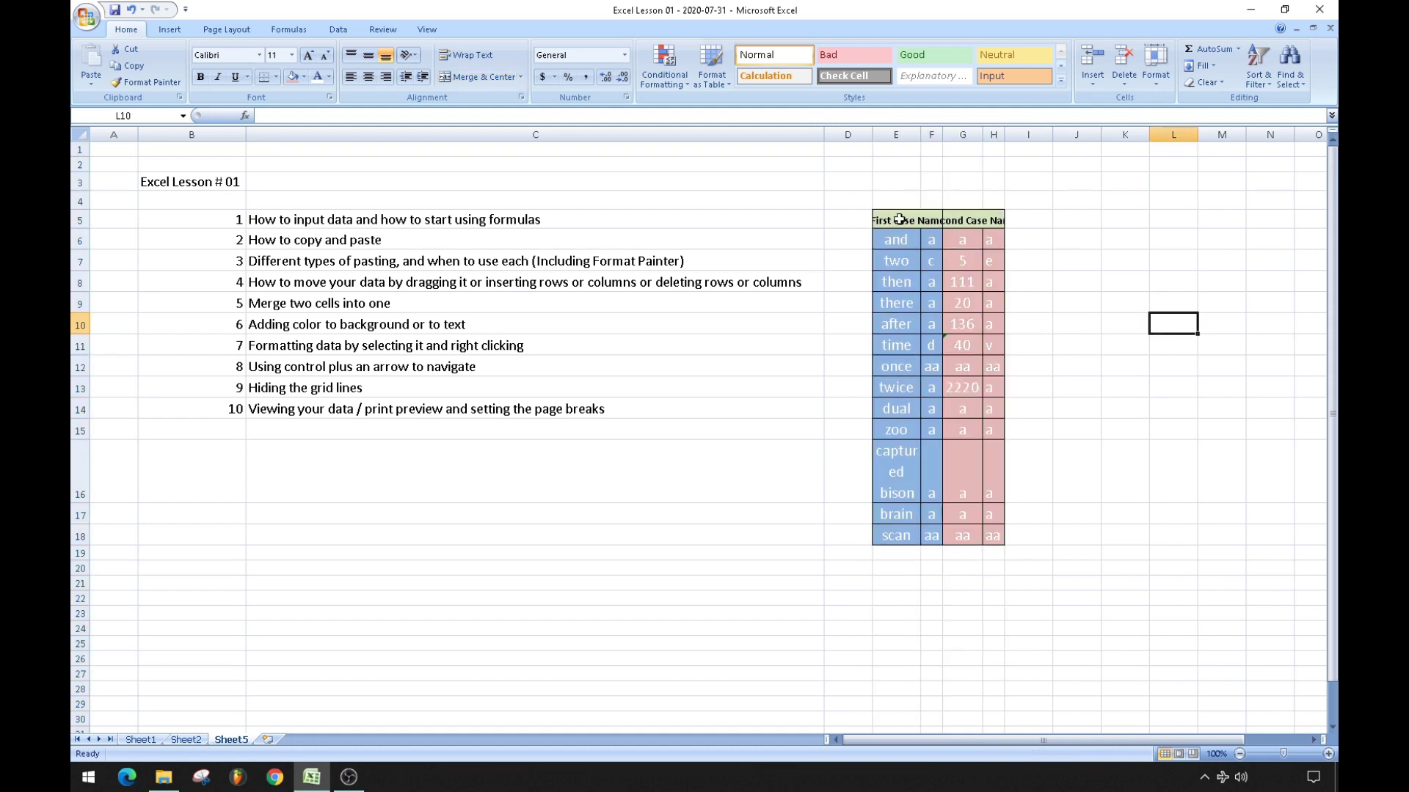
{"action": "left_click_drag", "start_coordinate": [900, 219], "coordinate": [990, 532]}
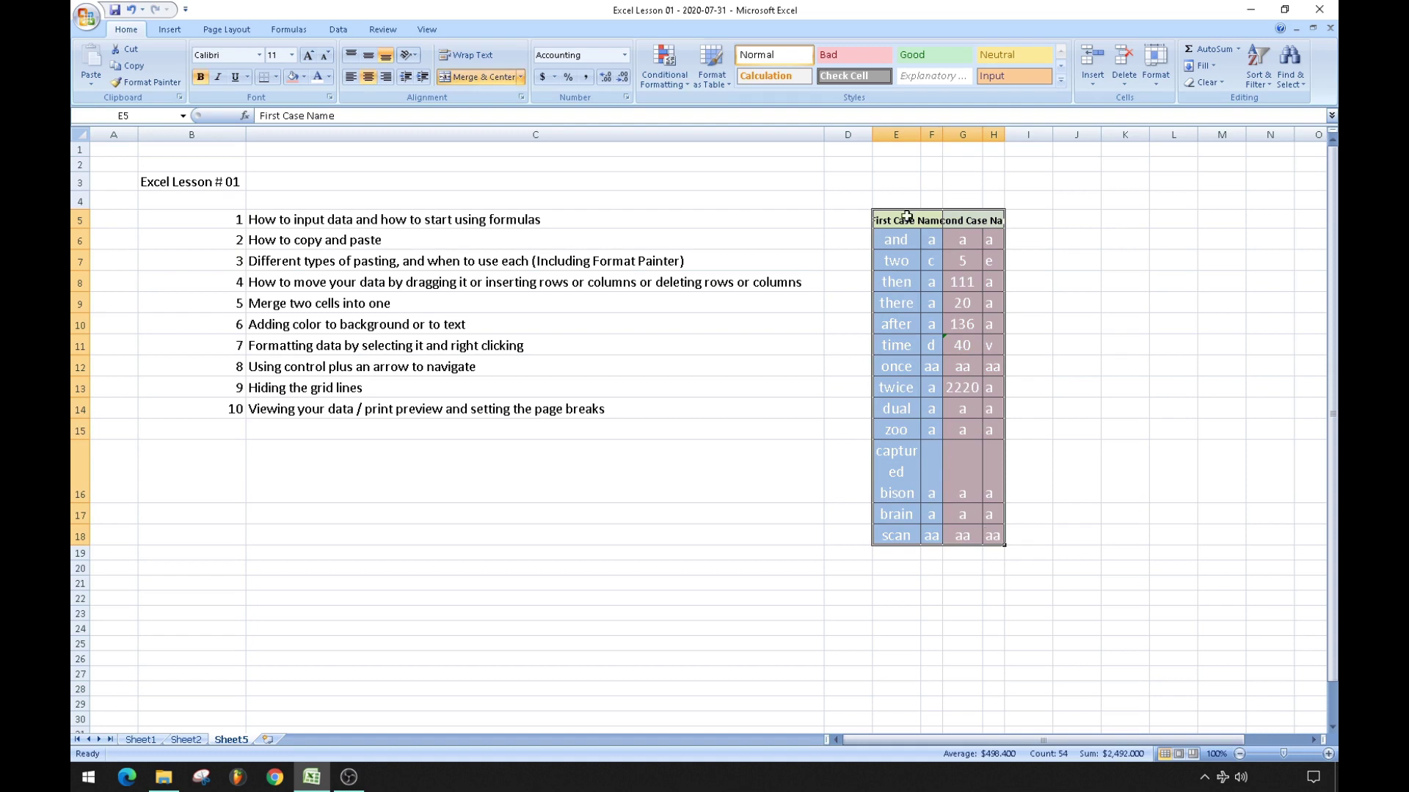
{"action": "left_click_drag", "start_coordinate": [907, 218], "coordinate": [261, 513]}
{"action": "left_click", "coordinate": [1095, 387]}
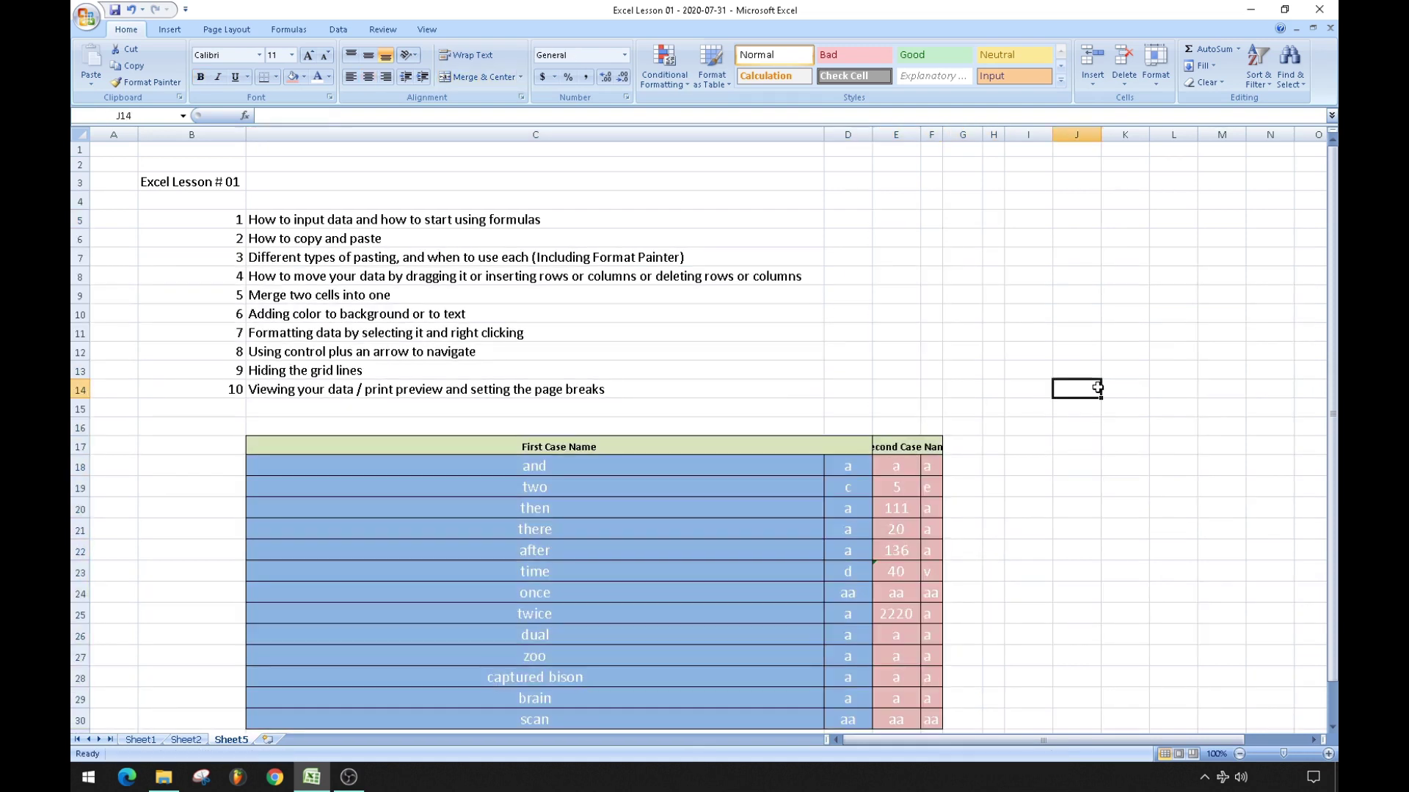
{"action": "left_click_drag", "start_coordinate": [821, 123], "coordinate": [345, 134]}
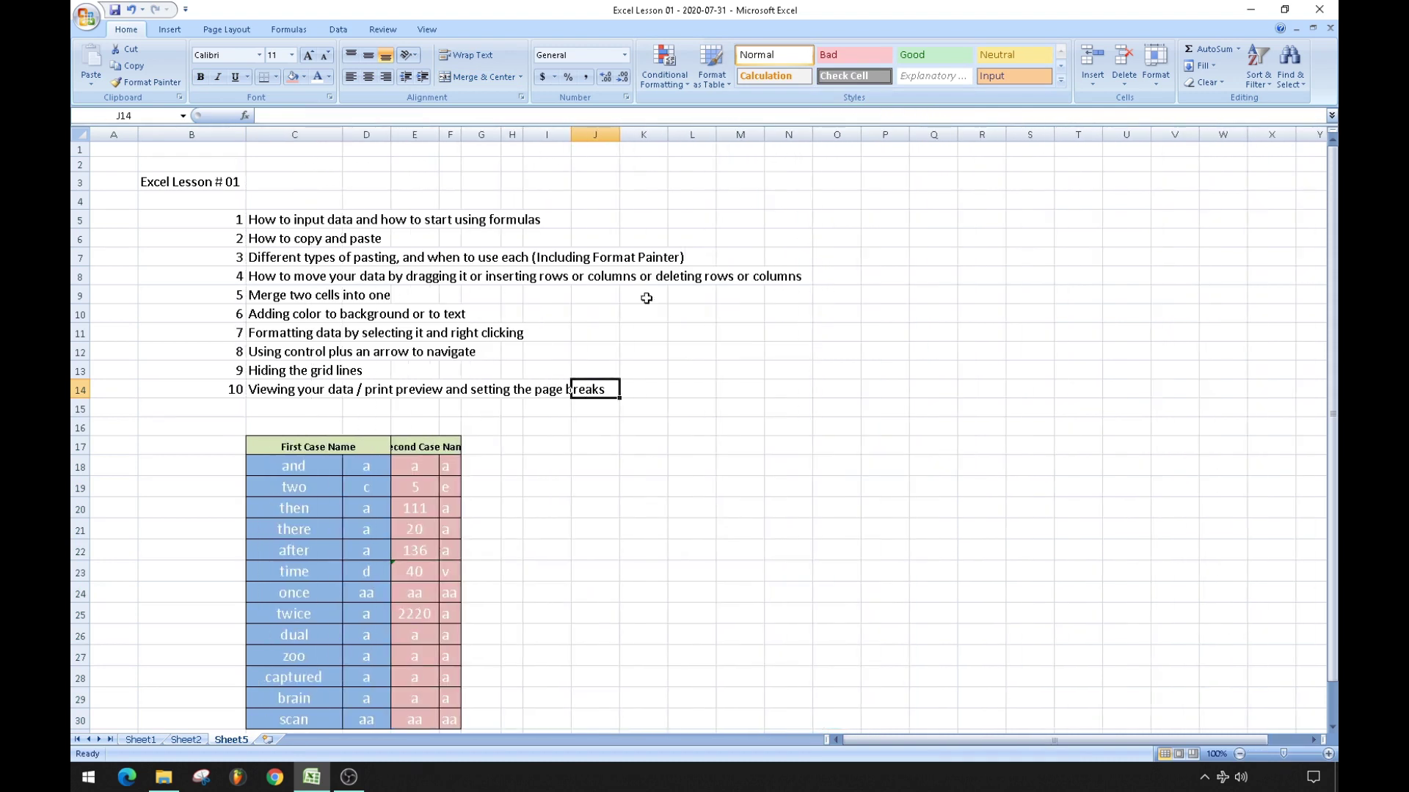
{"action": "left_click", "coordinate": [672, 486]}
{"action": "scroll", "coordinate": [583, 451], "scroll_direction": "down", "scroll_amount": 2}
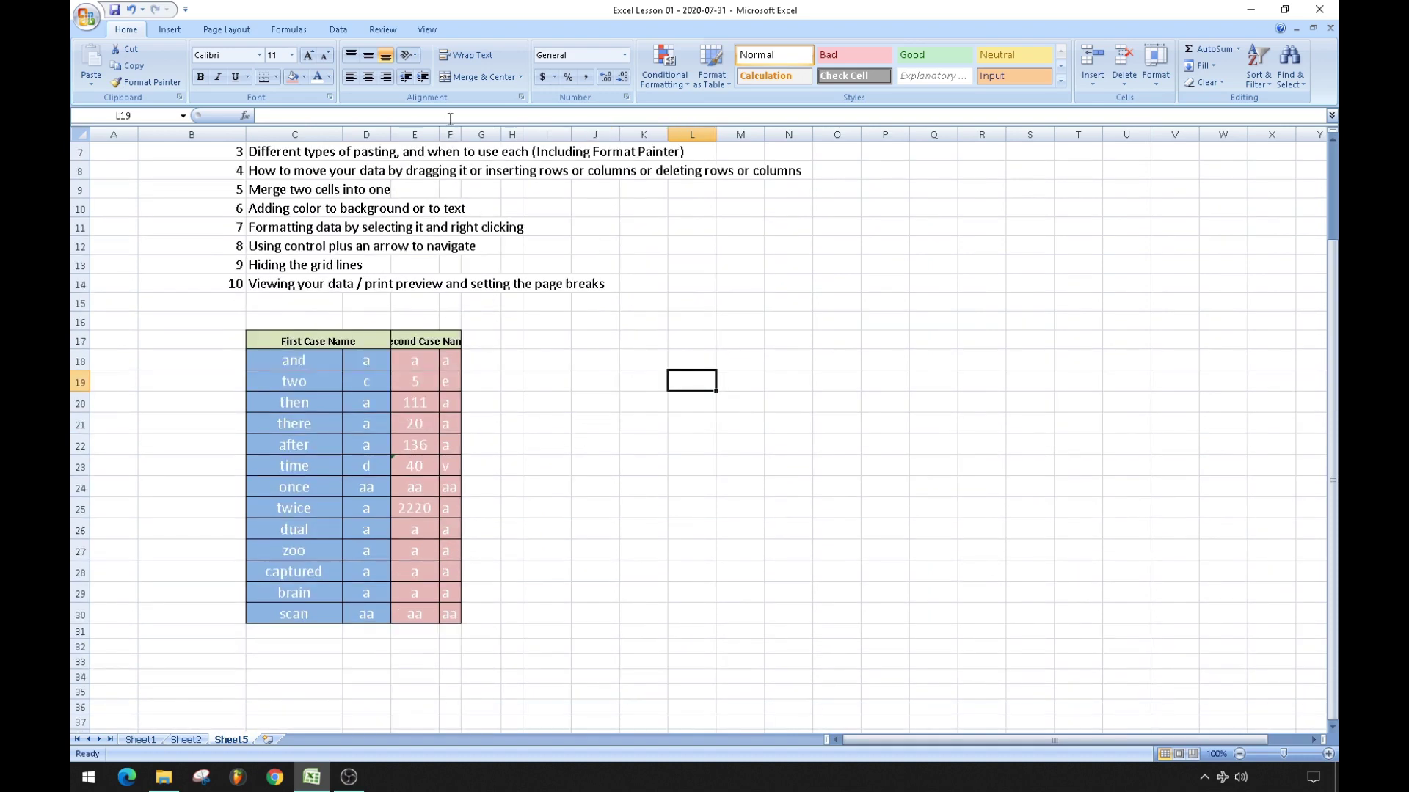
Set columns C through F to a column width of 18.
{"action": "left_click_drag", "start_coordinate": [439, 135], "coordinate": [521, 135]}
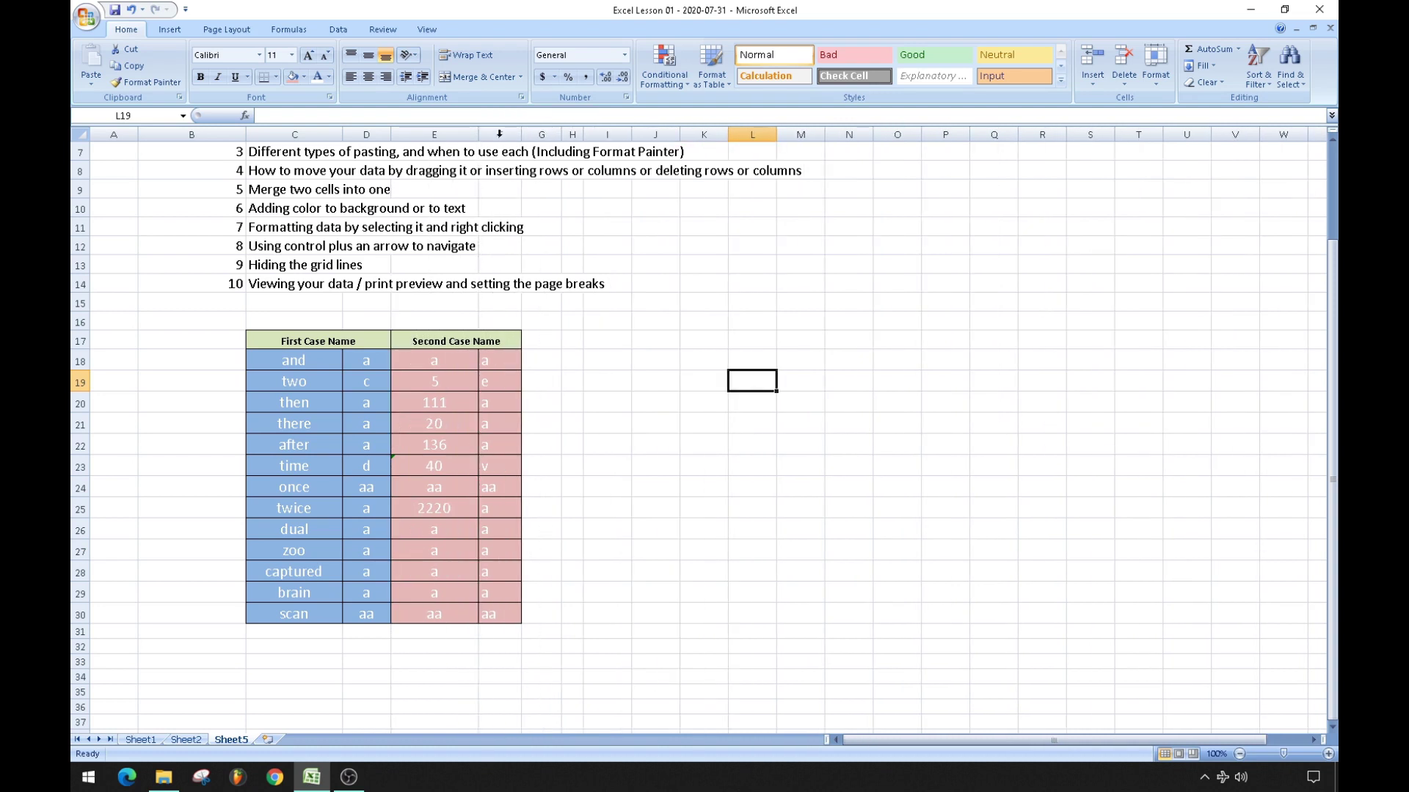
{"action": "left_click_drag", "start_coordinate": [318, 134], "coordinate": [485, 134]}
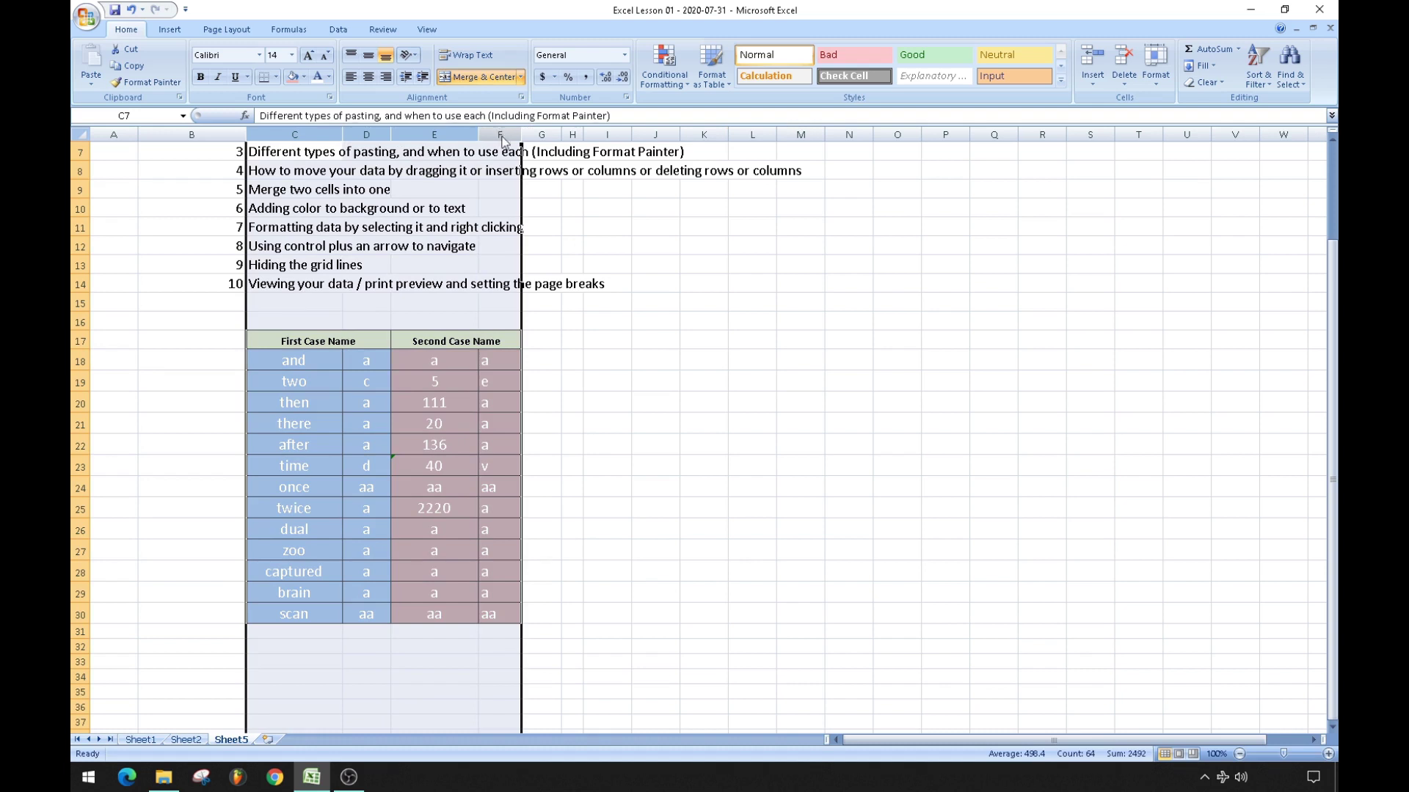
{"action": "right_click", "coordinate": [502, 133]}
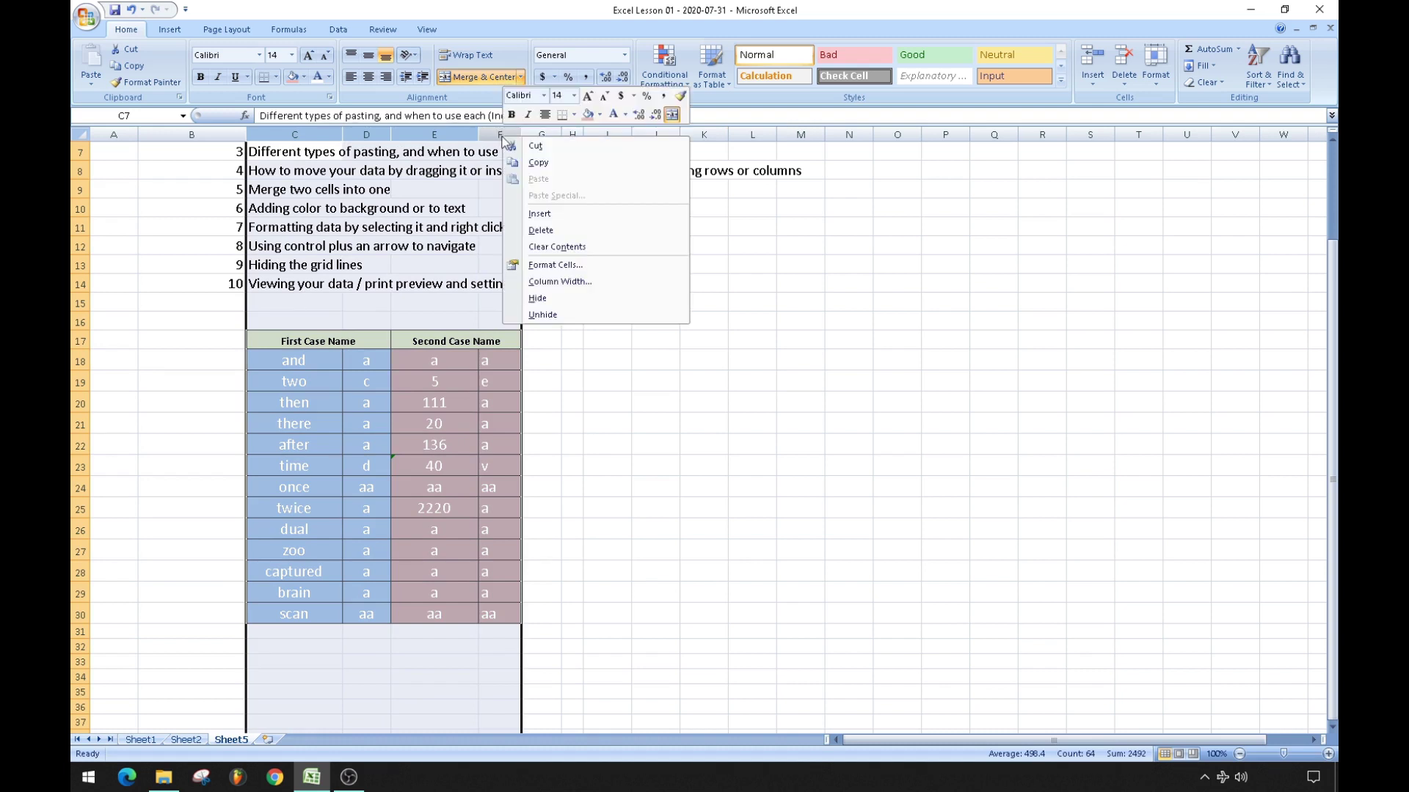
{"action": "left_click", "coordinate": [556, 283]}
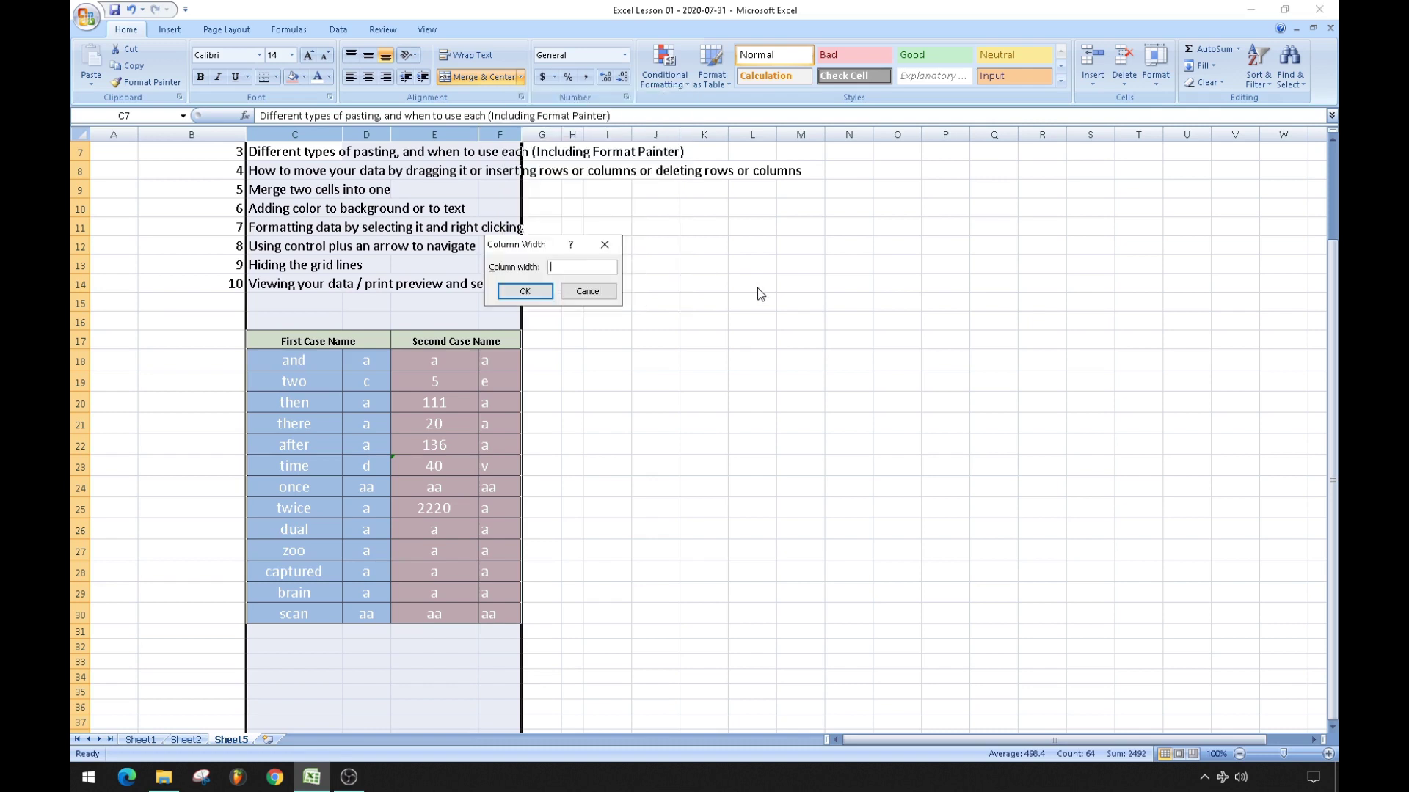
{"action": "type", "text": "18"}
{"action": "left_click", "coordinate": [553, 292]}
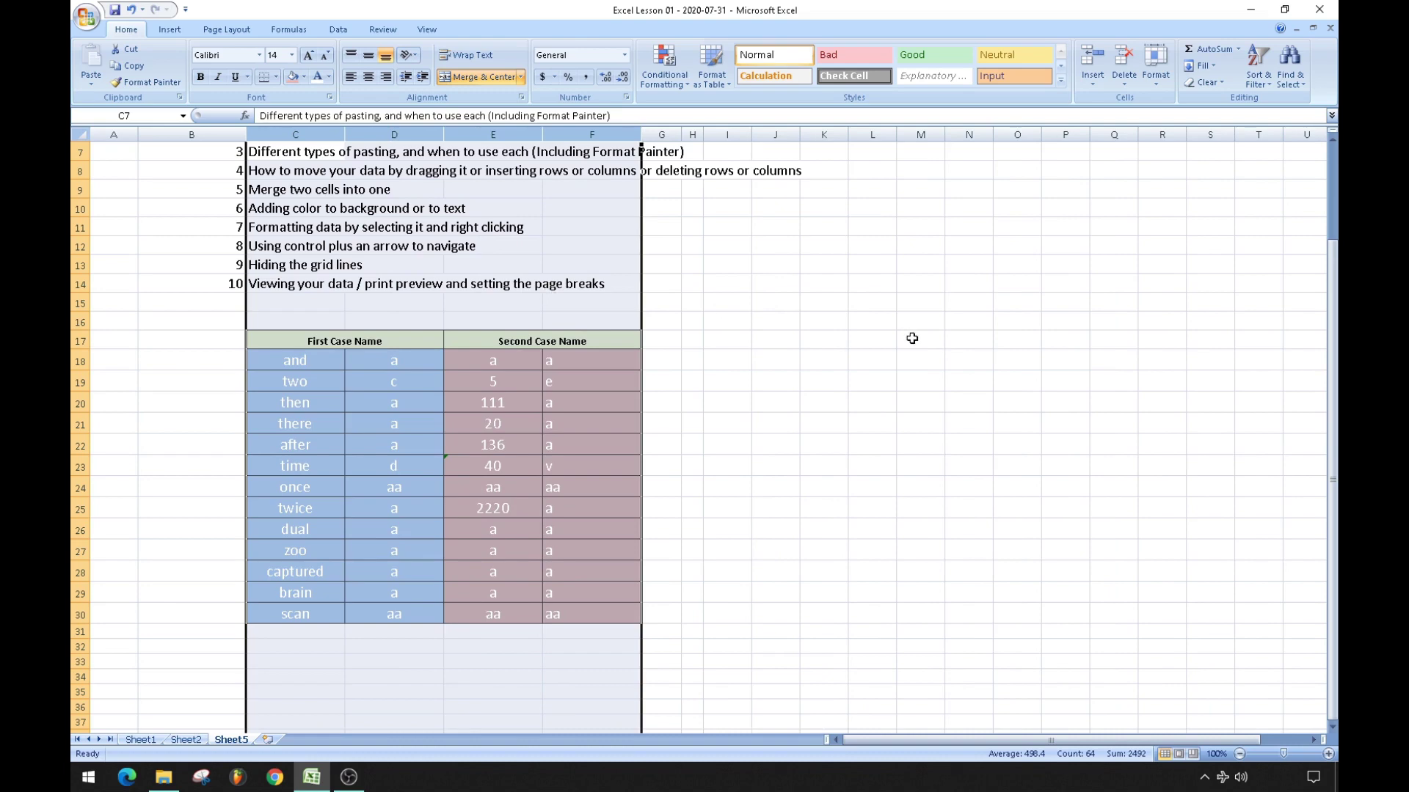
{"action": "left_click", "coordinate": [912, 339]}
{"action": "scroll", "coordinate": [381, 390], "scroll_direction": "up", "scroll_amount": 2}
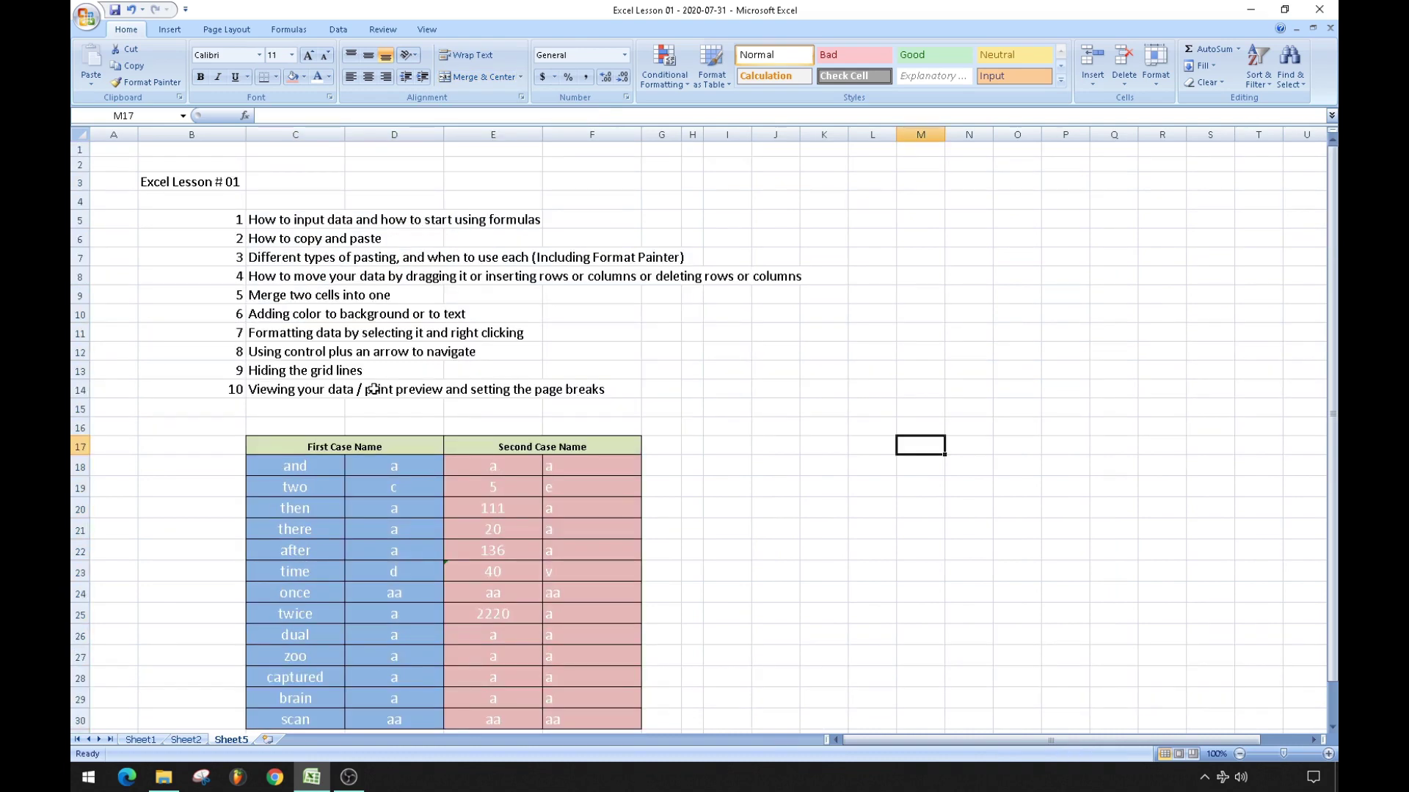
Delete the two blank top rows so the lesson title lands in row 1.
{"action": "right_click", "coordinate": [77, 149]}
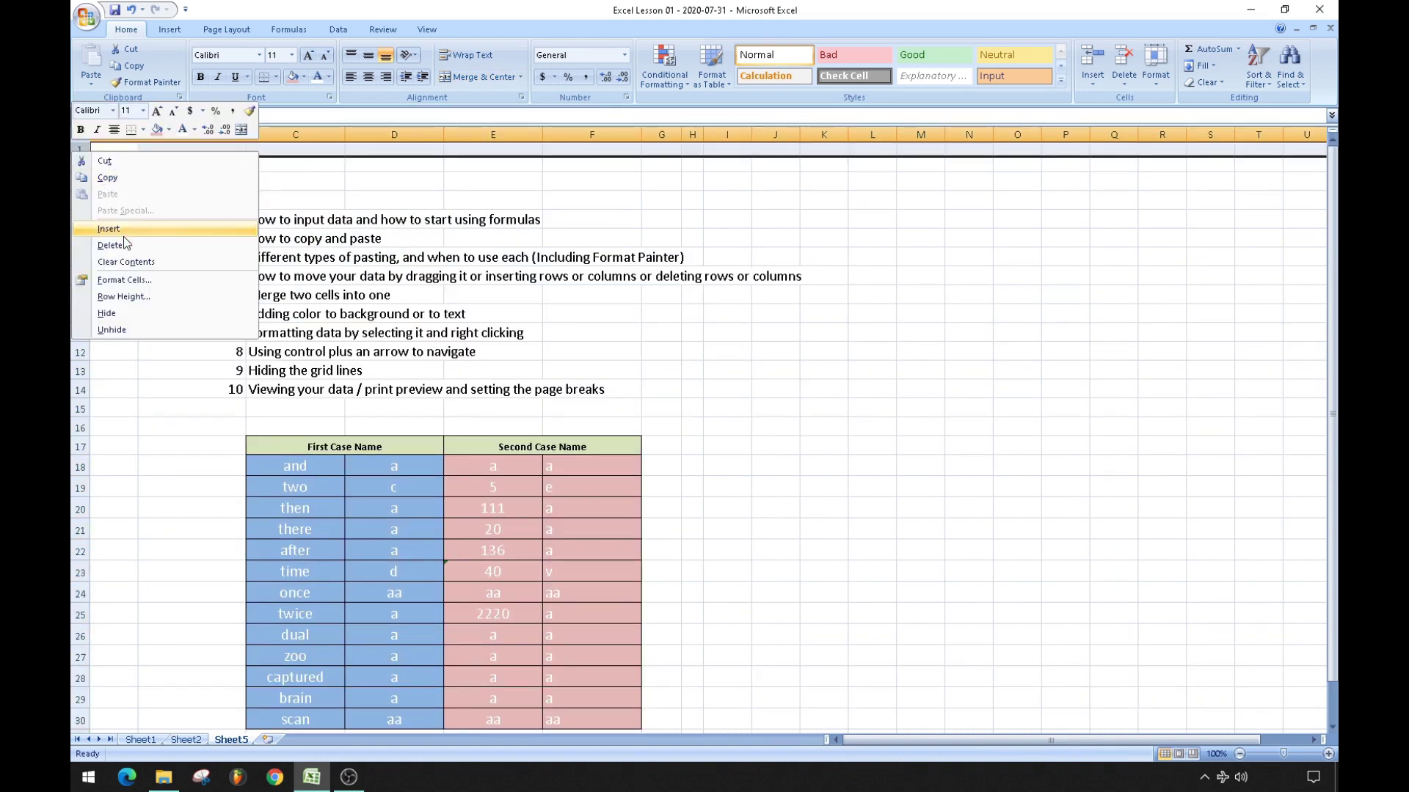
{"action": "left_click", "coordinate": [117, 245]}
{"action": "left_click", "coordinate": [145, 254]}
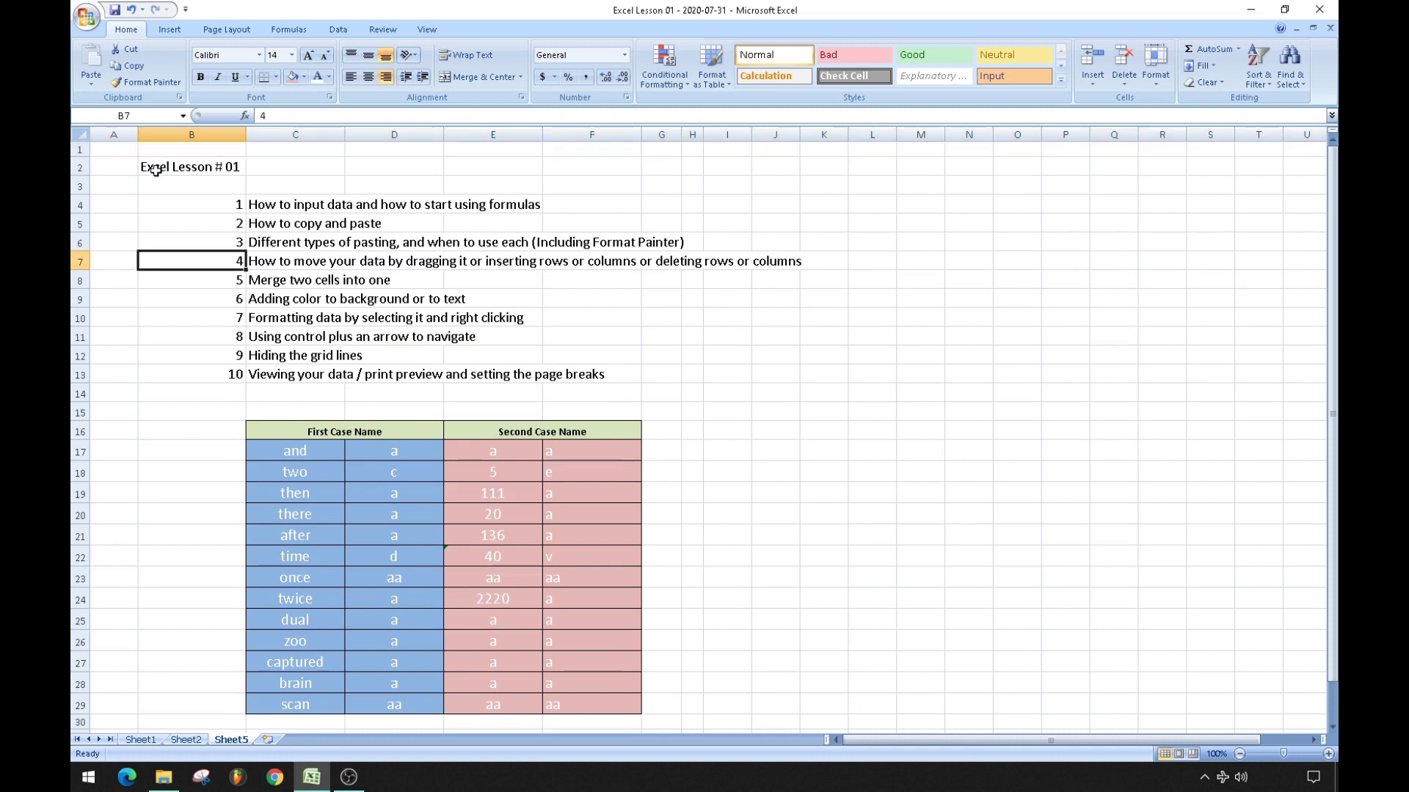
{"action": "right_click", "coordinate": [77, 147]}
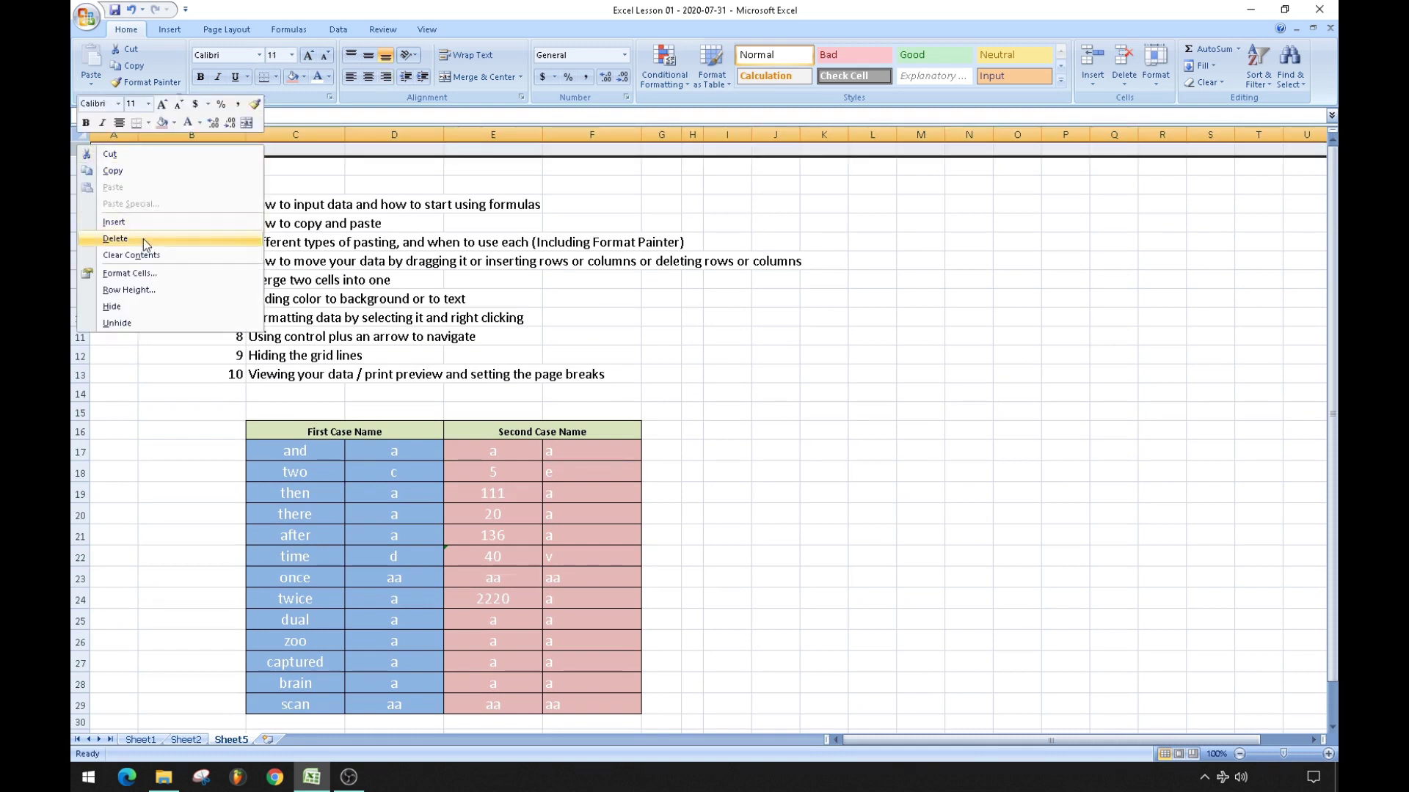
{"action": "left_click", "coordinate": [142, 242]}
{"action": "left_click", "coordinate": [981, 304]}
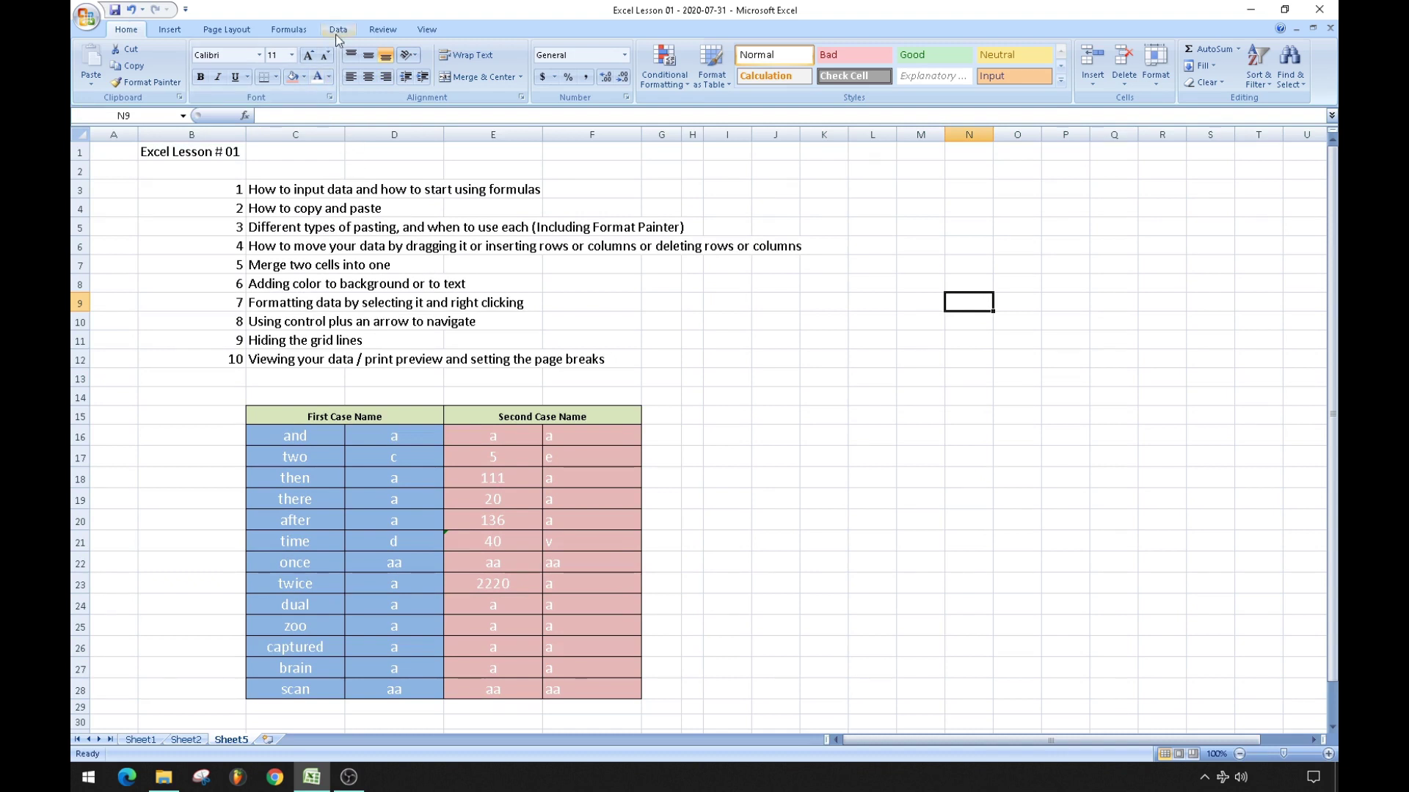
Fit Sheet5 to 1 page wide by 1 tall in Page Setup and preview the printout.
{"action": "left_click", "coordinate": [427, 31]}
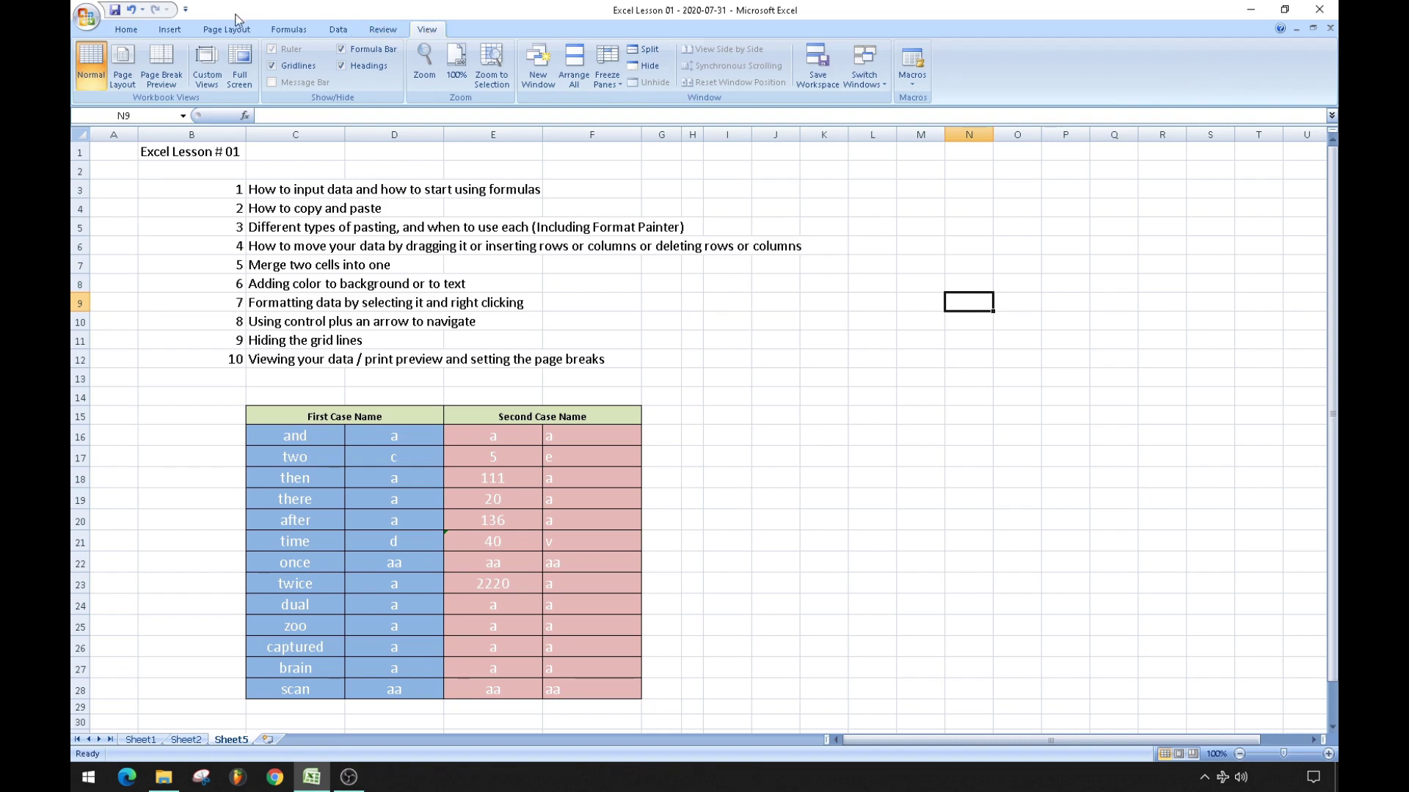
{"action": "left_click", "coordinate": [234, 29]}
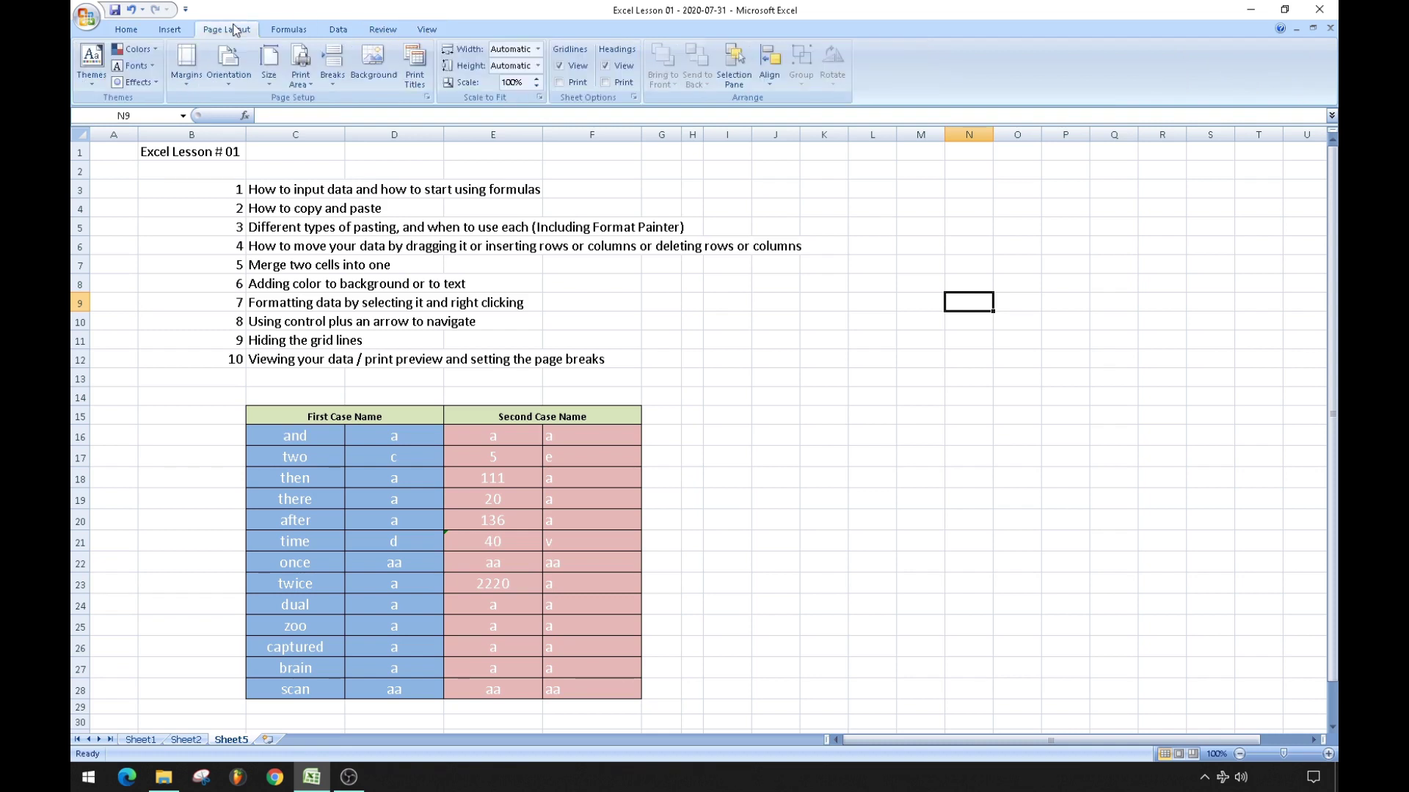
{"action": "left_click", "coordinate": [429, 98]}
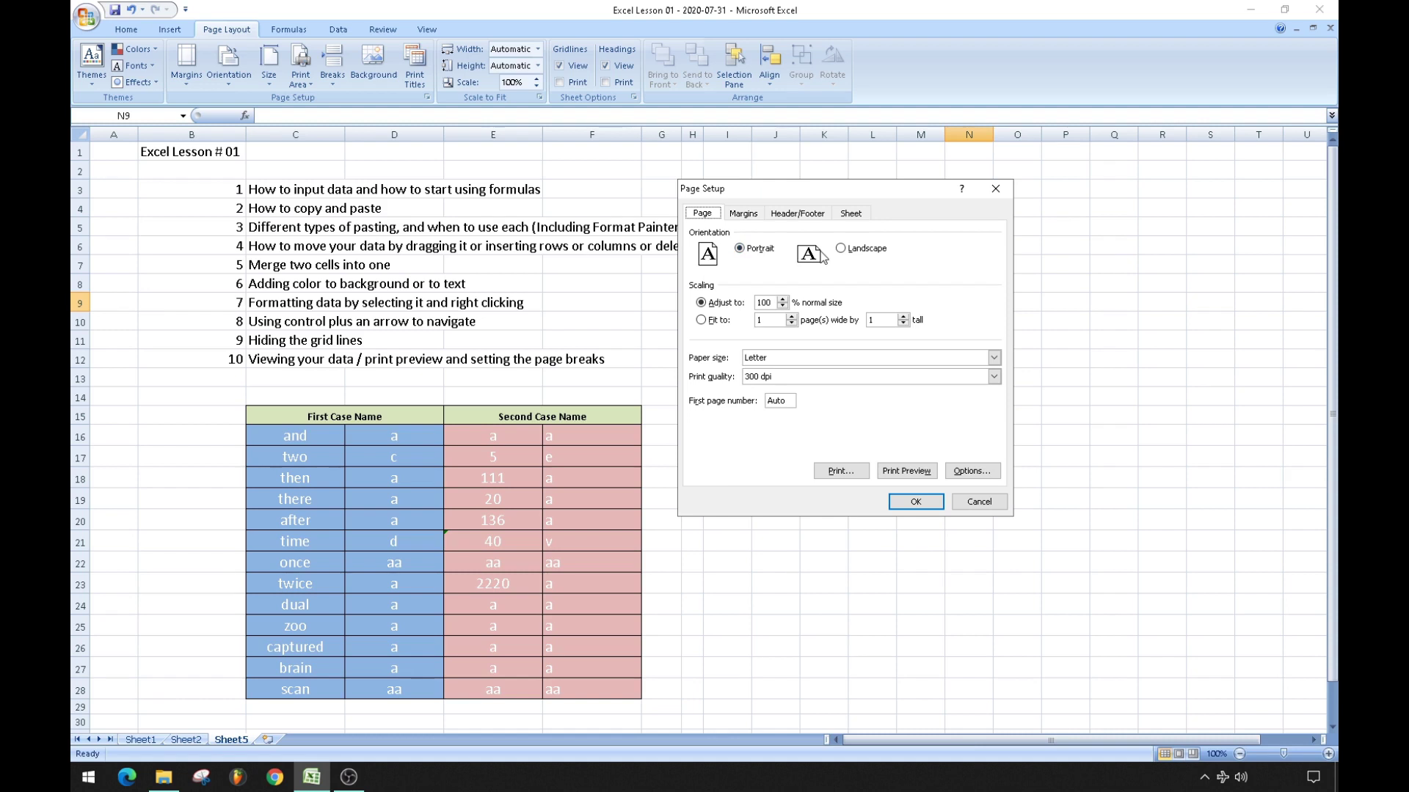
{"action": "left_click", "coordinate": [701, 322]}
{"action": "left_click", "coordinate": [907, 471]}
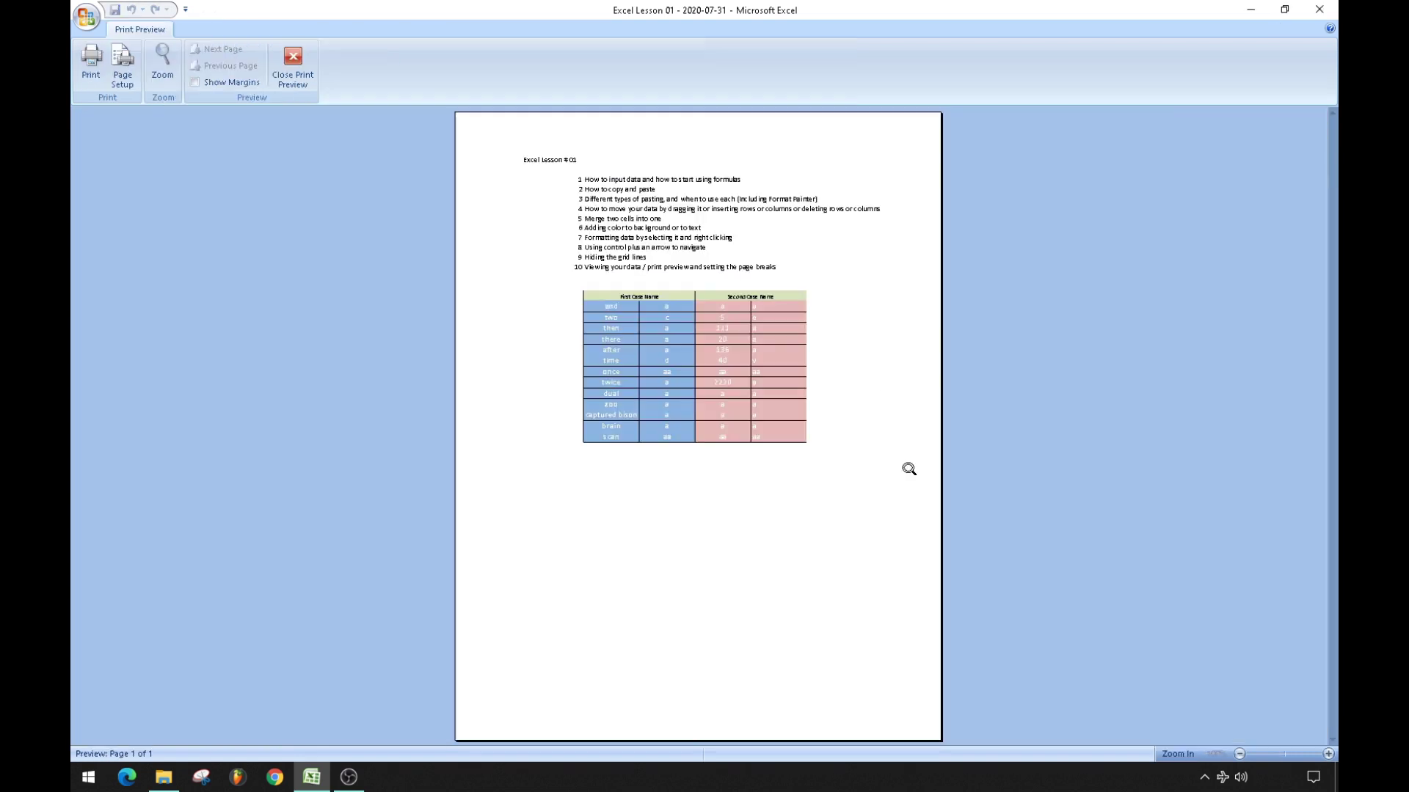
Apply Narrow margins, raising the one-page scale to 77%, and check the print preview.
{"action": "left_click", "coordinate": [293, 64]}
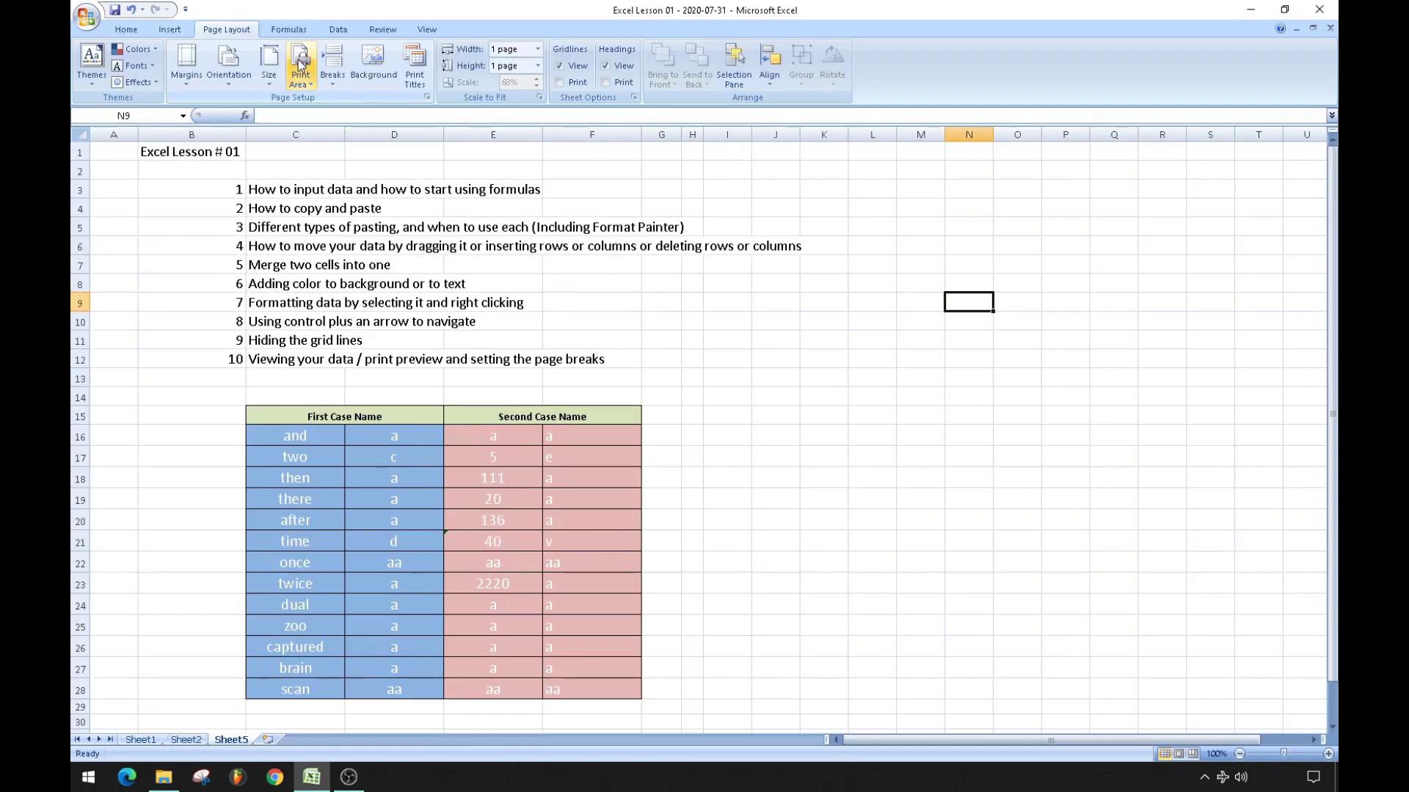
{"action": "left_click", "coordinate": [188, 75]}
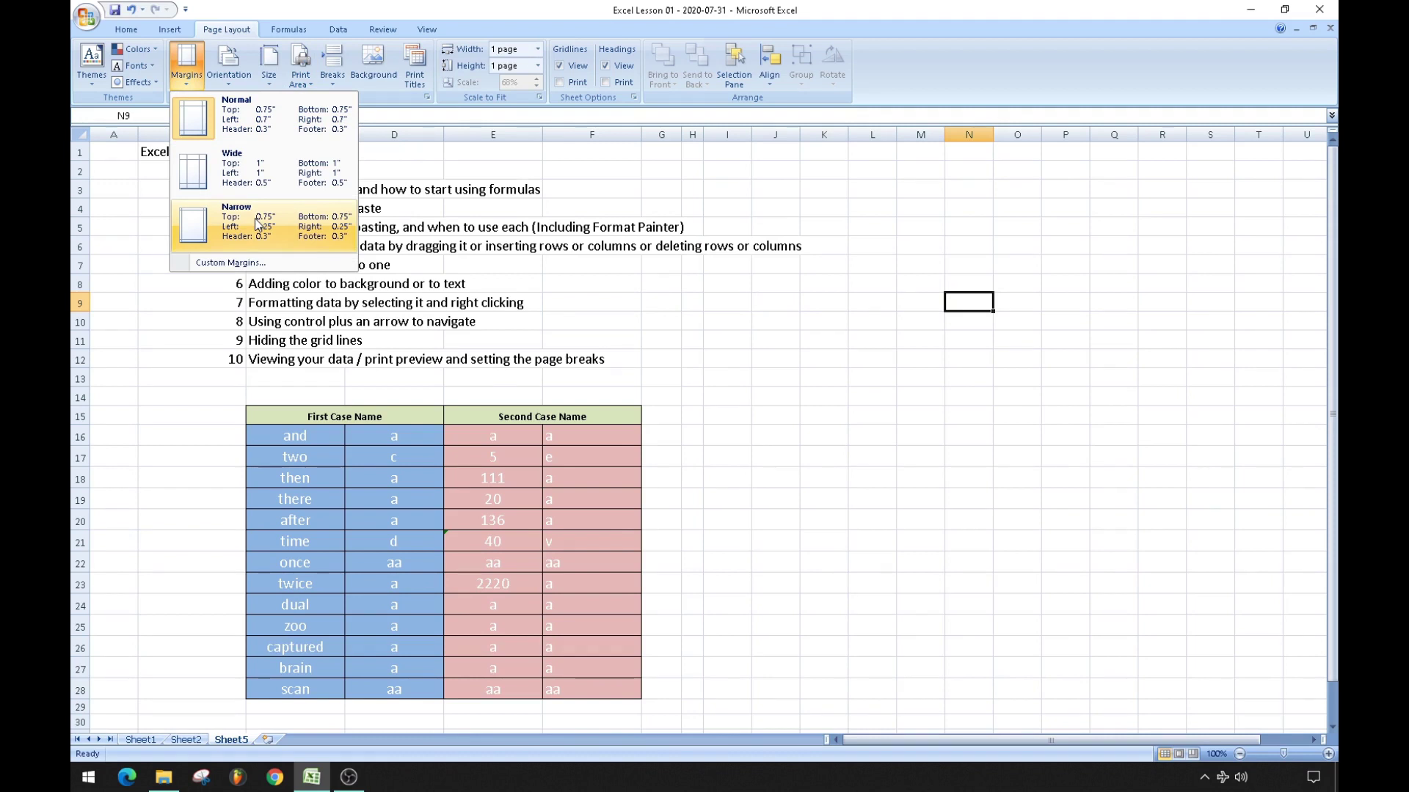
{"action": "left_click", "coordinate": [257, 224]}
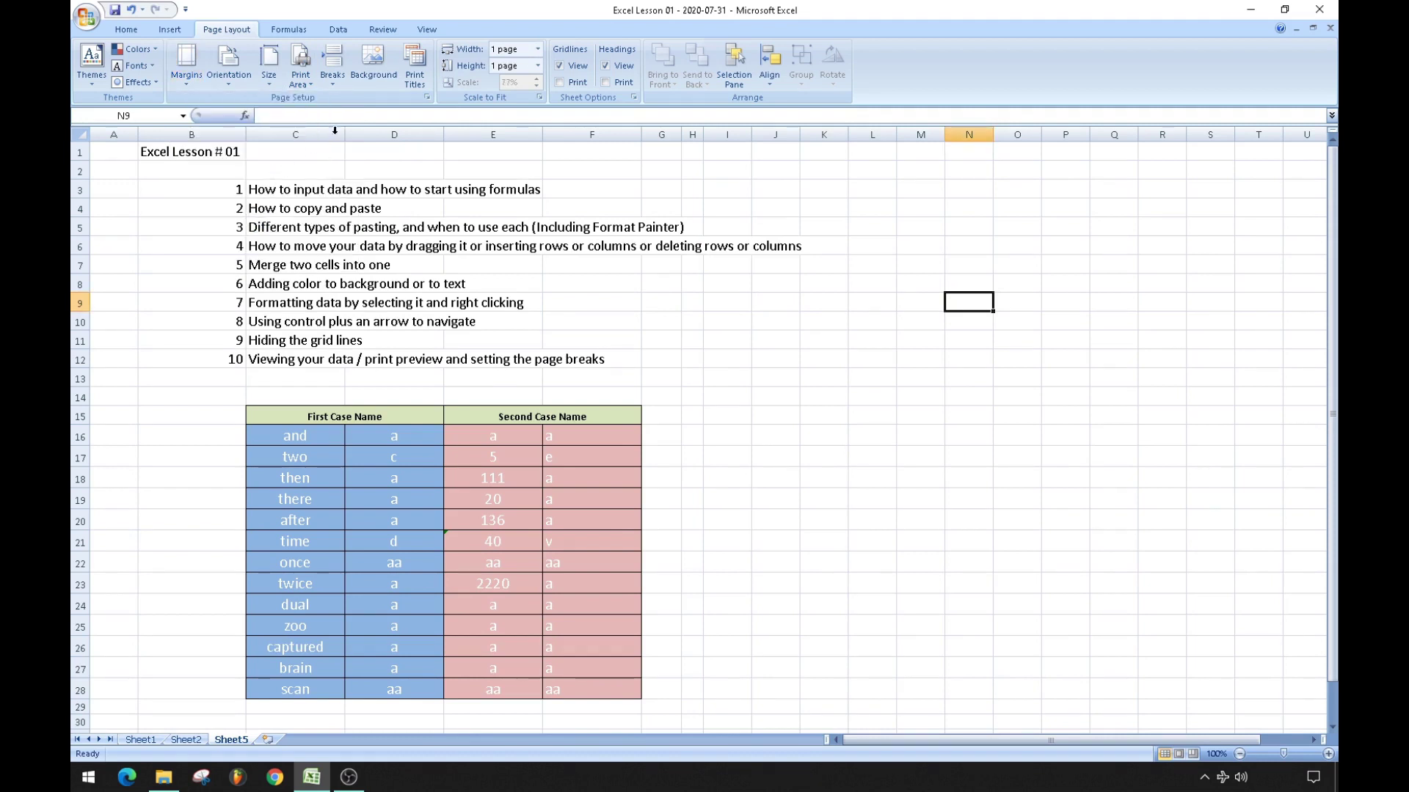
{"action": "left_click", "coordinate": [426, 97]}
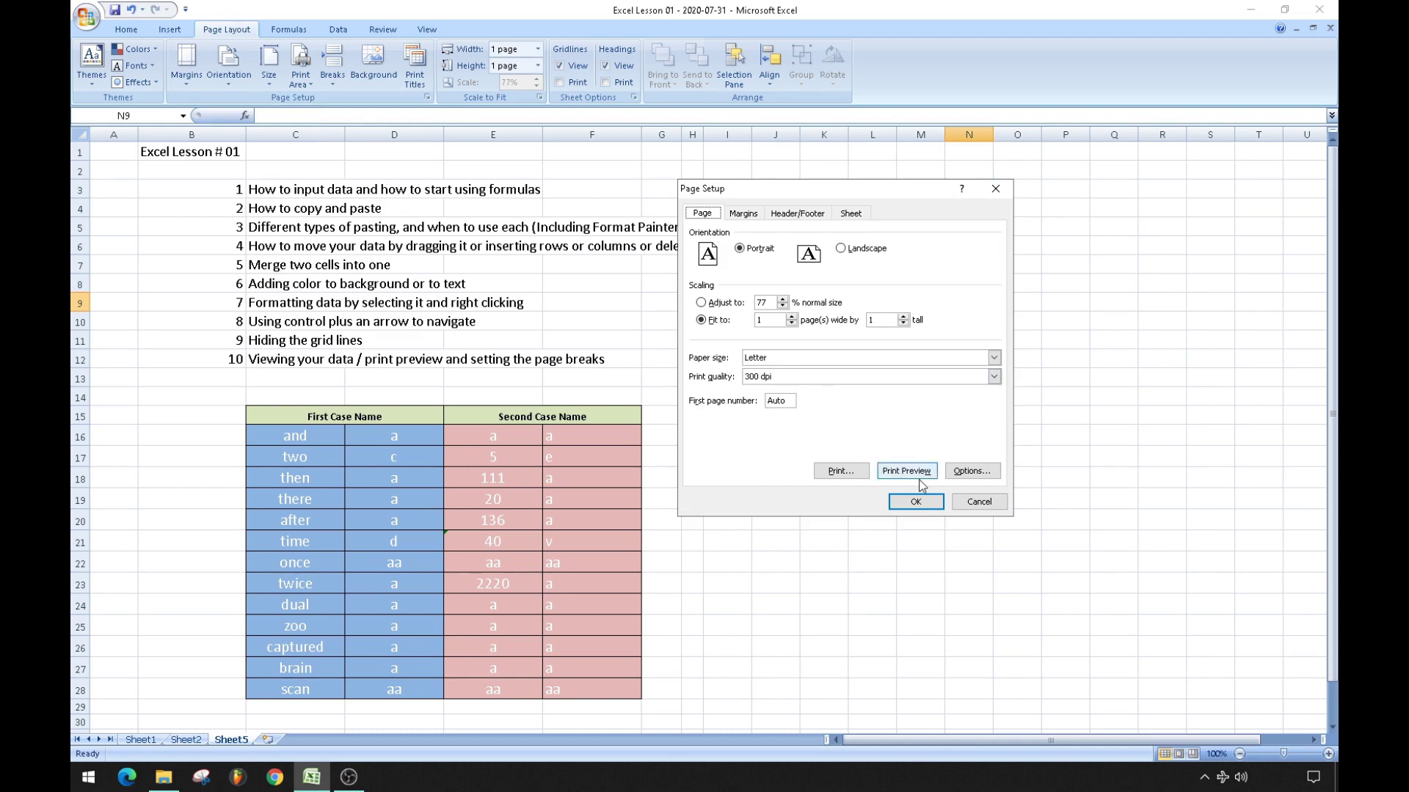
{"action": "left_click", "coordinate": [908, 471]}
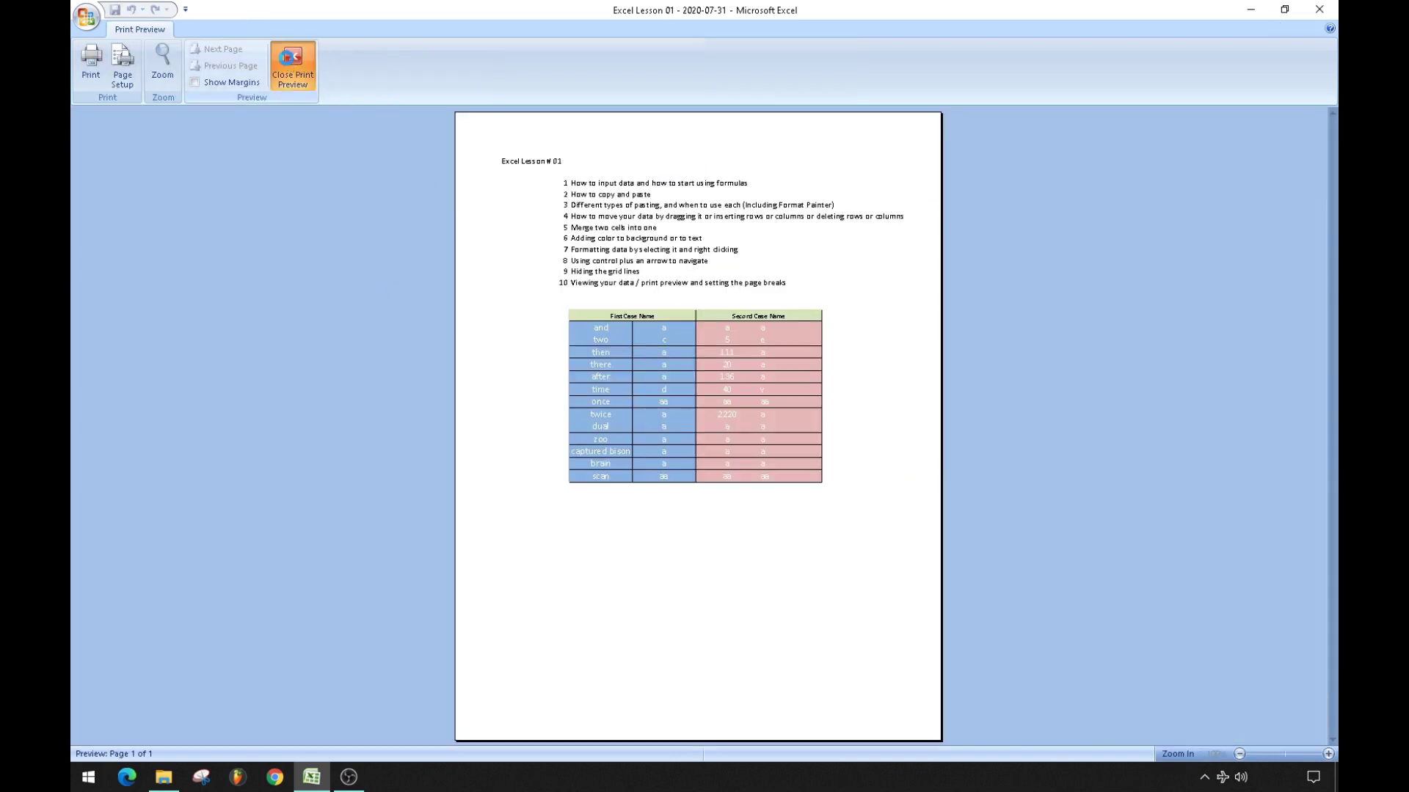
{"action": "left_click", "coordinate": [293, 66]}
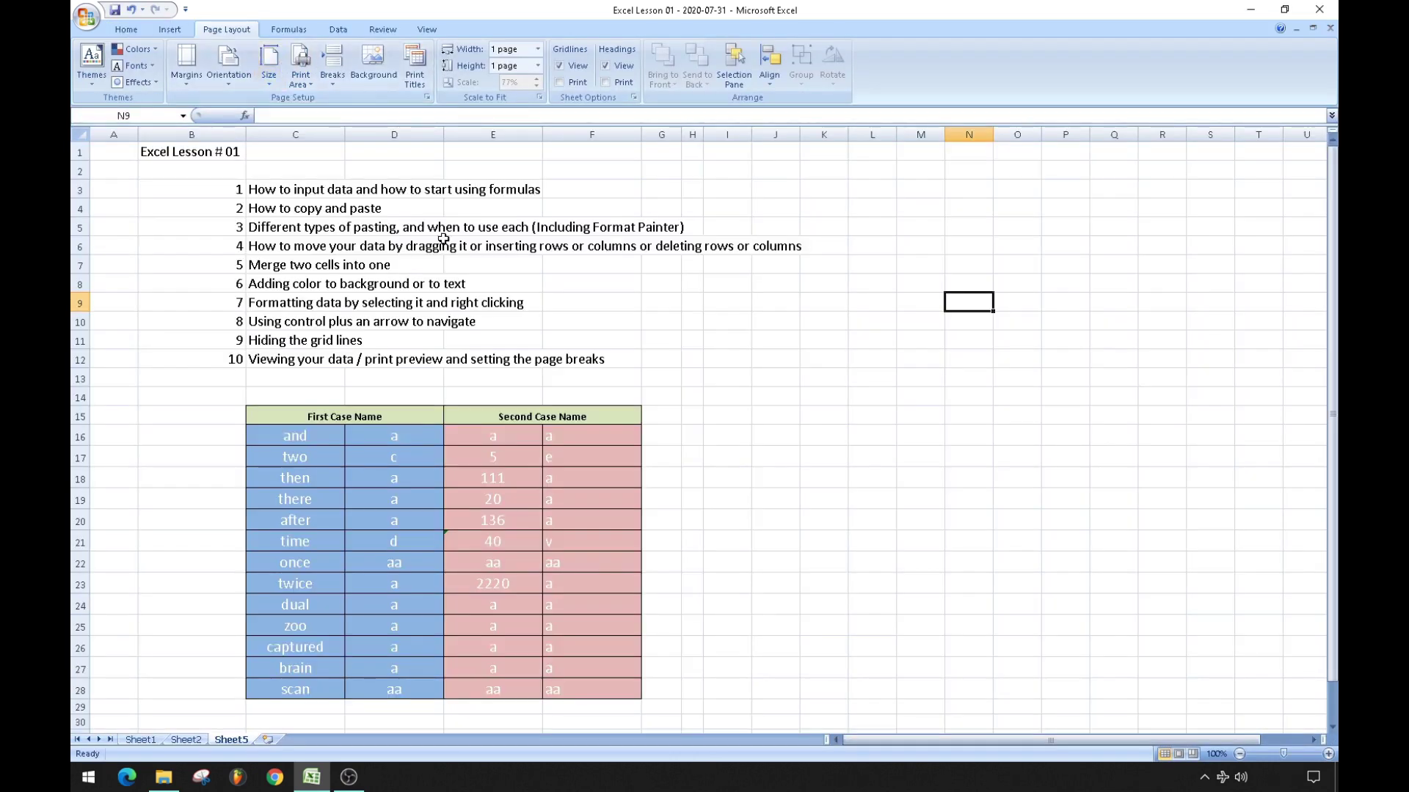
Return to Sheet2, clear the selection and select cell D16 beside the lesson table.
{"action": "left_click", "coordinate": [186, 742]}
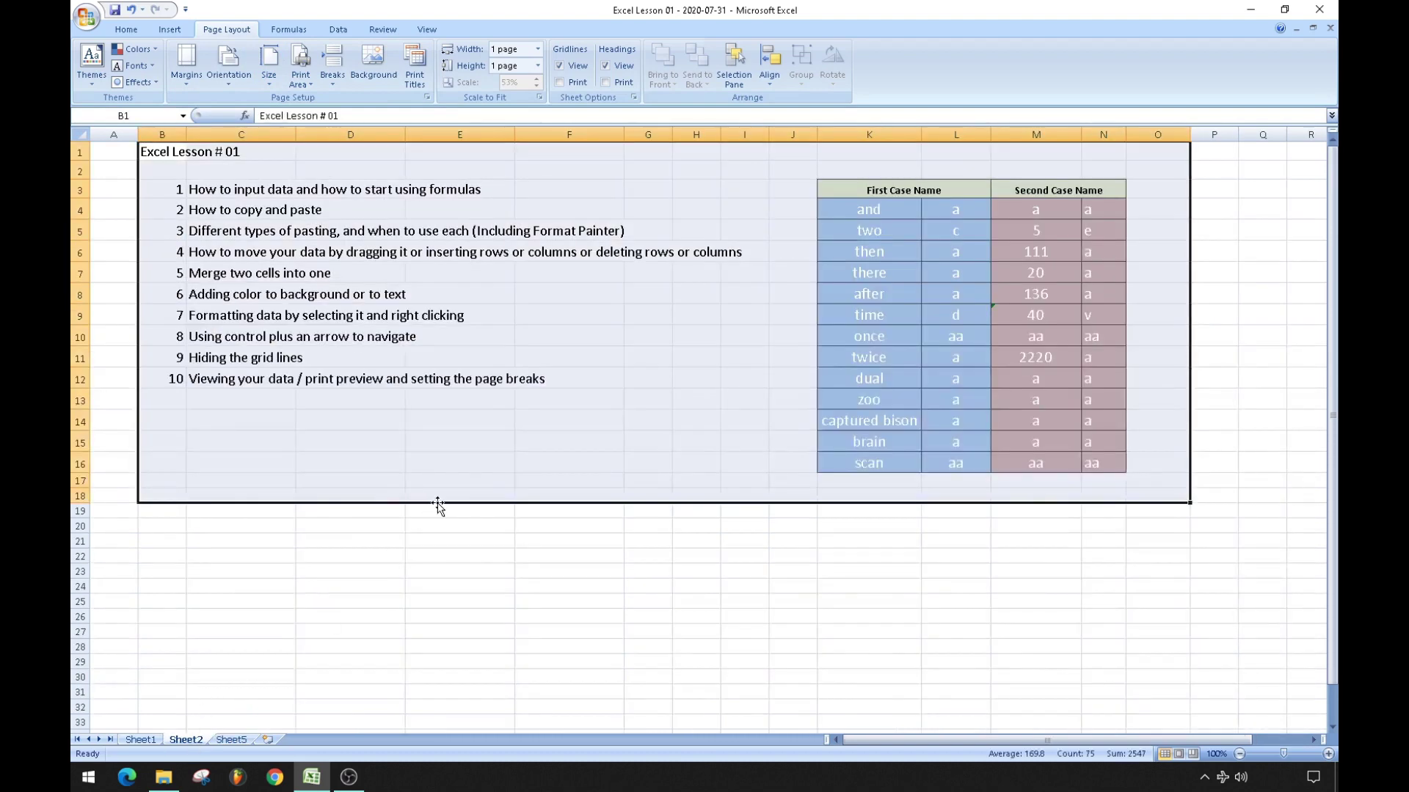
{"action": "left_click", "coordinate": [443, 461]}
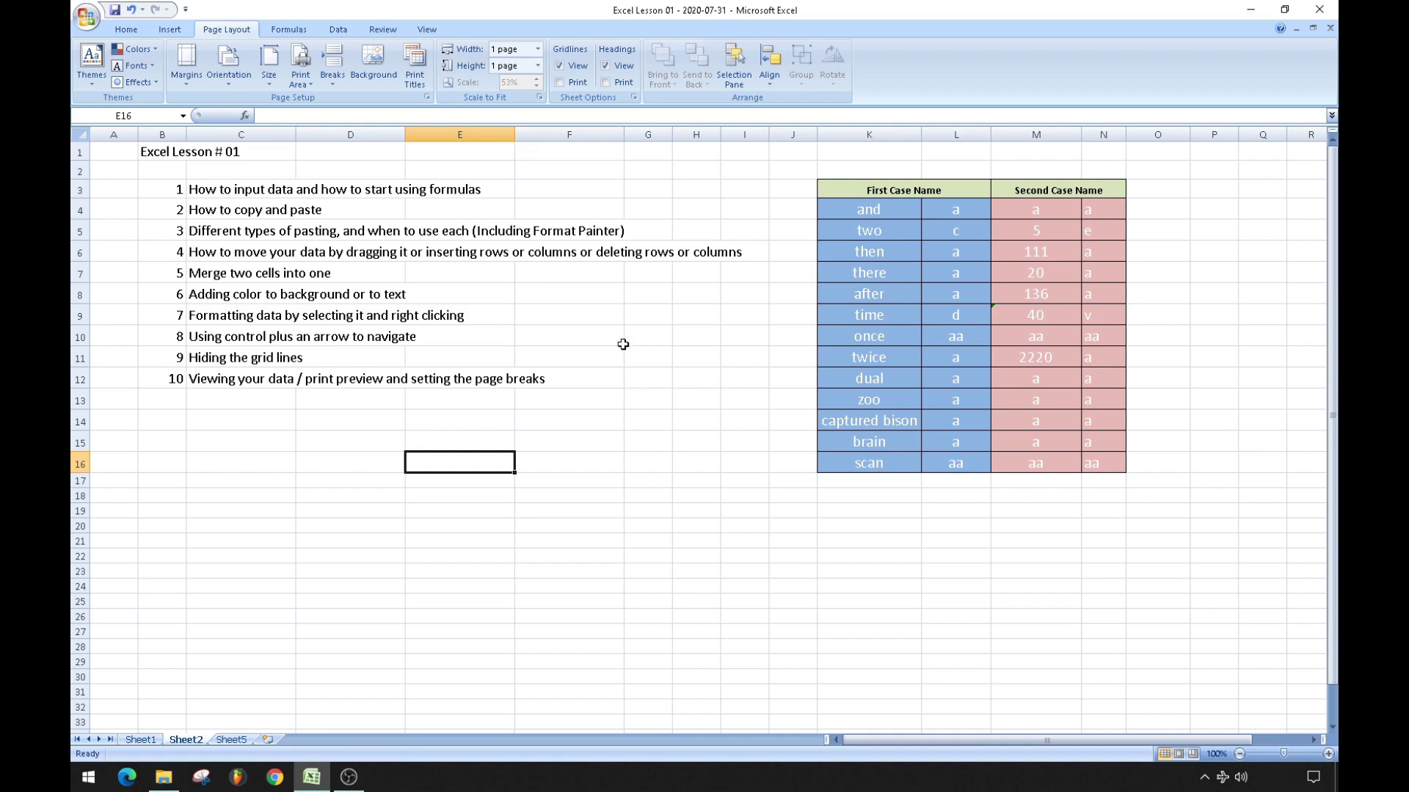
{"action": "left_click", "coordinate": [356, 453]}
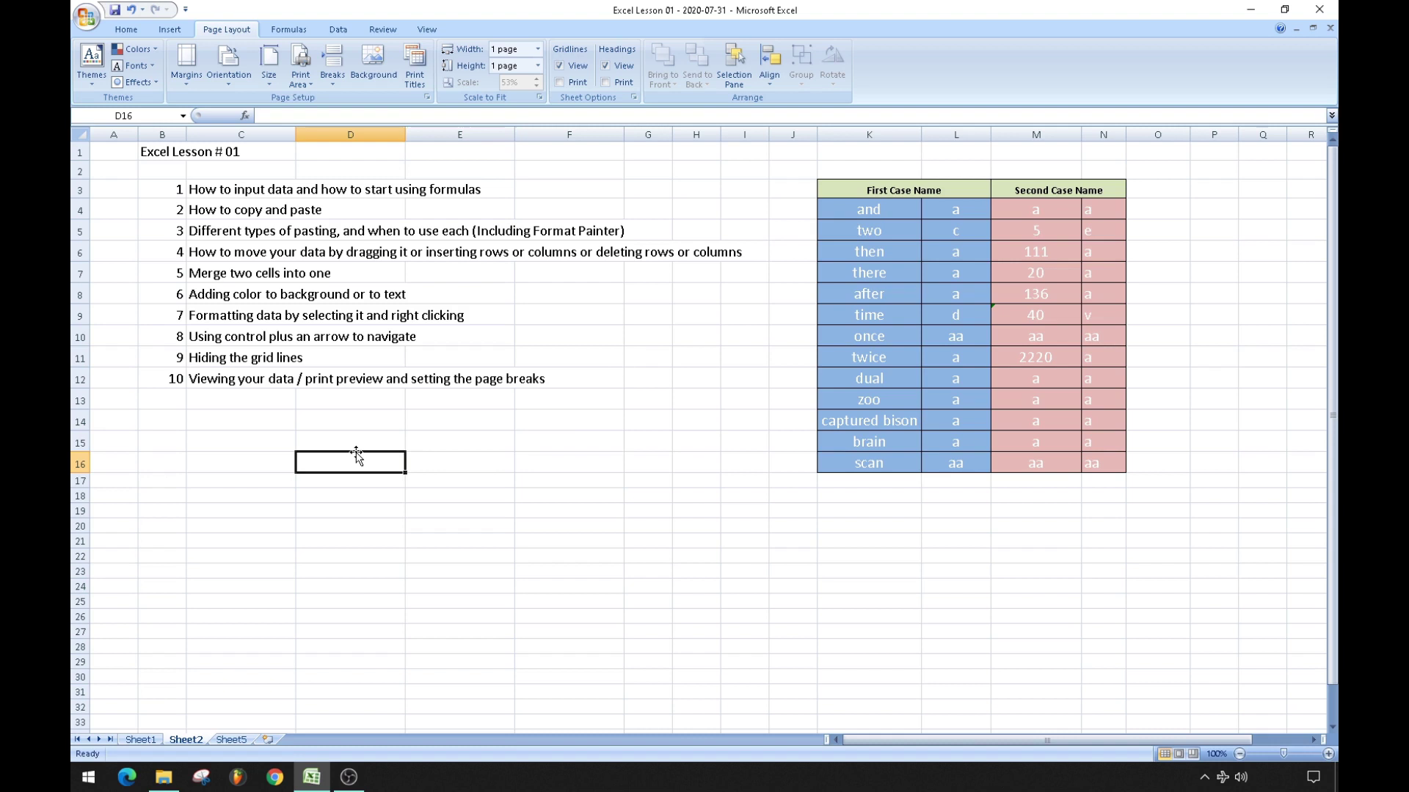